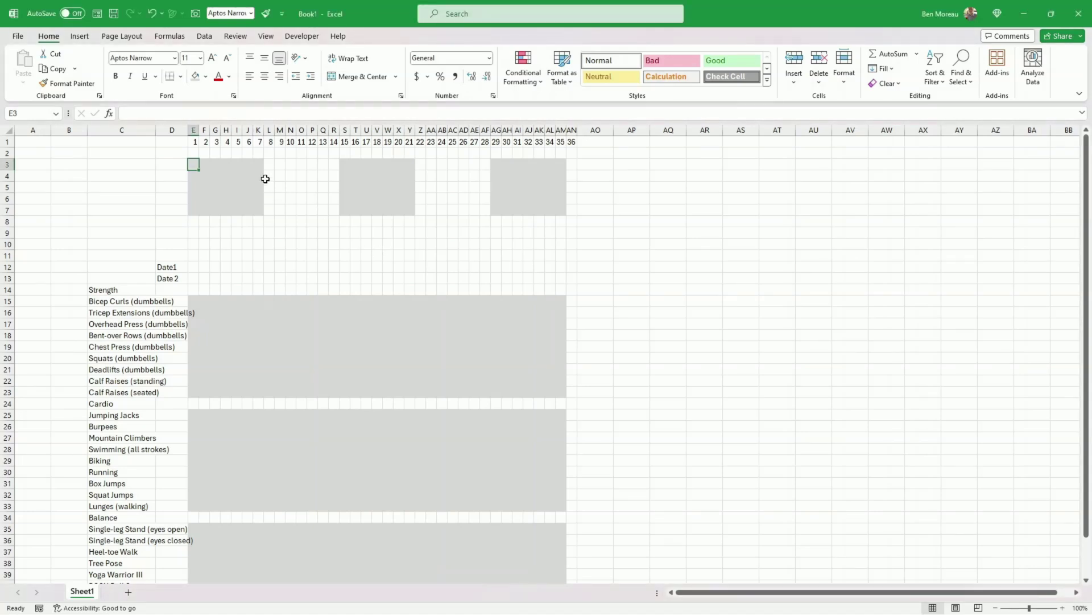
Step: Examine the numbered columns in row 1 and the three shaded blocks in rows 3 to 7
{"action": "mouse_move", "coordinate": [561, 141]}
{"action": "left_mouse_down"}
{"action": "mouse_move", "coordinate": [181, 142]}
{"action": "mouse_move", "coordinate": [562, 141]}
{"action": "left_mouse_up"}
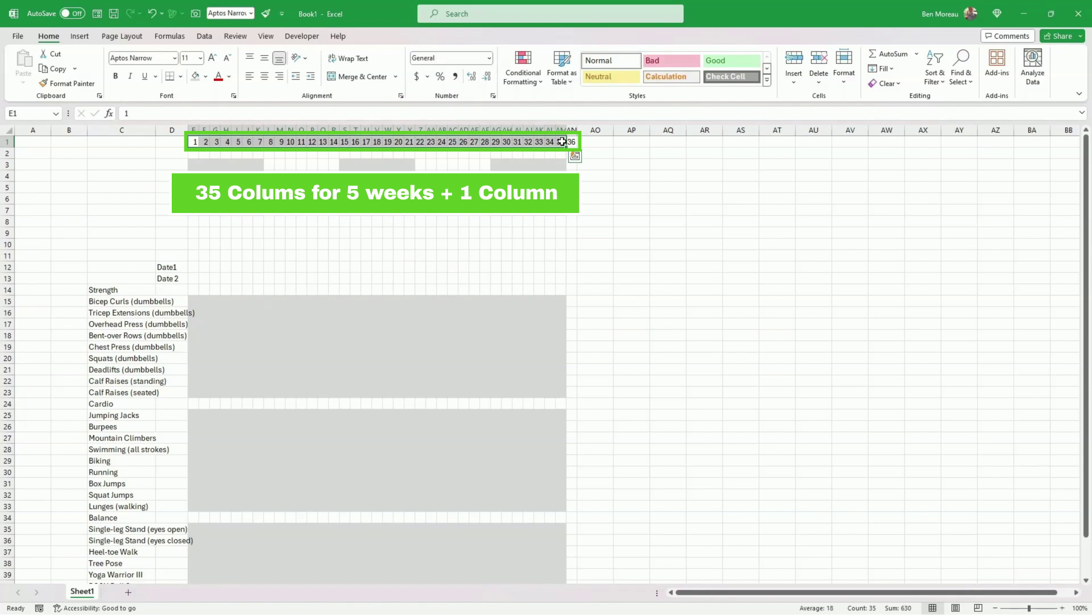
{"action": "left_click", "coordinate": [571, 142]}
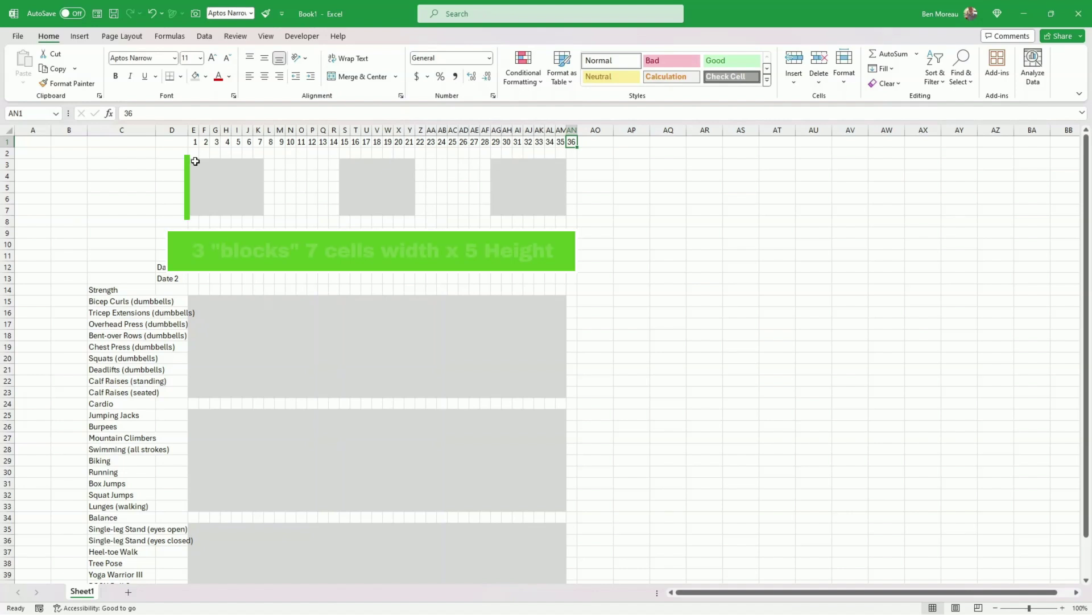
{"action": "left_click_drag", "start_coordinate": [195, 161], "coordinate": [261, 212]}
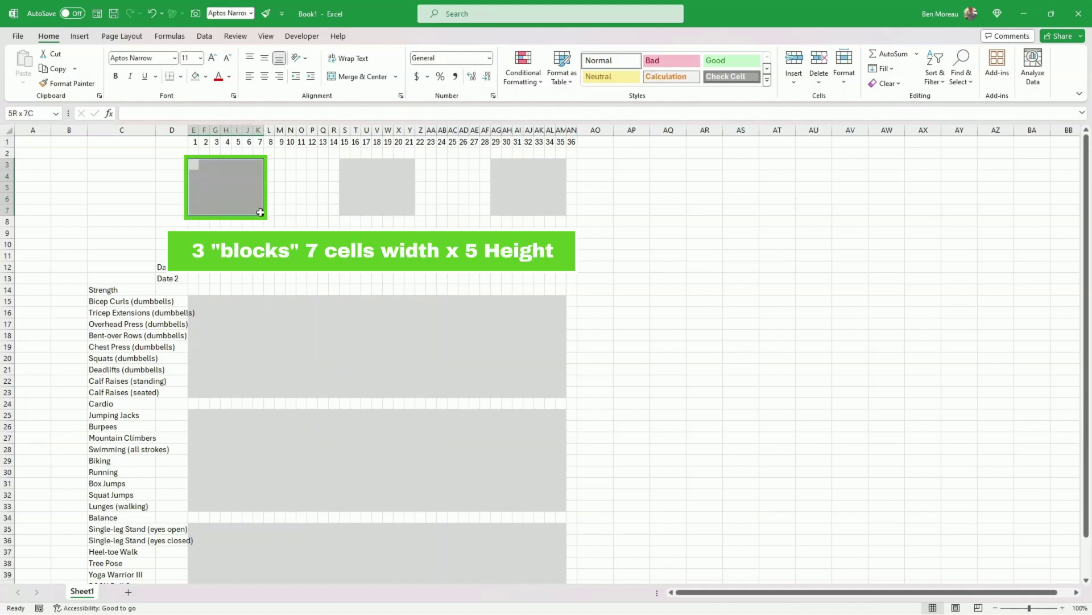
{"action": "left_click_drag", "start_coordinate": [194, 164], "coordinate": [264, 210]}
{"action": "left_click_drag", "start_coordinate": [272, 165], "coordinate": [334, 165]}
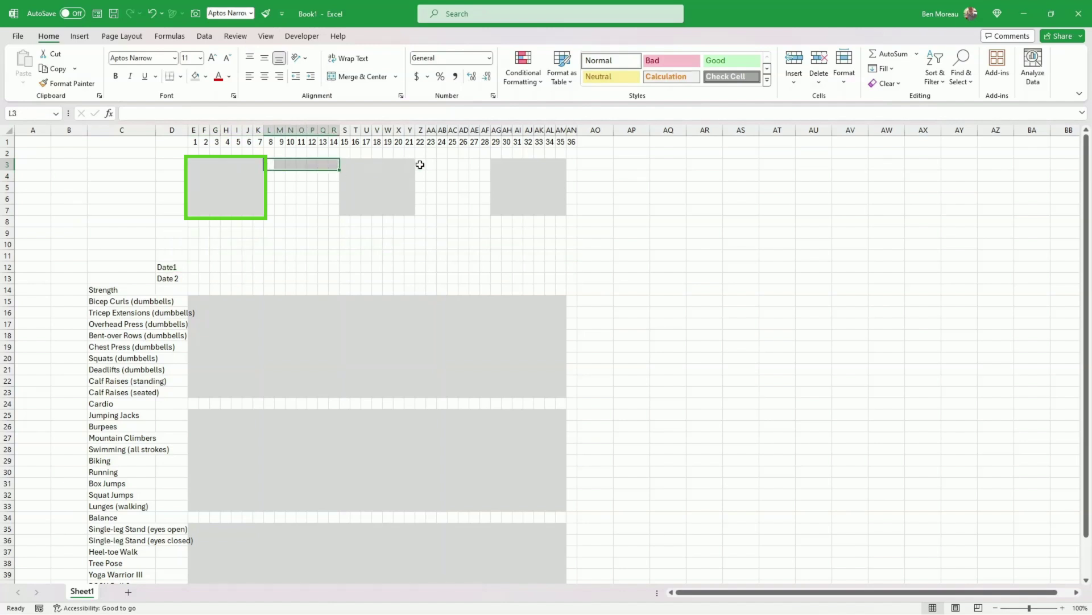
{"action": "left_click", "coordinate": [641, 279]}
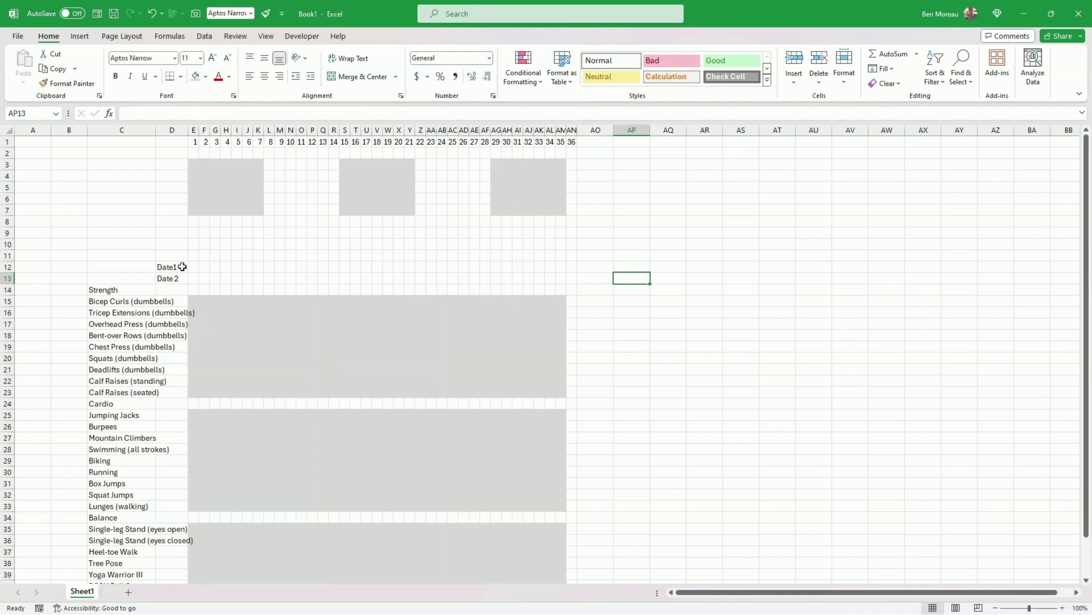
Step: Review the Date1 and Date 2 labels and the exercise lists under Strength, Cardio and Balance in column C
{"action": "left_click_drag", "start_coordinate": [177, 267], "coordinate": [173, 278]}
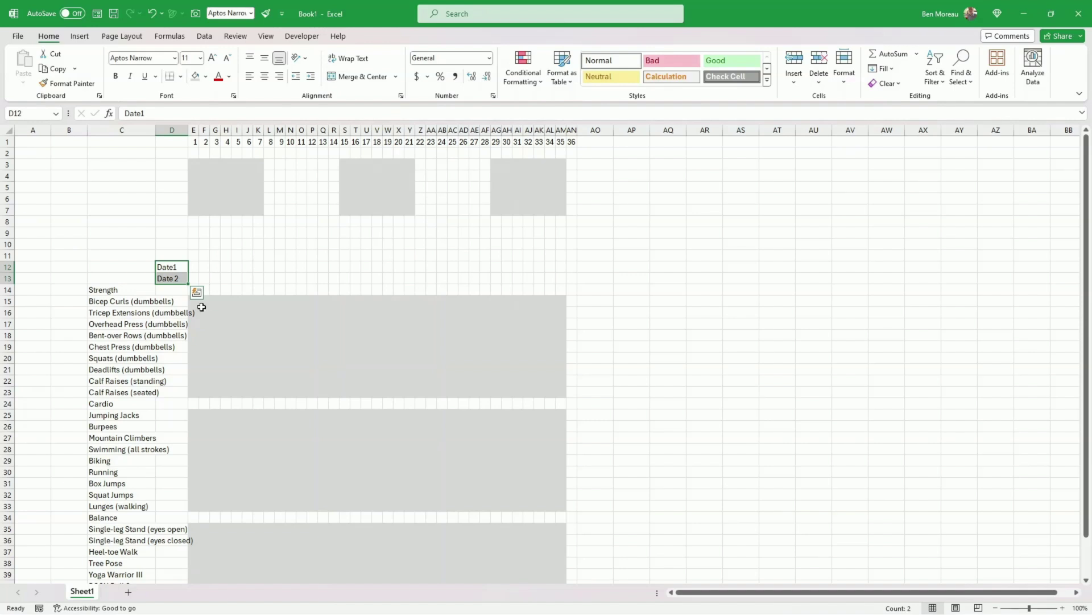
{"action": "left_click", "coordinate": [164, 325]}
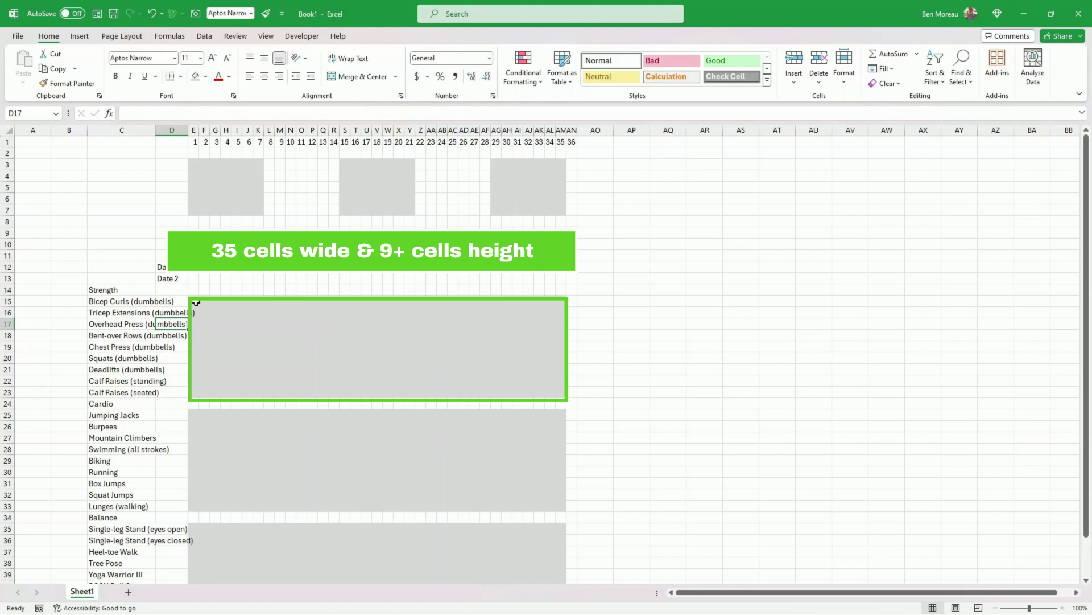
{"action": "left_click", "coordinate": [135, 301]}
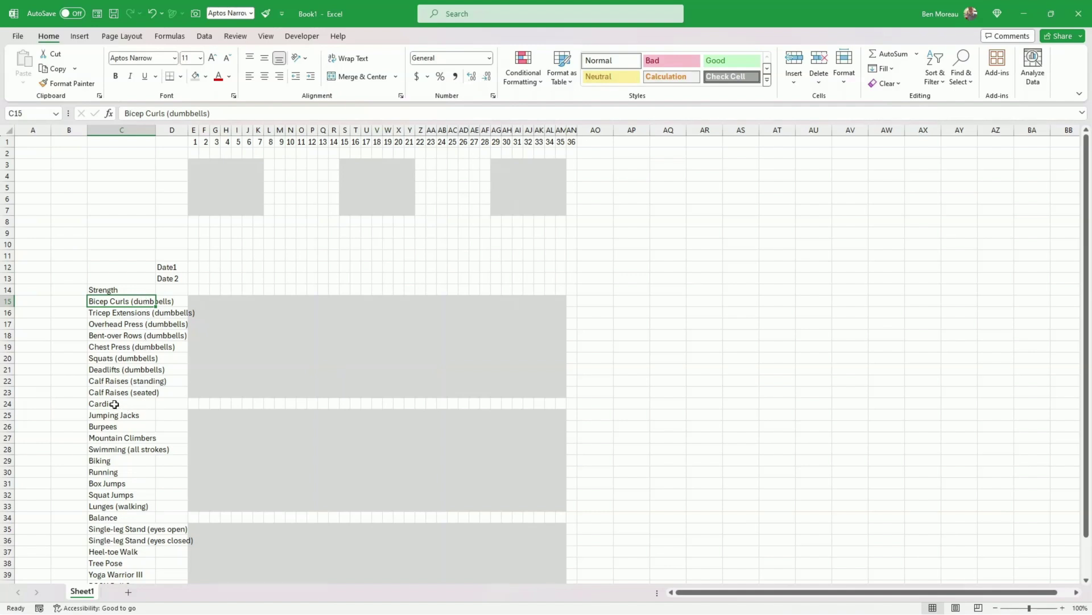
{"action": "left_click_drag", "start_coordinate": [128, 414], "coordinate": [127, 519]}
{"action": "left_click", "coordinate": [125, 519]}
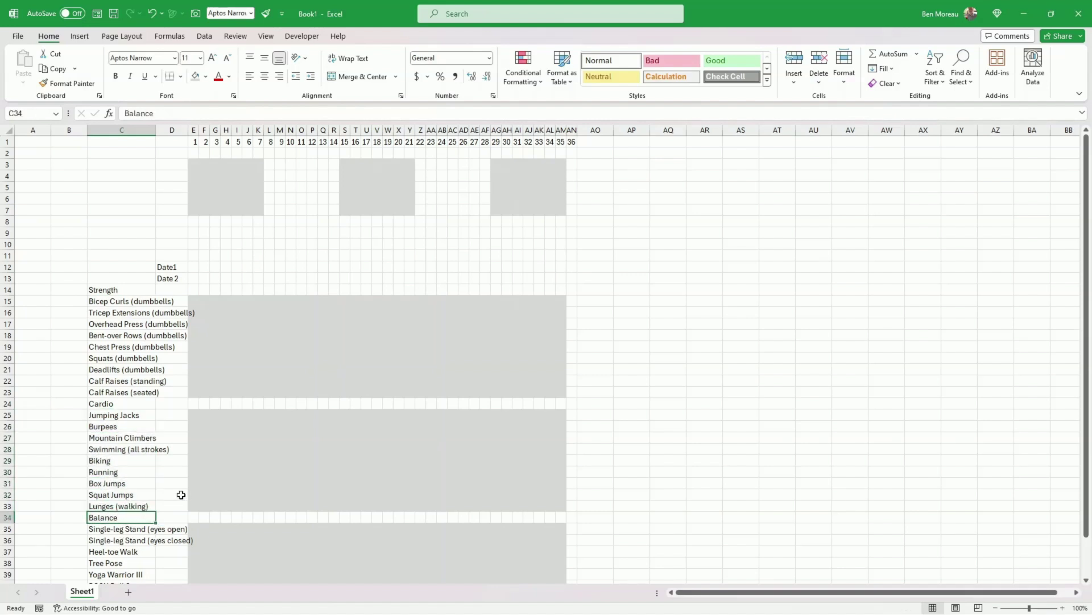
{"action": "scroll", "coordinate": [140, 361], "scroll_direction": "down", "scroll_amount": 3}
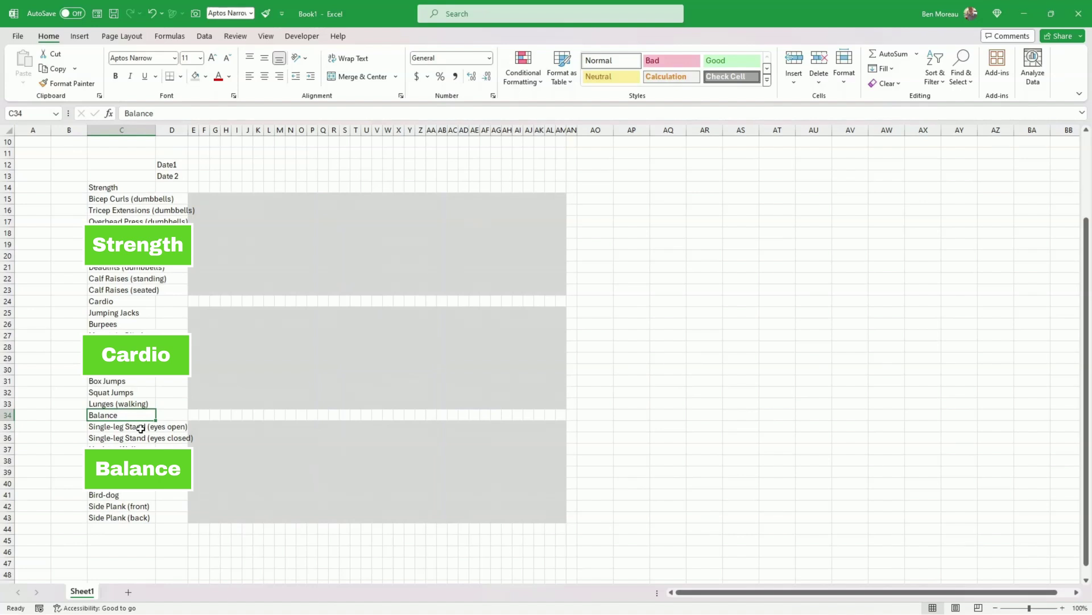
{"action": "left_click_drag", "start_coordinate": [139, 427], "coordinate": [135, 515]}
{"action": "left_click", "coordinate": [134, 517]}
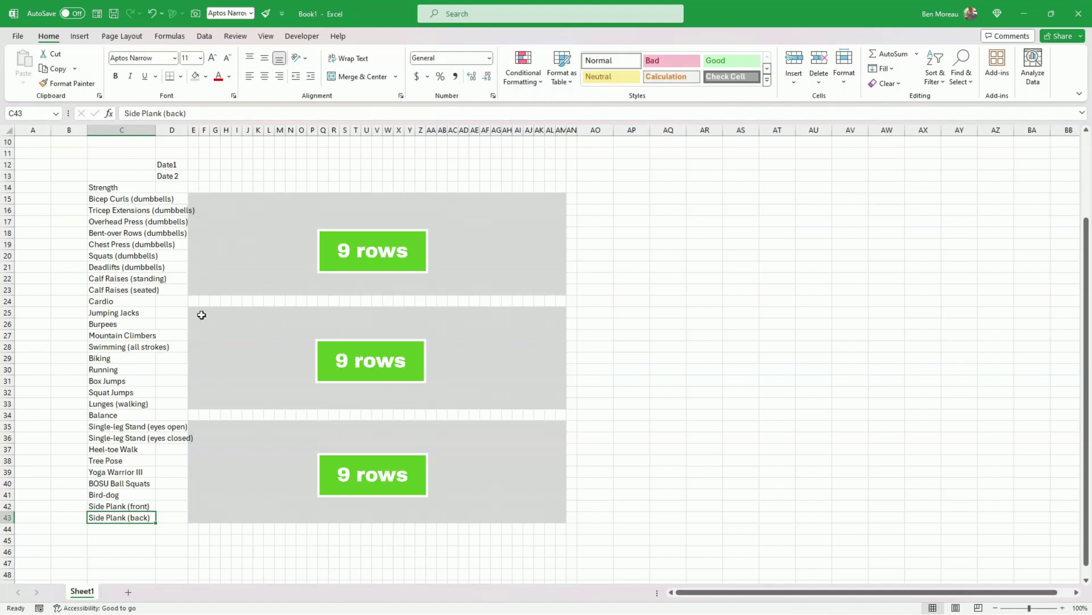
{"action": "left_click", "coordinate": [150, 496]}
Step: Widen column C and format the Strength heading in C14 with white text on a dark green fill
{"action": "left_click_drag", "start_coordinate": [155, 127], "coordinate": [178, 128]}
{"action": "left_click", "coordinate": [129, 188]}
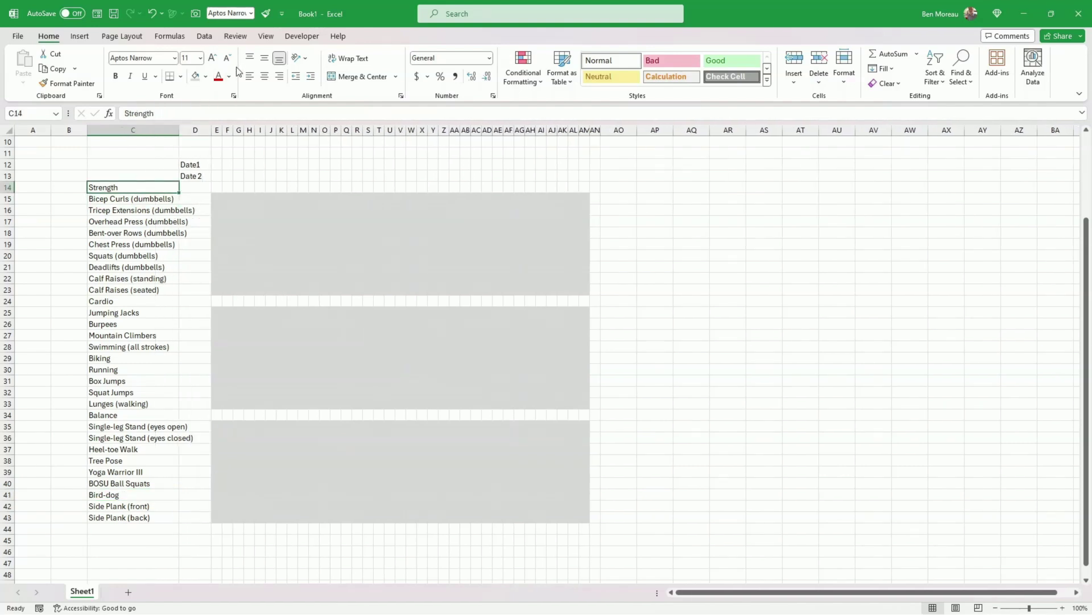
{"action": "left_click", "coordinate": [229, 76]}
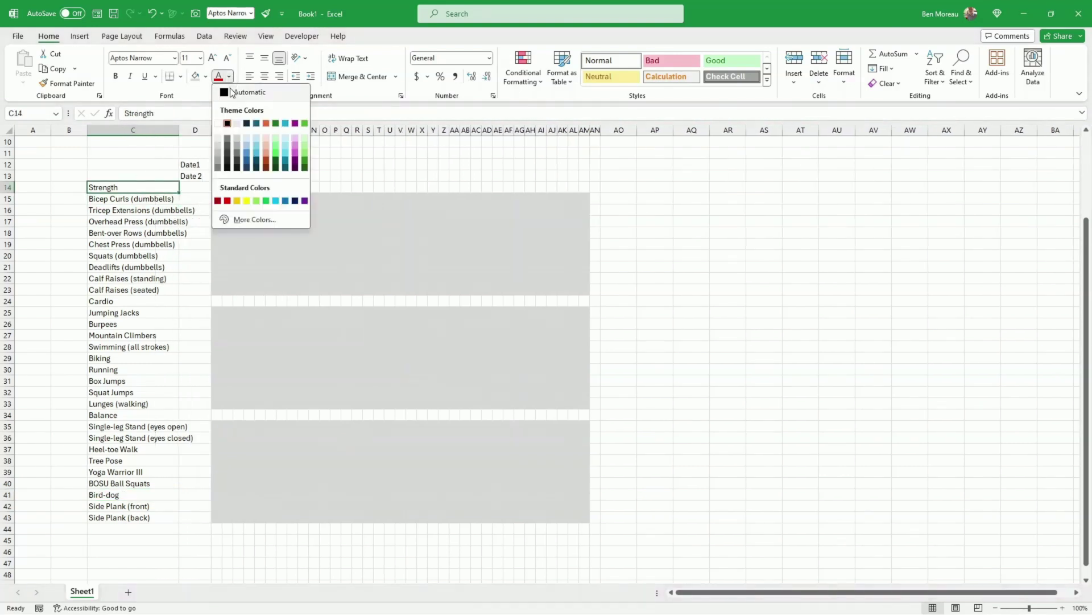
{"action": "left_click", "coordinate": [218, 123]}
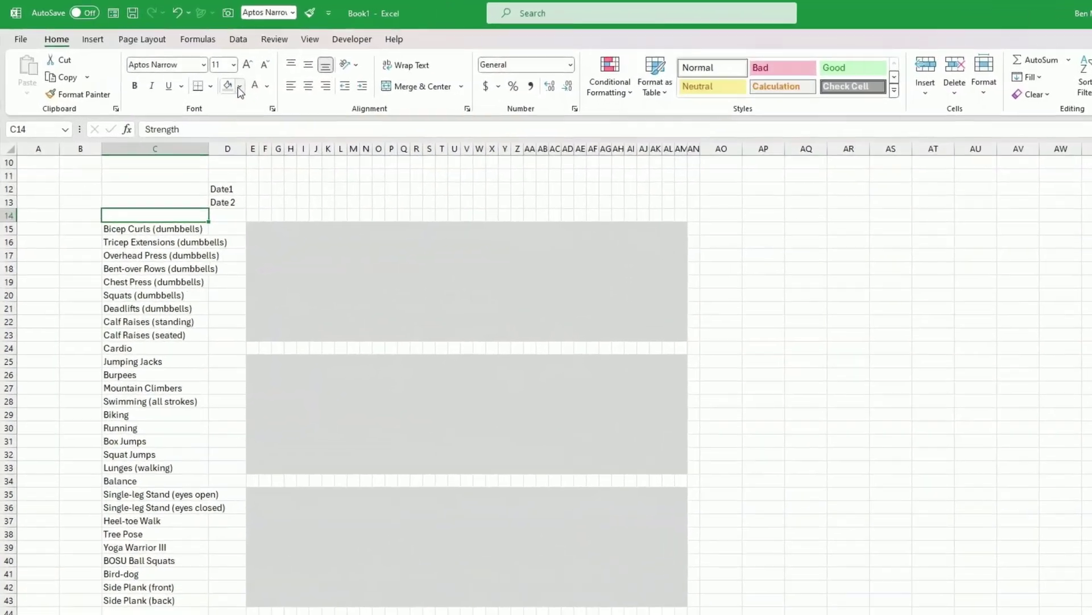
{"action": "left_click", "coordinate": [205, 76]}
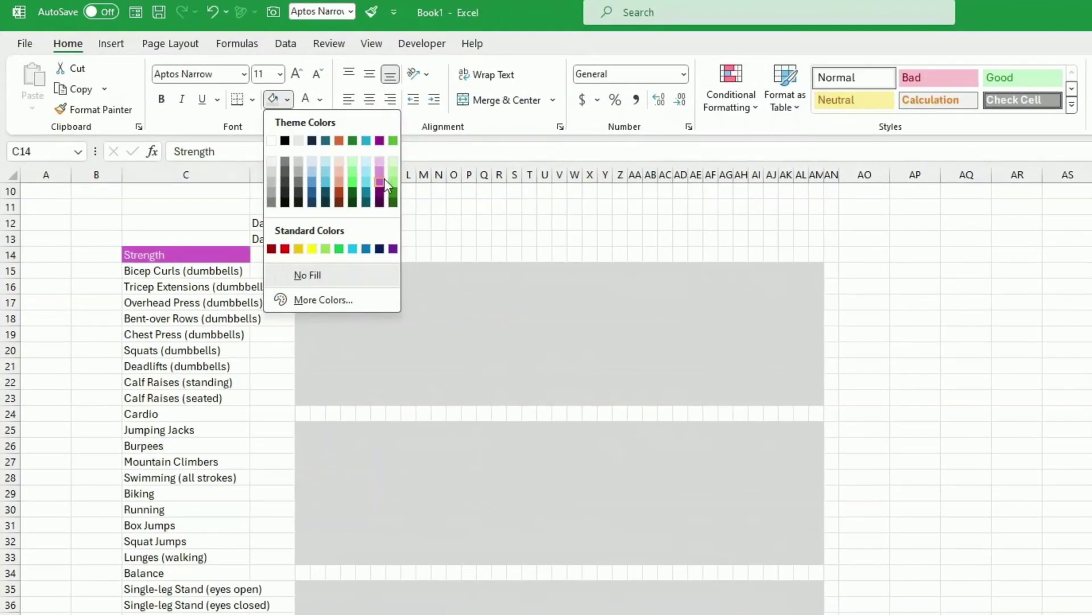
{"action": "left_click", "coordinate": [354, 141]}
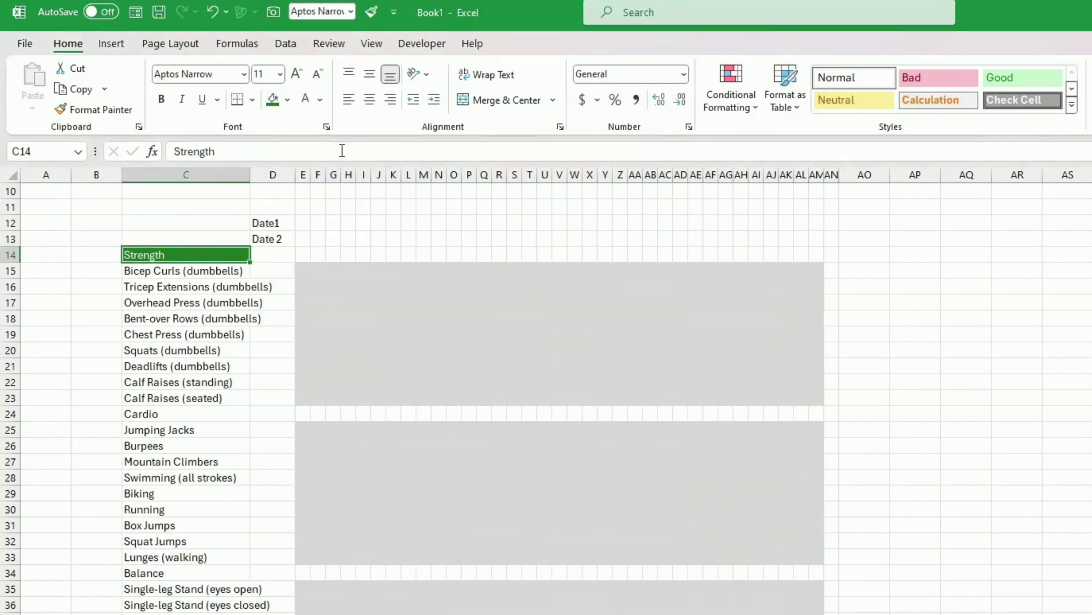
Step: Fill the Strength exercises in C15:C23 with light gray and autofit column C to its contents
{"action": "left_click_drag", "start_coordinate": [224, 270], "coordinate": [233, 392]}
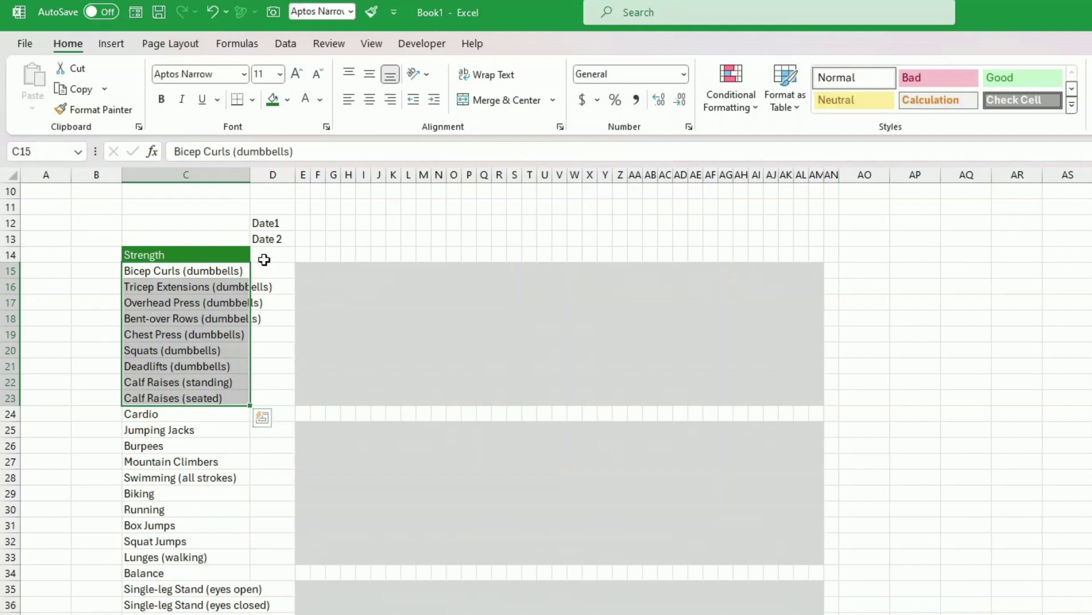
{"action": "left_click", "coordinate": [291, 100]}
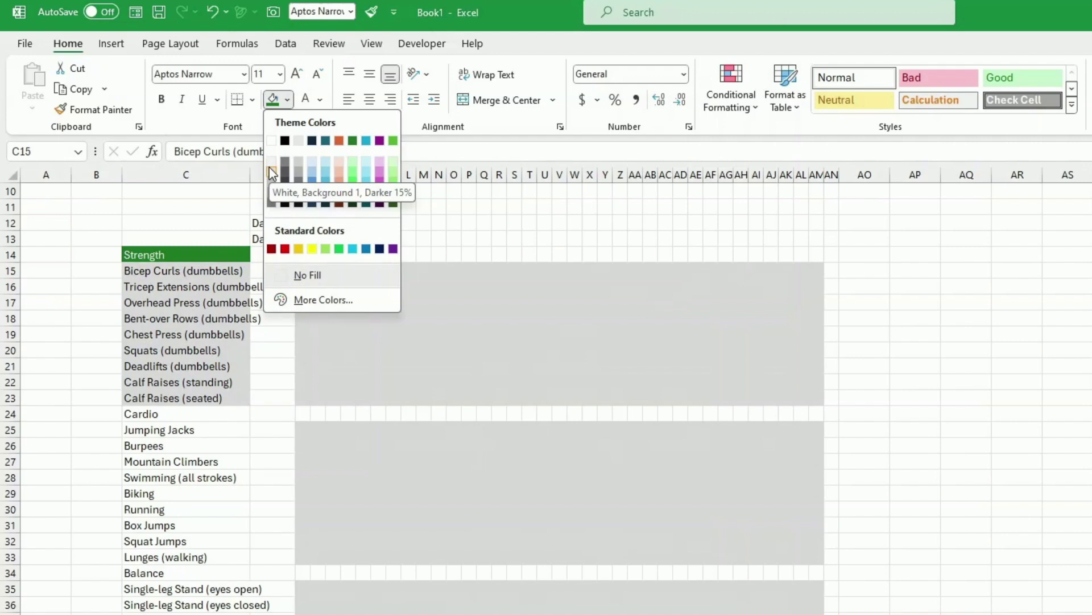
{"action": "left_click", "coordinate": [297, 138]}
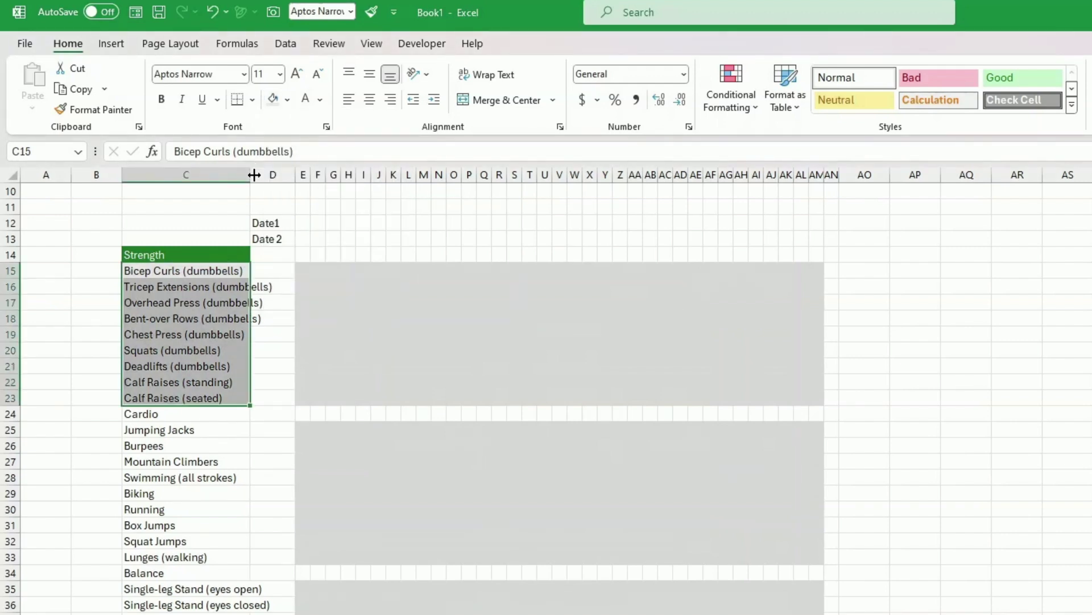
{"action": "double_click", "coordinate": [255, 175]}
Step: Format the Cardio heading in C24 with a purple fill and white text
{"action": "left_click", "coordinate": [176, 414]}
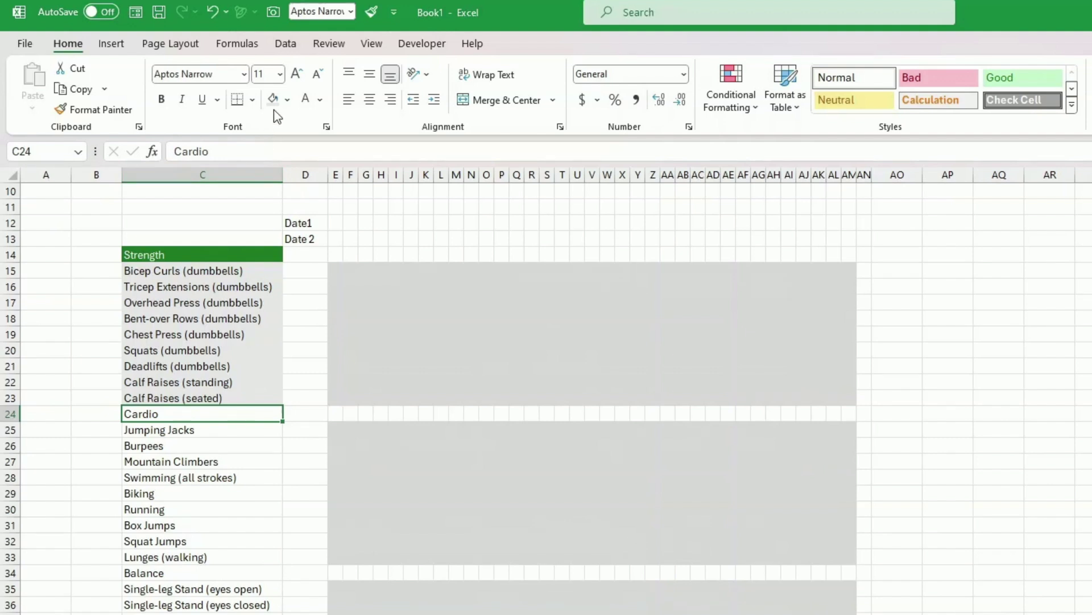
{"action": "left_click", "coordinate": [287, 100]}
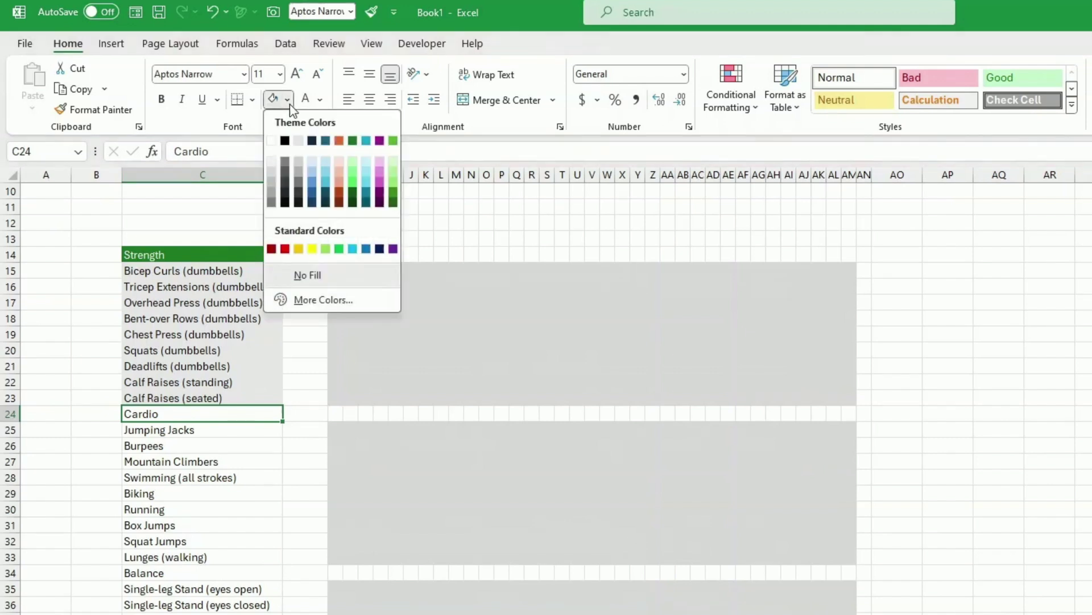
{"action": "left_click", "coordinate": [380, 141]}
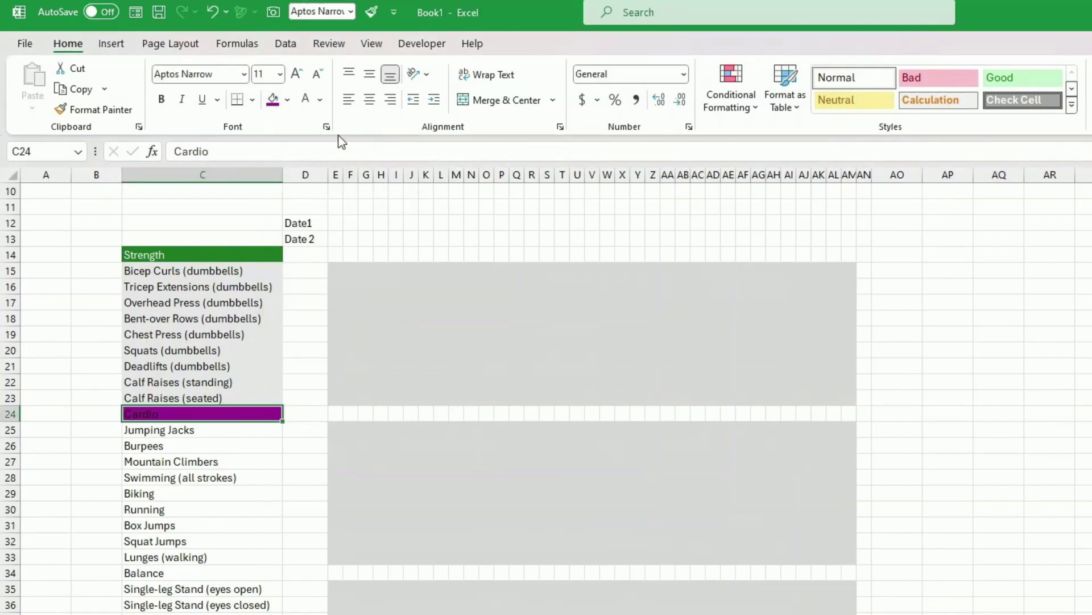
{"action": "left_click", "coordinate": [307, 103]}
Step: Copy the light gray formatting of a Strength exercise cell onto the Cardio and Balance exercise lists with Format Painter
{"action": "left_click", "coordinate": [220, 389]}
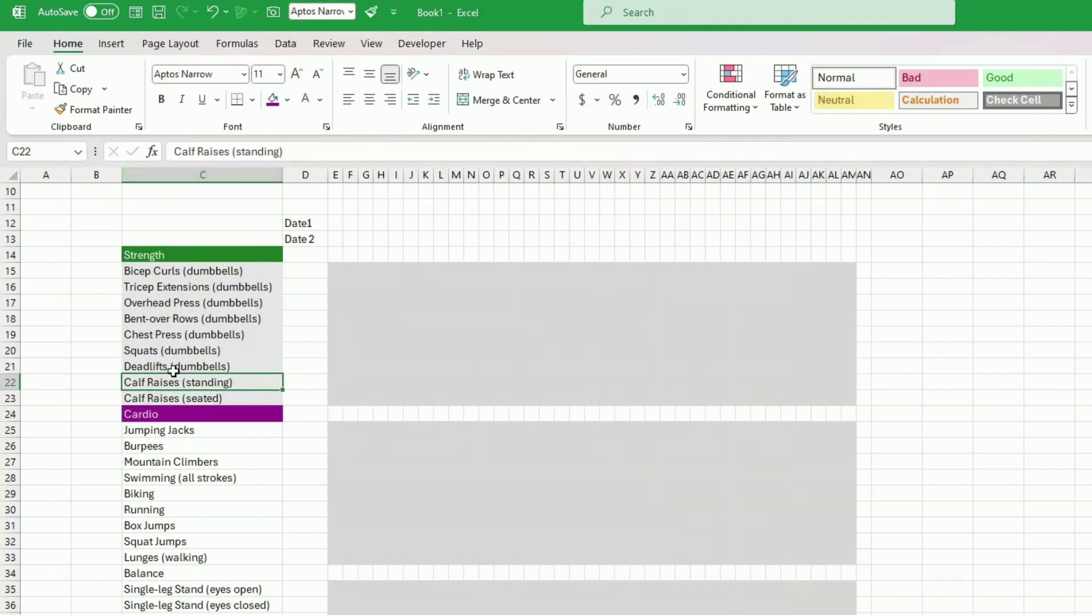
{"action": "left_click", "coordinate": [94, 109]}
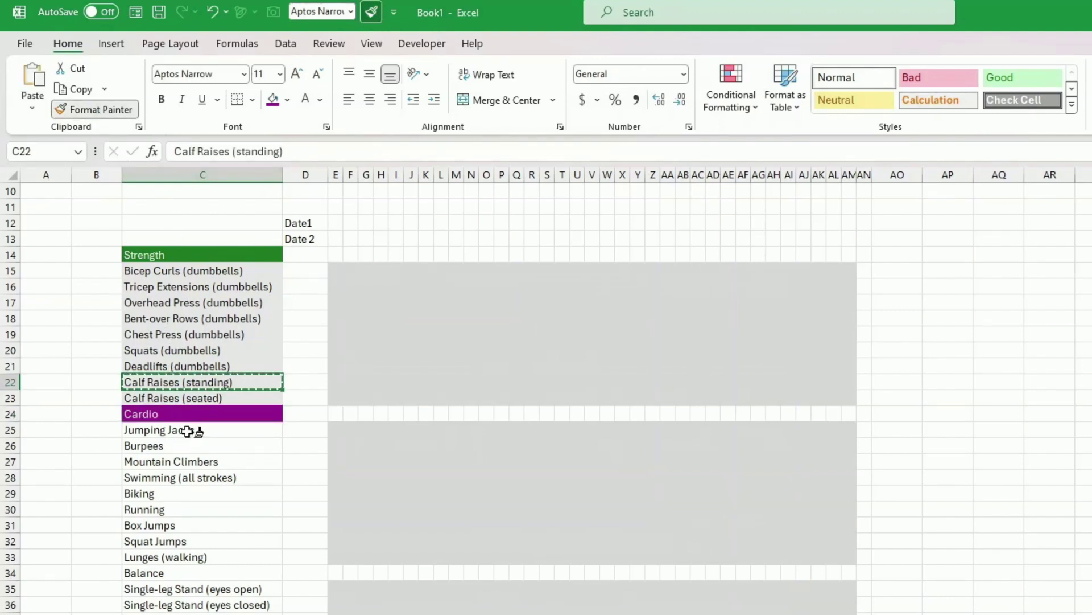
{"action": "left_click_drag", "start_coordinate": [170, 429], "coordinate": [214, 558]}
{"action": "left_click", "coordinate": [94, 110]}
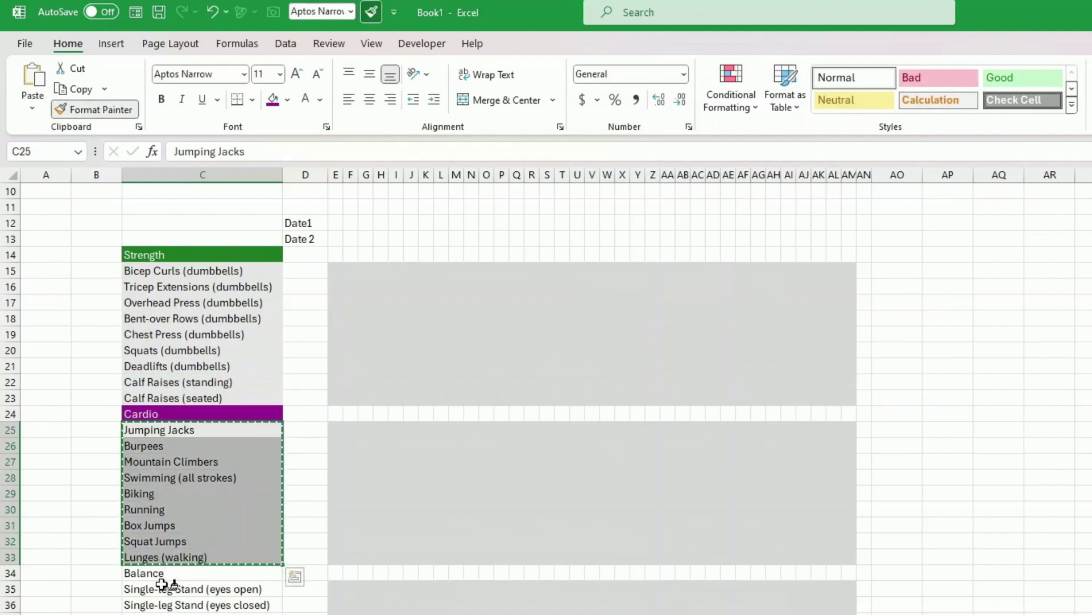
{"action": "left_click_drag", "start_coordinate": [166, 586], "coordinate": [171, 614]}
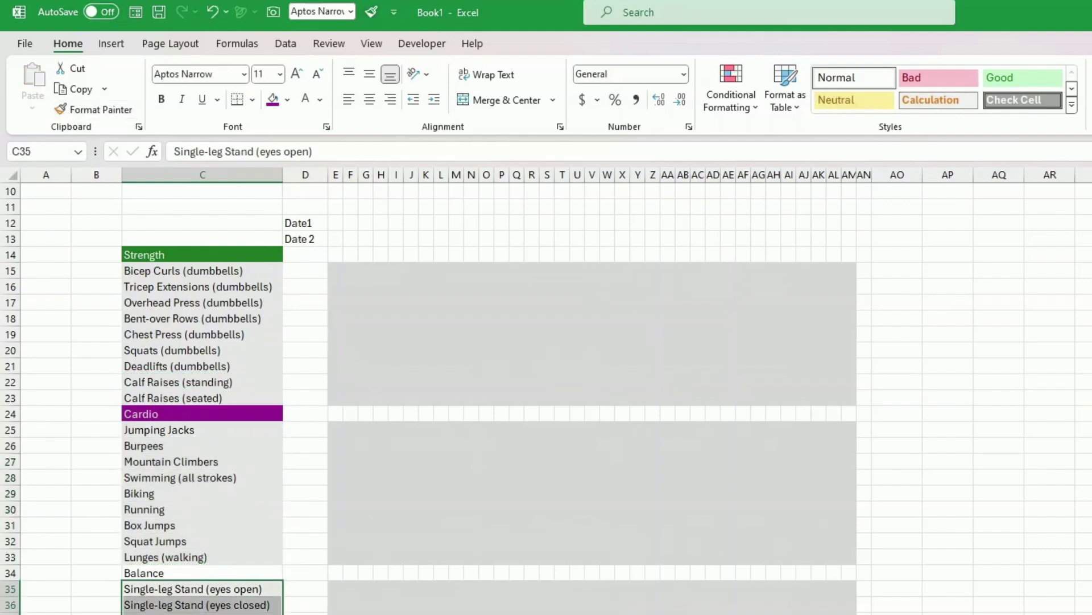
Step: Format the Balance heading in C34 with a turquoise fill and white text
{"action": "left_click", "coordinate": [175, 574]}
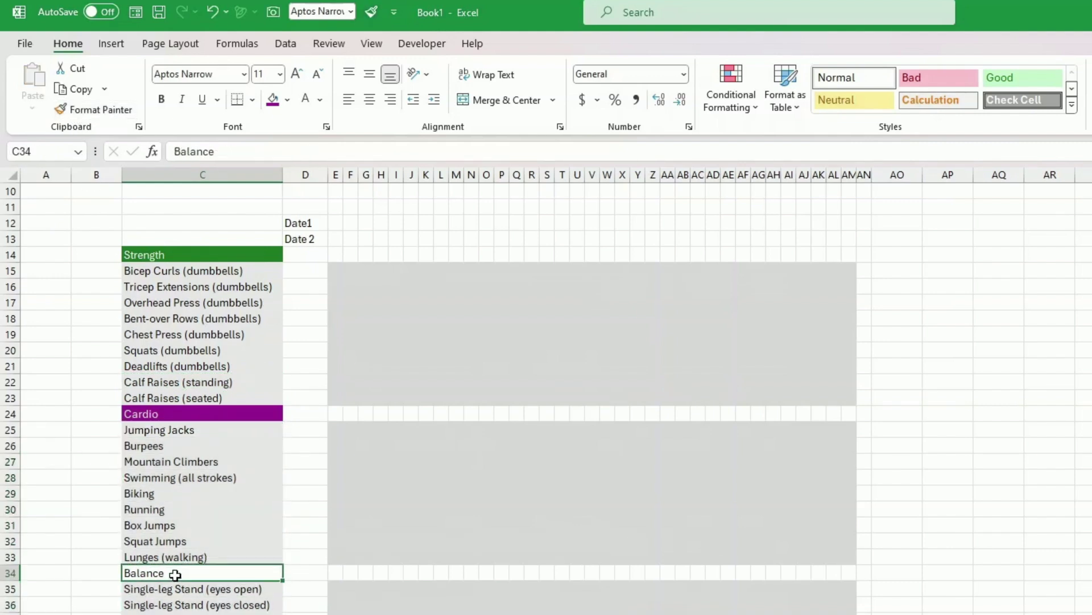
{"action": "left_click", "coordinate": [288, 101]}
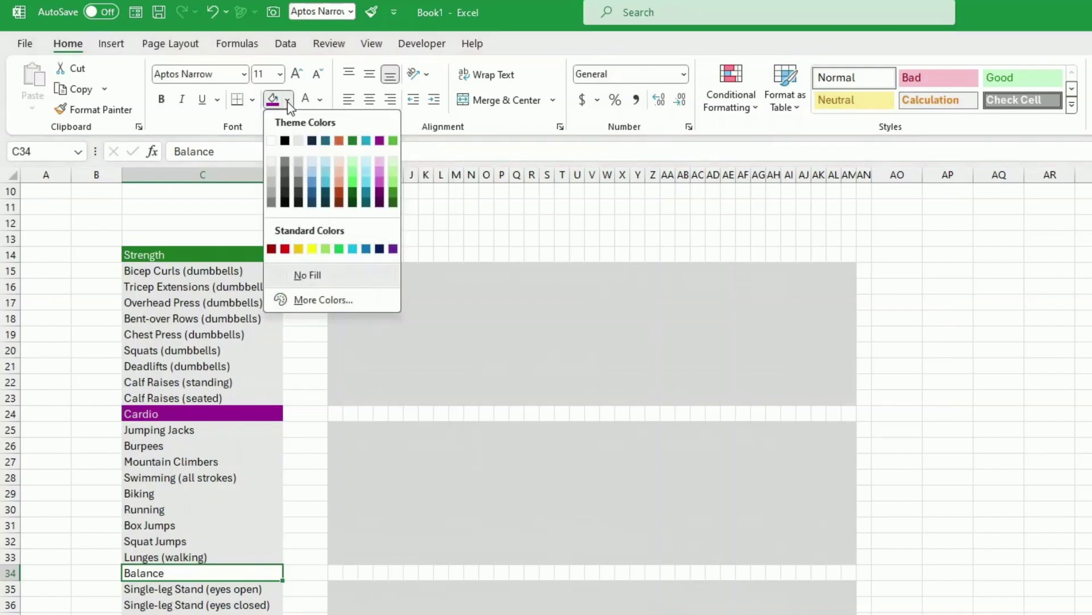
{"action": "left_click", "coordinate": [366, 141]}
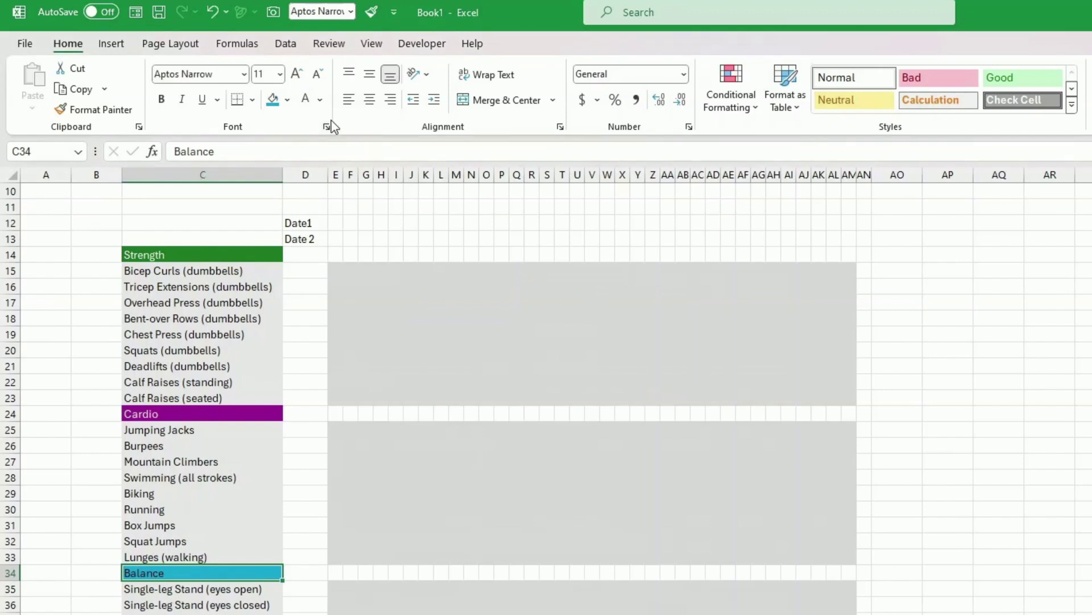
{"action": "left_click", "coordinate": [306, 102]}
Step: Make the Strength and Cardio headings bold, and select the Balance heading
{"action": "left_click", "coordinate": [207, 256]}
{"action": "left_click", "coordinate": [161, 100]}
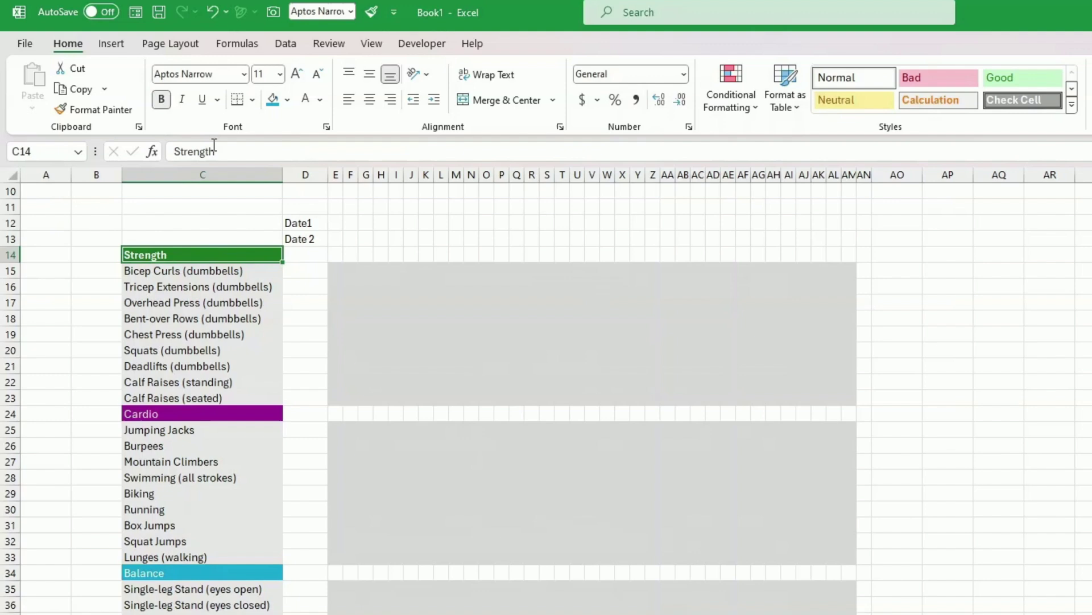
{"action": "left_click", "coordinate": [203, 414]}
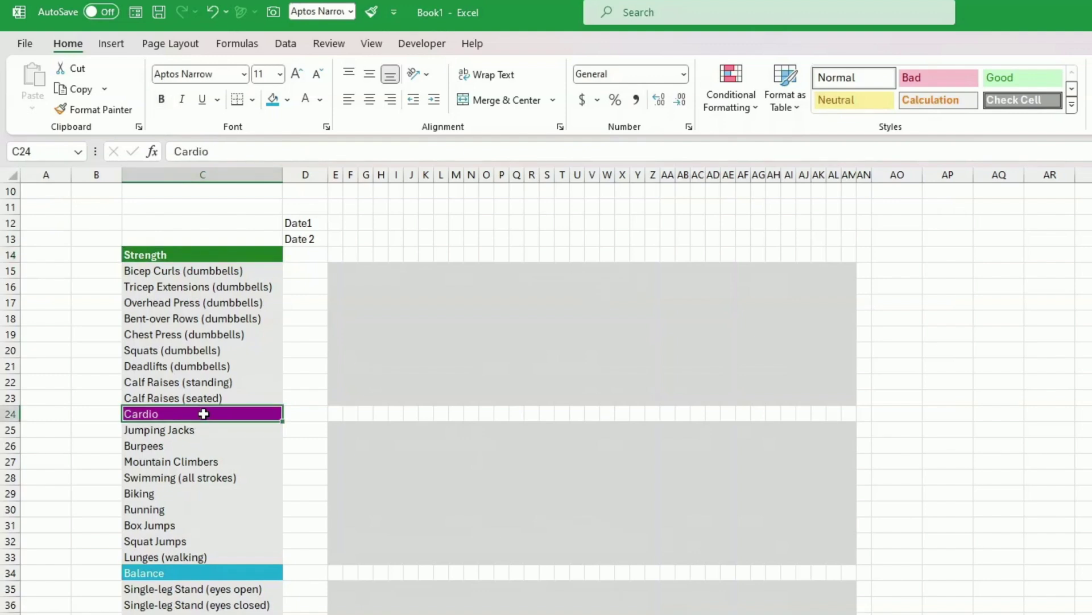
{"action": "left_click", "coordinate": [161, 100]}
{"action": "left_click", "coordinate": [224, 576]}
Step: Fill the Strength grid E15:AM23 with light green (Dark Green, Accent 3, Lighter 80%)
{"action": "scroll", "coordinate": [481, 364], "scroll_direction": "up", "scroll_amount": 3}
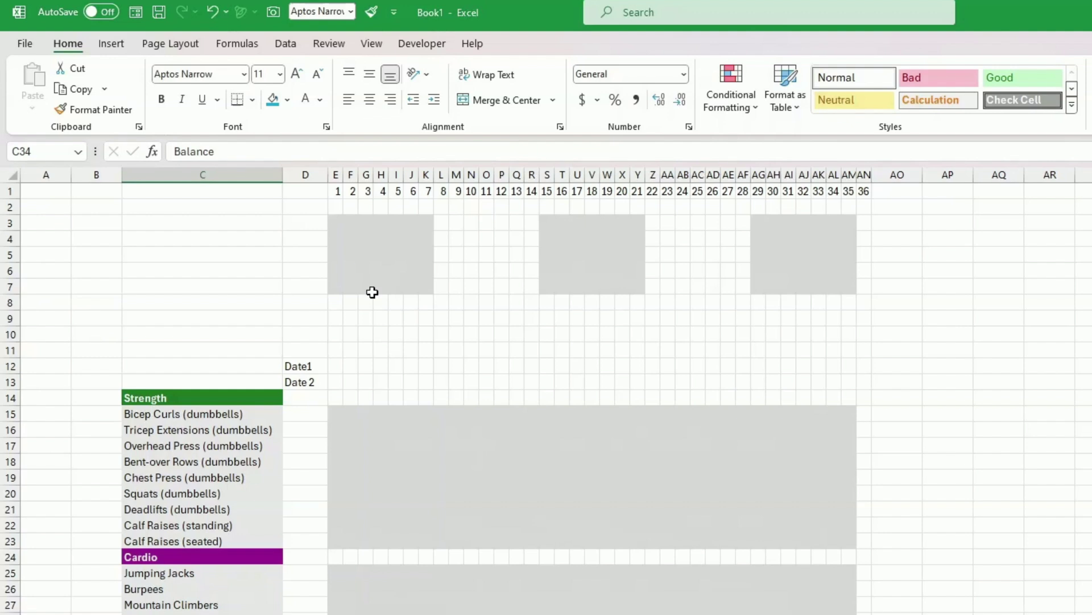
{"action": "left_click", "coordinate": [622, 318]}
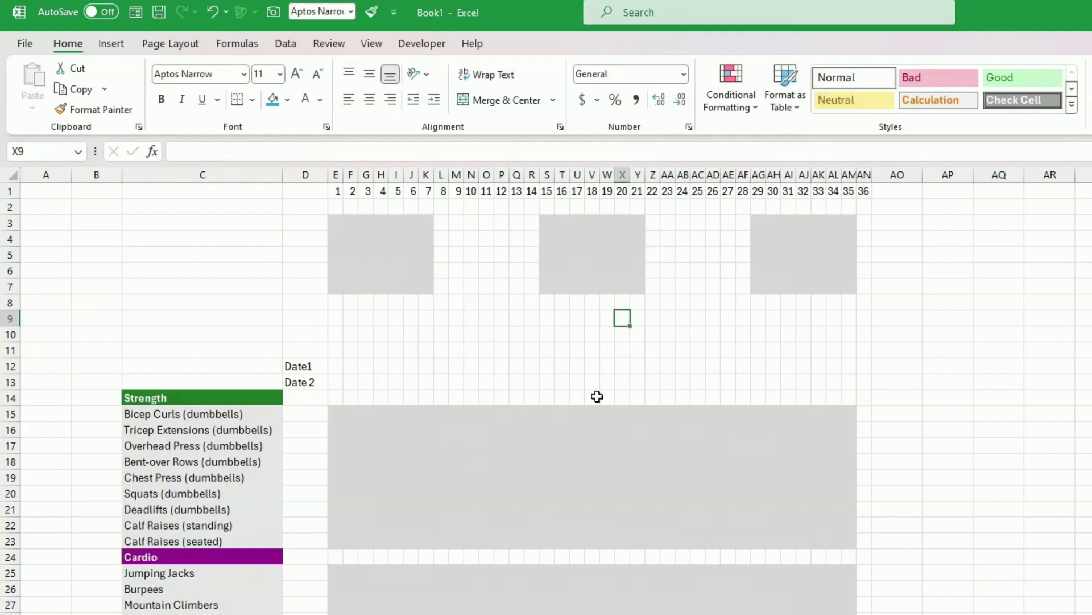
{"action": "left_click", "coordinate": [338, 413]}
{"action": "left_click_drag", "start_coordinate": [338, 414], "coordinate": [848, 540]}
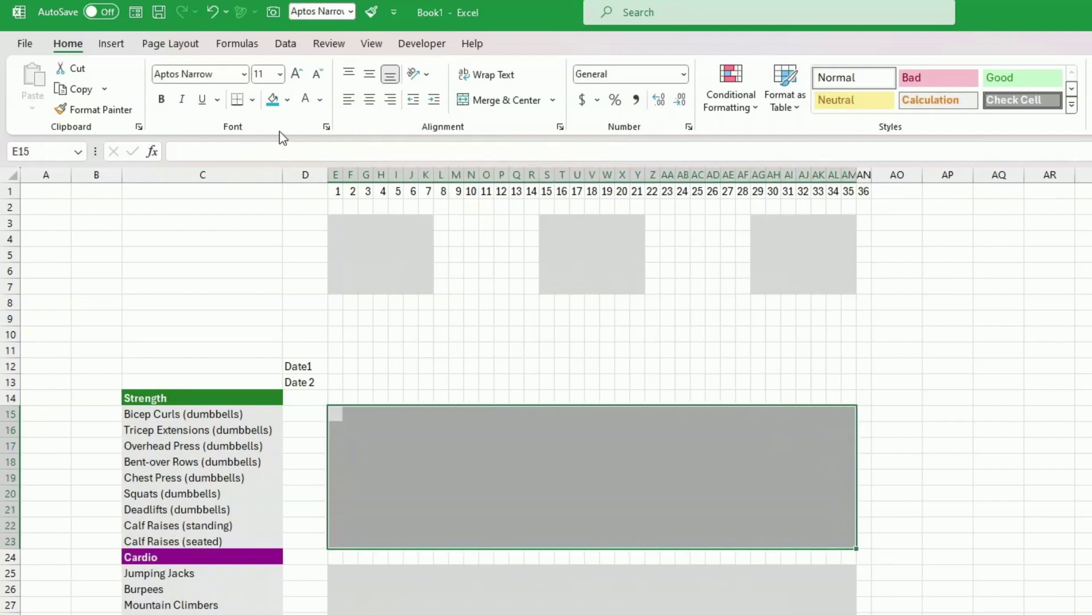
{"action": "left_click", "coordinate": [287, 100]}
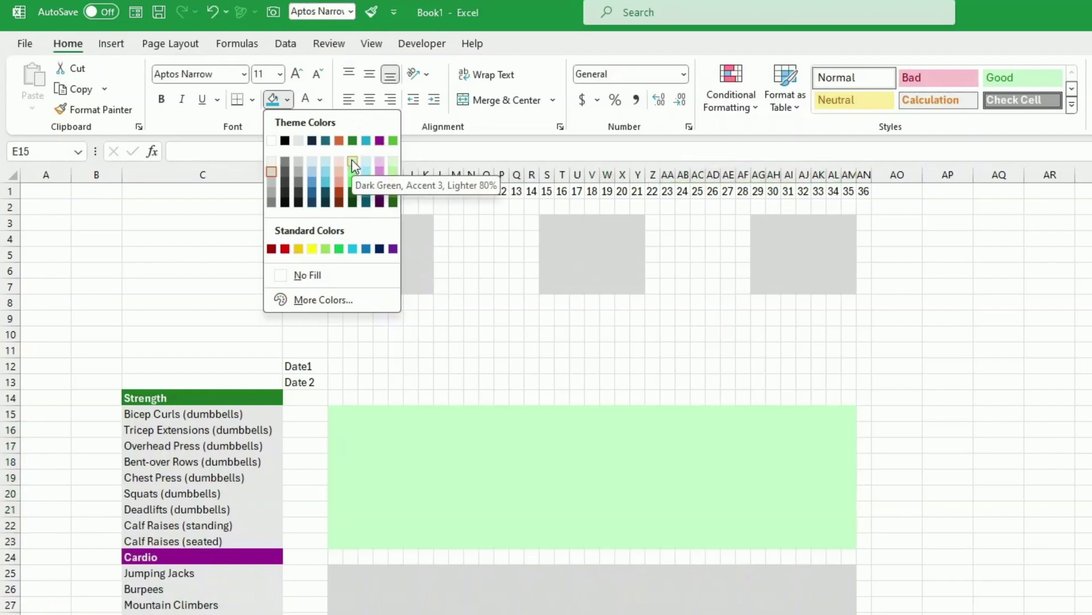
{"action": "left_click", "coordinate": [352, 159]}
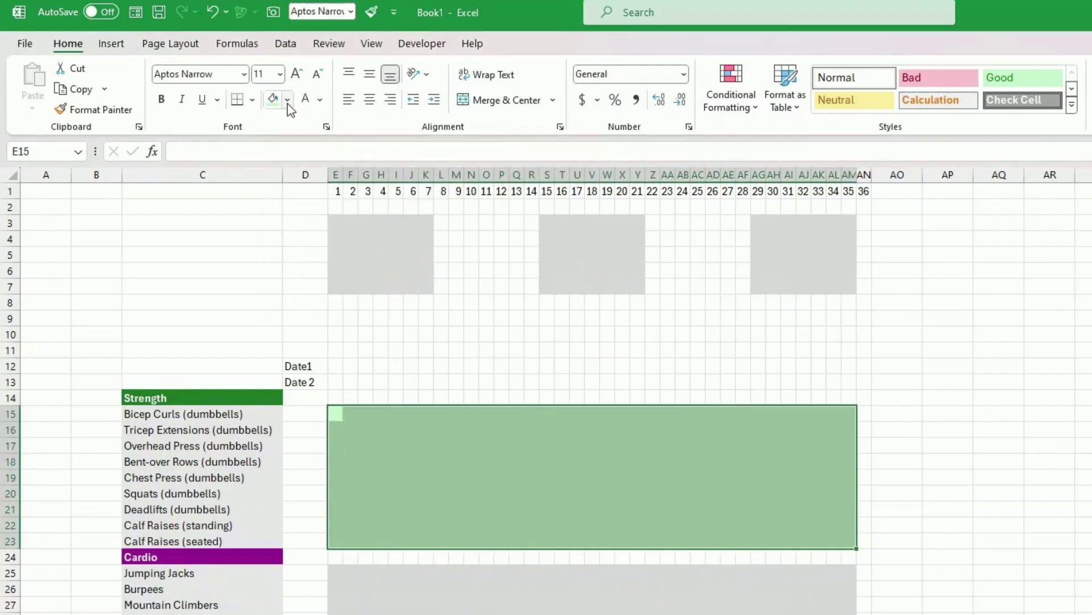
Step: Apply white outline and inside borders to the Strength grid E15:AM23
{"action": "left_click", "coordinate": [252, 100]}
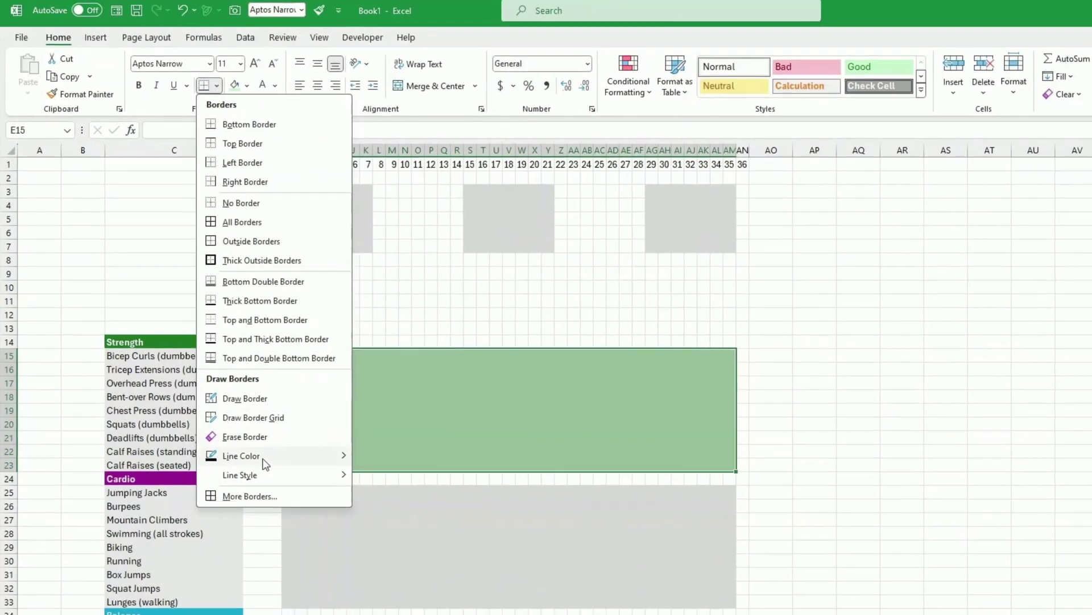
{"action": "left_click", "coordinate": [267, 490]}
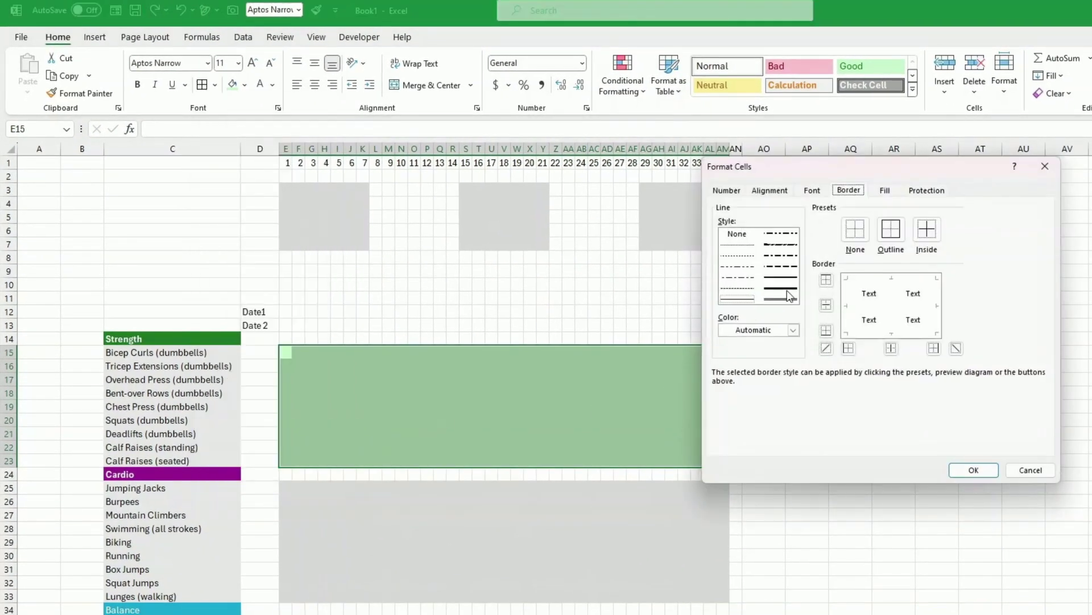
{"action": "left_click", "coordinate": [763, 330]}
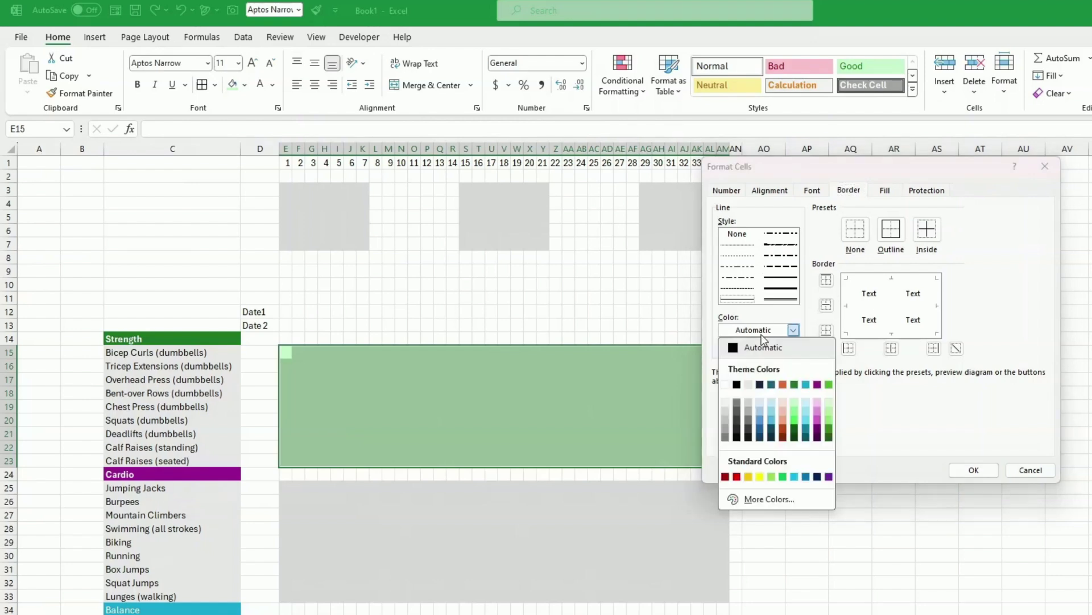
{"action": "left_click", "coordinate": [726, 385]}
{"action": "left_click", "coordinate": [886, 236]}
{"action": "left_click", "coordinate": [926, 232]}
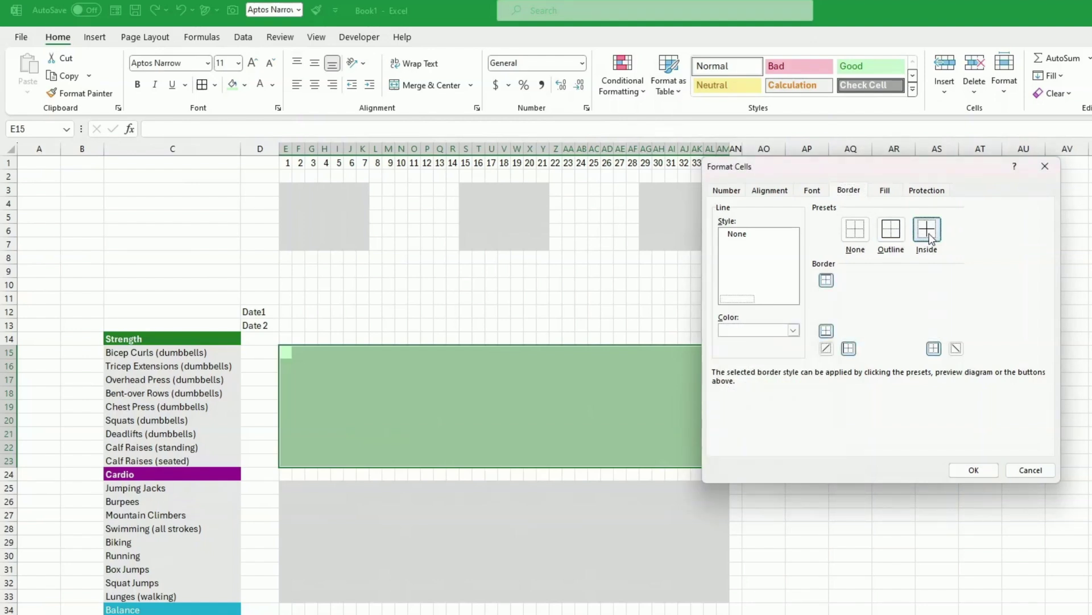
{"action": "left_click", "coordinate": [974, 470]}
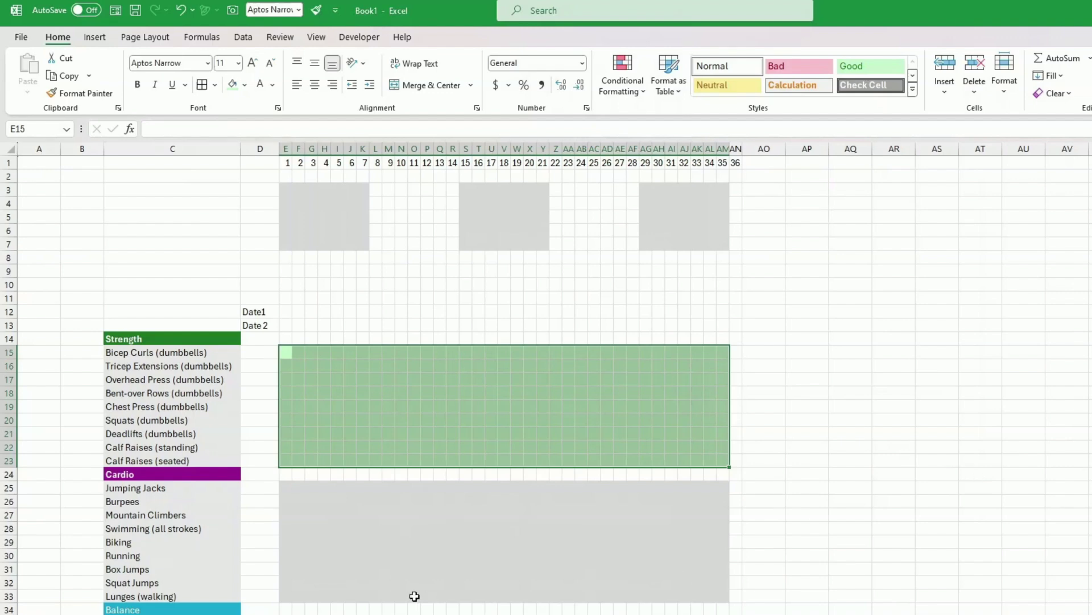
Step: Repeat the white cell borders on the Cardio grid E25:AM33 and the Balance grid starting at E35
{"action": "left_click_drag", "start_coordinate": [287, 487], "coordinate": [721, 595]}
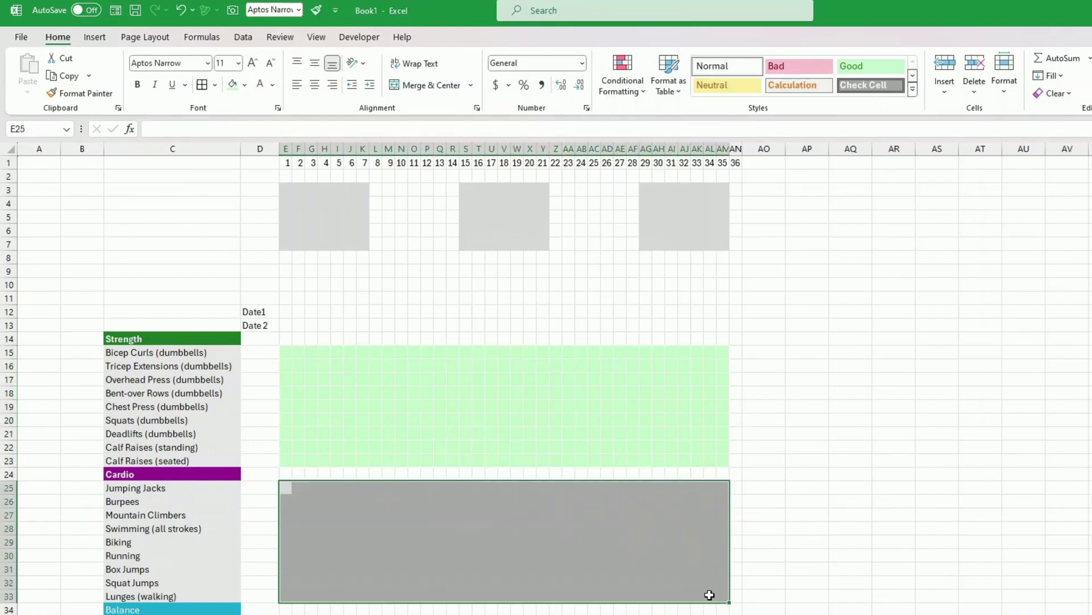
{"action": "key", "text": "F4"}
{"action": "scroll", "coordinate": [301, 515], "scroll_direction": "down", "scroll_amount": 3}
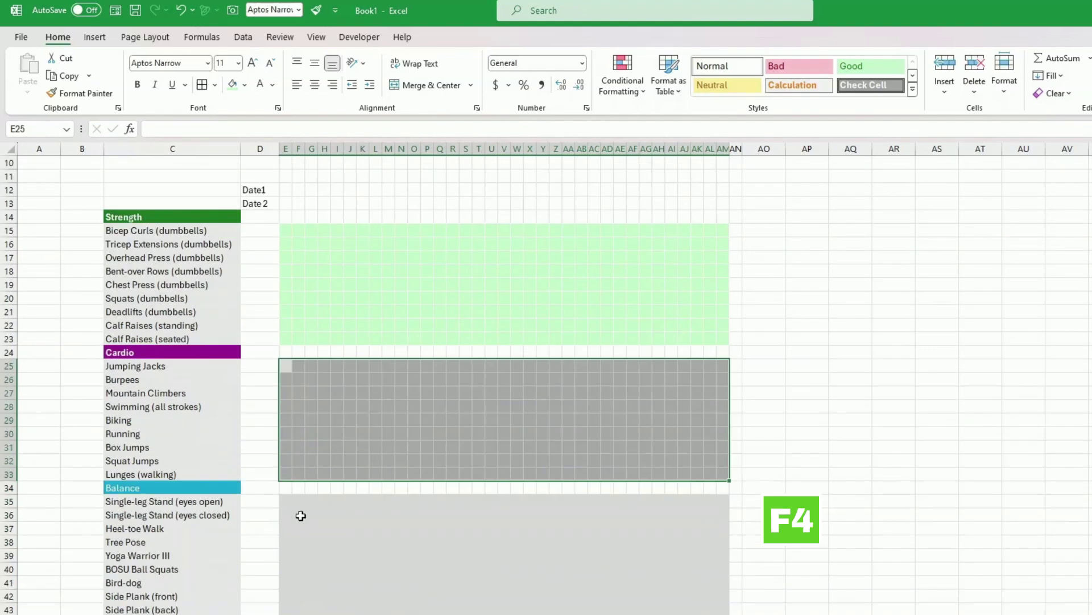
{"action": "left_click_drag", "start_coordinate": [289, 501], "coordinate": [727, 605]}
{"action": "scroll", "coordinate": [608, 410], "scroll_direction": "up", "scroll_amount": 3}
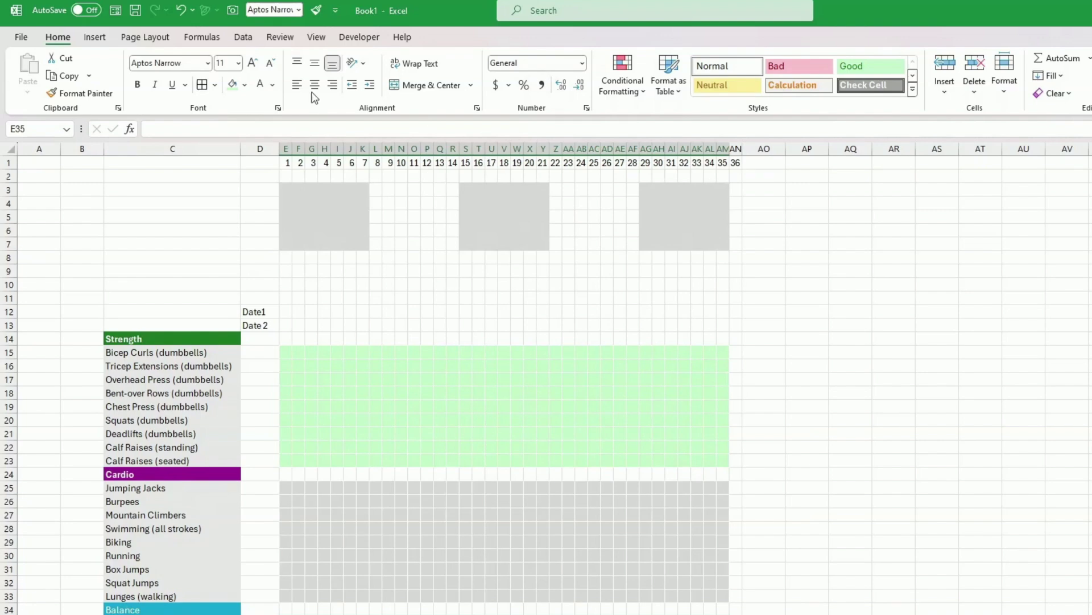
Step: Turn off the worksheet's gridlines
{"action": "left_click", "coordinate": [317, 39]}
{"action": "left_click", "coordinate": [392, 75]}
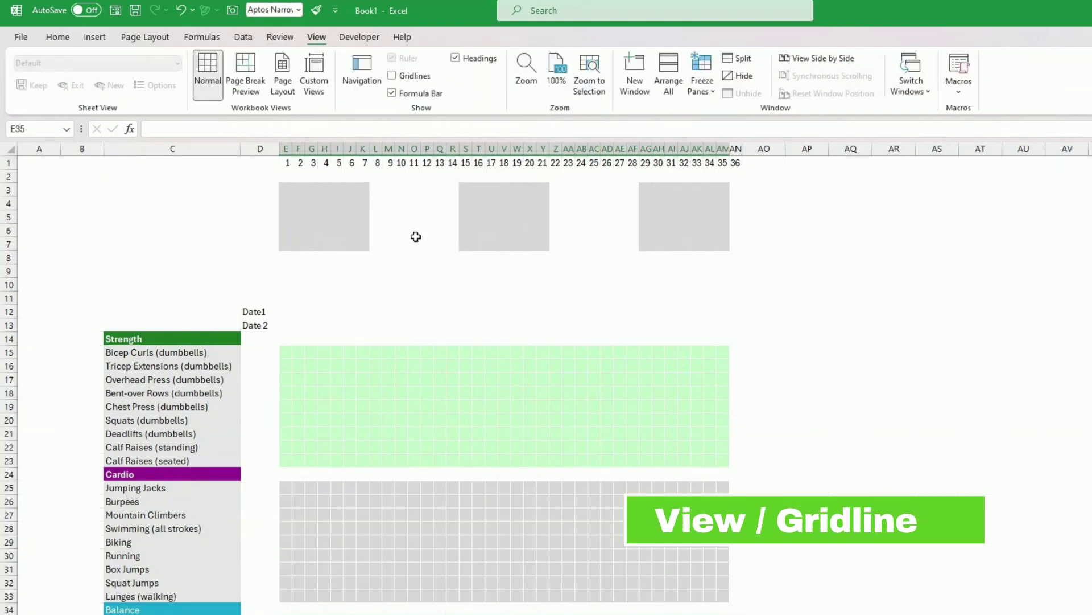
{"action": "left_click", "coordinate": [414, 297]}
{"action": "scroll", "coordinate": [420, 317], "scroll_direction": "down", "scroll_amount": 2}
{"action": "scroll", "coordinate": [420, 317], "scroll_direction": "up", "scroll_amount": 2}
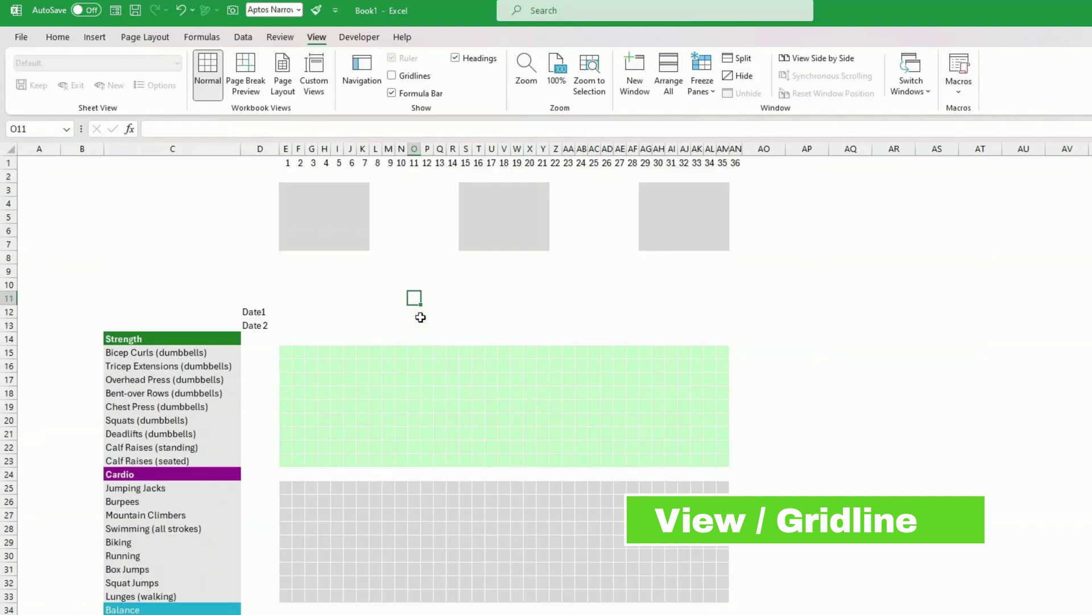
Step: Create a formula-based conditional formatting rule for cell E15 using the relative-reference formula =E15<>""
{"action": "left_click", "coordinate": [288, 353]}
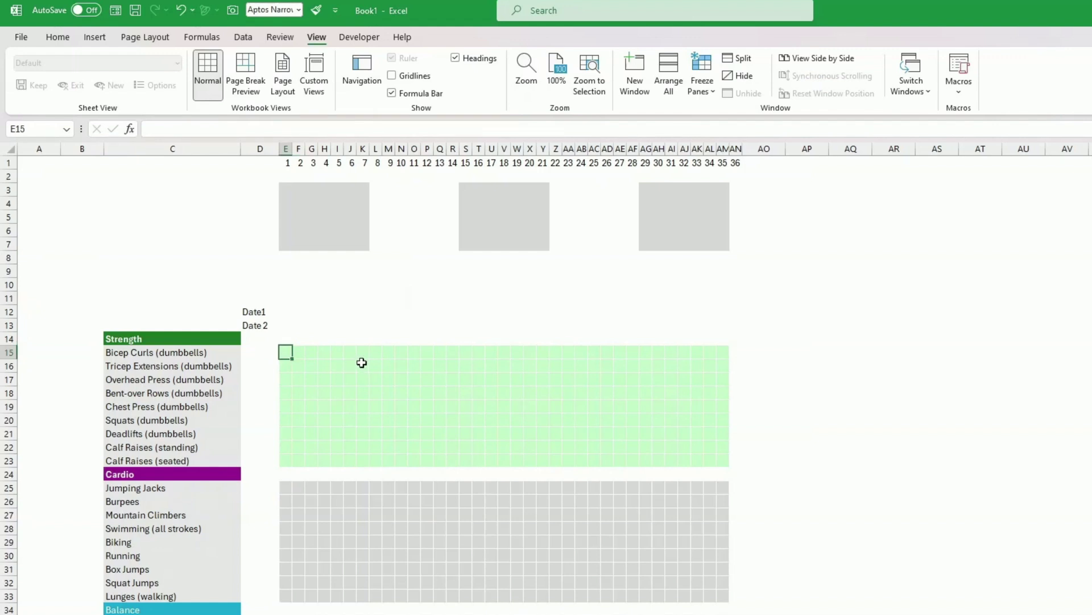
{"action": "left_click", "coordinate": [73, 39]}
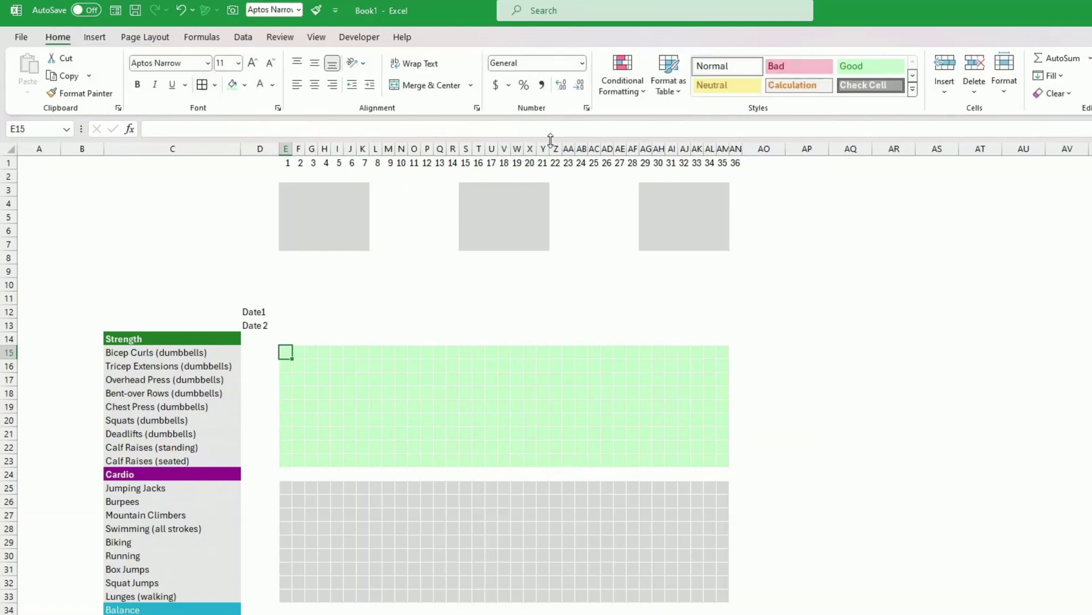
{"action": "left_click", "coordinate": [635, 93]}
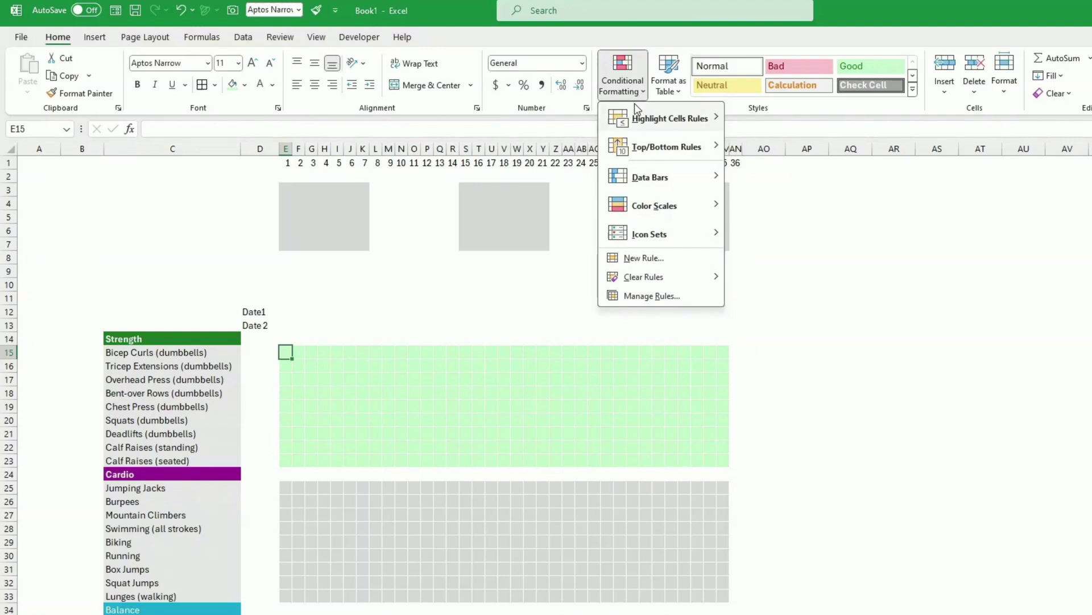
{"action": "left_click", "coordinate": [642, 259]}
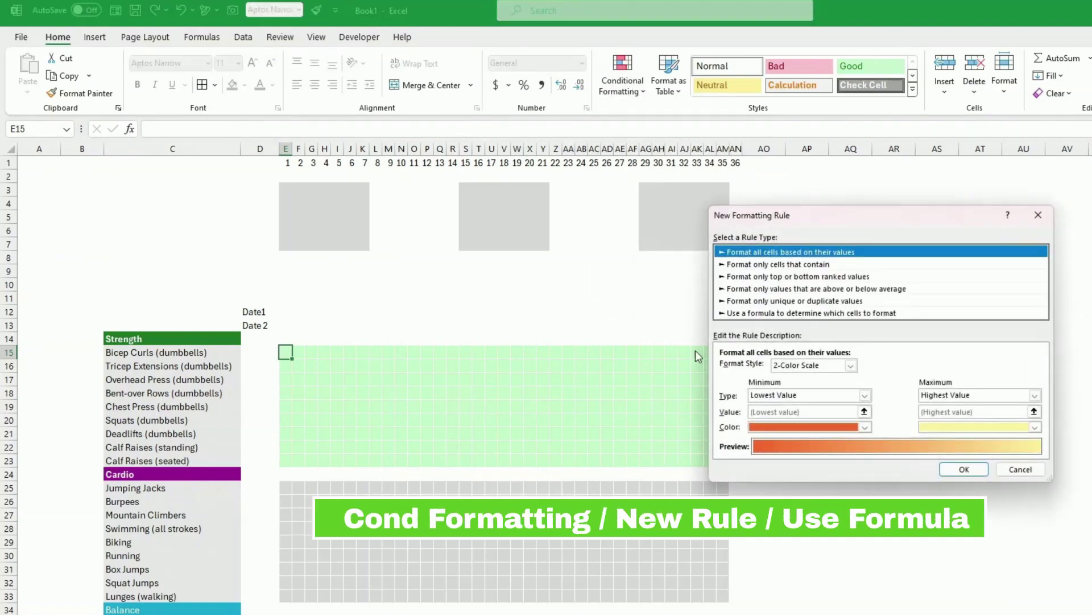
{"action": "left_click", "coordinate": [759, 315]}
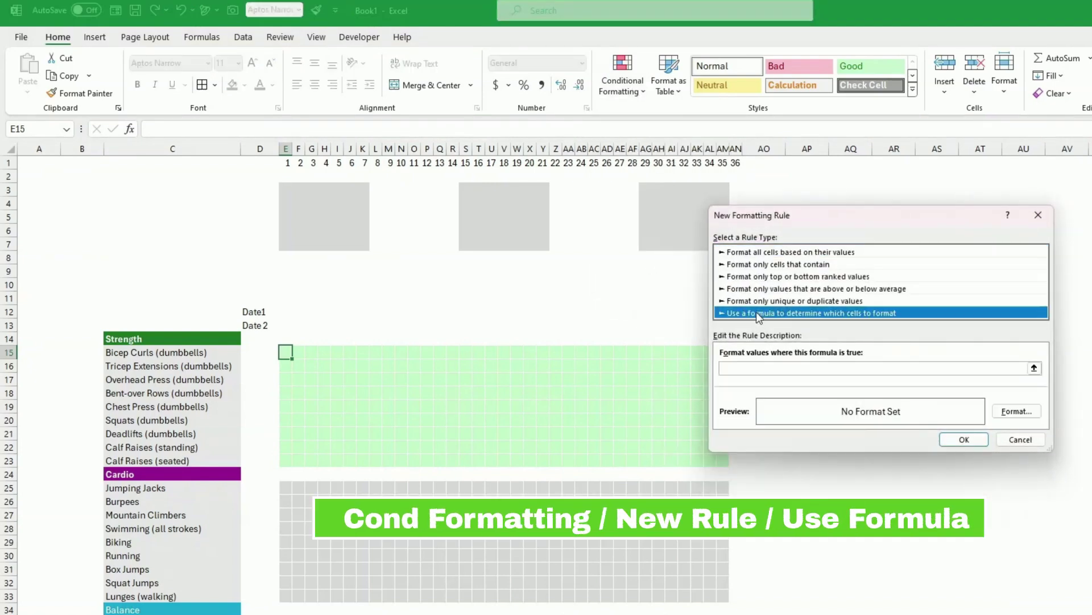
{"action": "left_click", "coordinate": [763, 369]}
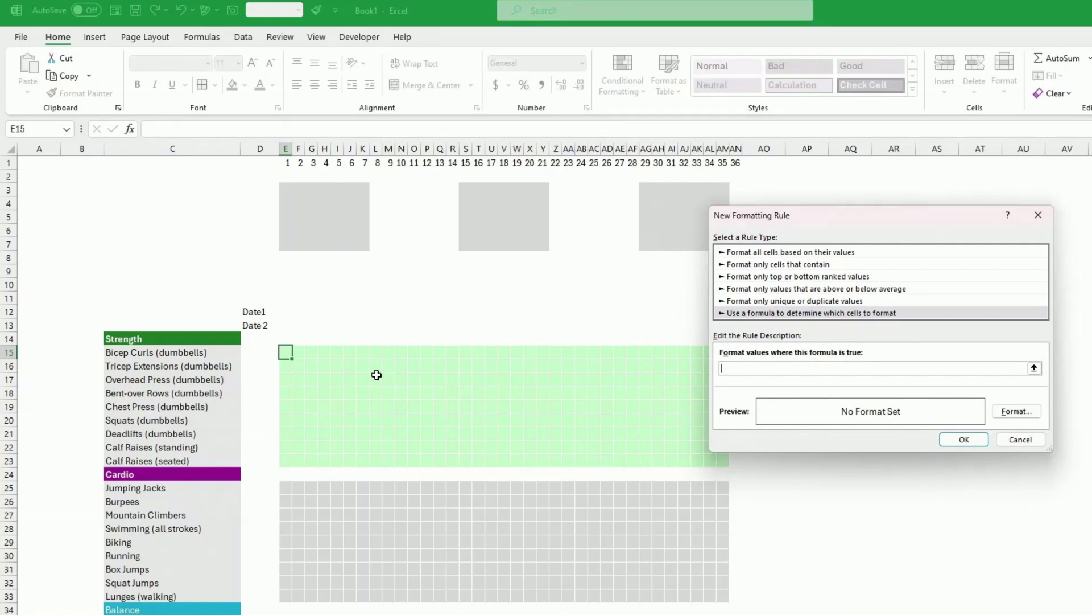
{"action": "left_click", "coordinate": [289, 352]}
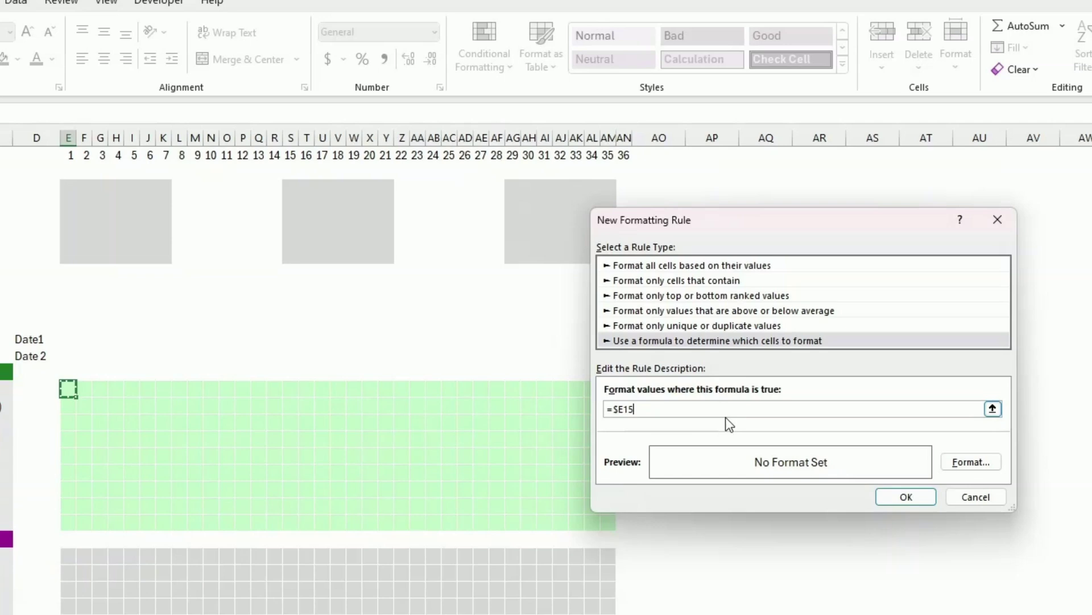
{"action": "key", "text": "F4"}
{"action": "key", "text": "F4"}
{"action": "key", "text": "F4"}
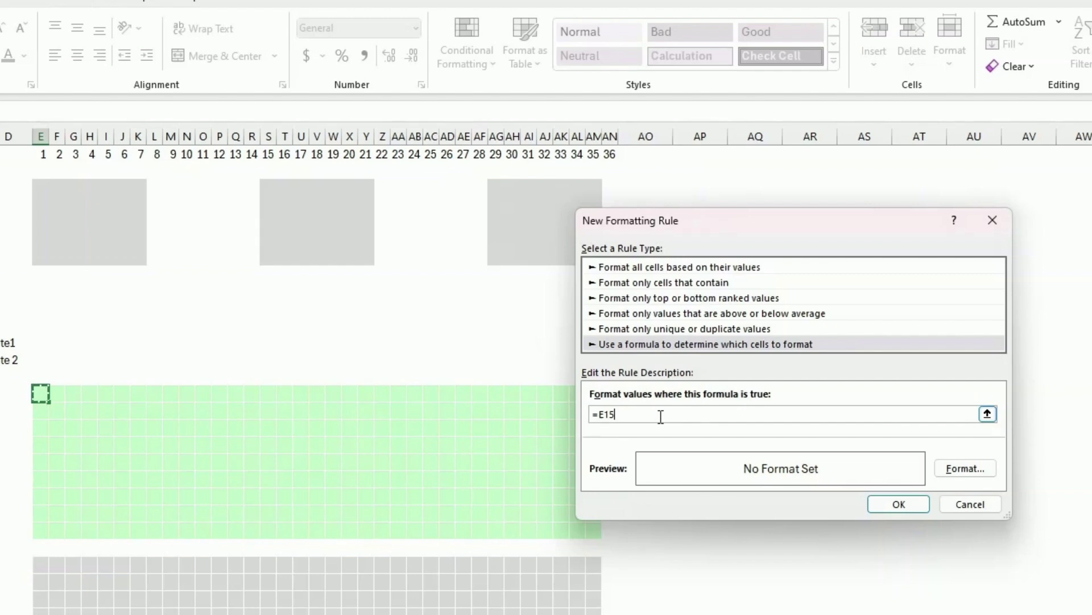
{"action": "type", "text": "<>"}
Step: Give the E15 conditional formatting rule a bright green fill and apply the rule
{"action": "left_click", "coordinate": [965, 468]}
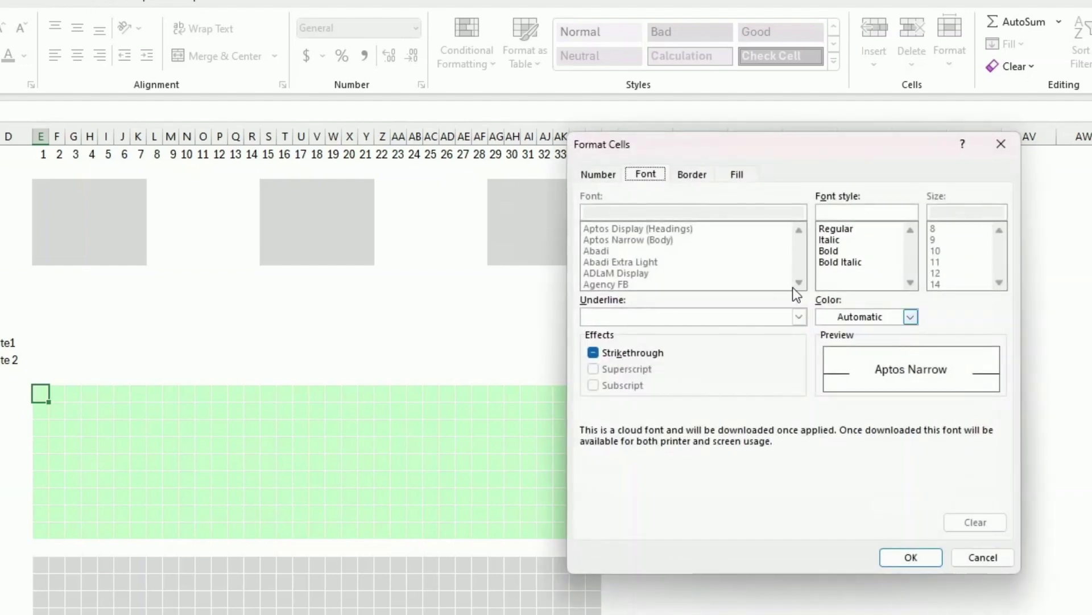
{"action": "left_click", "coordinate": [742, 177]}
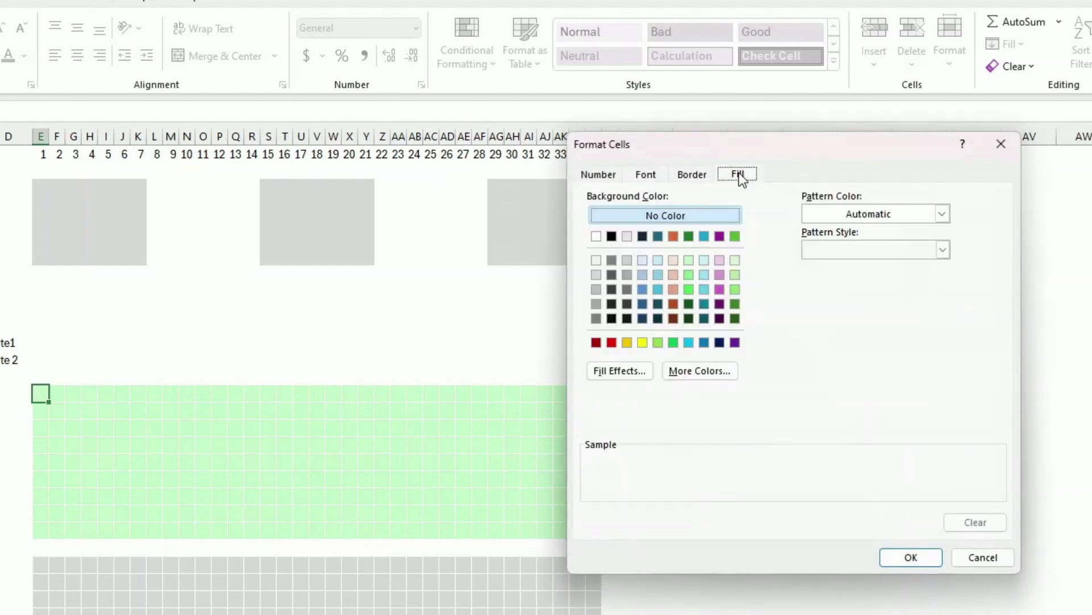
{"action": "left_click", "coordinate": [689, 290]}
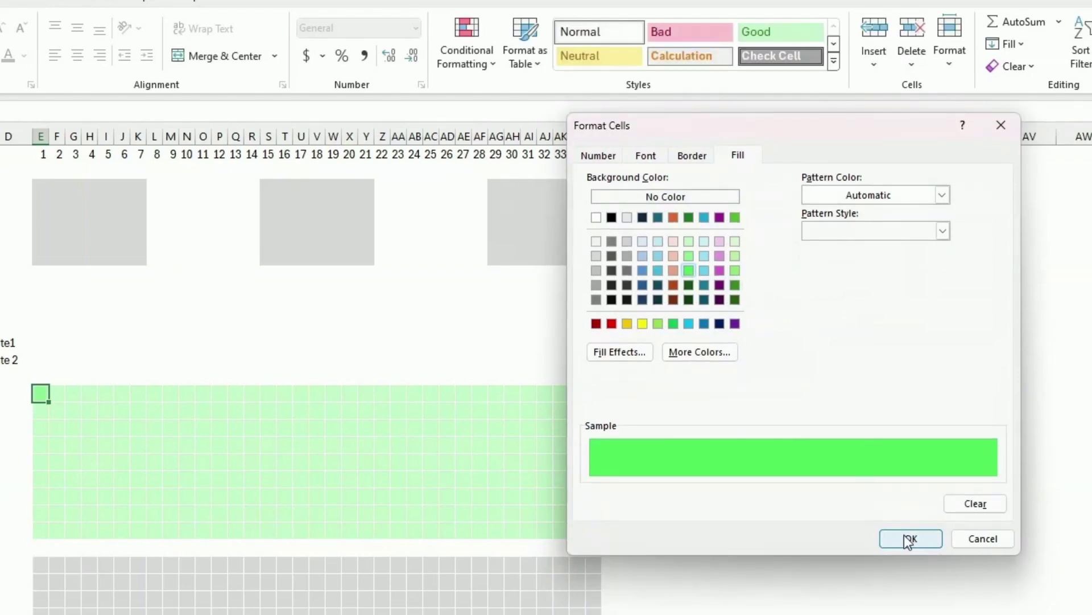
{"action": "left_click", "coordinate": [909, 538]}
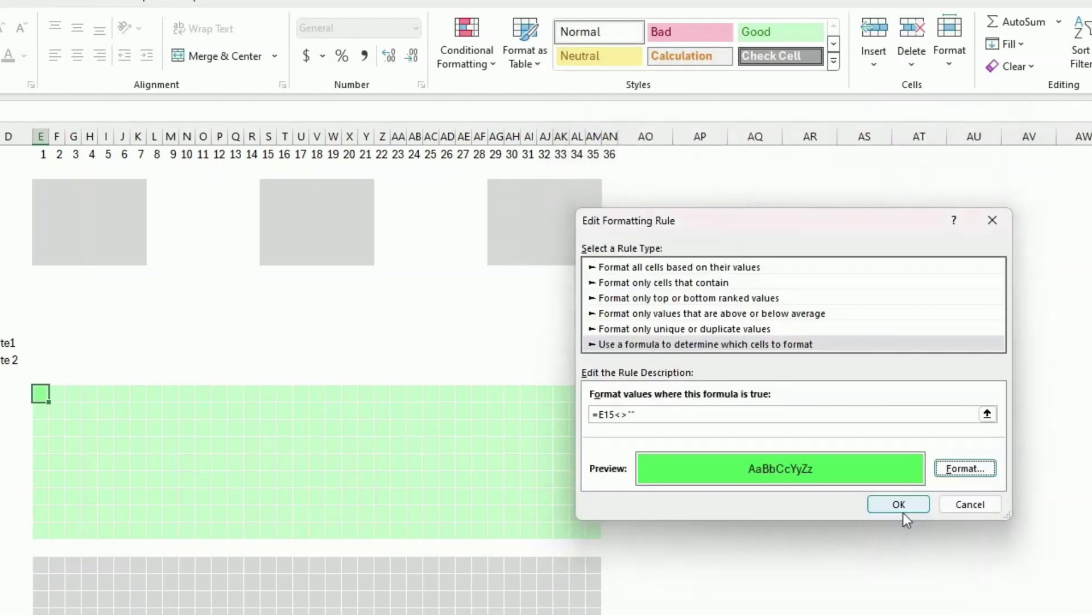
{"action": "left_click", "coordinate": [901, 505]}
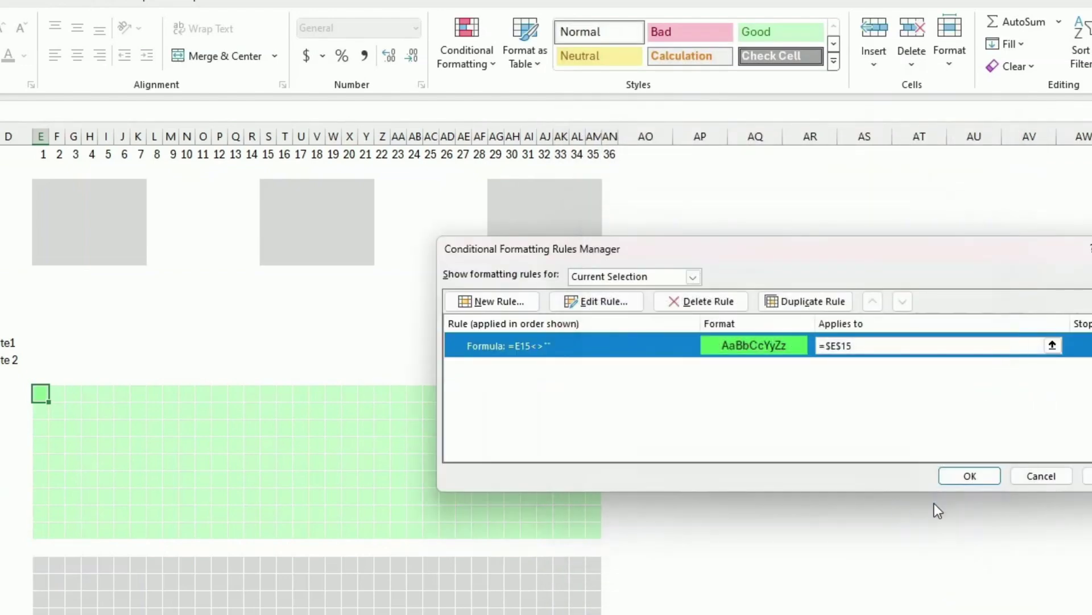
{"action": "left_click", "coordinate": [975, 475]}
{"action": "left_click", "coordinate": [864, 528]}
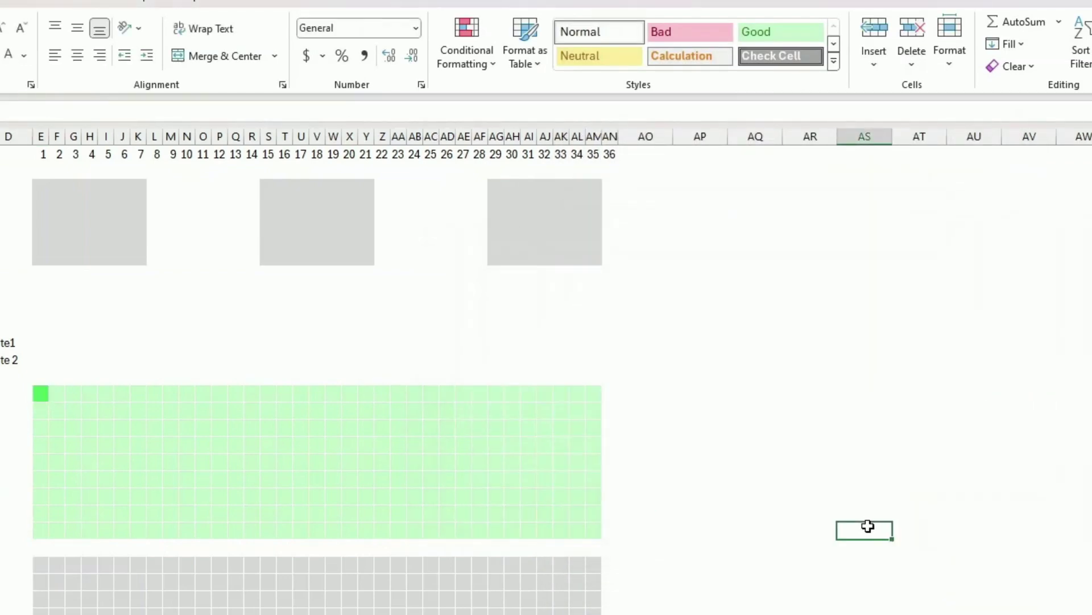
Step: Extend the E15 conditional formatting rule to the whole Strength grid, =$E$15:$AM$23
{"action": "left_click", "coordinate": [40, 393]}
{"action": "left_click", "coordinate": [495, 69]}
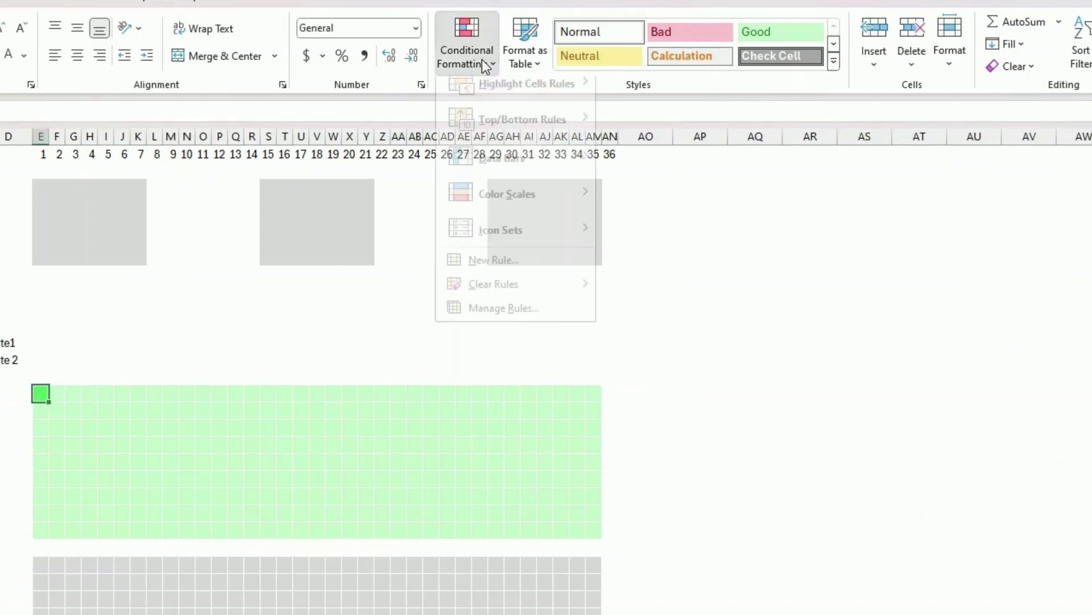
{"action": "left_click", "coordinate": [532, 321]}
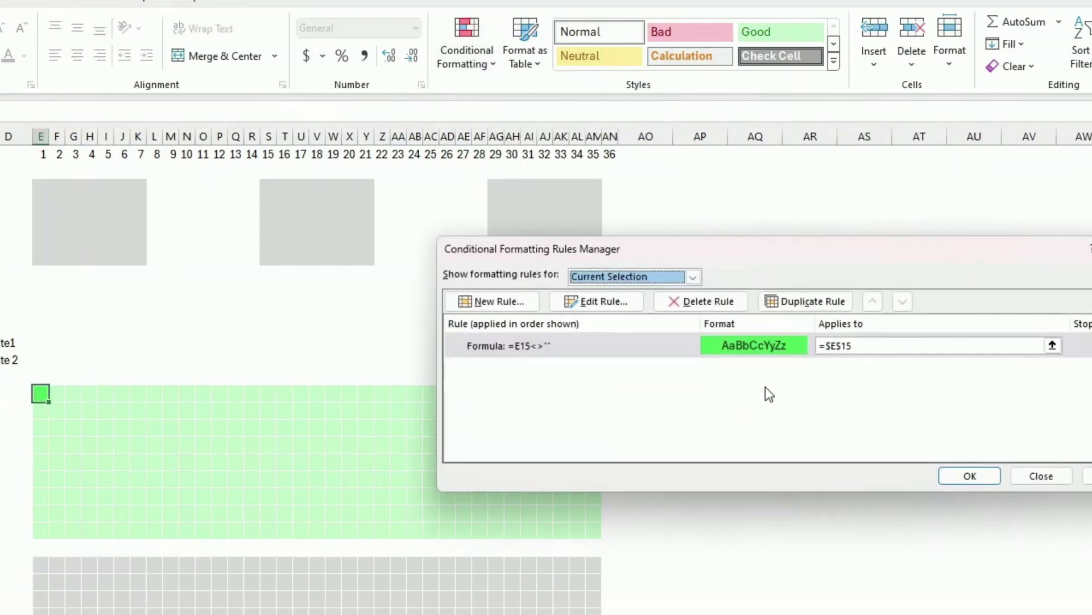
{"action": "left_click", "coordinate": [876, 345]}
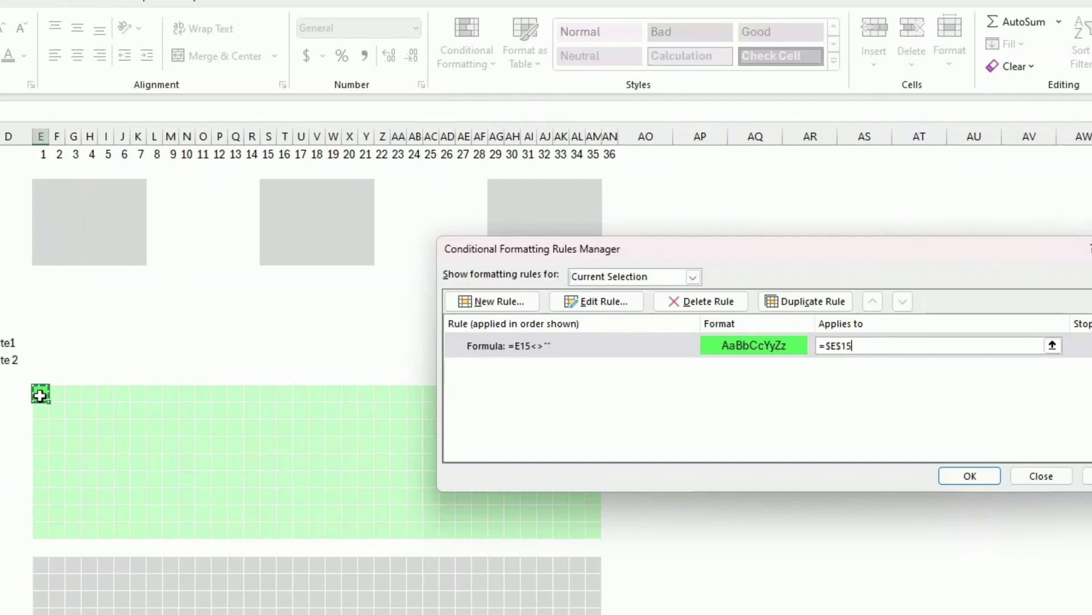
{"action": "left_click_drag", "start_coordinate": [40, 394], "coordinate": [590, 533]}
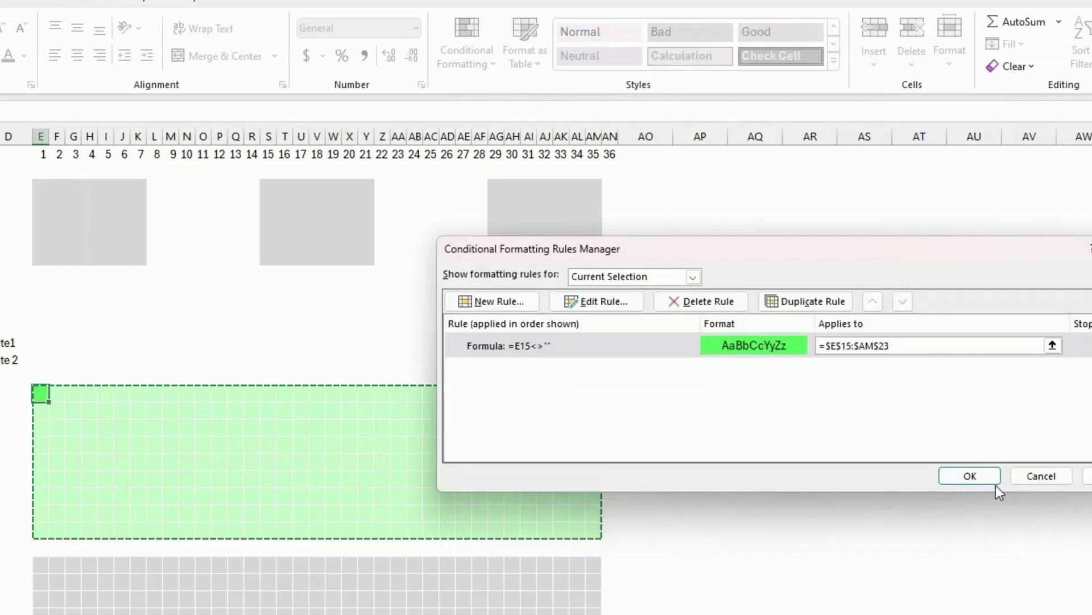
{"action": "key", "text": "alt+a"}
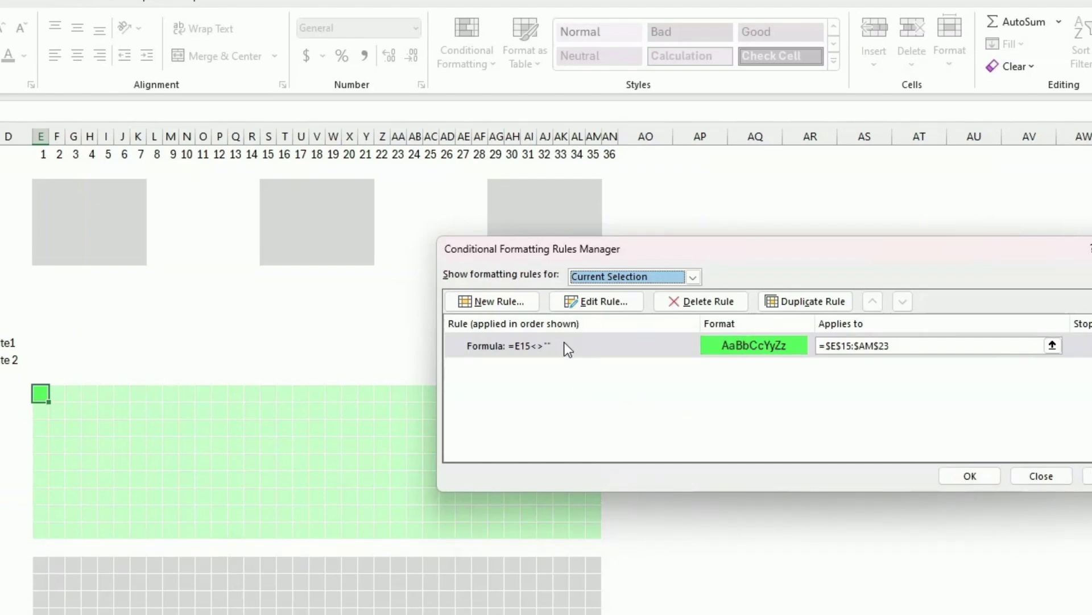
{"action": "left_click", "coordinate": [1041, 476]}
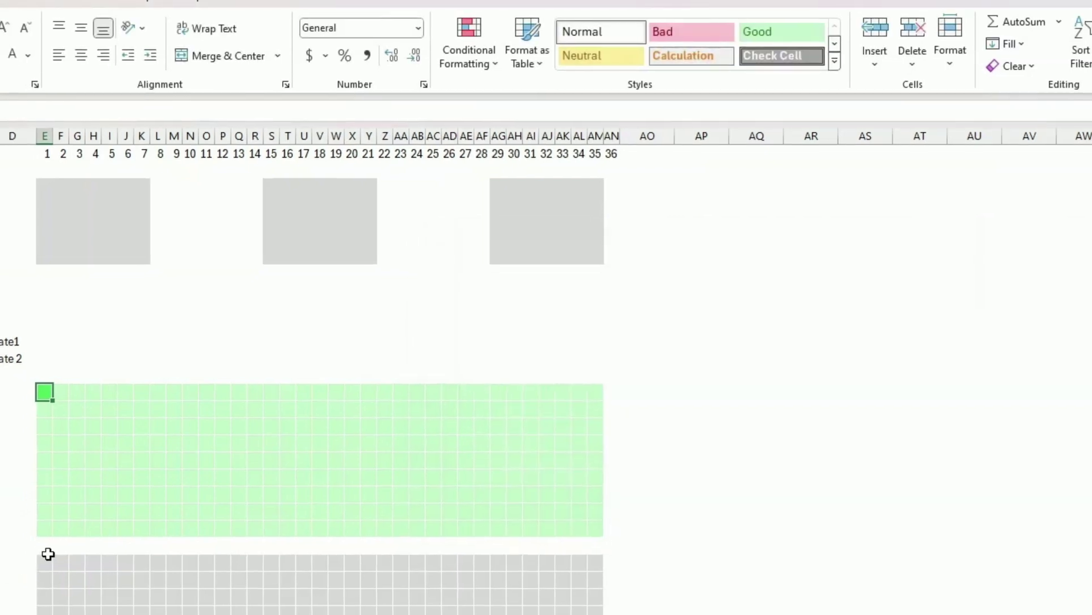
Step: Fill the whole Cardio grid, E25:AM33, with light purple
{"action": "left_click_drag", "start_coordinate": [48, 557], "coordinate": [576, 614]}
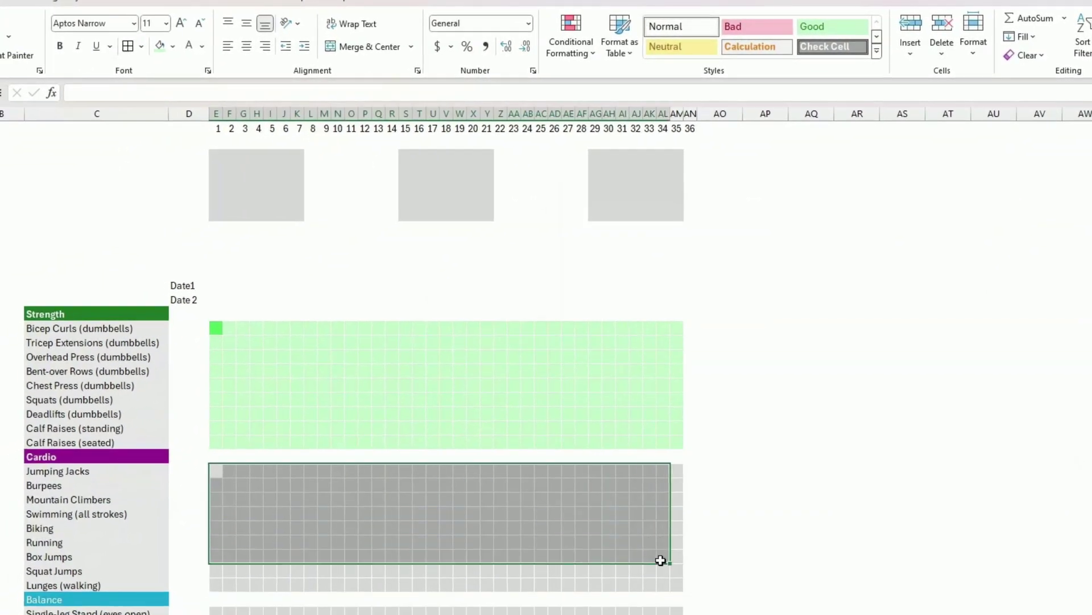
{"action": "left_click_drag", "start_coordinate": [660, 561], "coordinate": [676, 586]}
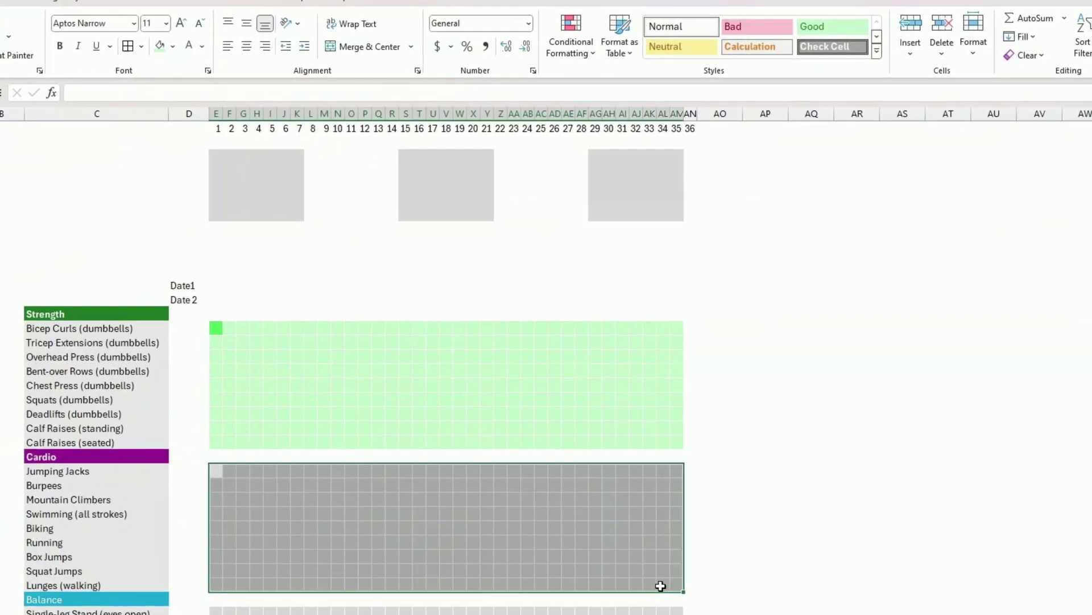
{"action": "left_click", "coordinate": [173, 48]}
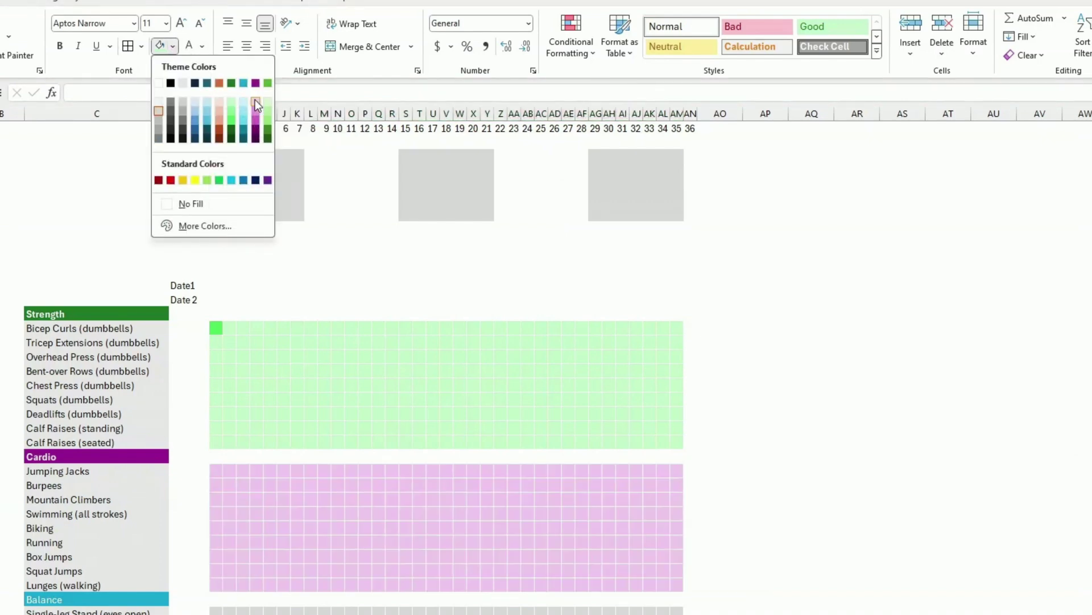
{"action": "left_click", "coordinate": [255, 100]}
Step: Duplicate the Strength grid's conditional formatting rule and apply the copy to the Cardio grid, =$E$25:$AM$33
{"action": "left_click", "coordinate": [217, 327]}
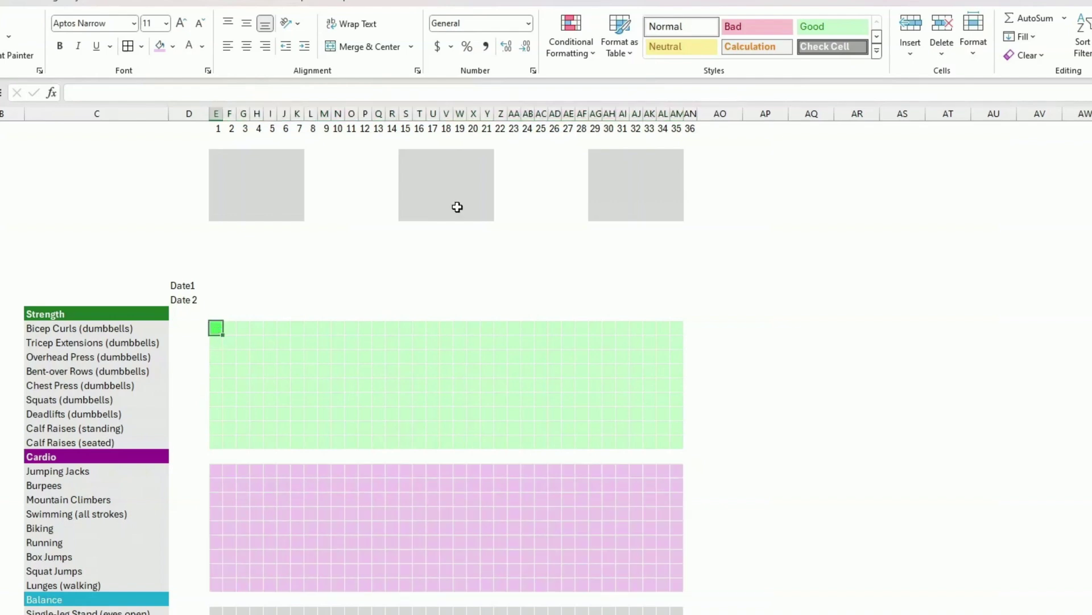
{"action": "left_click", "coordinate": [565, 54]}
{"action": "left_click", "coordinate": [635, 275]}
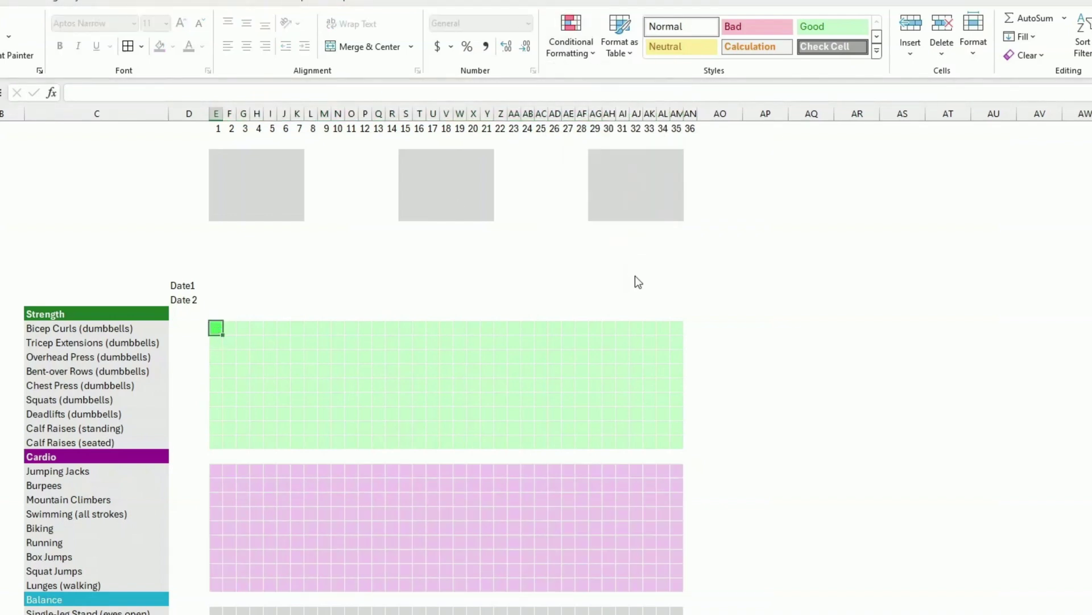
{"action": "left_click", "coordinate": [706, 289]}
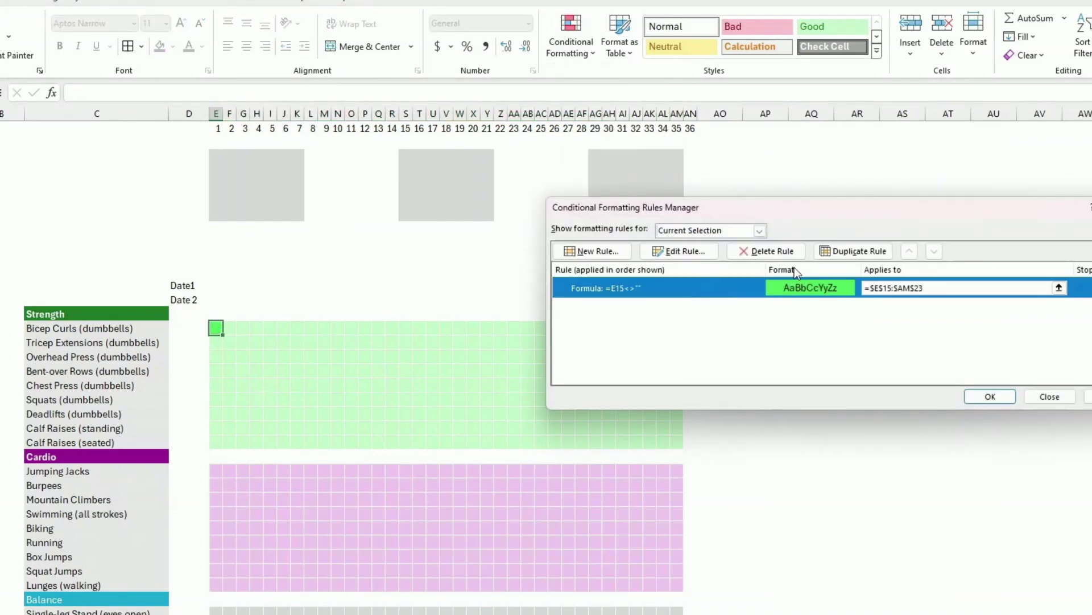
{"action": "left_click", "coordinate": [838, 252]}
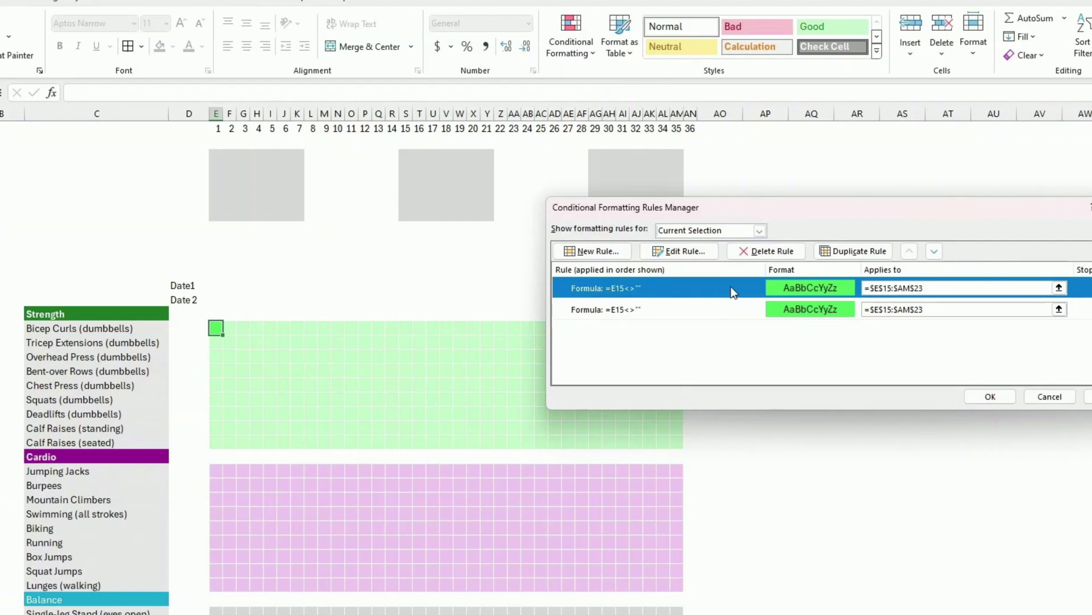
{"action": "left_click", "coordinate": [956, 287]}
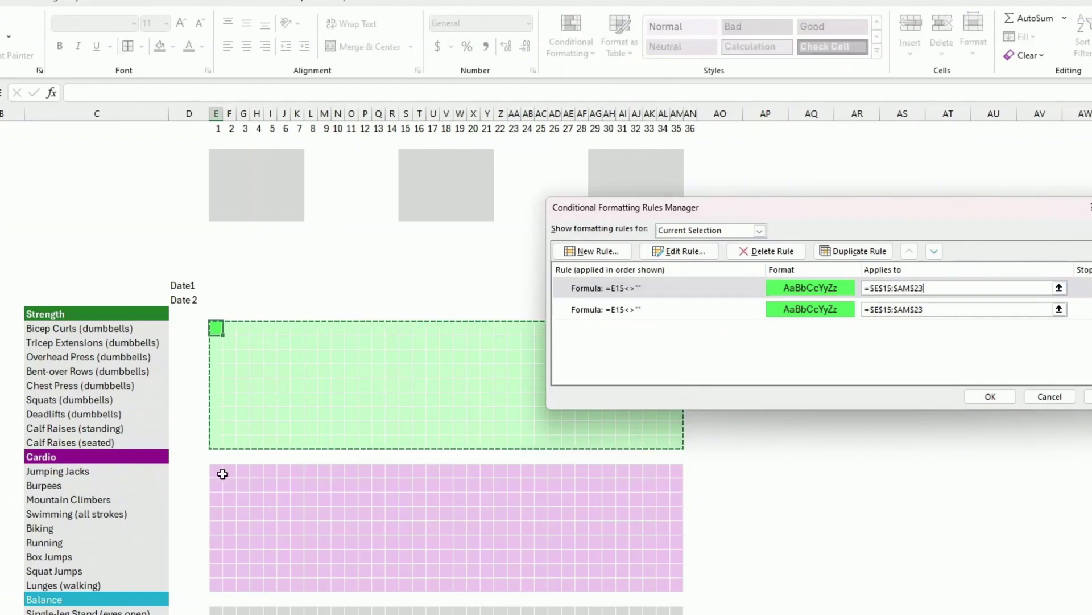
{"action": "left_click_drag", "start_coordinate": [220, 471], "coordinate": [681, 588]}
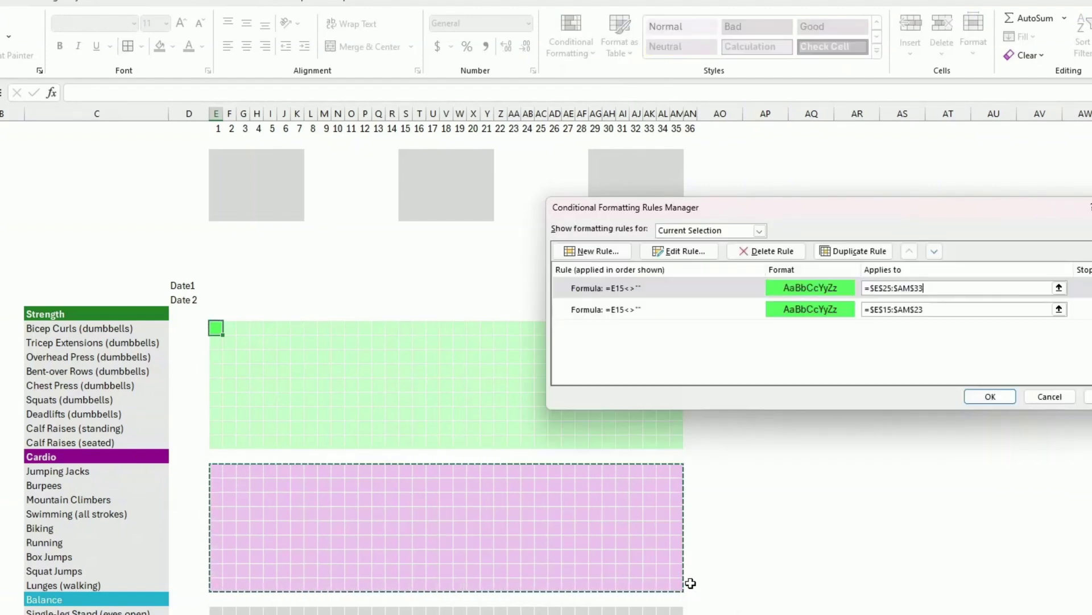
Step: Edit the duplicated rule so its formula tests the Cardio grid's first cell with a relative reference, =E25<>""
{"action": "left_click", "coordinate": [667, 310]}
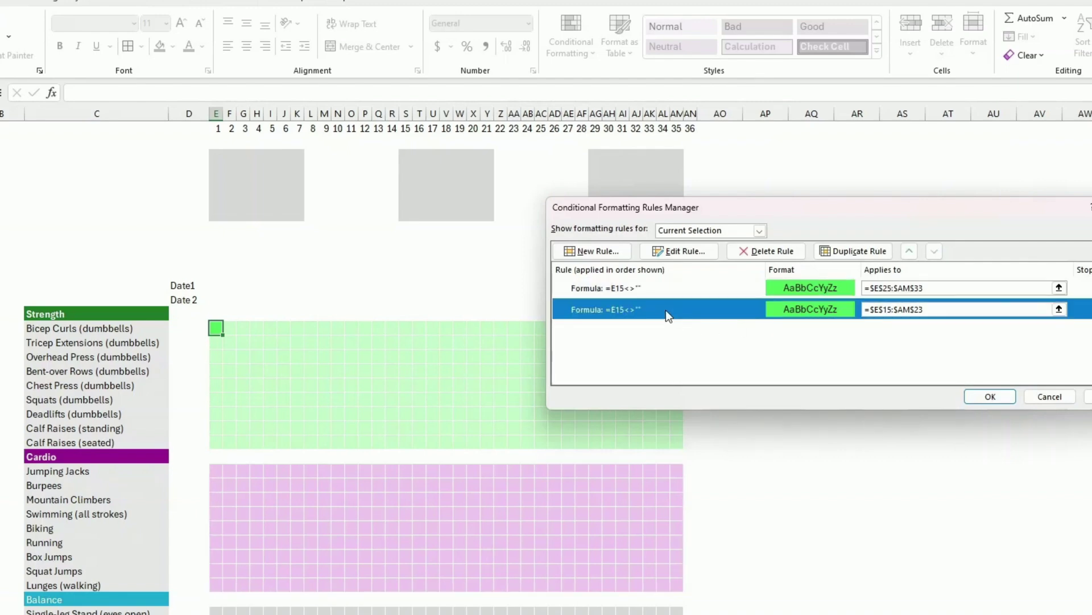
{"action": "left_click", "coordinate": [705, 288]}
{"action": "left_click", "coordinate": [680, 251]}
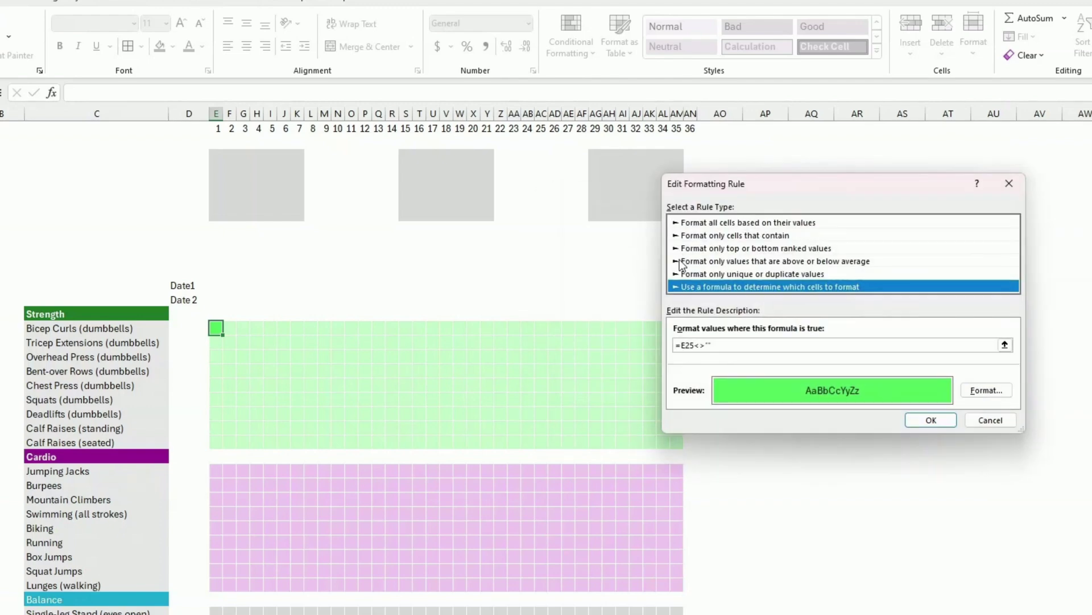
{"action": "left_click", "coordinate": [687, 347]}
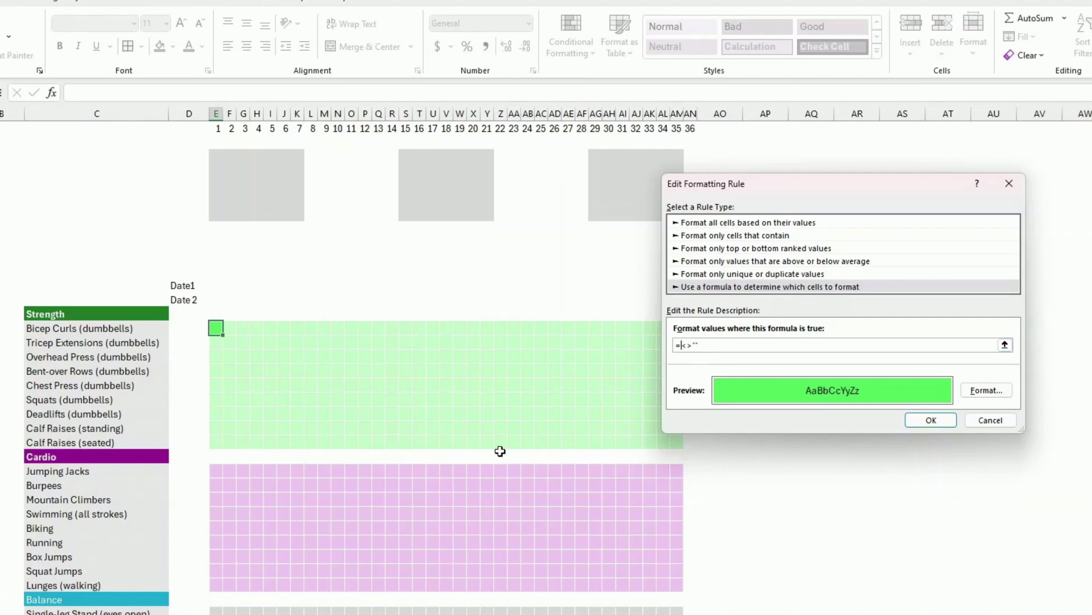
{"action": "left_click", "coordinate": [216, 472]}
Step: Give the Cardio conditional formatting rule a medium purple fill and apply the rules
{"action": "left_click", "coordinate": [993, 391]}
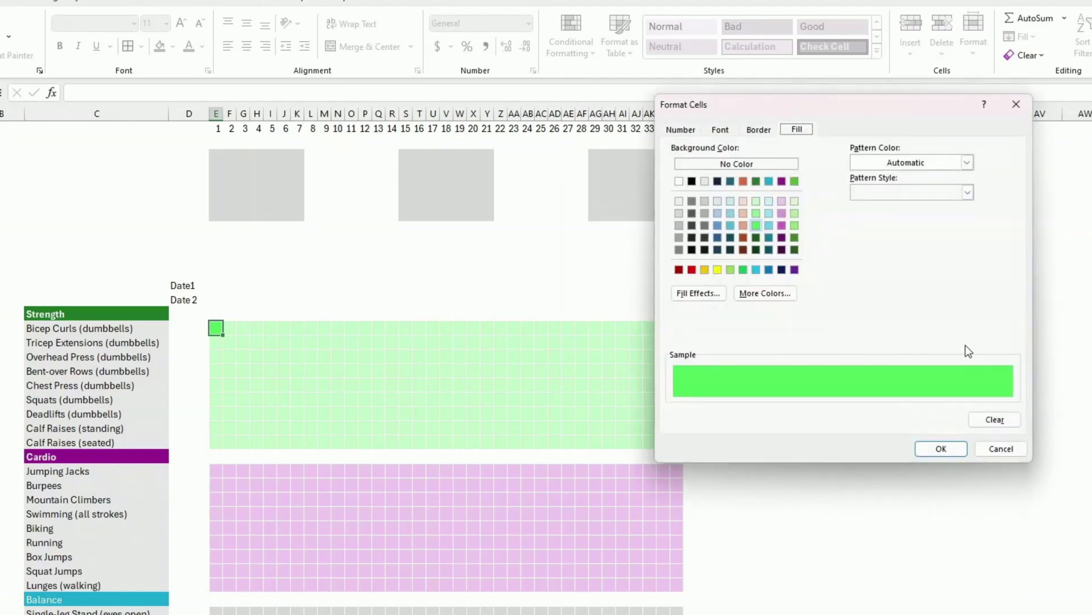
{"action": "left_click", "coordinate": [781, 224]}
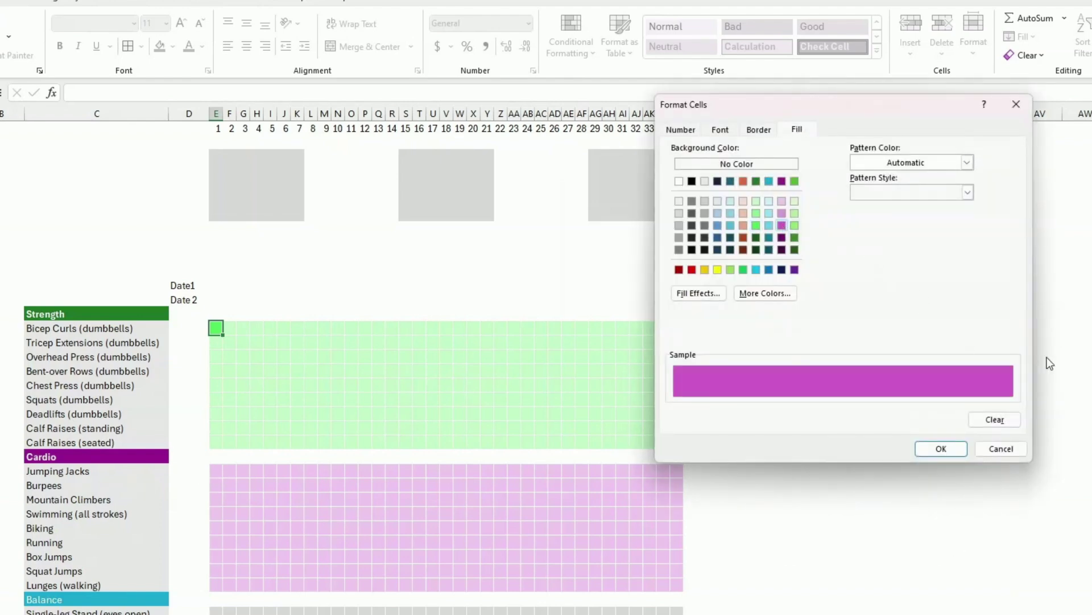
{"action": "left_click", "coordinate": [957, 448]}
{"action": "left_click", "coordinate": [931, 416]}
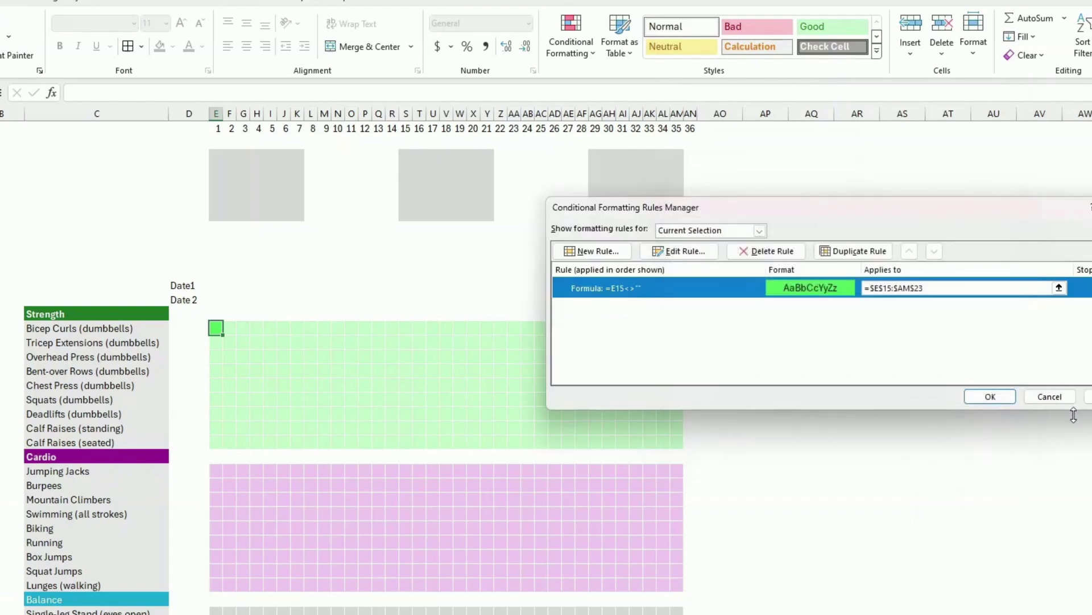
{"action": "left_click", "coordinate": [991, 397]}
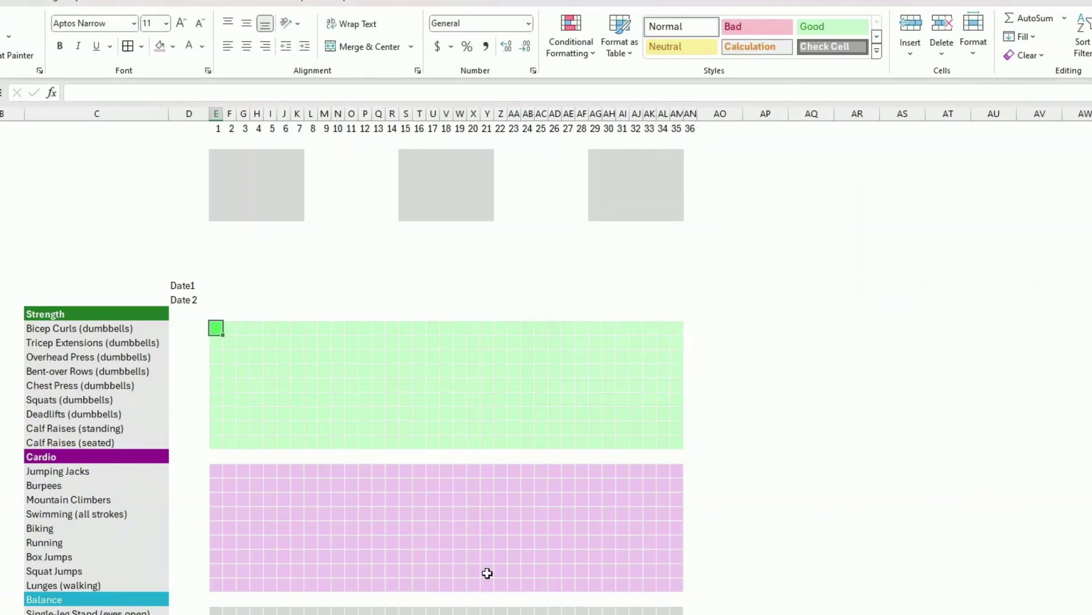
Step: Enter 1 in cell R29 of the Cardio grid, in the Biking row, to test the rule
{"action": "double_click", "coordinate": [392, 528]}
{"action": "type", "text": "1"}
{"action": "key", "text": "Return"}
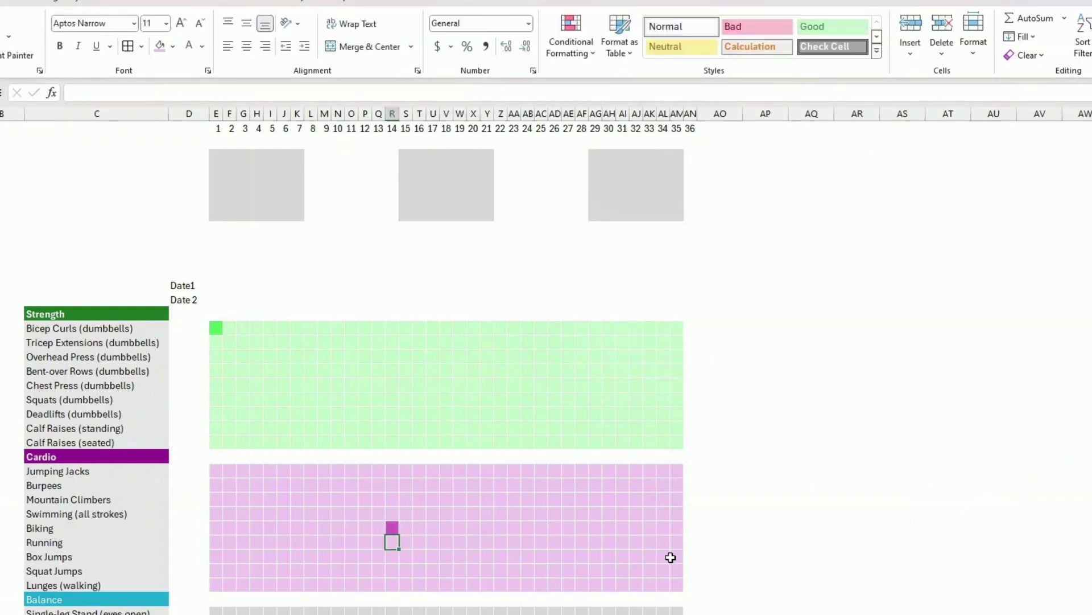
Step: Fill the whole Balance grid, E35:AM43, with light turquoise
{"action": "scroll", "coordinate": [765, 561], "scroll_direction": "down", "scroll_amount": 4}
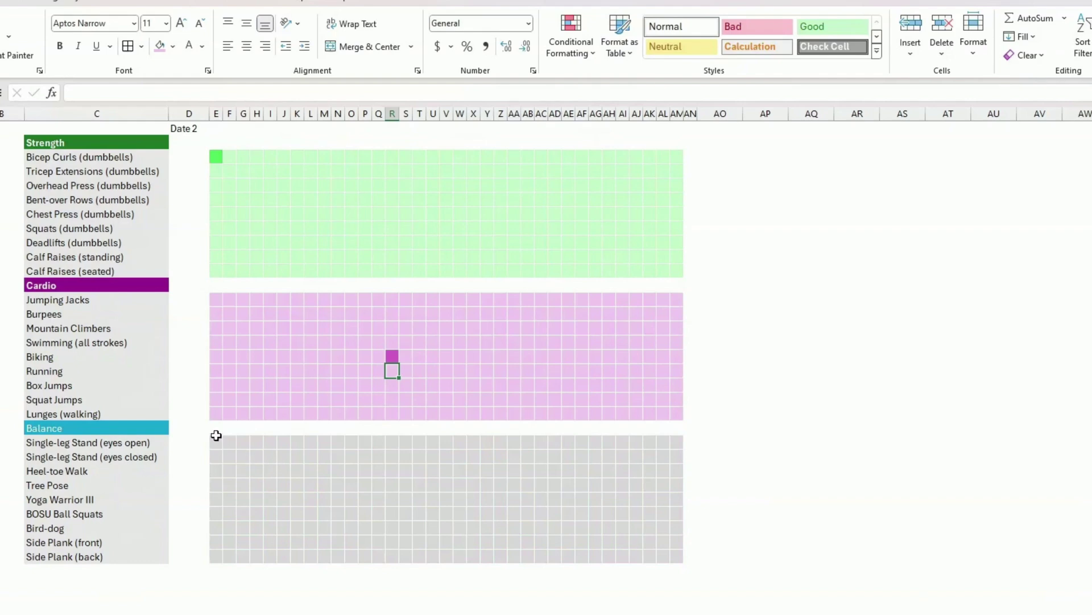
{"action": "left_click_drag", "start_coordinate": [213, 439], "coordinate": [672, 554]}
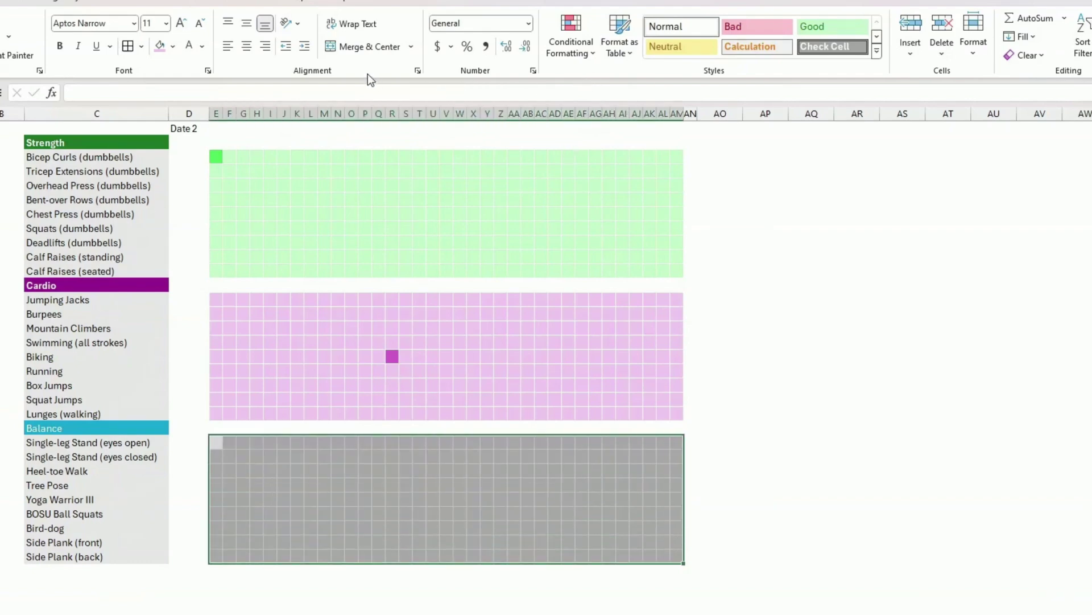
{"action": "left_click", "coordinate": [173, 47]}
{"action": "left_click", "coordinate": [206, 78]}
Step: Start a formula-based conditional formatting rule for the Balance grid with the relative reference =E35
{"action": "left_click", "coordinate": [571, 41]}
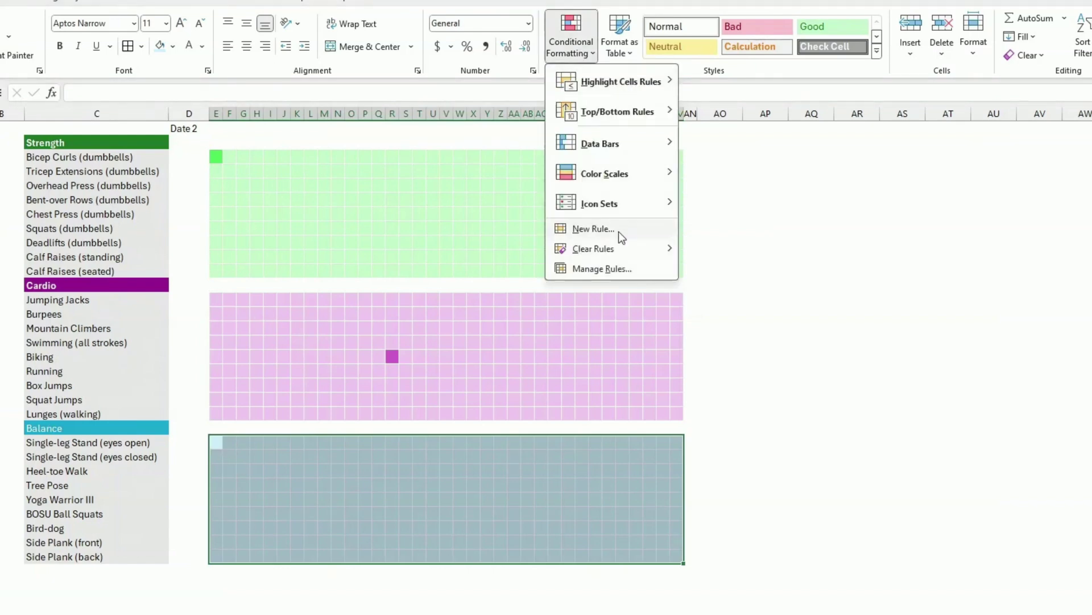
{"action": "left_click", "coordinate": [615, 230]}
{"action": "left_click", "coordinate": [218, 445]}
{"action": "key", "text": "F4"}
{"action": "key", "text": "F4"}
{"action": "key", "text": "F4"}
Step: Give the Balance rule a brighter turquoise fill, complete its formula as =E35<>"", and apply it
{"action": "left_click", "coordinate": [986, 375]}
{"action": "left_click", "coordinate": [773, 227]}
{"action": "left_click", "coordinate": [941, 447]}
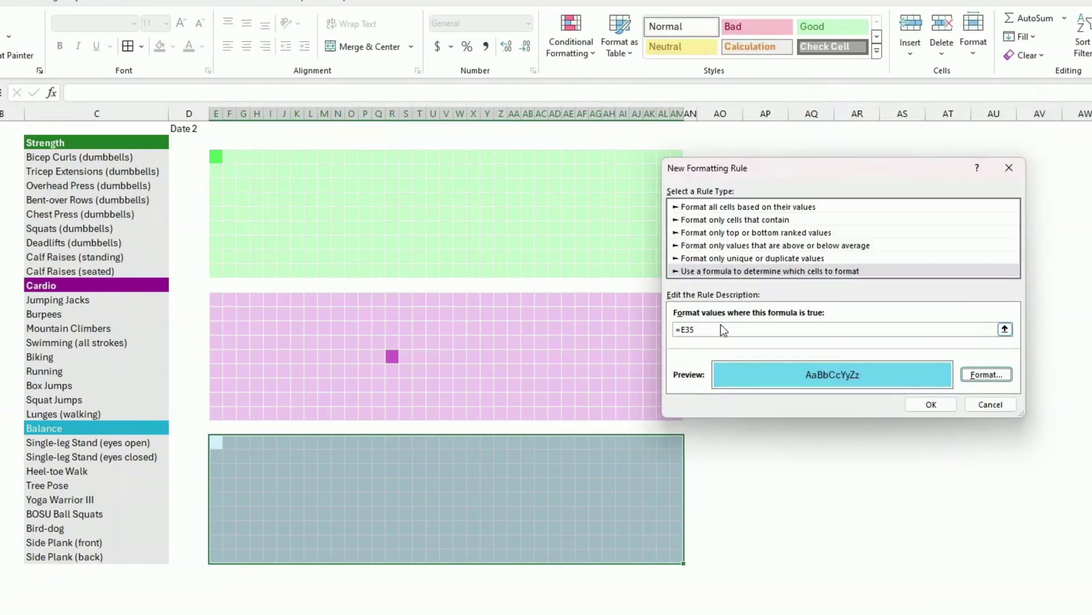
{"action": "left_click", "coordinate": [720, 328]}
{"action": "type", "text": "<>\"\""}
{"action": "key", "text": "Return"}
{"action": "left_click", "coordinate": [541, 425]}
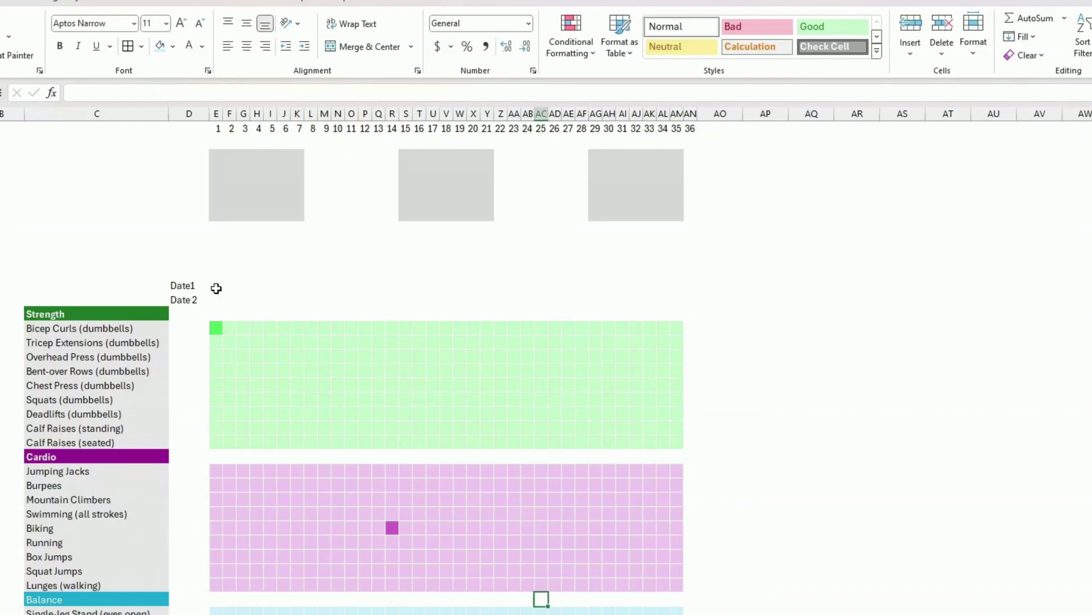
Step: Enter the label "Start date" in C10 and the date 1/02/2024 in C11 below it
{"action": "left_click", "coordinate": [83, 259]}
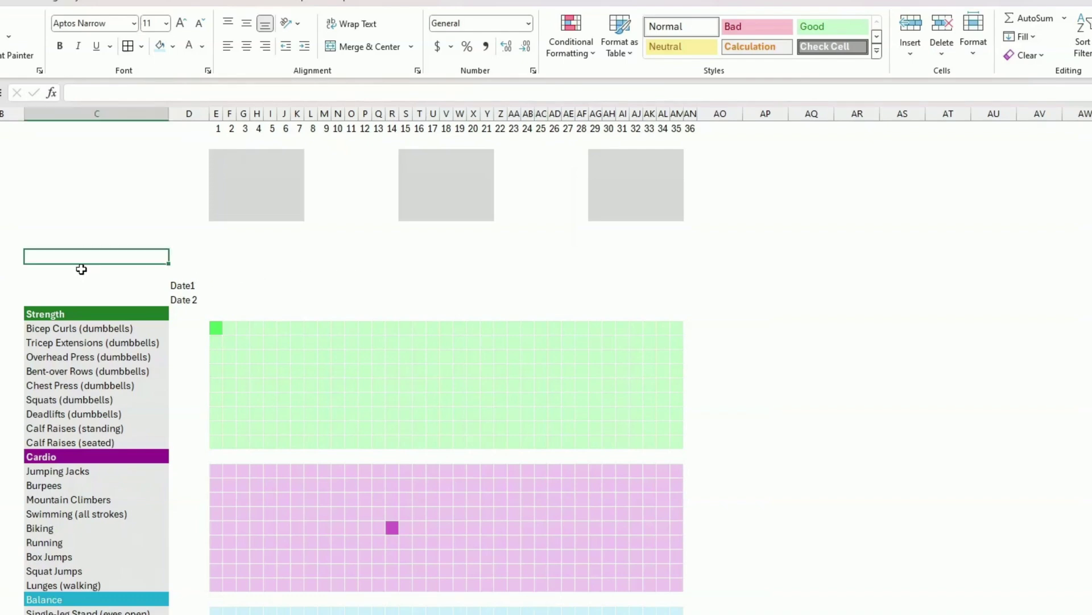
{"action": "type", "text": "Start"}
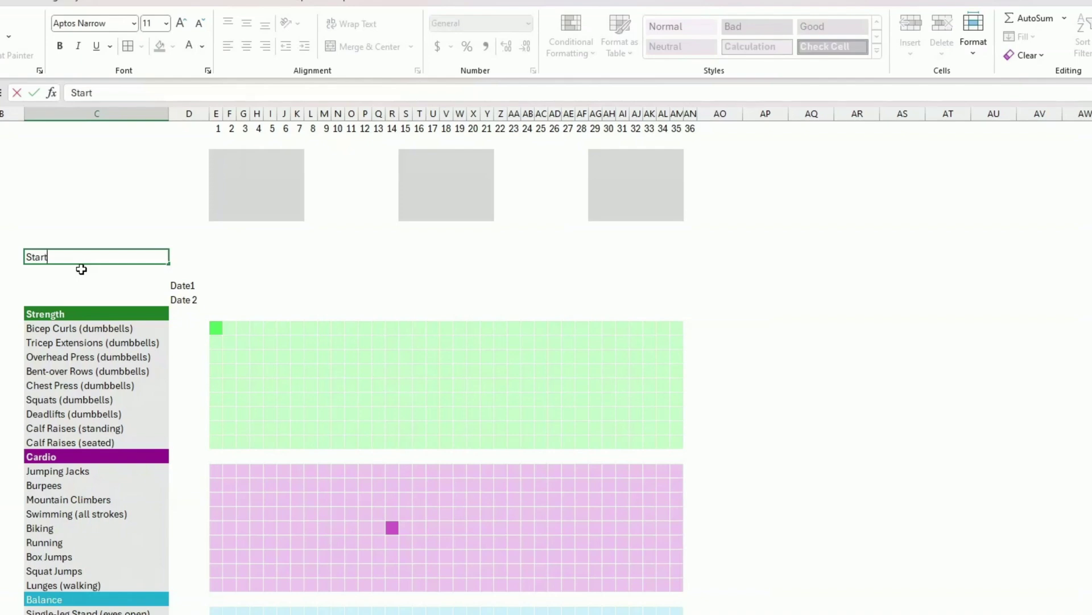
{"action": "type", "text": " date"}
{"action": "key", "text": "Return"}
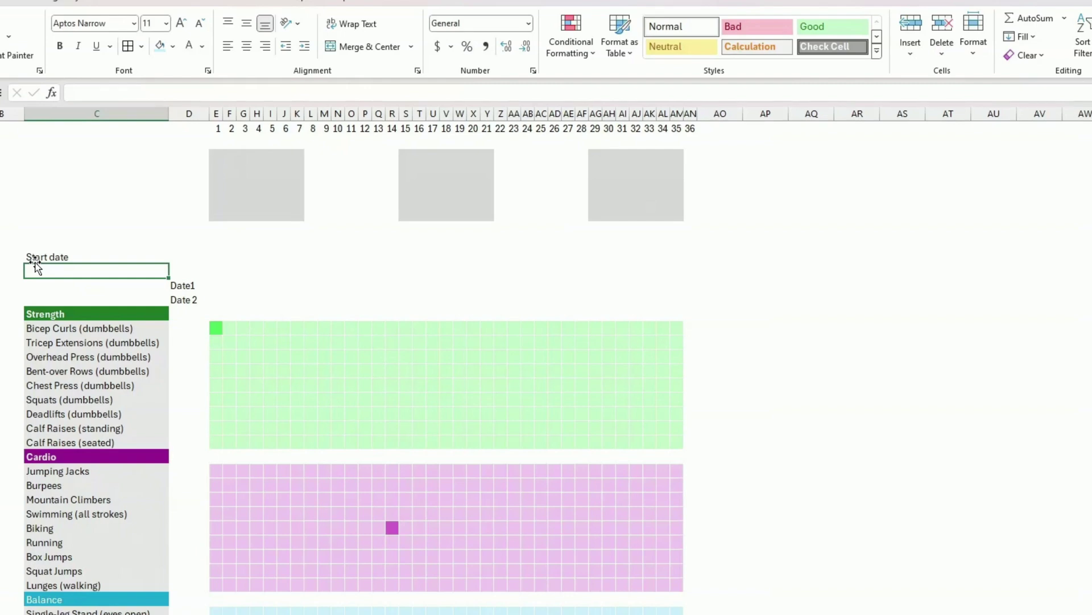
{"action": "type", "text": "1/2/20"}
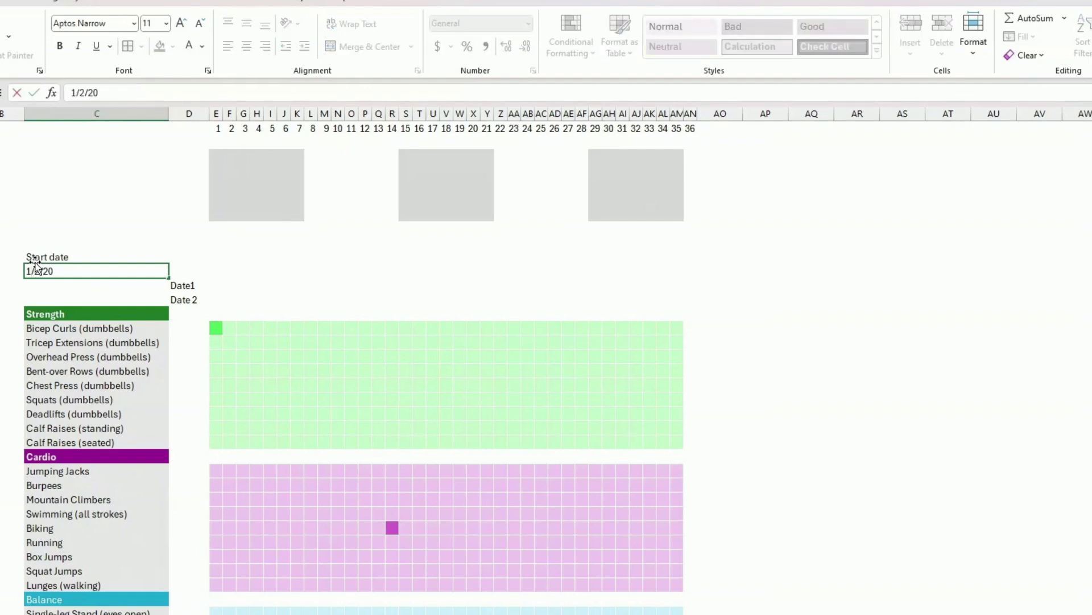
{"action": "key", "text": "Return"}
Step: Link the first Date1 cell, E12, to the start date with =C11
{"action": "key", "text": "Right"}
{"action": "key", "text": "Right"}
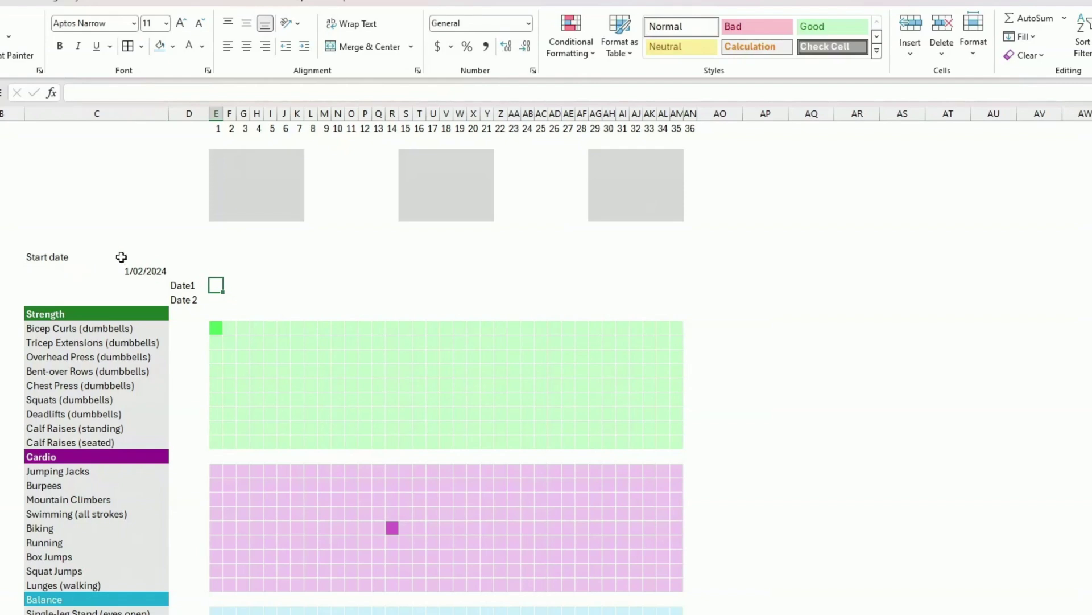
{"action": "type", "text": "="}
{"action": "left_click", "coordinate": [142, 267]}
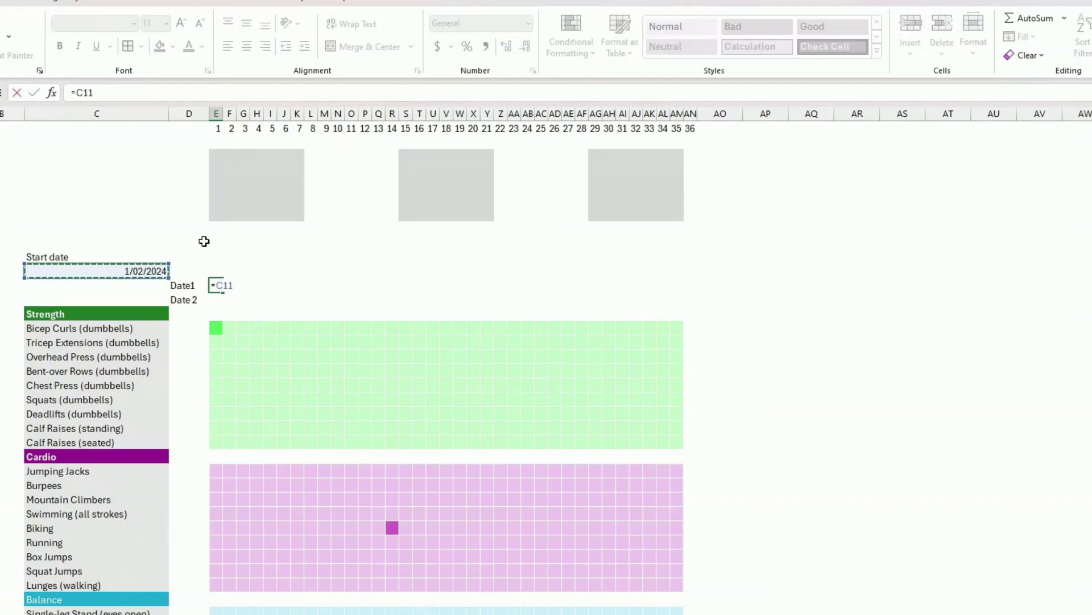
{"action": "key", "text": "Return"}
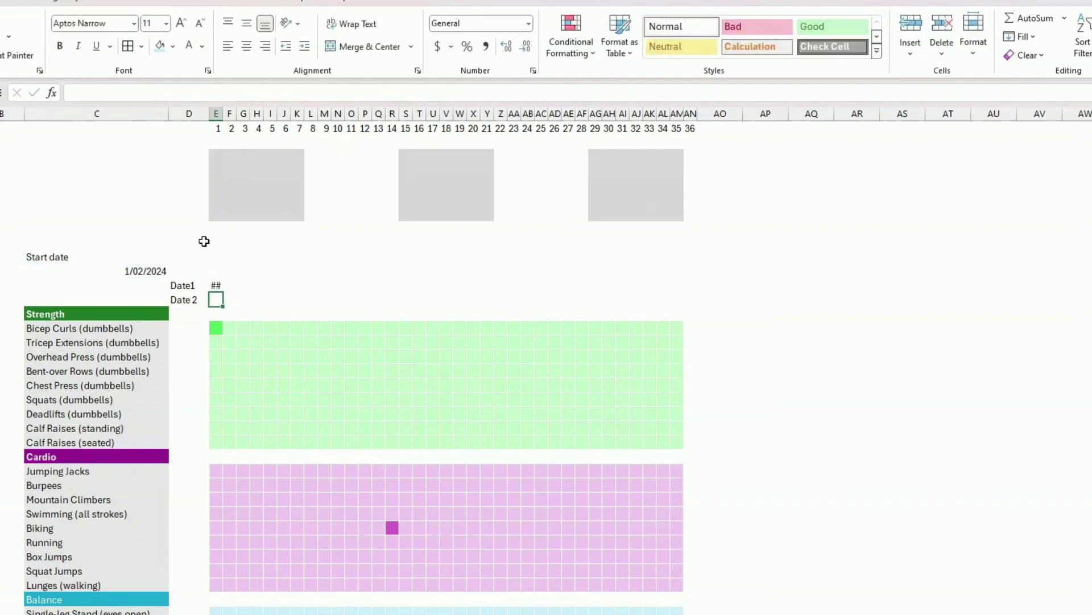
Step: Link the first Date 2 cell, E13, to the start date with =C11
{"action": "type", "text": "="}
{"action": "key", "text": "Up"}
{"action": "key", "text": "Up"}
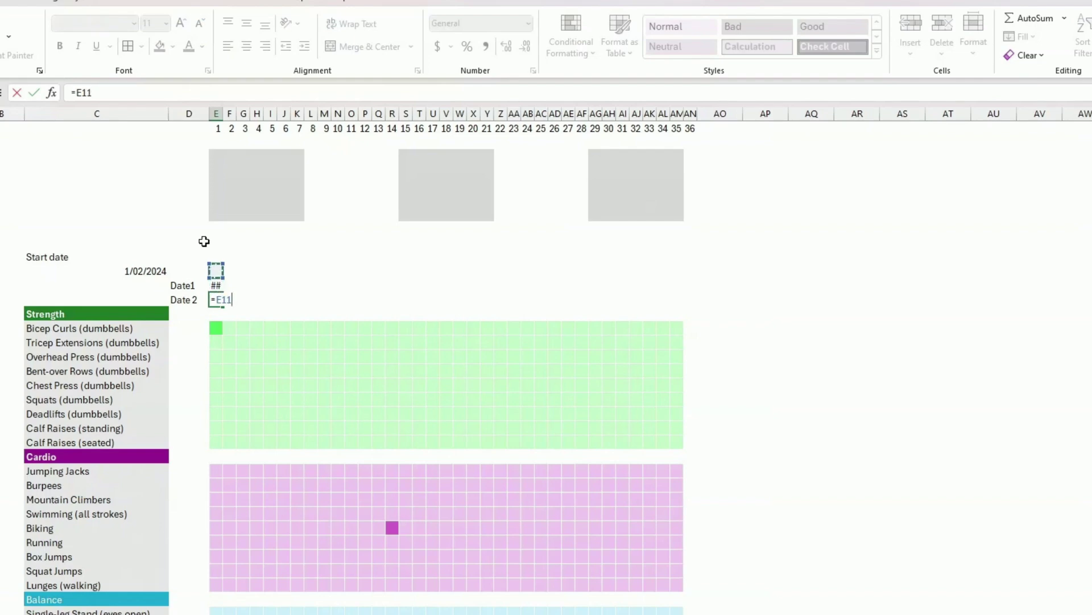
{"action": "key", "text": "Left"}
{"action": "key", "text": "Left"}
{"action": "key", "text": "Return"}
Step: Enter the formula =E13+1 in F13 to calculate the next day in the Date 2 row
{"action": "key", "text": "Up"}
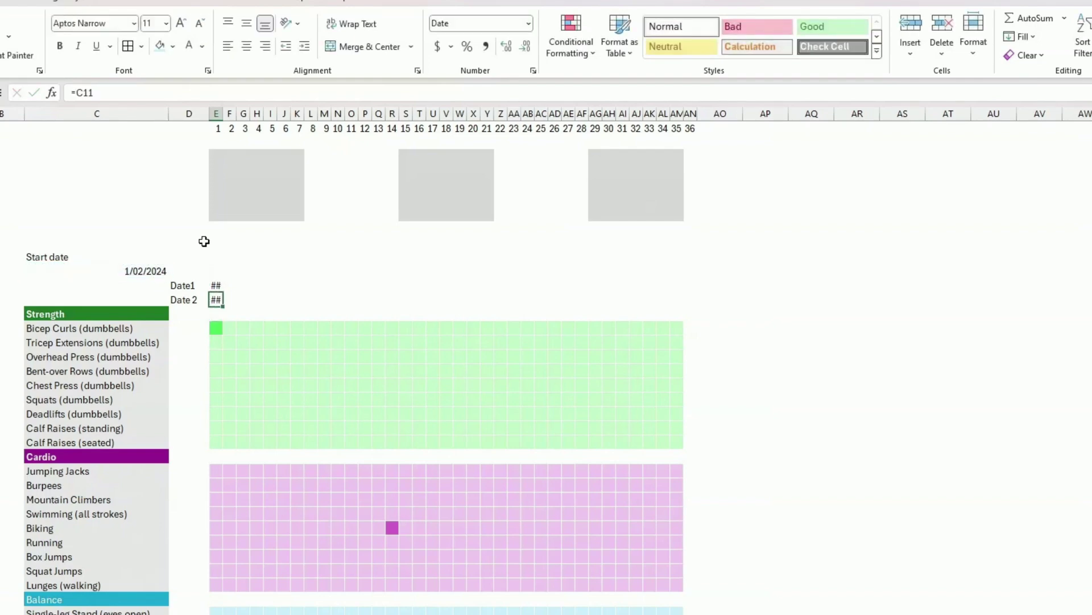
{"action": "key", "text": "Right"}
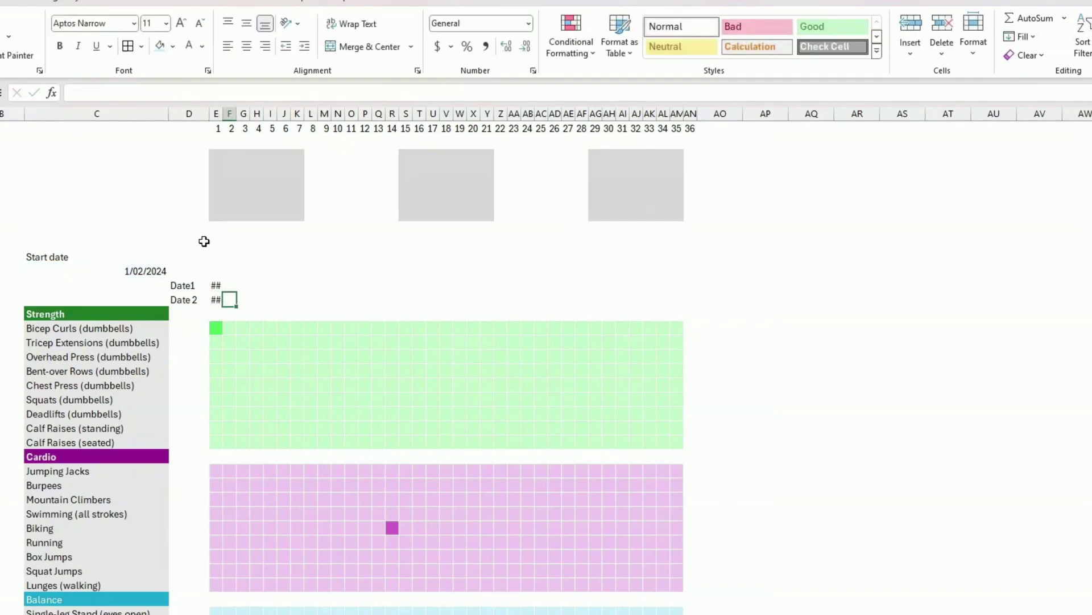
{"action": "type", "text": "="}
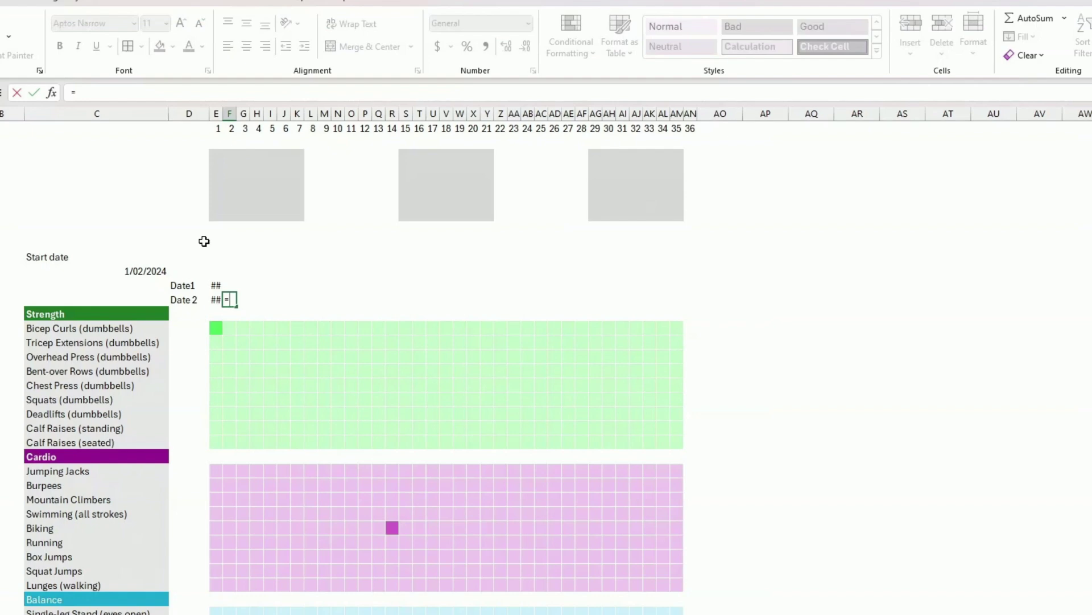
{"action": "key", "text": "Left"}
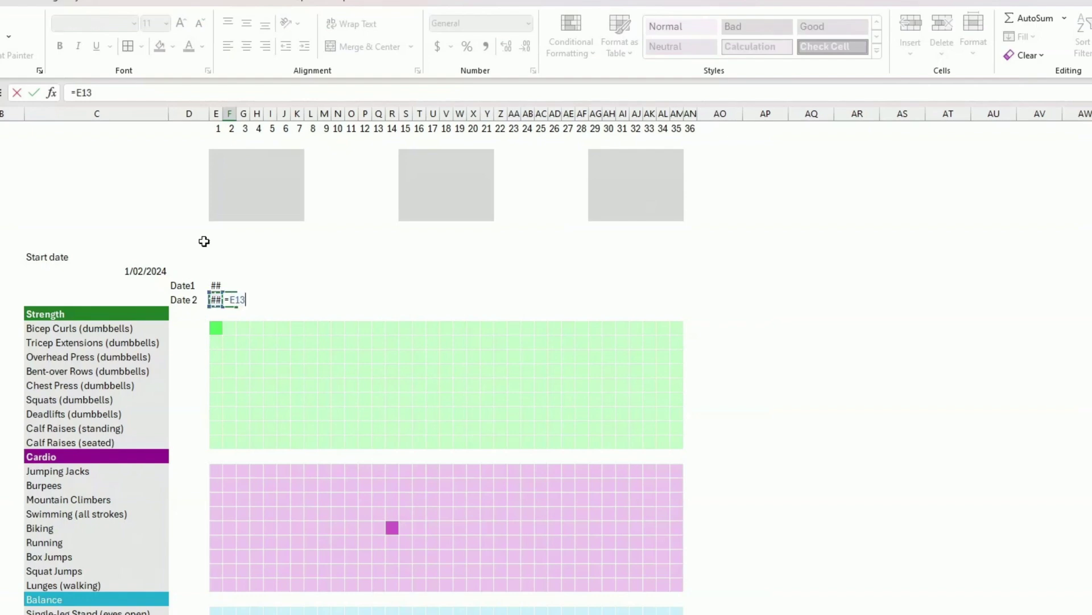
{"action": "type", "text": "+1"}
{"action": "key", "text": "ctrl+Return"}
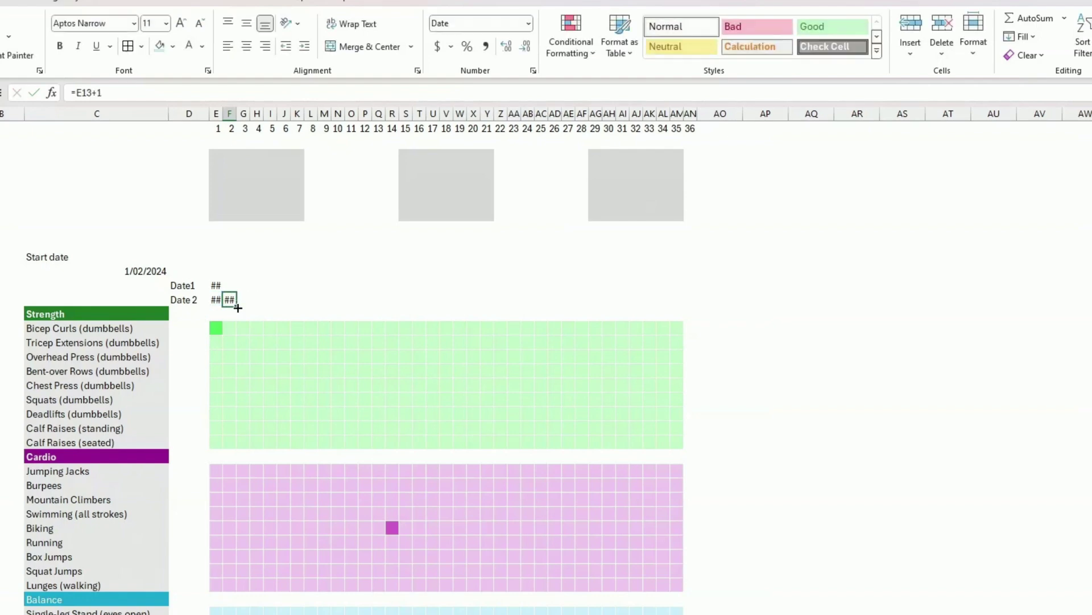
Step: Fill the next-day formula from F13 across the Date 2 row to column AM
{"action": "left_click_drag", "start_coordinate": [236, 306], "coordinate": [680, 295]}
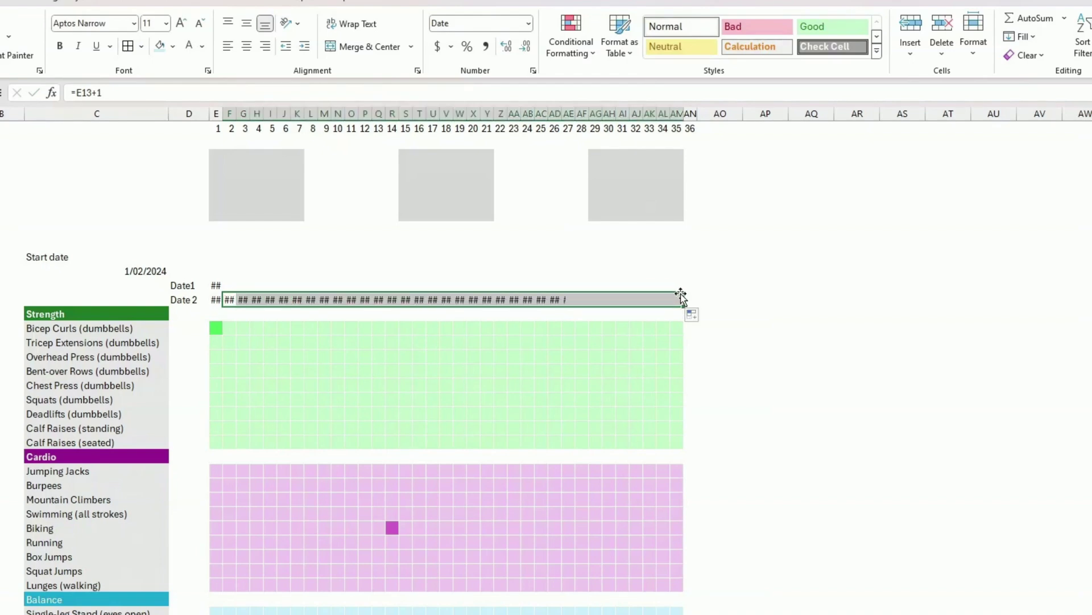
Step: Widen columns E through AM slightly and reduce their font size to 8
{"action": "left_click_drag", "start_coordinate": [216, 114], "coordinate": [686, 114]}
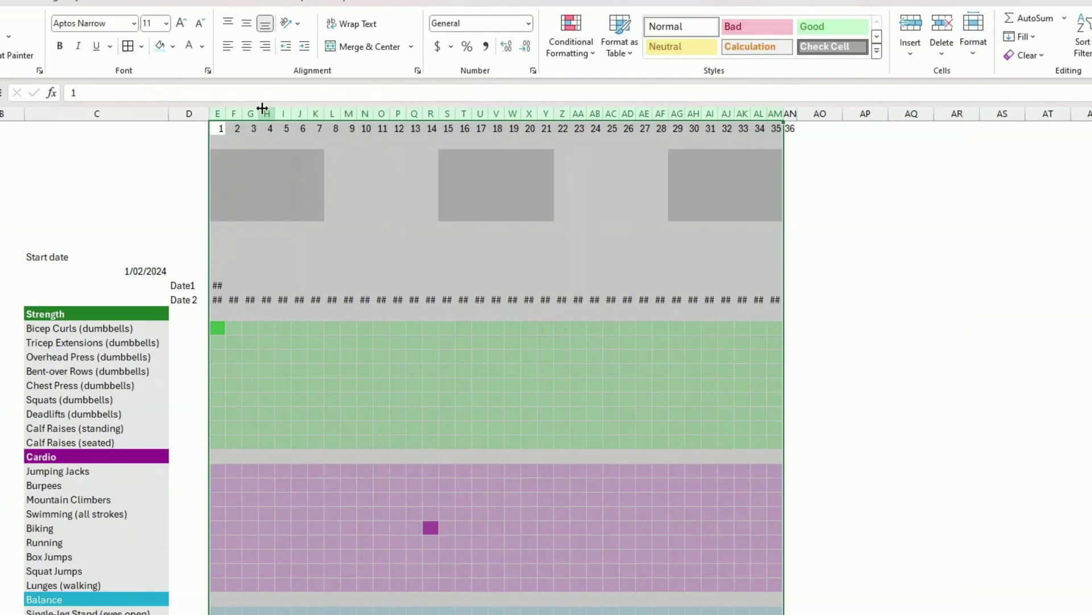
{"action": "left_click", "coordinate": [200, 24]}
{"action": "left_click", "coordinate": [200, 23]}
{"action": "left_click", "coordinate": [200, 24]}
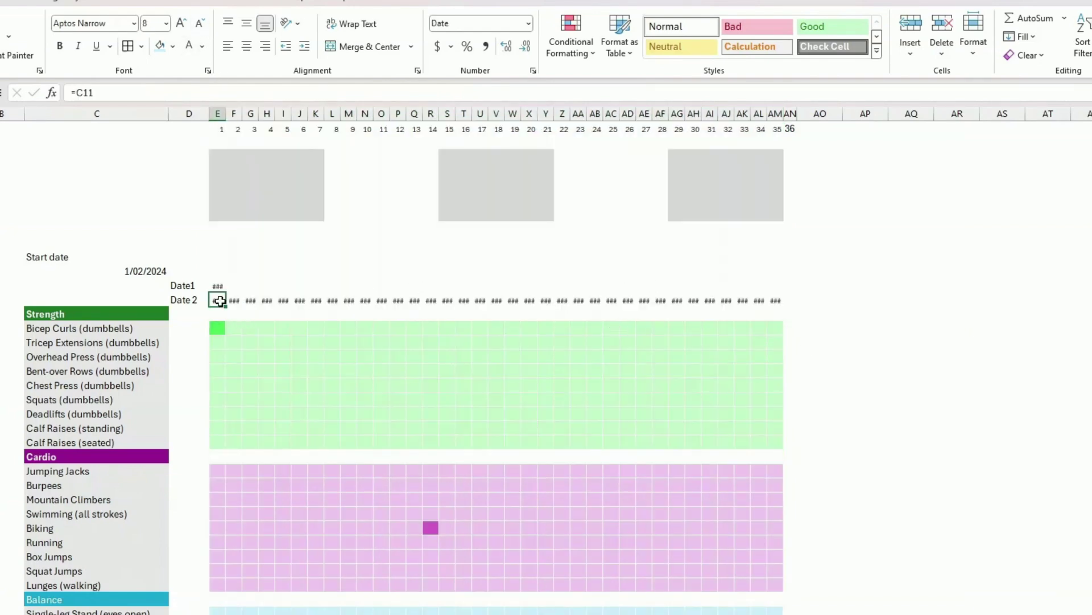
Step: Apply the custom number format d to the Date 2 cells E13:AM13 so only the day number shows
{"action": "left_click_drag", "start_coordinate": [217, 300], "coordinate": [775, 301]}
{"action": "right_click", "coordinate": [764, 307]}
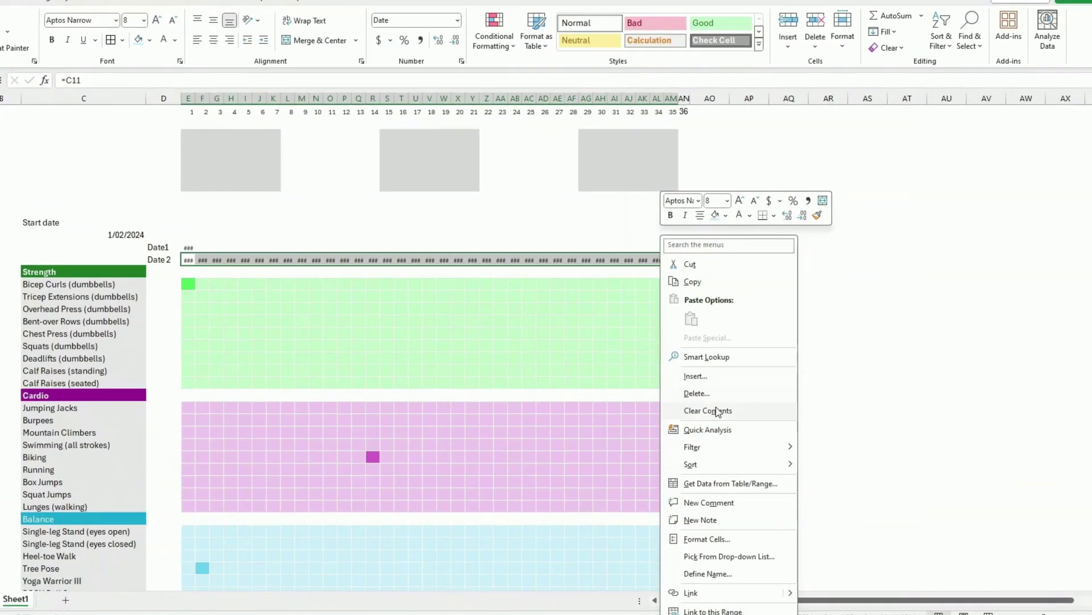
{"action": "left_click", "coordinate": [699, 541]}
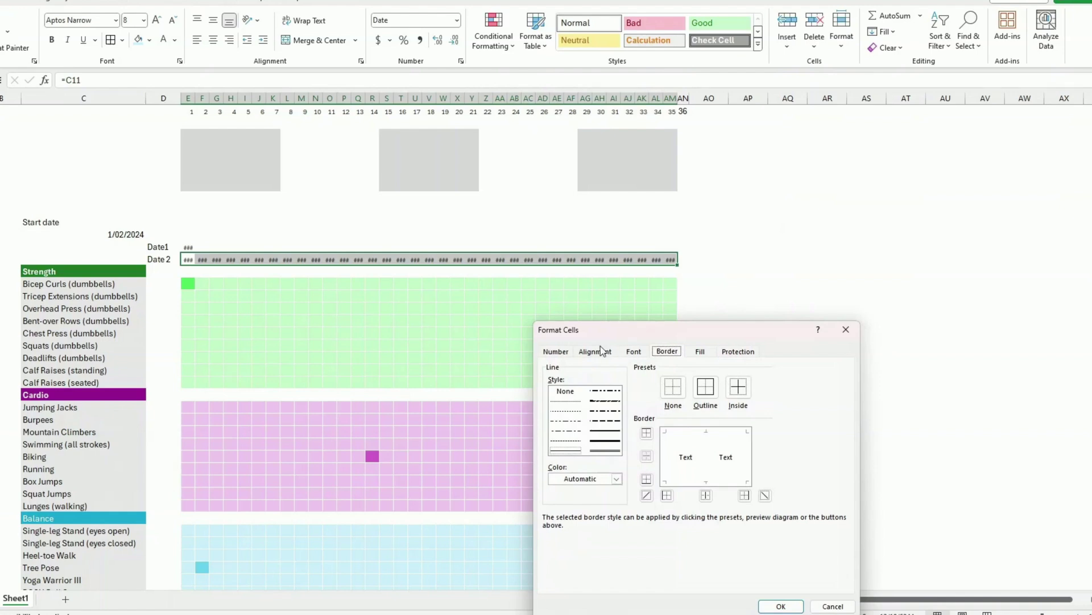
{"action": "left_click", "coordinate": [558, 351]}
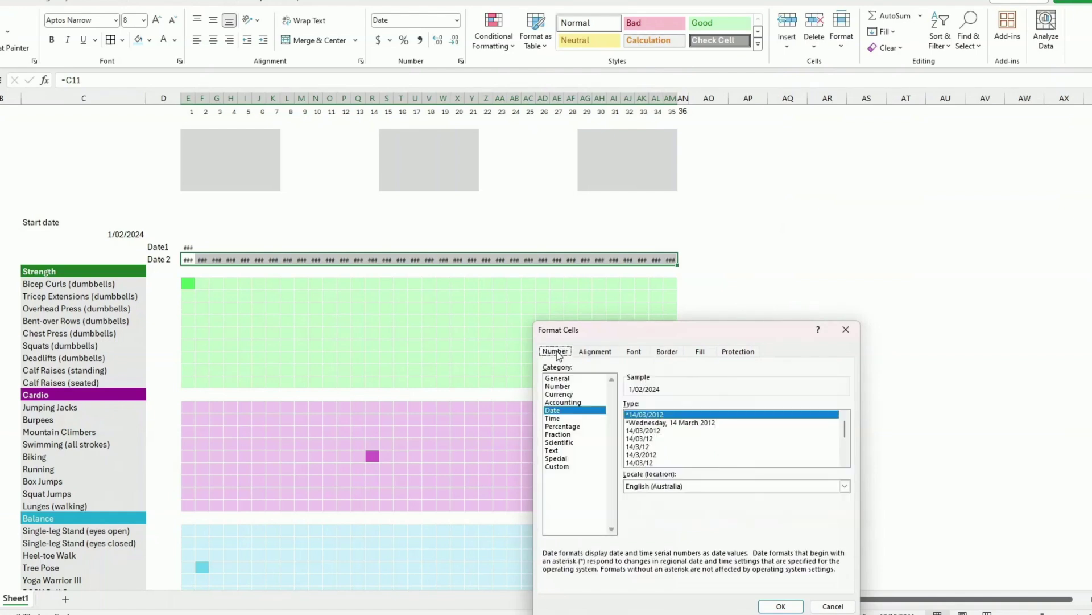
{"action": "left_click", "coordinate": [557, 467]}
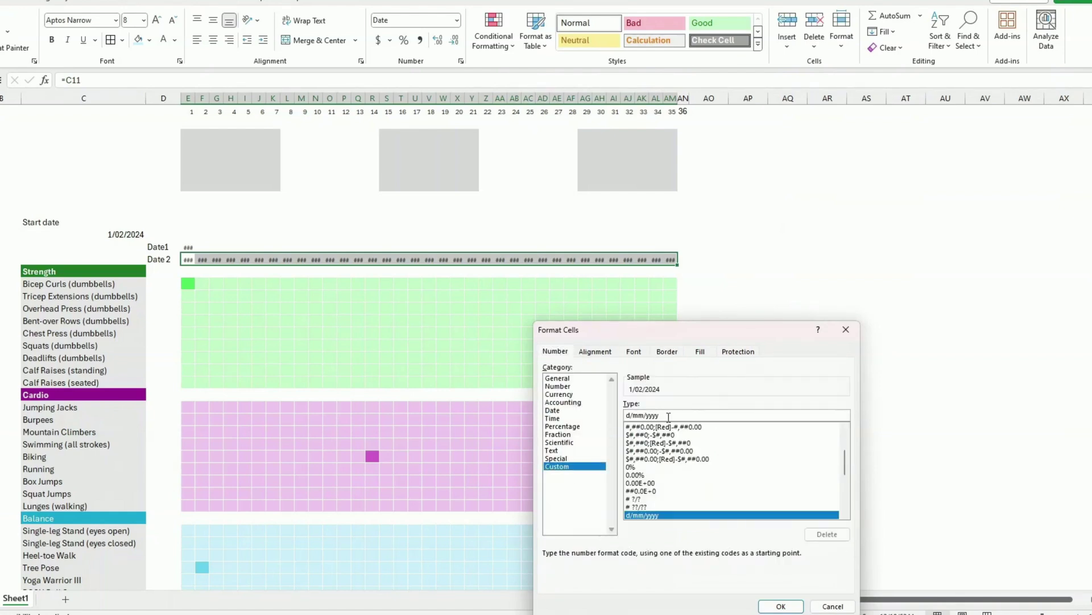
{"action": "left_click_drag", "start_coordinate": [668, 417], "coordinate": [610, 421]}
{"action": "type", "text": "d"}
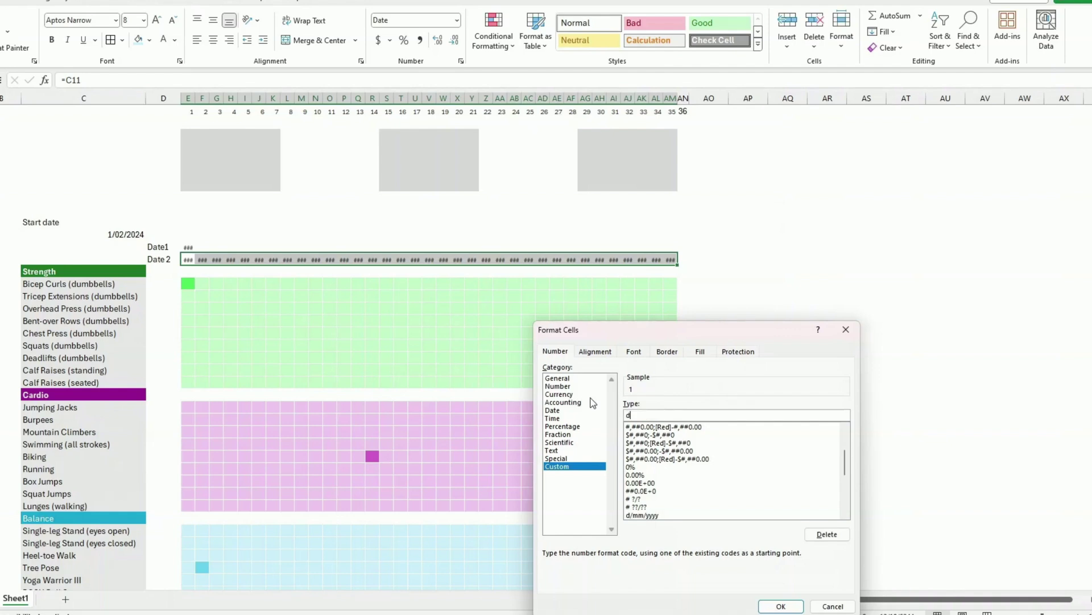
{"action": "left_click", "coordinate": [780, 606]}
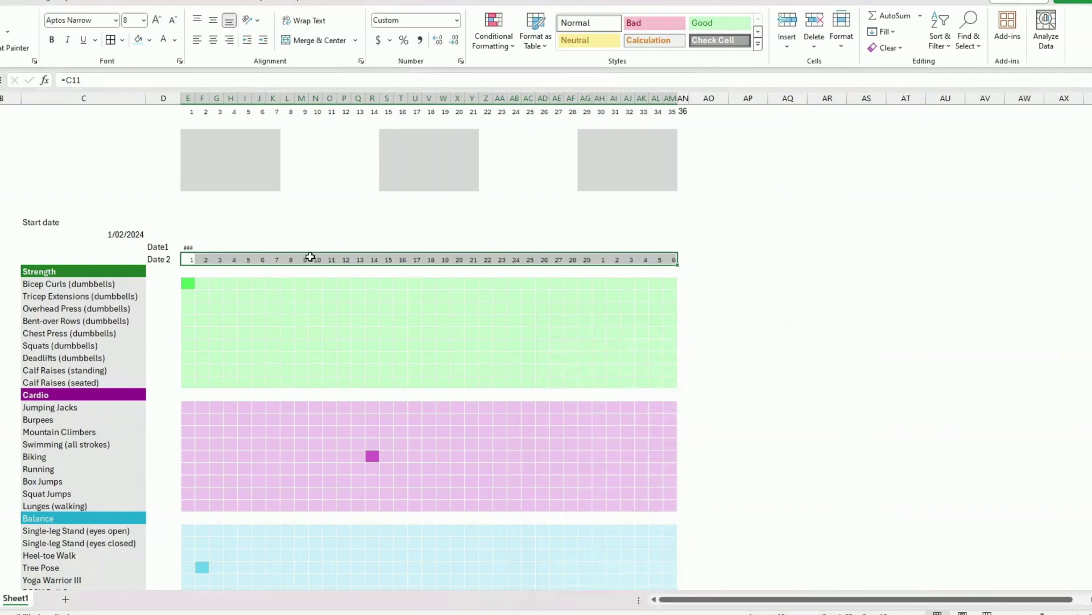
{"action": "left_click", "coordinate": [659, 260]}
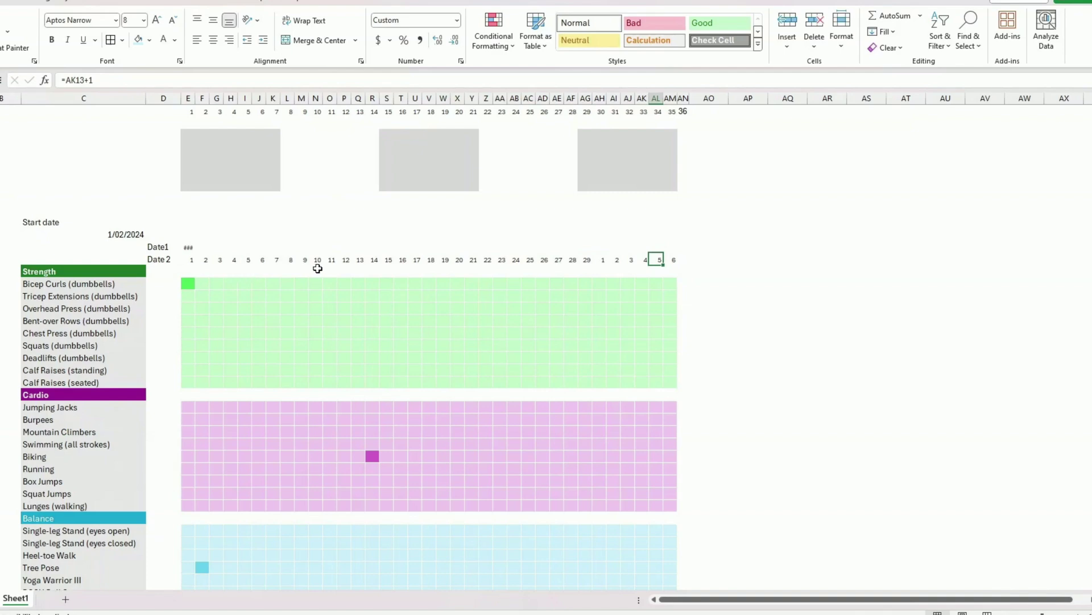
{"action": "left_click", "coordinate": [588, 260]}
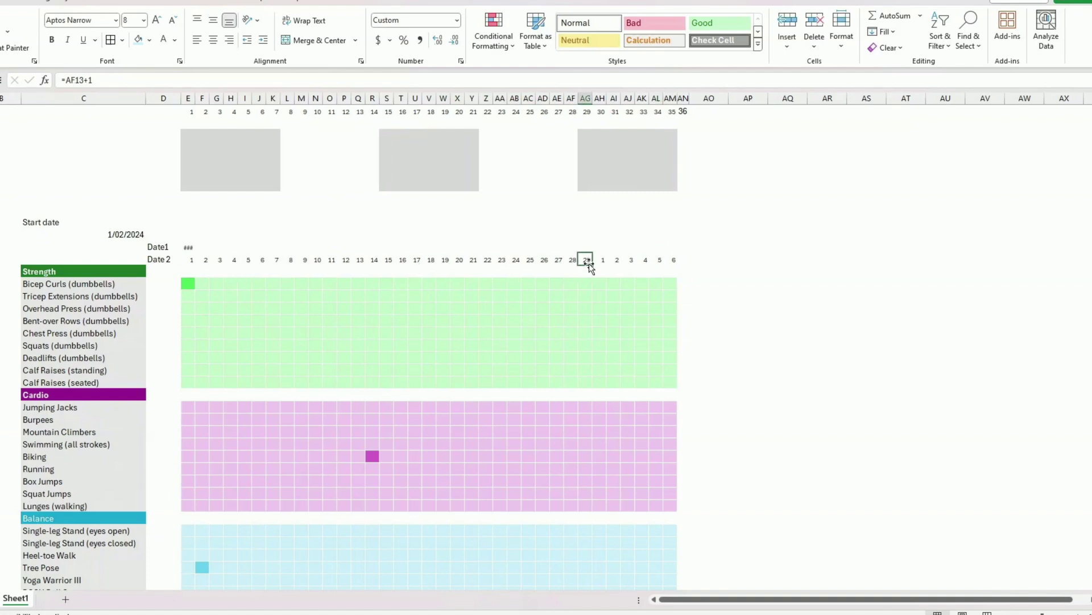
{"action": "left_click", "coordinate": [601, 260]}
Step: Merge and center the first two Date1 cells, E12 and F12
{"action": "left_click", "coordinate": [189, 247]}
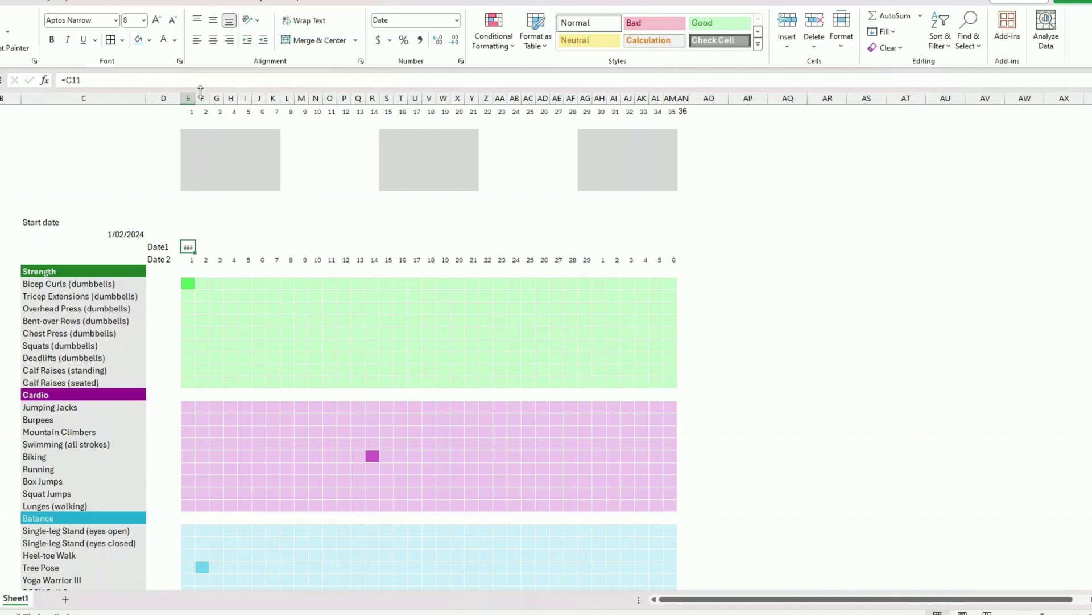
{"action": "left_click_drag", "start_coordinate": [187, 246], "coordinate": [203, 247]}
{"action": "left_click", "coordinate": [314, 39]}
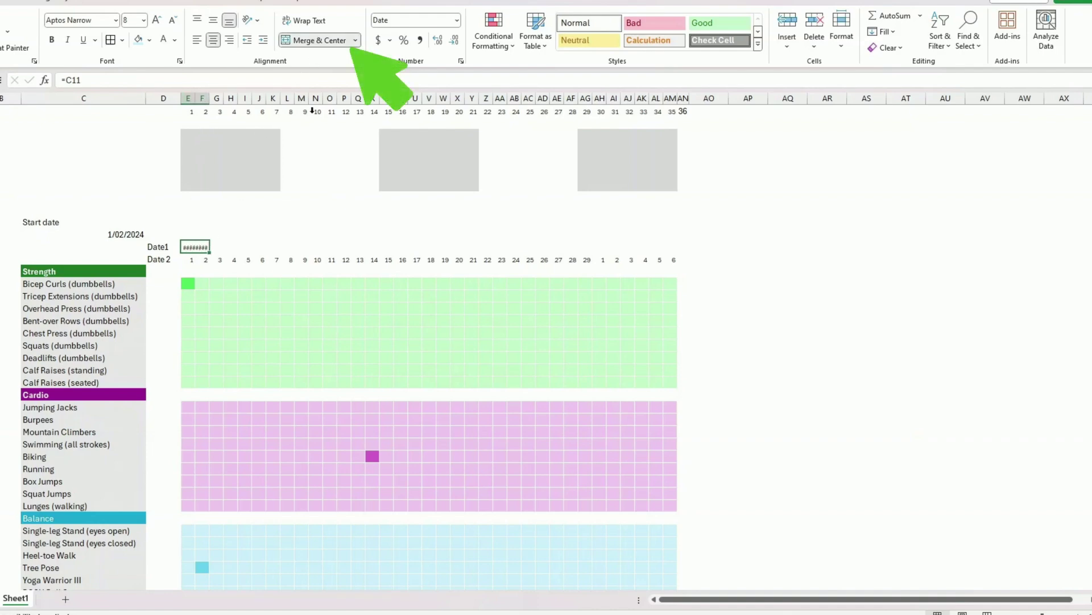
Step: Apply the custom number format mmm to the merged Date1 cell E12 to show the month abbreviation
{"action": "right_click", "coordinate": [196, 246]}
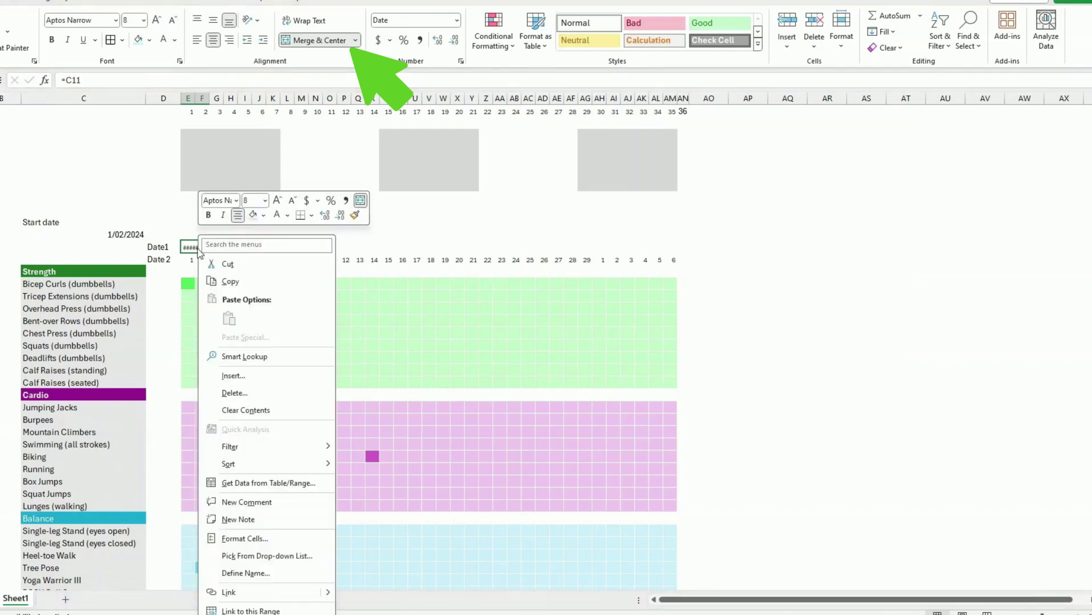
{"action": "left_click", "coordinate": [245, 538]}
{"action": "left_click", "coordinate": [113, 467]}
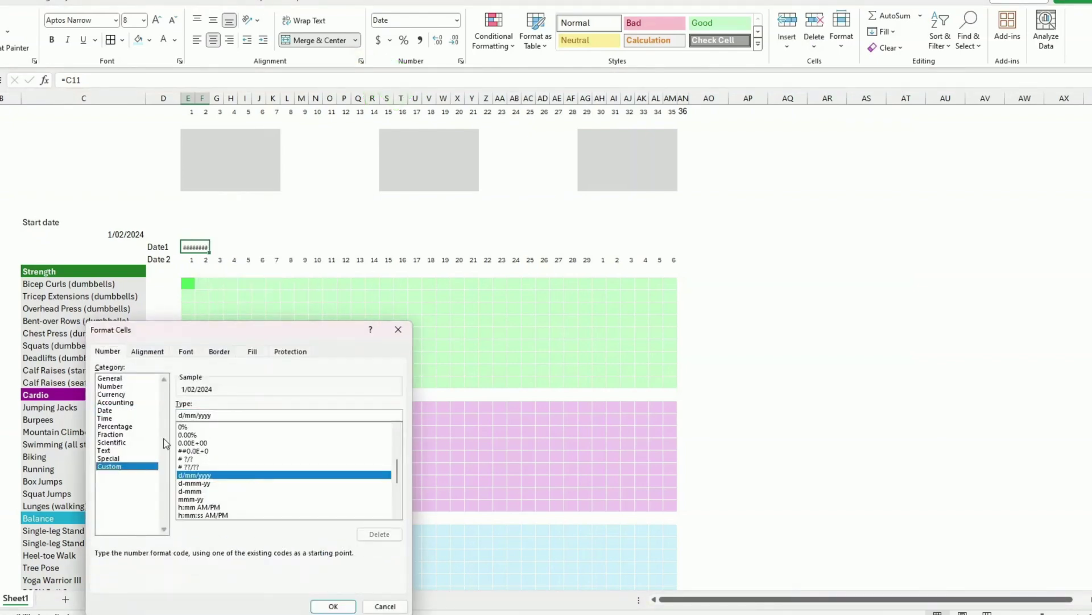
{"action": "left_click_drag", "start_coordinate": [211, 414], "coordinate": [148, 420]}
{"action": "type", "text": "mmm"}
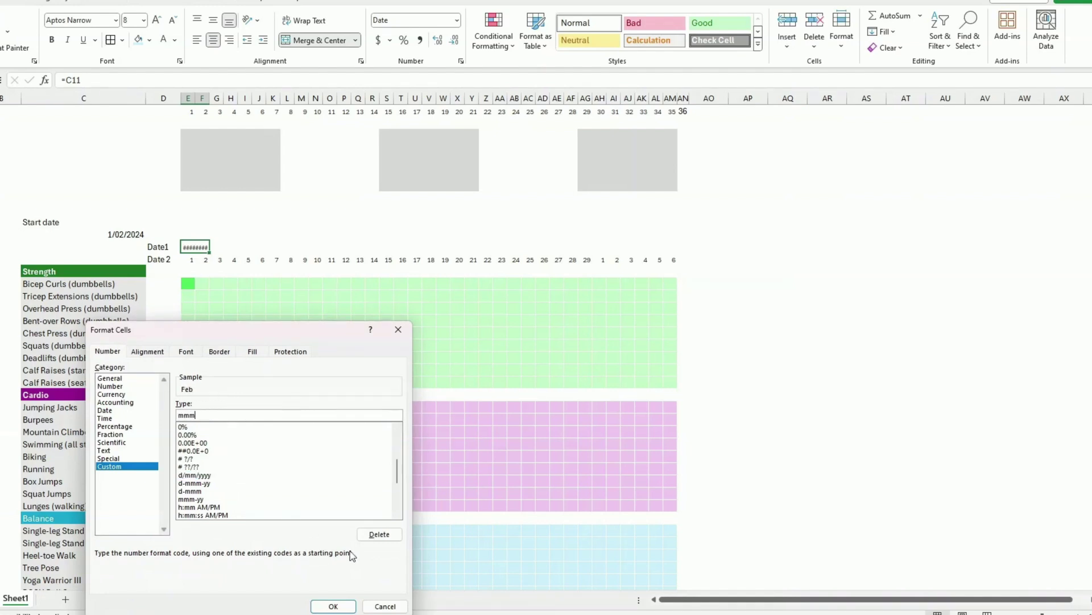
{"action": "left_click", "coordinate": [334, 606]}
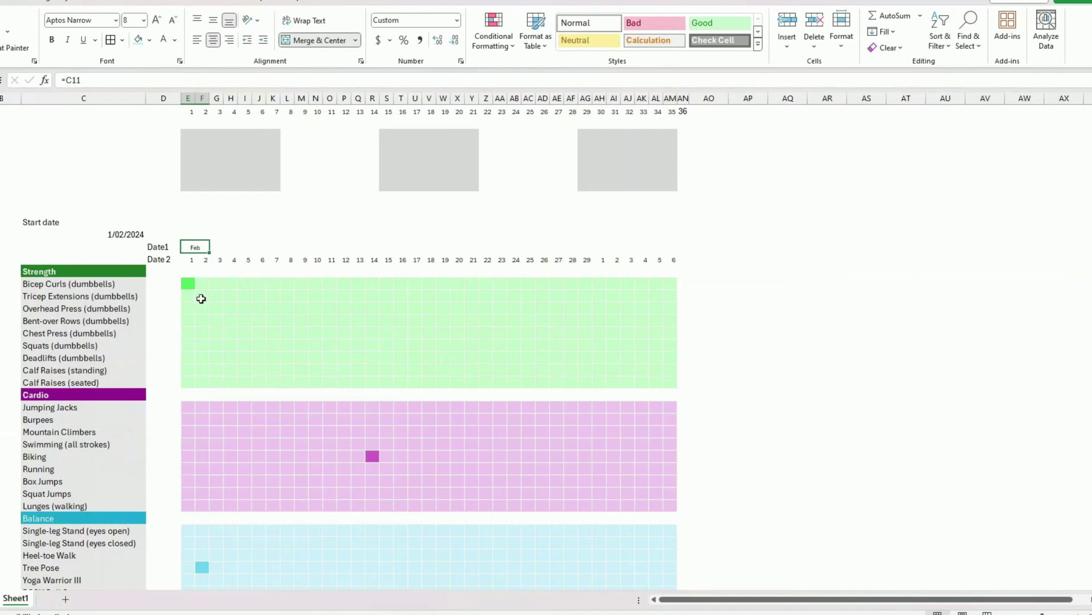
Step: Enter =IF(MONTH(F13)<>MONTH(H13),H13,"") in the merged cell G12 to show the month only when it changes
{"action": "left_click", "coordinate": [226, 247]}
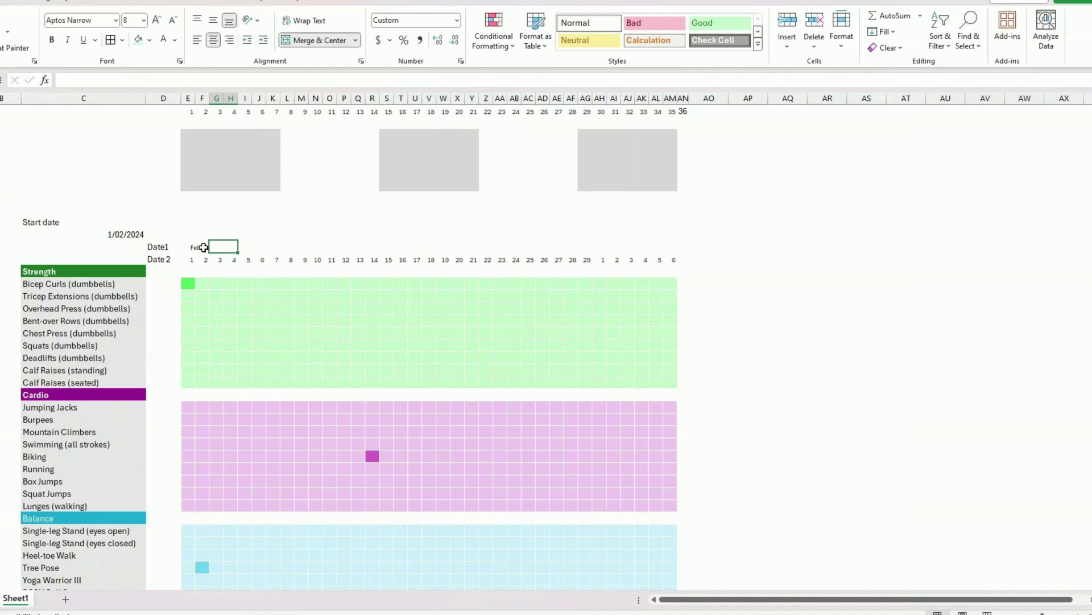
{"action": "type", "text": "=if"}
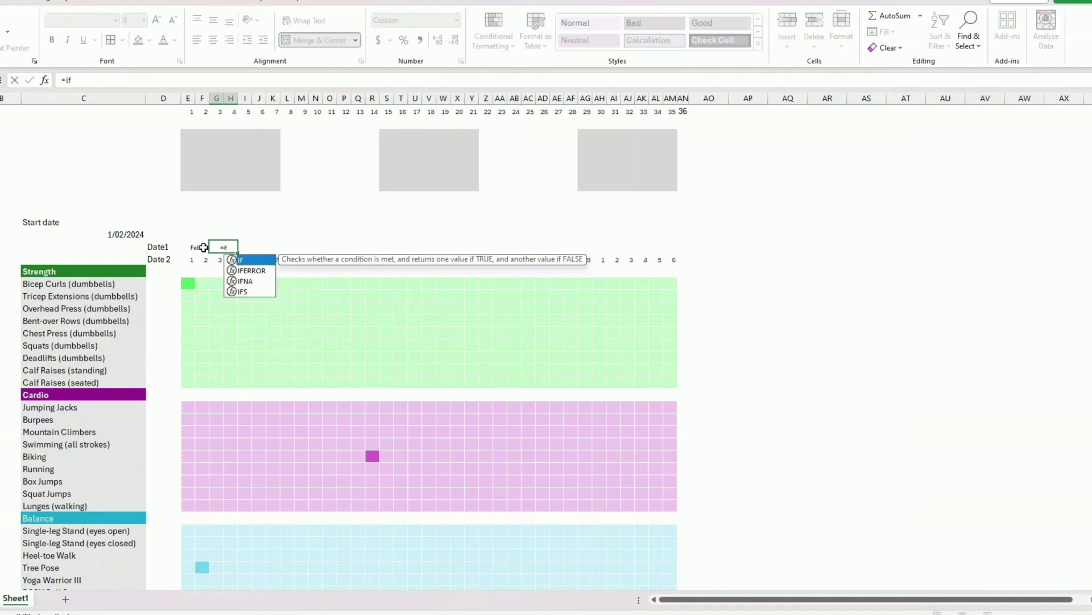
{"action": "type", "text": "(mo"}
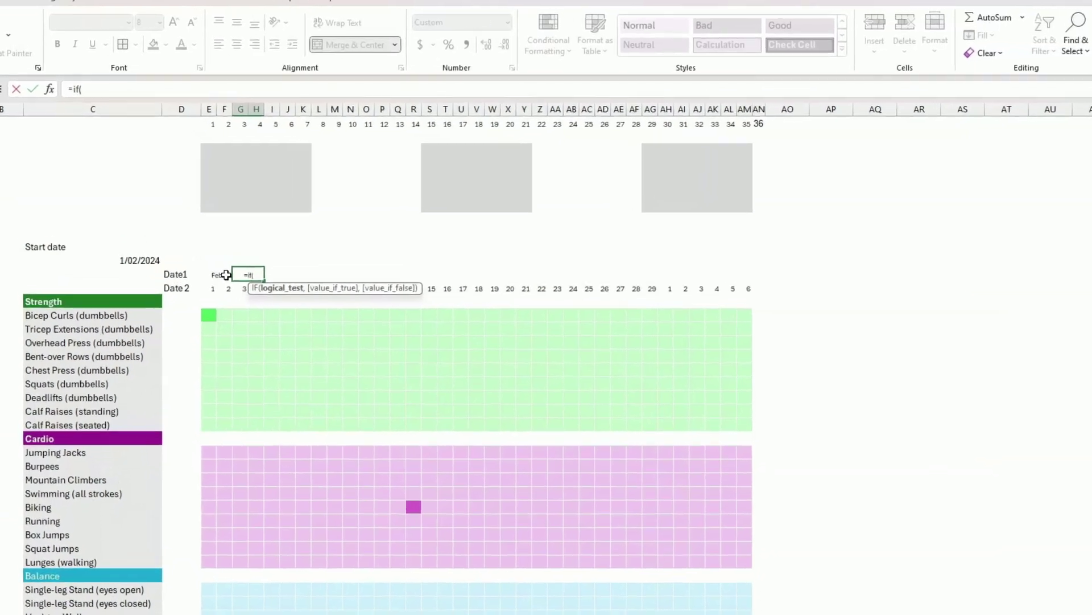
{"action": "type", "text": "nth("}
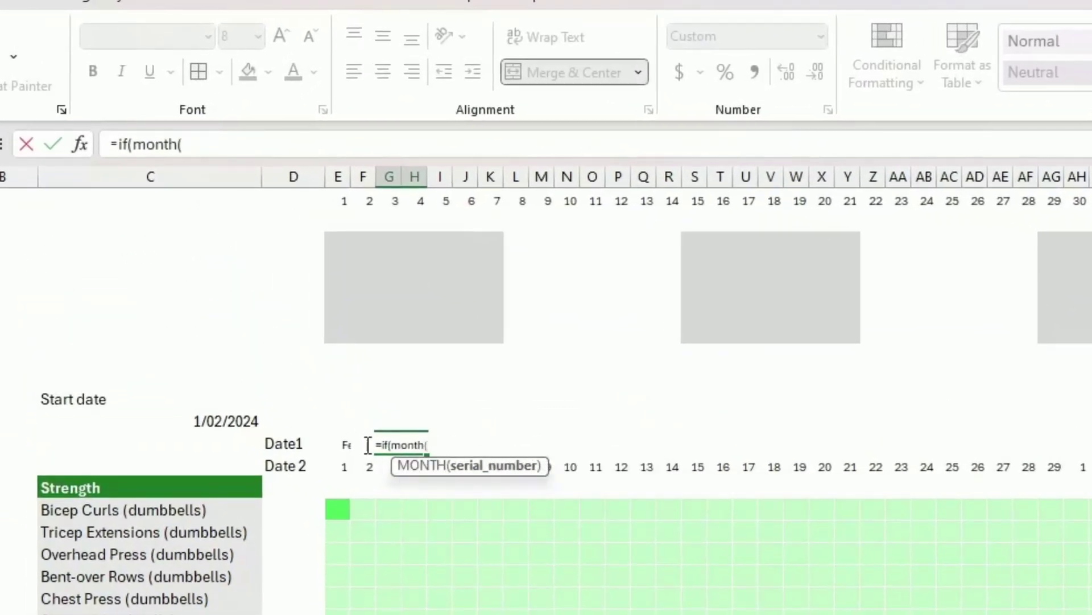
{"action": "left_click", "coordinate": [363, 465]}
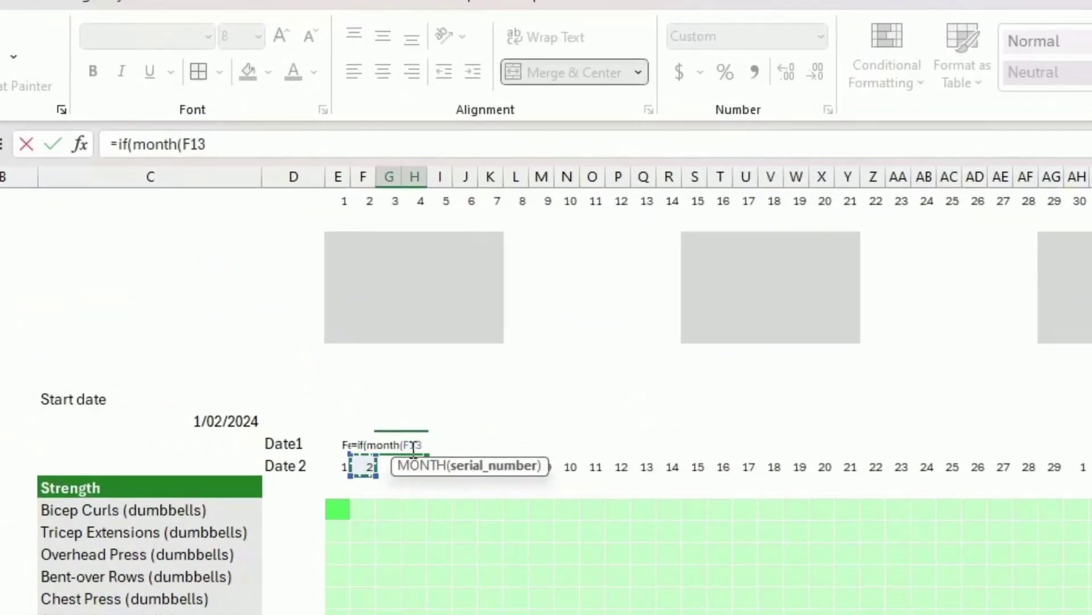
{"action": "type", "text": ")"}
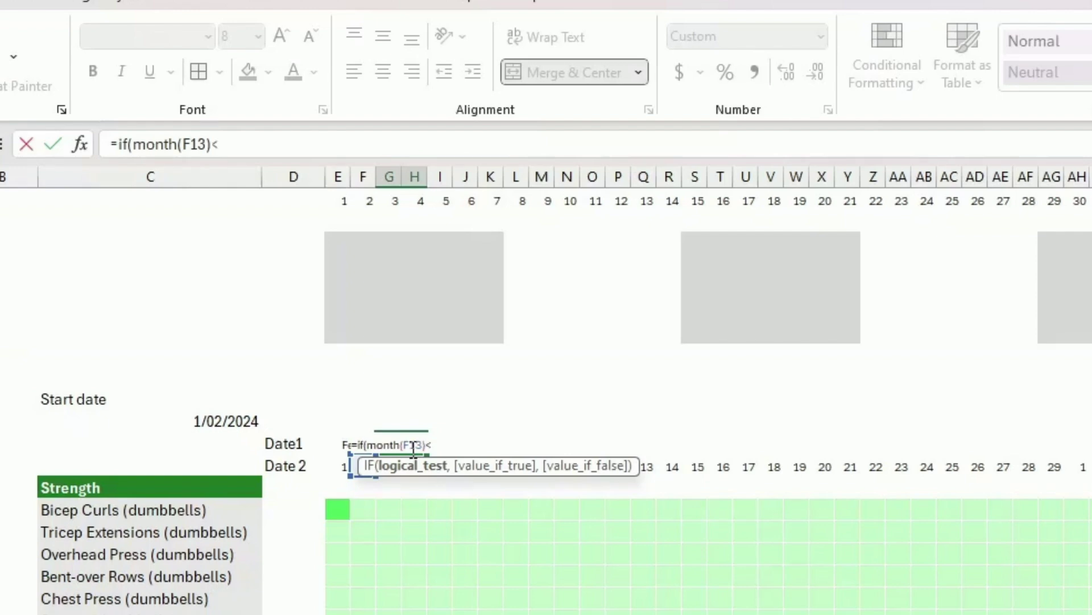
{"action": "type", "text": "<>month"}
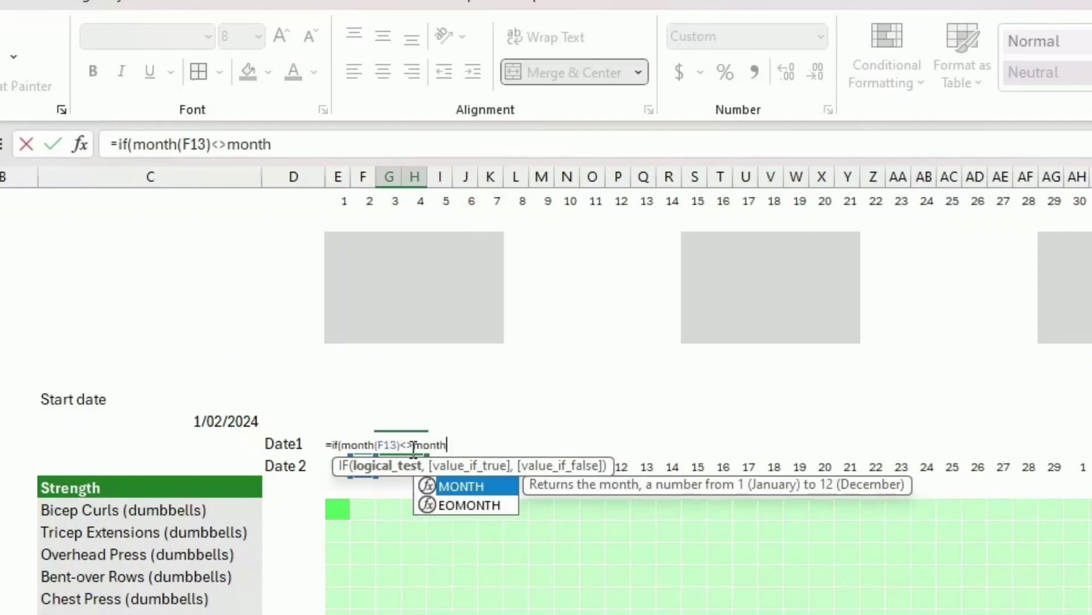
{"action": "type", "text": "(G13"}
{"action": "key", "text": "Down"}
{"action": "key", "text": "Up"}
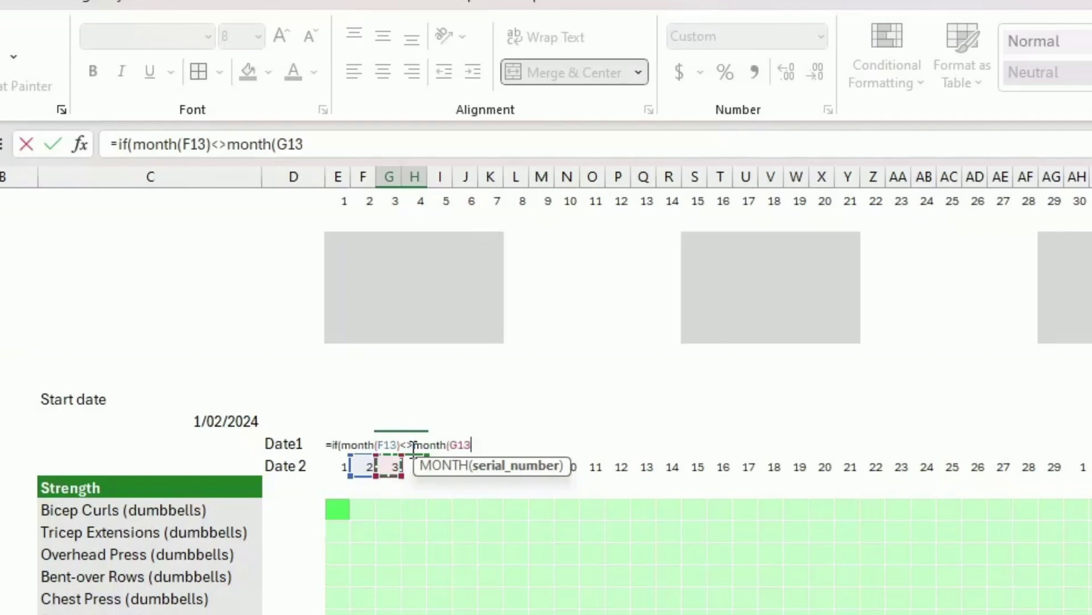
{"action": "key", "text": "Right"}
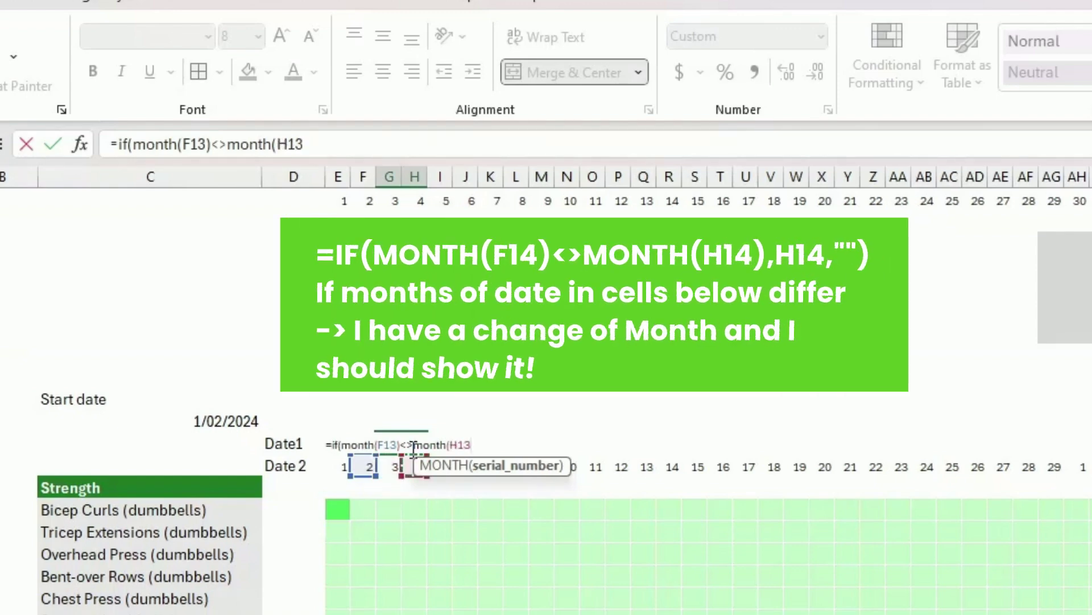
{"action": "type", "text": "),"}
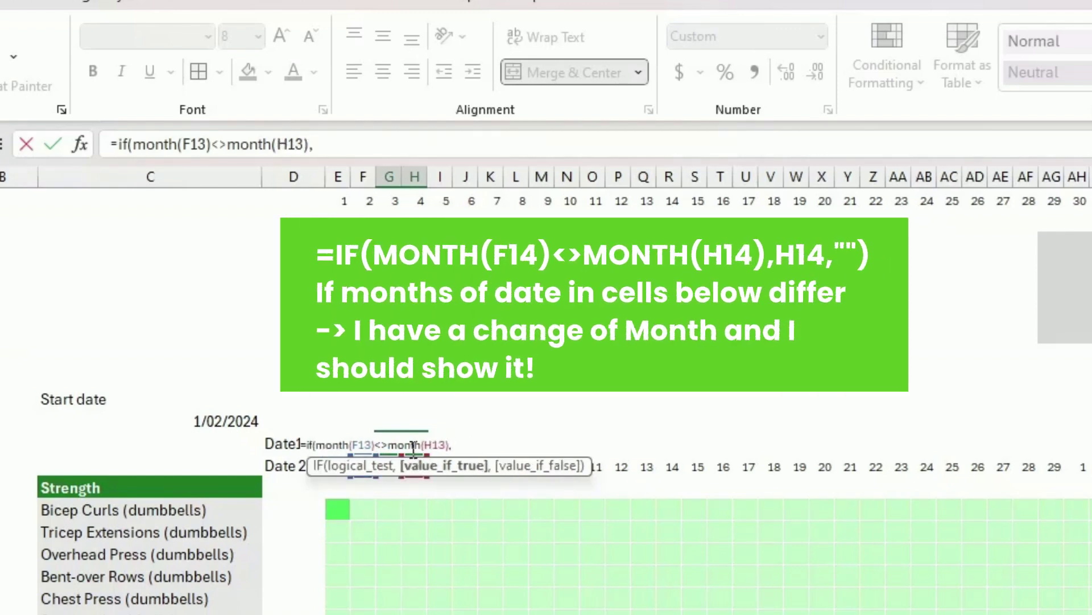
{"action": "type", "text": "G13"}
{"action": "key", "text": "Right"}
{"action": "type", "text": ","}
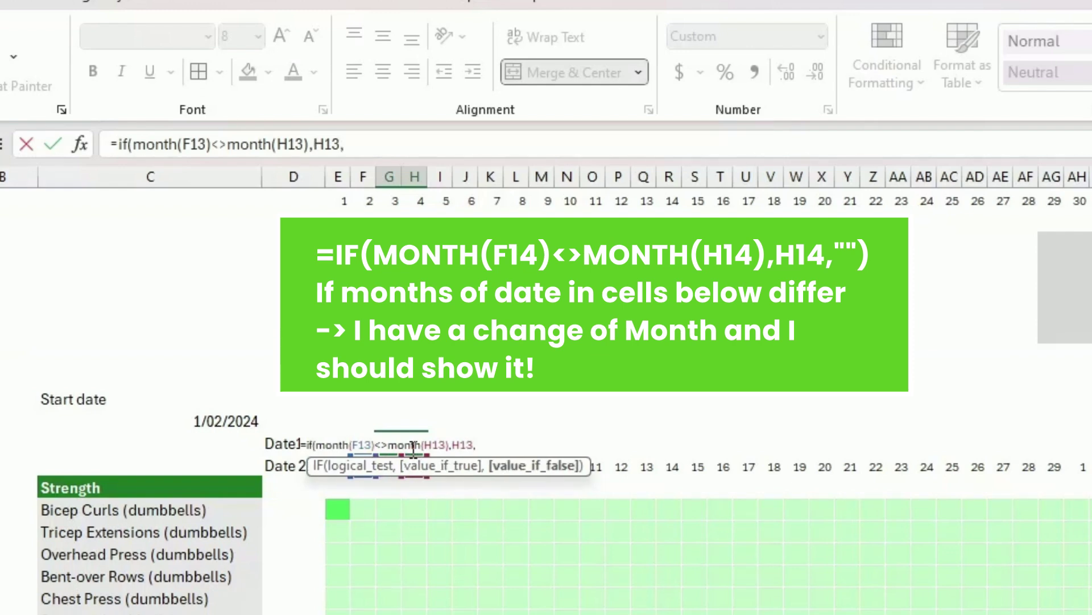
{"action": "type", "text": "\"\")"}
{"action": "key", "text": "Return"}
Step: Copy the month-change formula from G12 across the remaining two-column merged cells of the Date1 row
{"action": "left_click", "coordinate": [411, 447]}
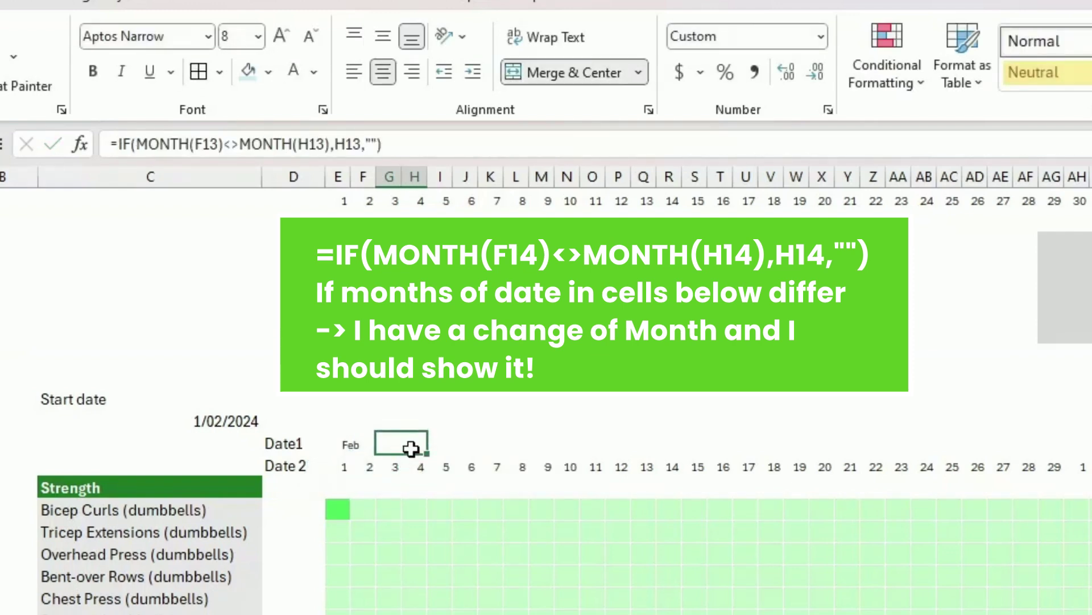
{"action": "key", "text": "ctrl+c"}
{"action": "key", "text": "Right"}
{"action": "key", "text": "ctrl+v"}
{"action": "key", "text": "Left"}
{"action": "key", "text": "shift+Right"}
{"action": "key", "text": "ctrl+c"}
{"action": "key", "text": "Right"}
{"action": "key", "text": "Right"}
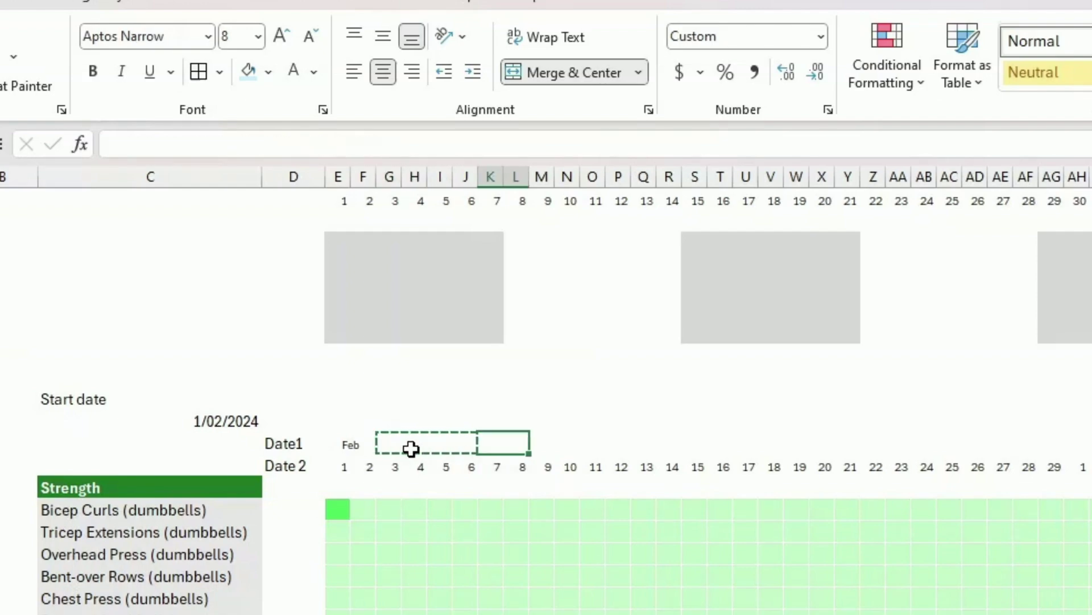
{"action": "key", "text": "ctrl+v"}
{"action": "key", "text": "Right"}
{"action": "key", "text": "Right"}
{"action": "key", "text": "ctrl+v"}
{"action": "key", "text": "Right"}
{"action": "key", "text": "Right"}
{"action": "key", "text": "ctrl+v"}
{"action": "key", "text": "Right"}
{"action": "key", "text": "Right"}
{"action": "key", "text": "ctrl+v"}
{"action": "key", "text": "Right"}
{"action": "key", "text": "Right"}
{"action": "key", "text": "ctrl+v"}
{"action": "key", "text": "Right"}
{"action": "key", "text": "Right"}
{"action": "key", "text": "ctrl+v"}
{"action": "key", "text": "Right"}
{"action": "key", "text": "Right"}
{"action": "key", "text": "ctrl+v"}
{"action": "key", "text": "Right"}
{"action": "key", "text": "Right"}
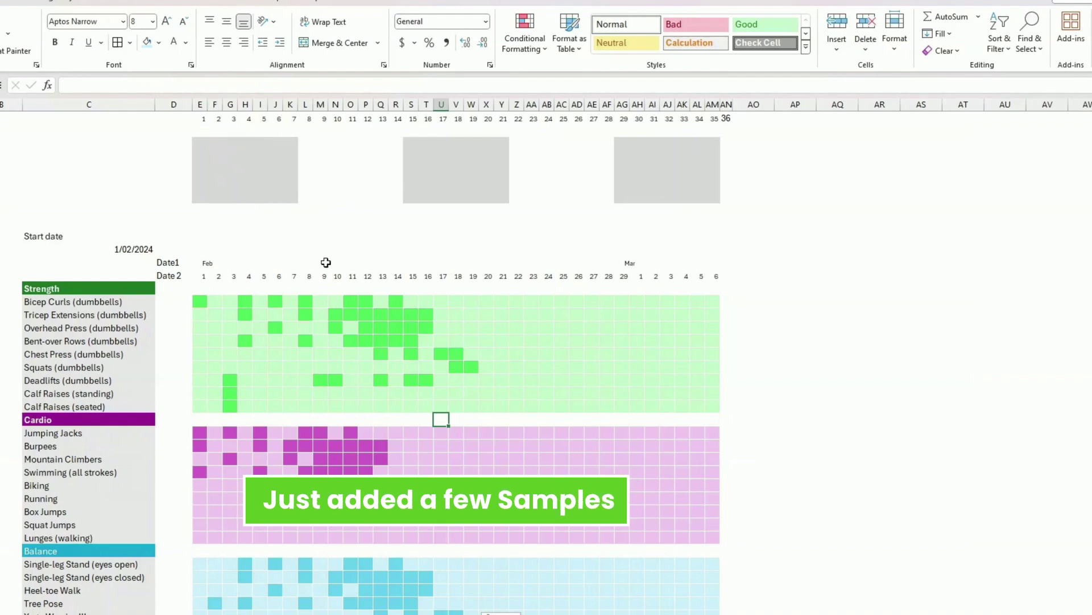
Step: Enter =COUNTA(E15:E23) in E46, below the Balance grid, to count the Strength exercises done on day 1
{"action": "left_click", "coordinate": [381, 406]}
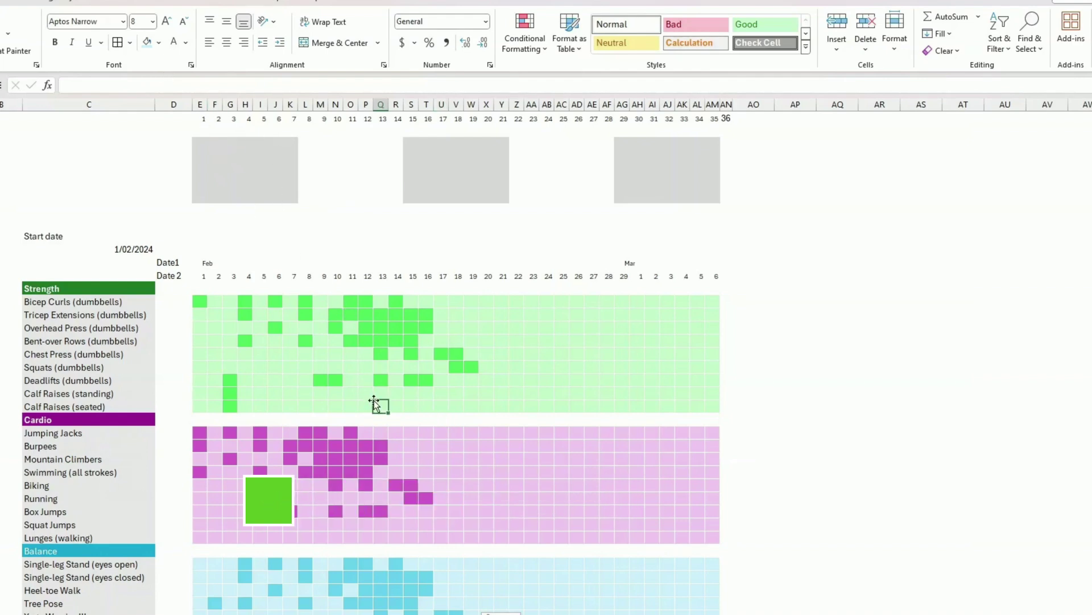
{"action": "scroll", "coordinate": [376, 401], "scroll_direction": "down", "scroll_amount": 4}
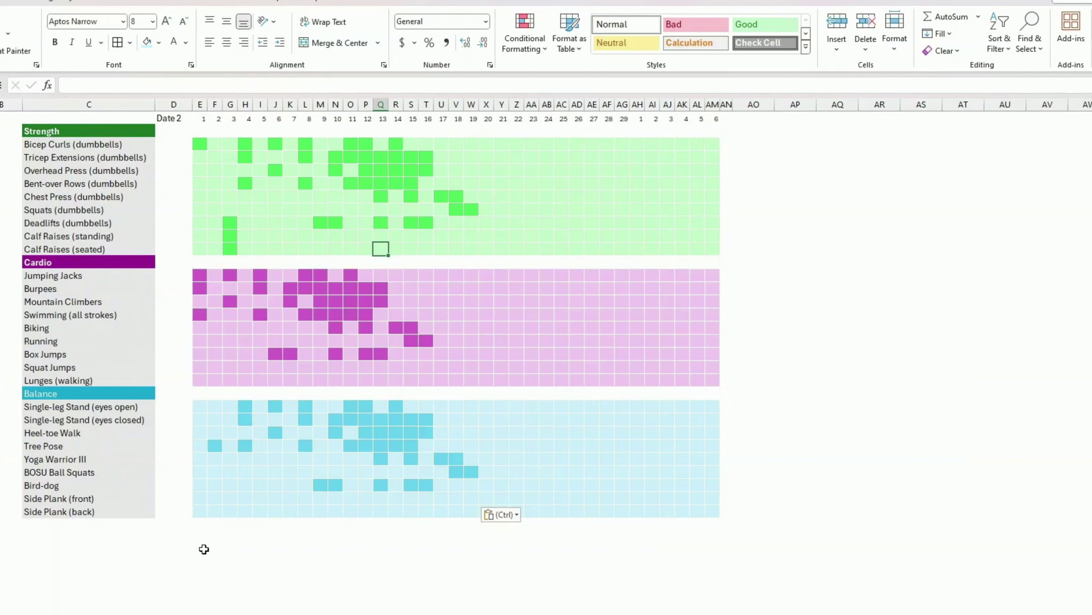
{"action": "left_click", "coordinate": [202, 550]}
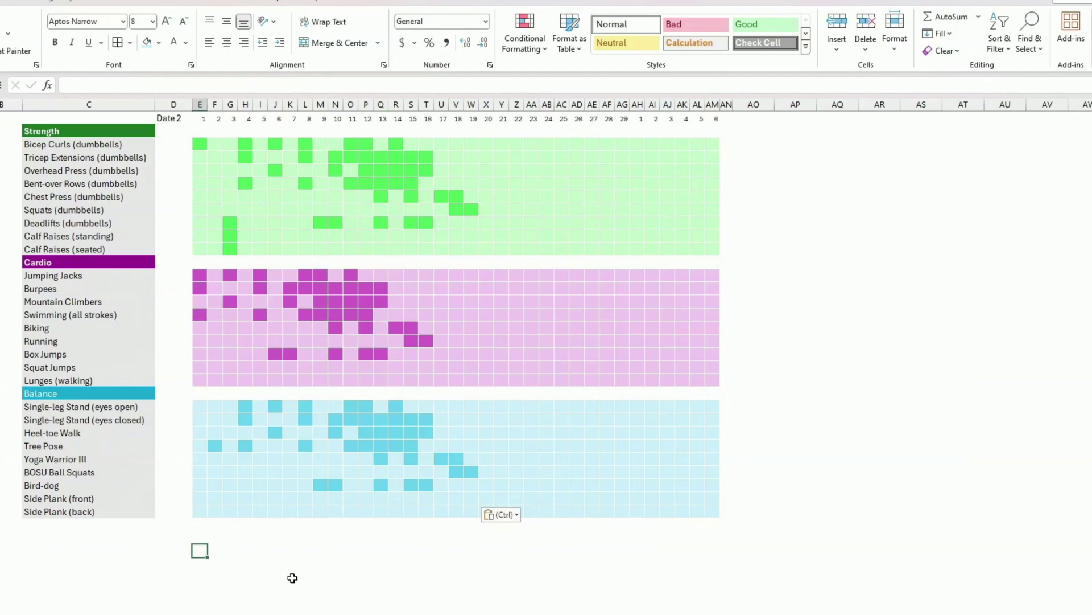
{"action": "type", "text": "=cou"}
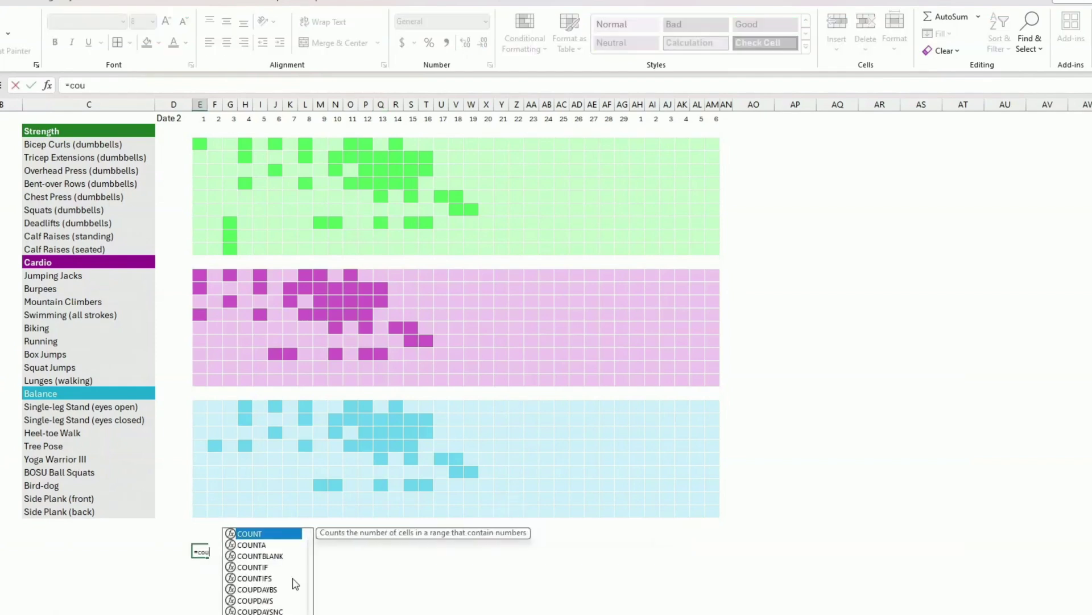
{"action": "type", "text": "nta"}
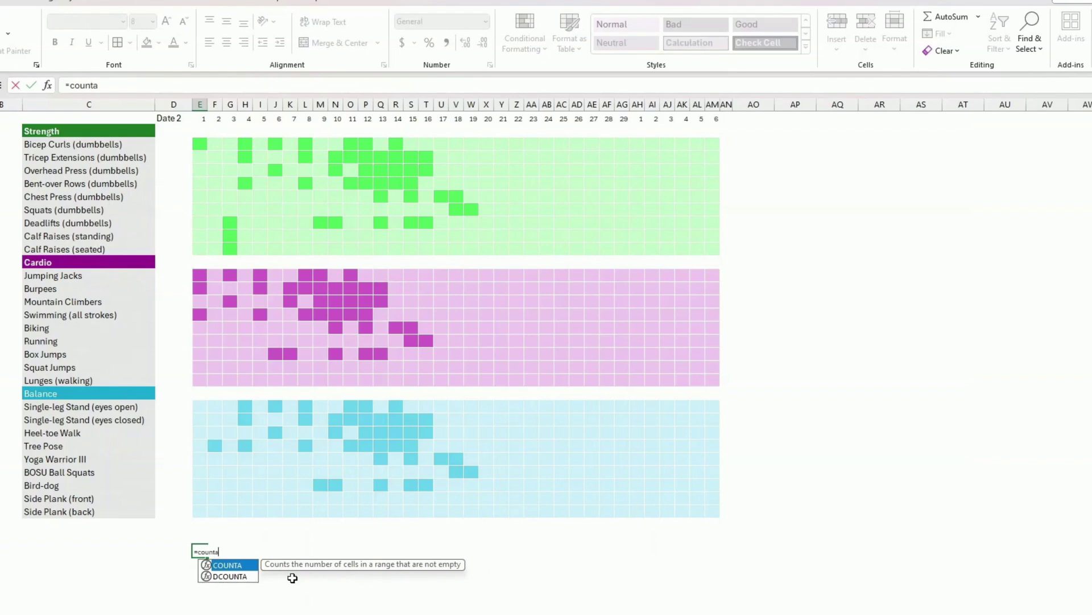
{"action": "type", "text": "("}
{"action": "left_click_drag", "start_coordinate": [200, 144], "coordinate": [200, 254]}
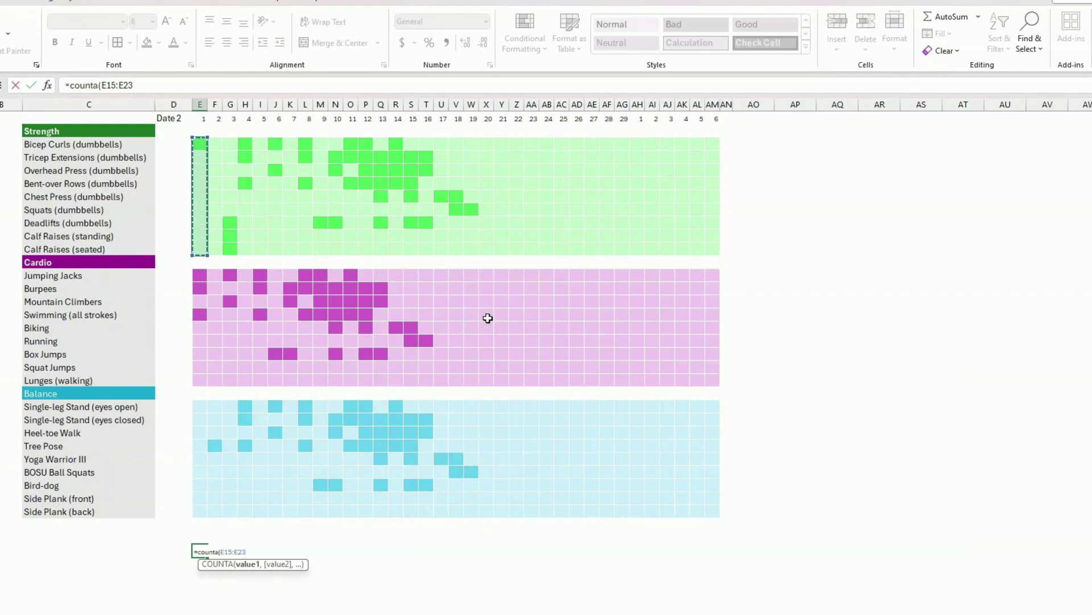
{"action": "key", "text": "Return"}
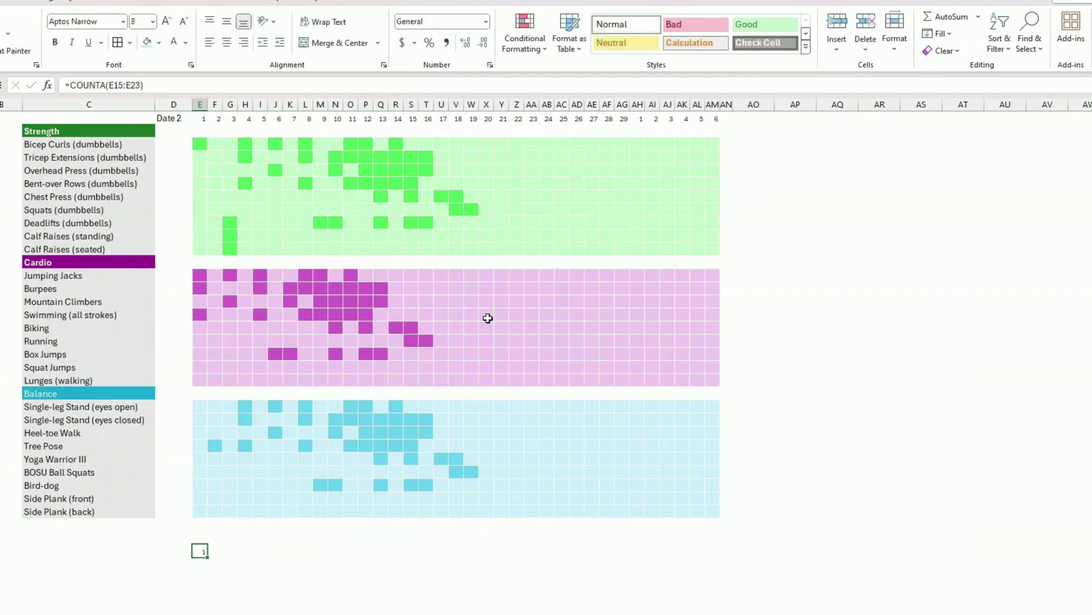
Step: Try an x for Chest Press on day 1 in E19 to test the Strength count in E46
{"action": "left_click", "coordinate": [200, 197]}
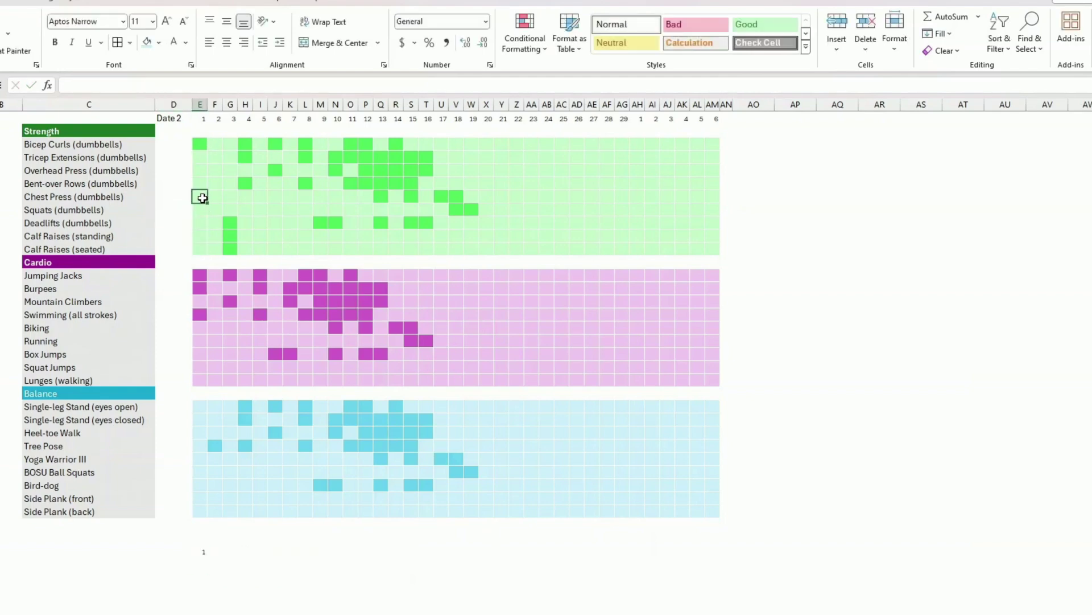
{"action": "type", "text": "x"}
{"action": "key", "text": "Return"}
{"action": "left_click", "coordinate": [202, 197]}
{"action": "left_click", "coordinate": [201, 551]}
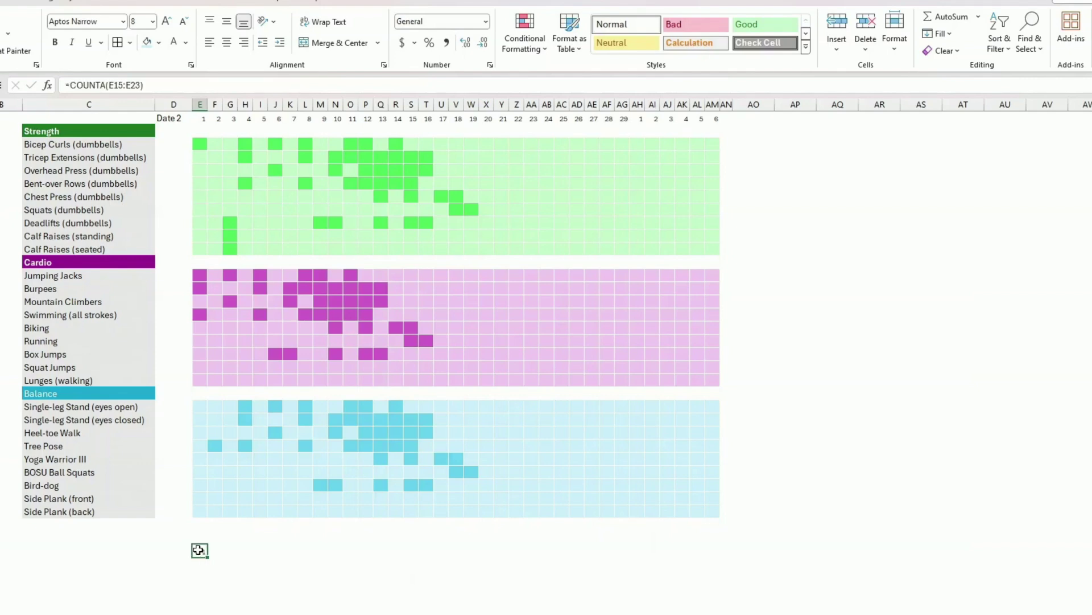
Step: Mark Overhead Press and Chest Press as done on day 1 with an x in E17 and E19
{"action": "left_click", "coordinate": [203, 170]}
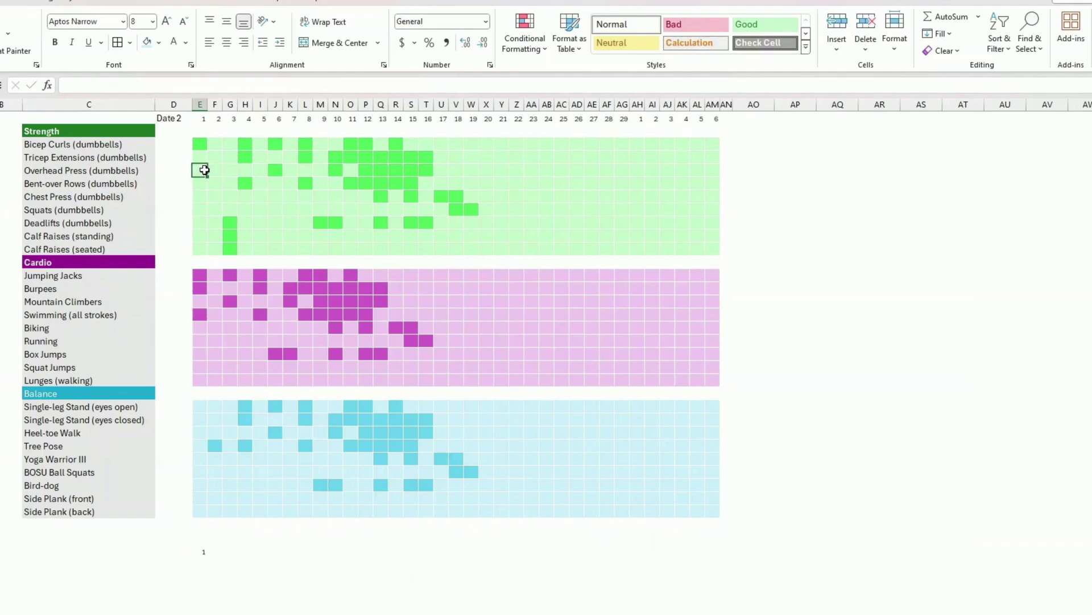
{"action": "type", "text": "x"}
{"action": "key", "text": "Return"}
{"action": "key", "text": "Down"}
{"action": "type", "text": "x"}
{"action": "key", "text": "Return"}
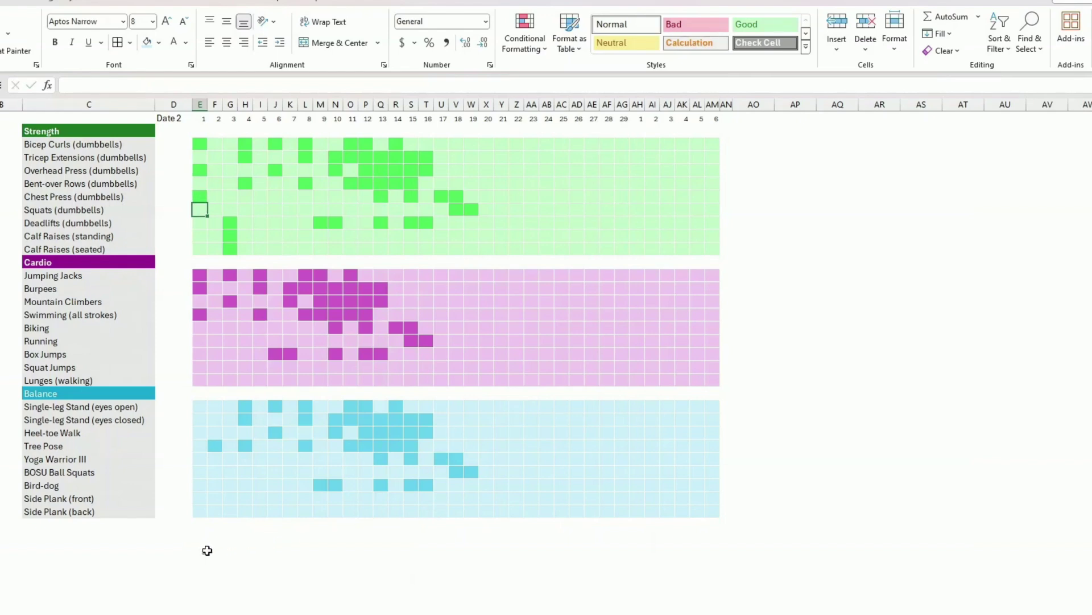
Step: Fill the Strength count formula from E46 across to AM46 and copy the Strength header into C46 as its label
{"action": "left_click", "coordinate": [206, 551]}
{"action": "left_click_drag", "start_coordinate": [207, 555], "coordinate": [722, 566]}
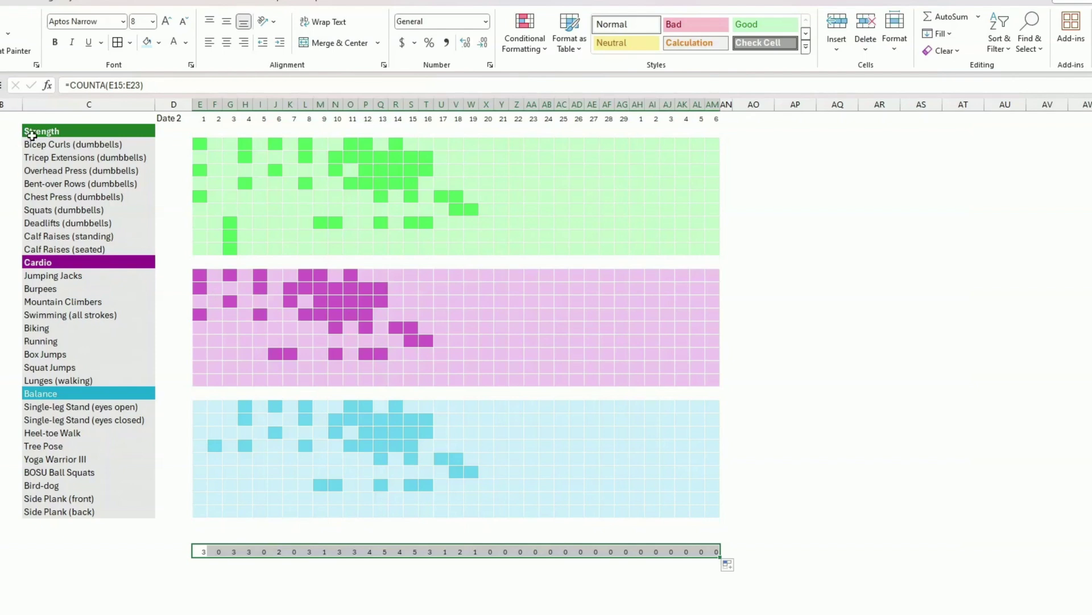
{"action": "left_click", "coordinate": [54, 121]}
{"action": "left_click", "coordinate": [54, 130]}
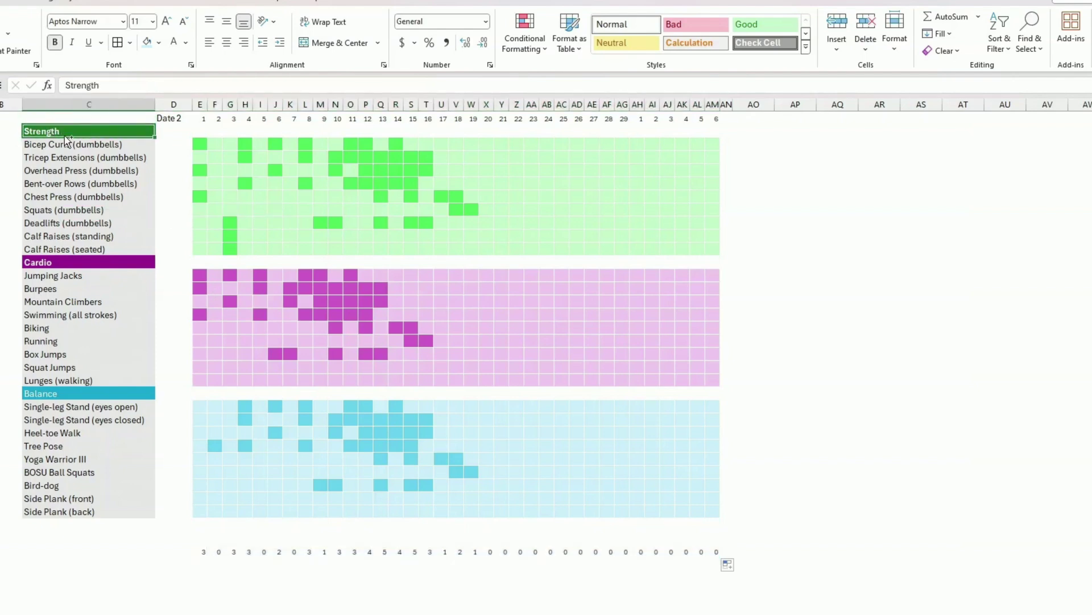
{"action": "left_click_drag", "start_coordinate": [64, 138], "coordinate": [99, 557]}
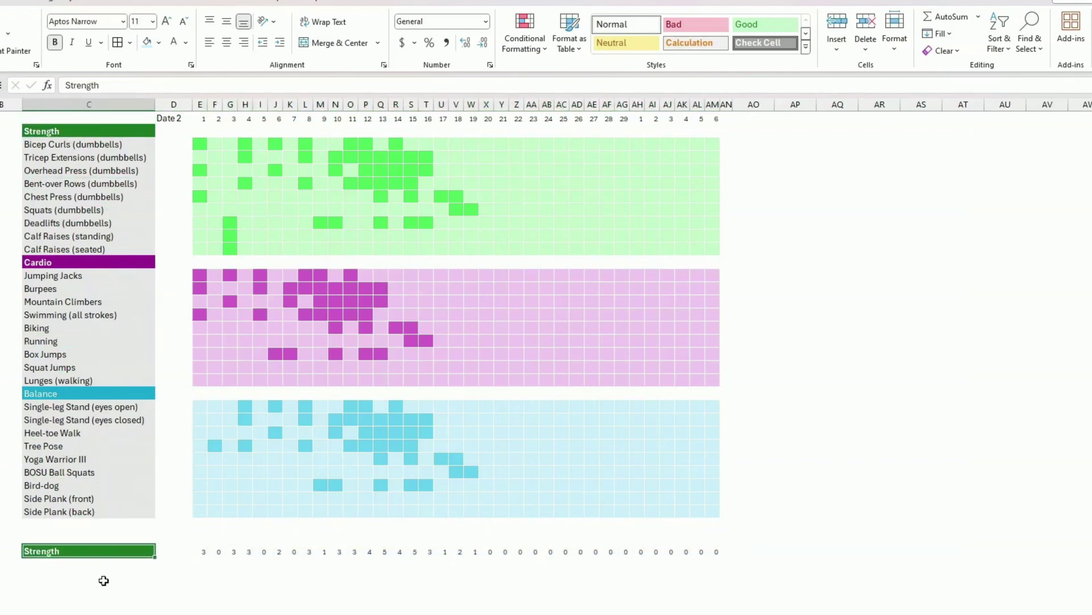
Step: Enter the running-total formula =D47+E46 in E47 and fill it across to AM47
{"action": "left_click", "coordinate": [199, 564]}
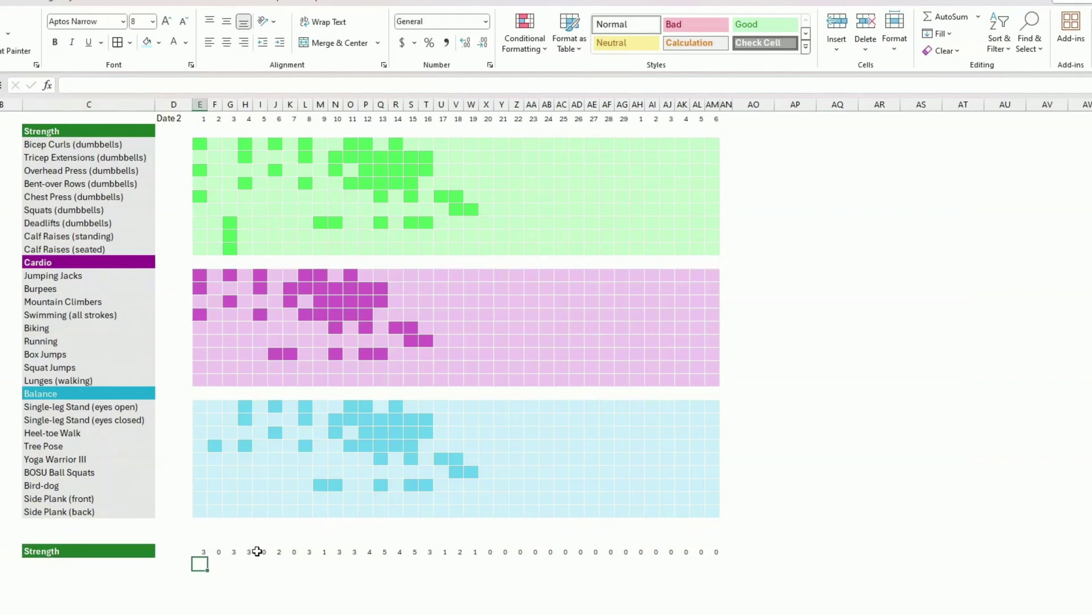
{"action": "type", "text": "="}
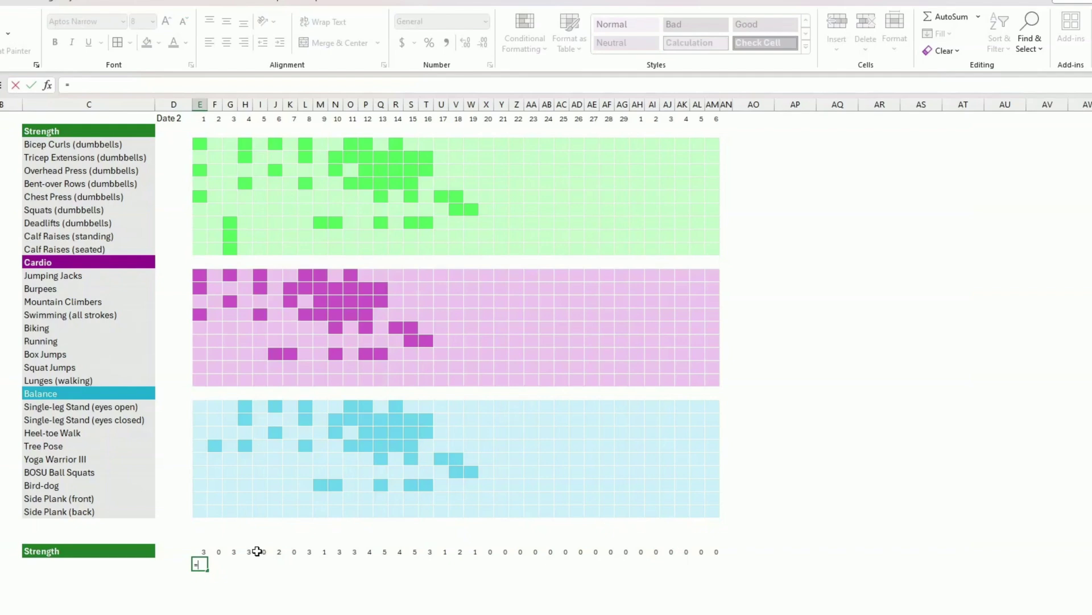
{"action": "key", "text": "Left"}
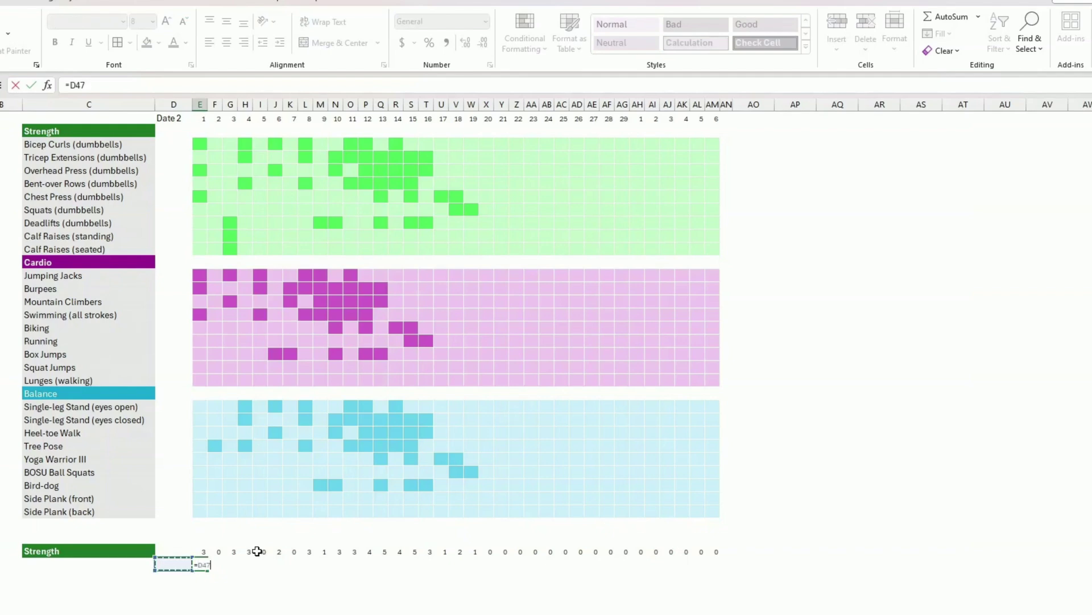
{"action": "type", "text": "+"}
{"action": "key", "text": "Up"}
{"action": "key", "text": "Return"}
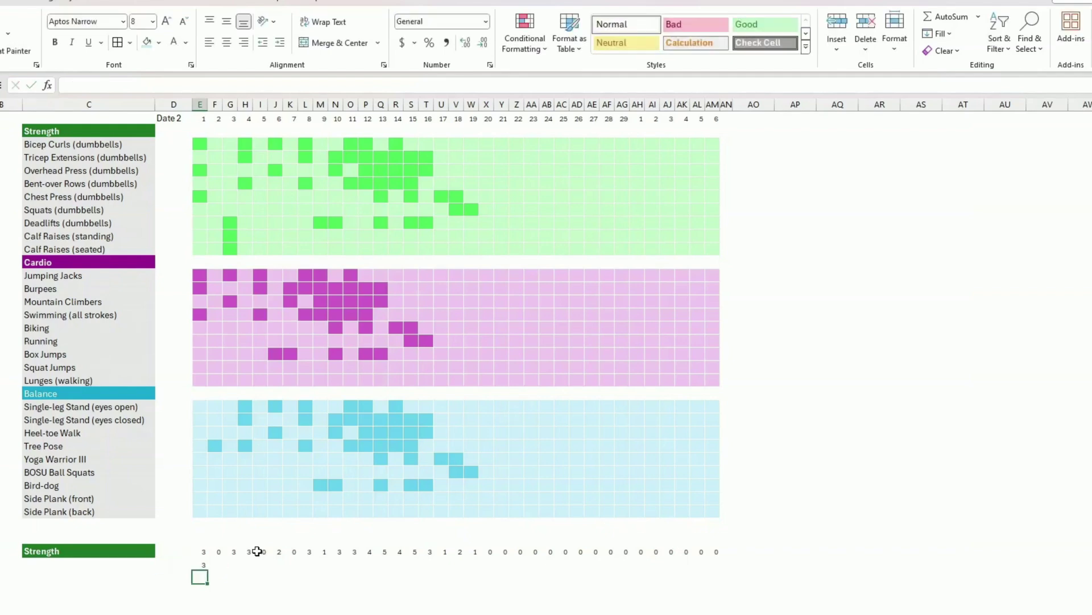
{"action": "key", "text": "Up"}
{"action": "left_click_drag", "start_coordinate": [208, 570], "coordinate": [719, 587]}
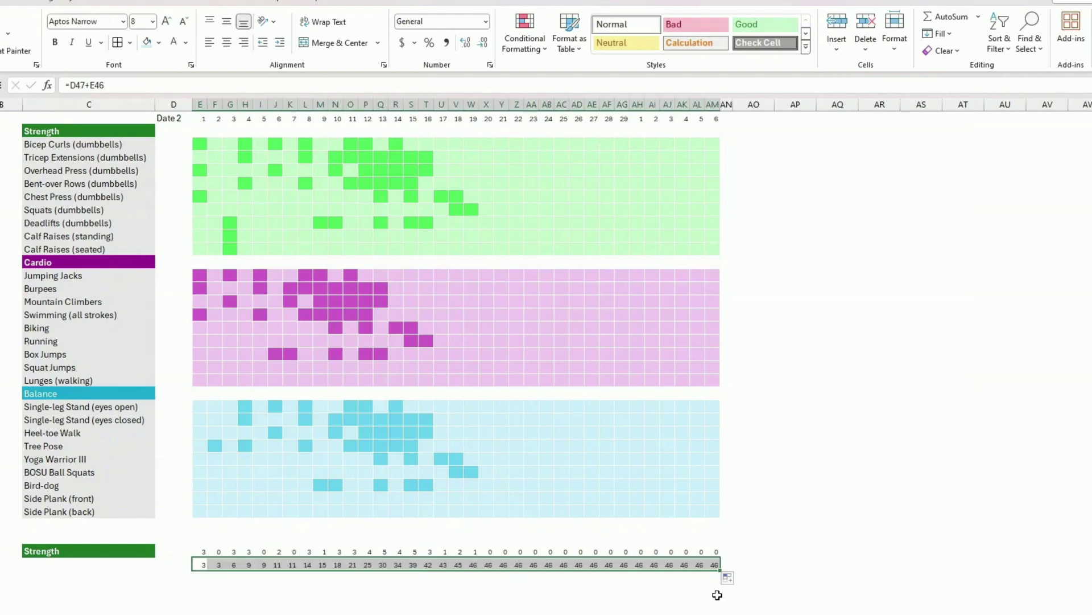
Step: Copy the Cardio header into C49 and the two Strength count rows to the block starting at E49
{"action": "scroll", "coordinate": [535, 523], "scroll_direction": "down", "scroll_amount": 2}
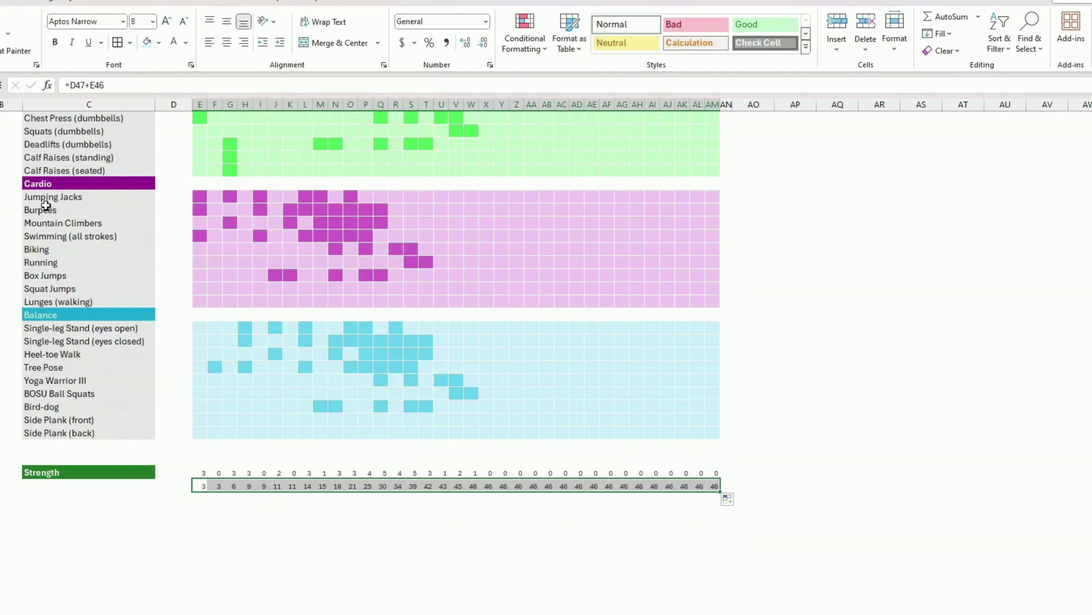
{"action": "left_click", "coordinate": [48, 186]}
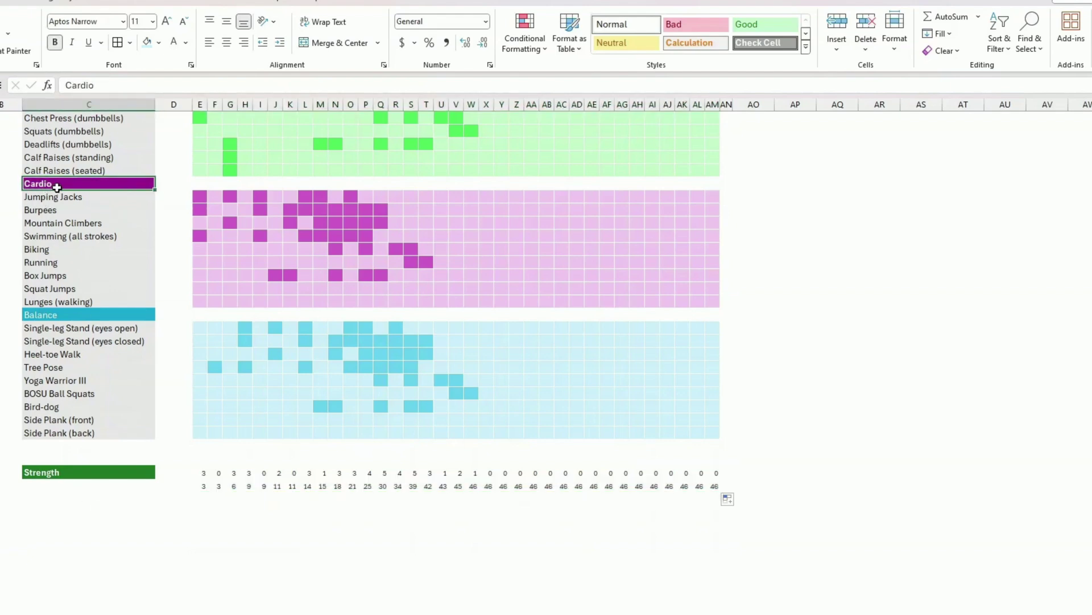
{"action": "left_click_drag", "start_coordinate": [61, 196], "coordinate": [103, 515]}
{"action": "left_click_drag", "start_coordinate": [211, 477], "coordinate": [676, 527]}
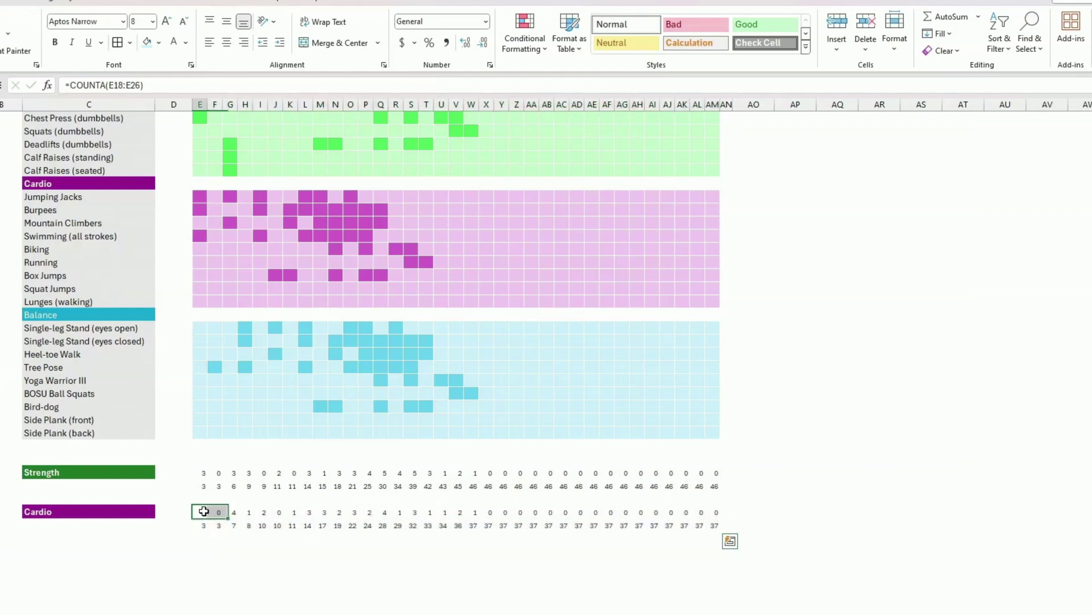
Step: Change the Cardio count formula in E49 to =COUNTA(E25:E33) and fill it across to AM49
{"action": "double_click", "coordinate": [205, 511]}
{"action": "left_click_drag", "start_coordinate": [206, 193], "coordinate": [200, 292]}
{"action": "key", "text": "Return"}
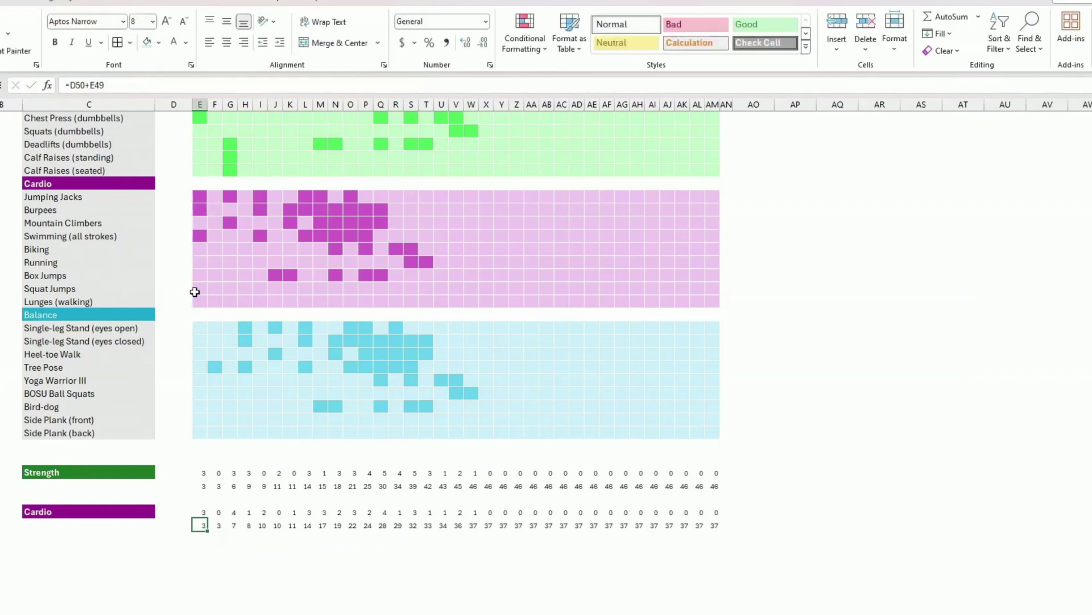
{"action": "left_click", "coordinate": [204, 513]}
{"action": "left_click_drag", "start_coordinate": [226, 516], "coordinate": [718, 539]}
Step: Copy the Balance header into C52 and make both the original header and the copy bold
{"action": "left_click", "coordinate": [50, 317]}
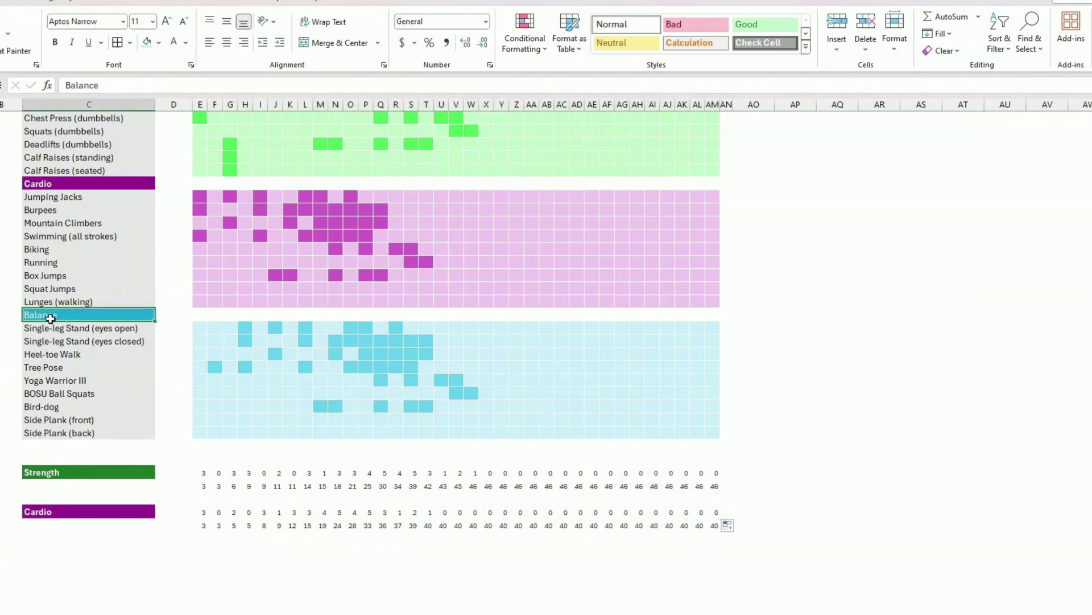
{"action": "left_click_drag", "start_coordinate": [55, 322], "coordinate": [60, 550]}
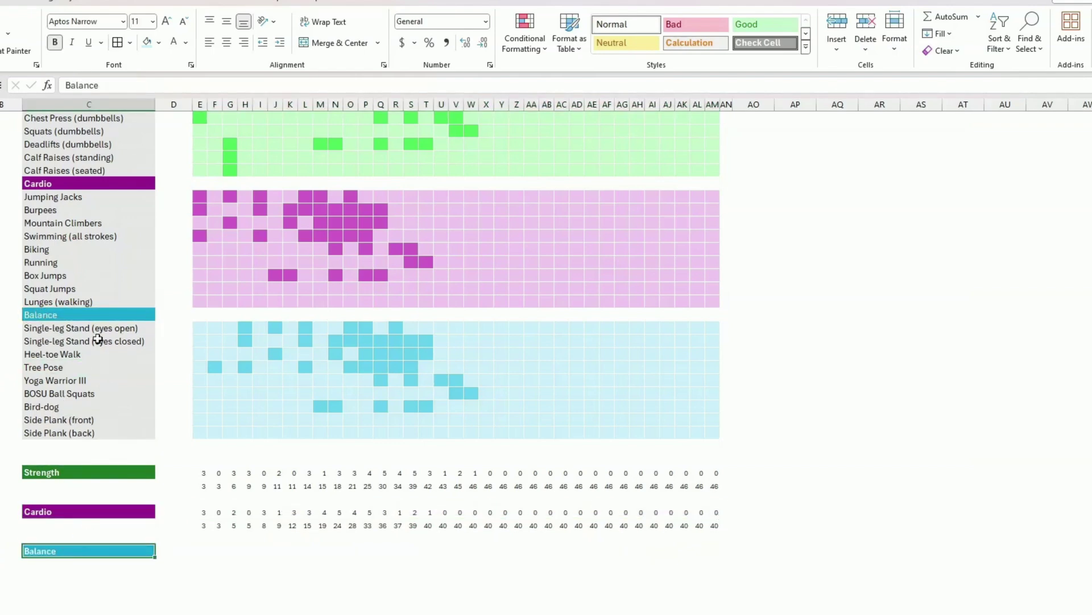
{"action": "left_click", "coordinate": [84, 303]}
{"action": "left_click", "coordinate": [81, 316]}
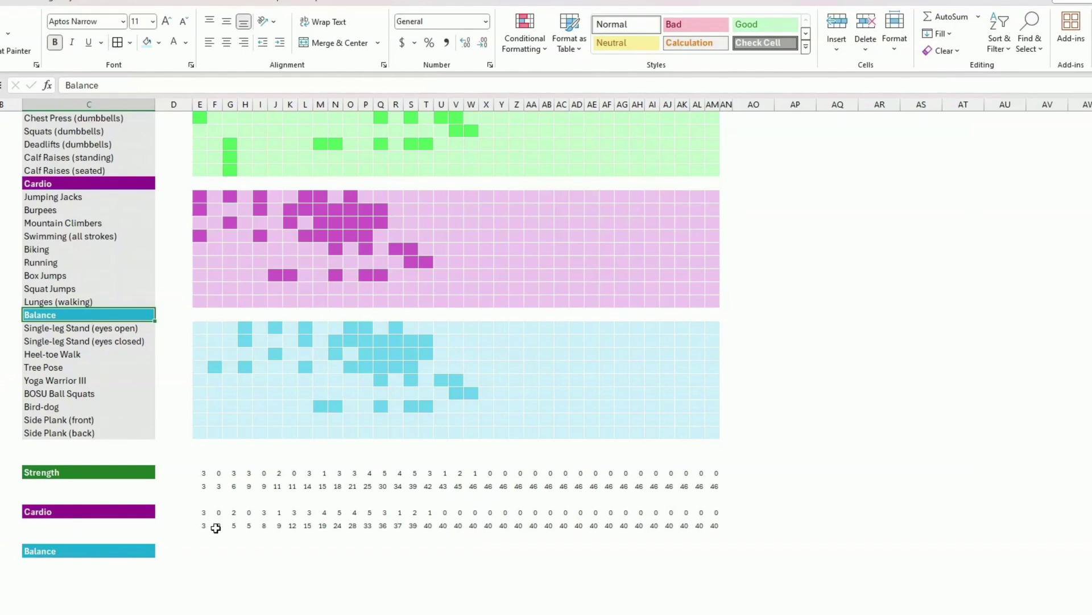
Step: Copy the Cardio count and running-total rows, E49 to AM50, to the Balance block starting at E52
{"action": "left_click_drag", "start_coordinate": [206, 516], "coordinate": [716, 526]}
{"action": "key", "text": "ctrl+c"}
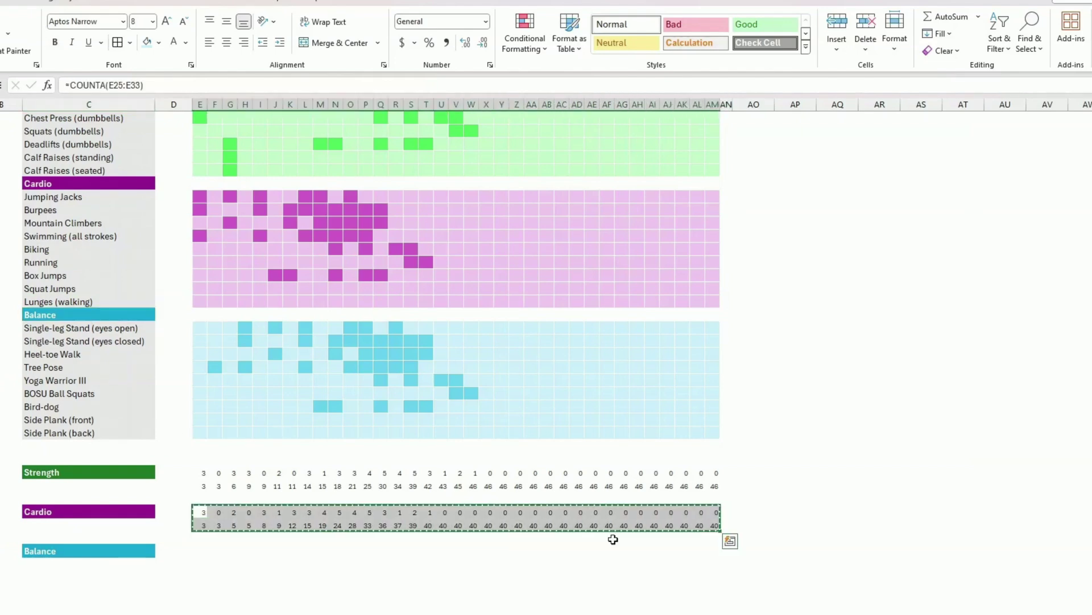
{"action": "left_click", "coordinate": [201, 552]}
{"action": "key", "text": "ctrl+v"}
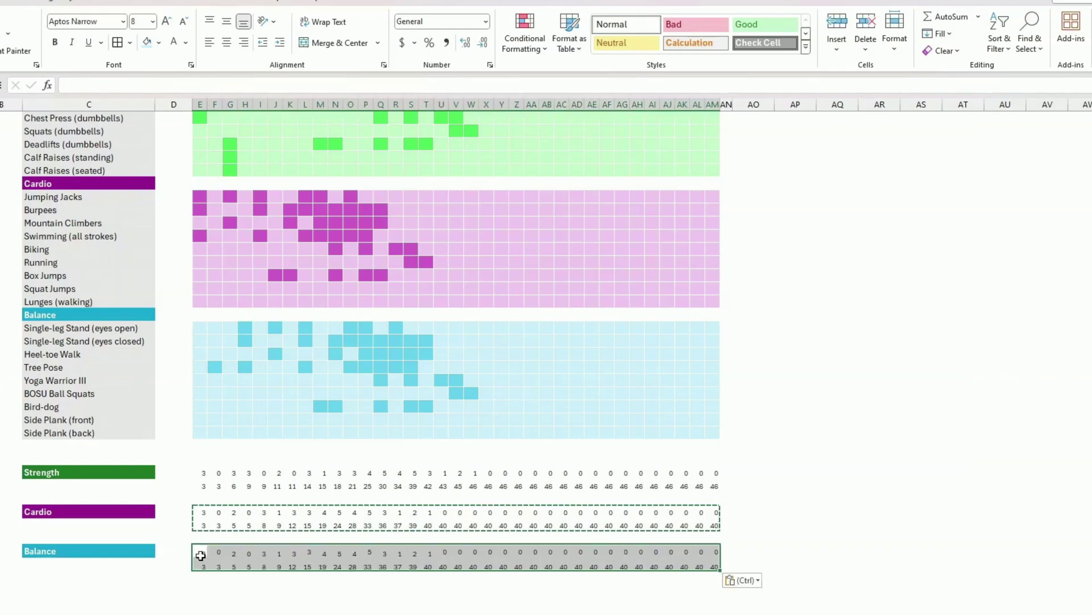
Step: Change the Balance count formula in E52 to =COUNTA(E35:E43) and fill it across to AM52
{"action": "double_click", "coordinate": [200, 552]}
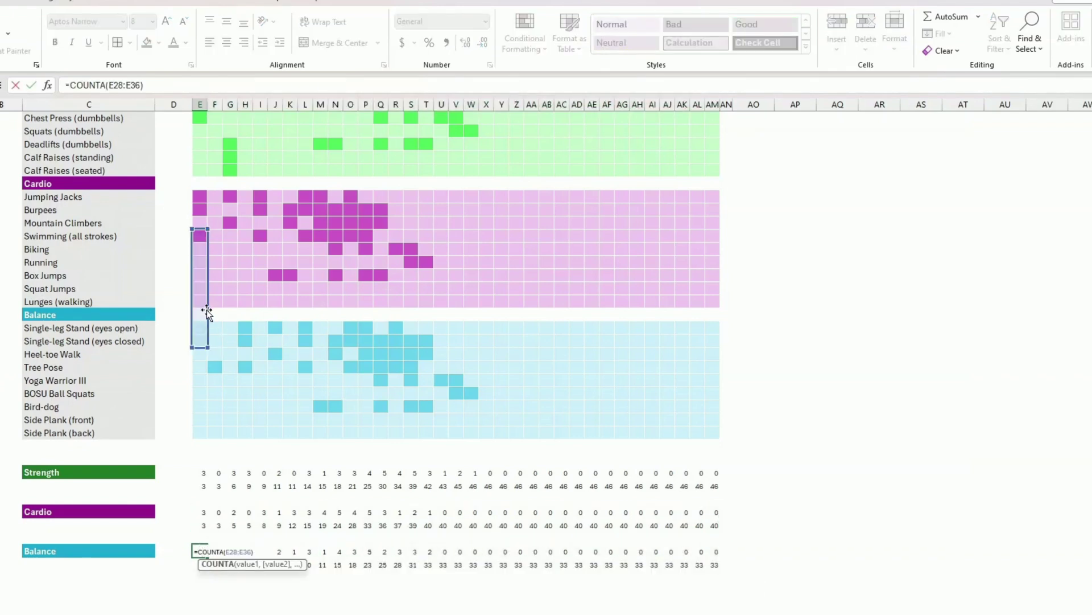
{"action": "left_click_drag", "start_coordinate": [207, 313], "coordinate": [200, 392]}
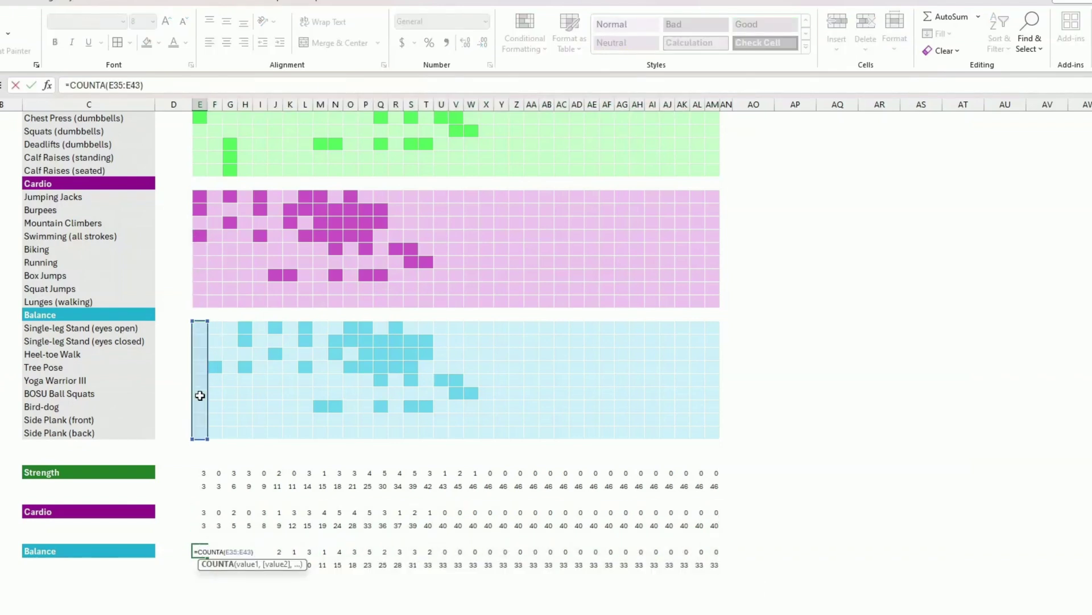
{"action": "key", "text": "Return"}
{"action": "left_click", "coordinate": [203, 551]}
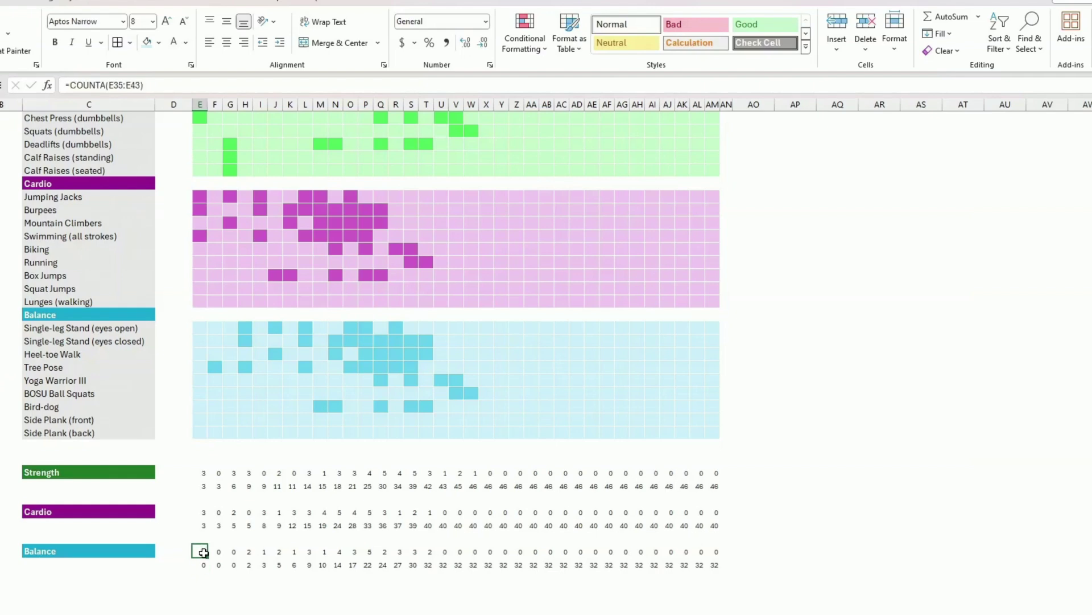
{"action": "left_click_drag", "start_coordinate": [209, 556], "coordinate": [720, 548]}
Step: Enter =SUM(E46:AM46) in AO46 to total the Strength exercises
{"action": "left_click", "coordinate": [755, 473]}
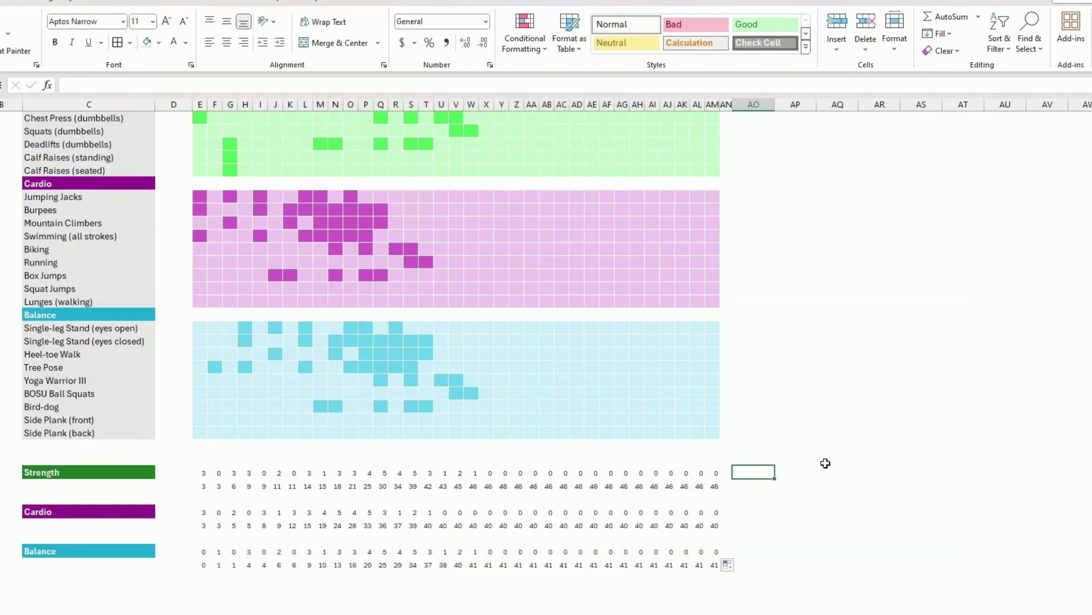
{"action": "type", "text": "=sum("}
{"action": "left_click_drag", "start_coordinate": [203, 473], "coordinate": [713, 476]}
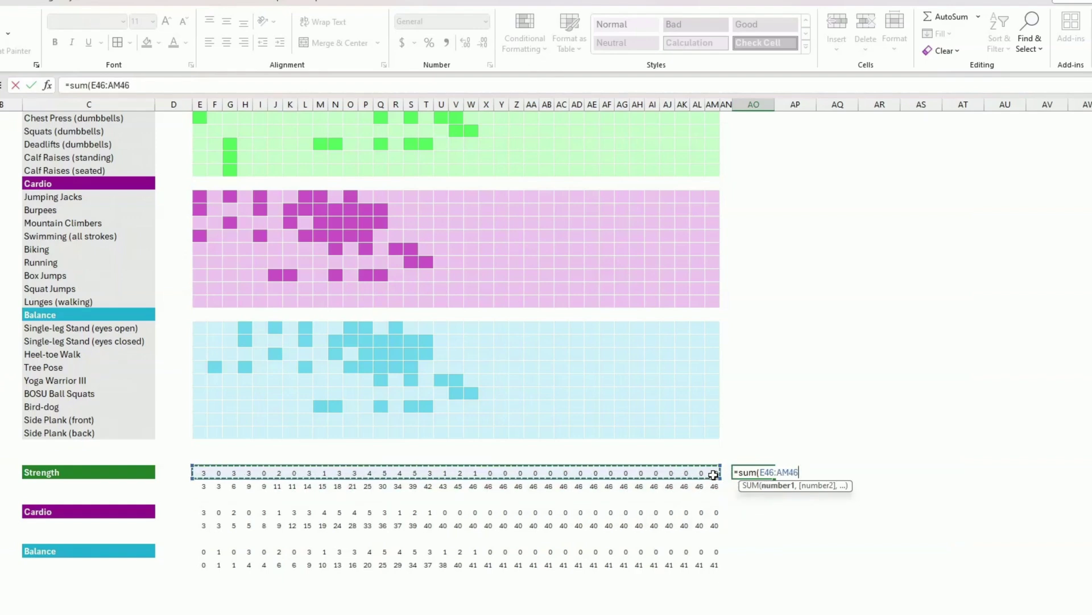
{"action": "key", "text": "ctrl+Return"}
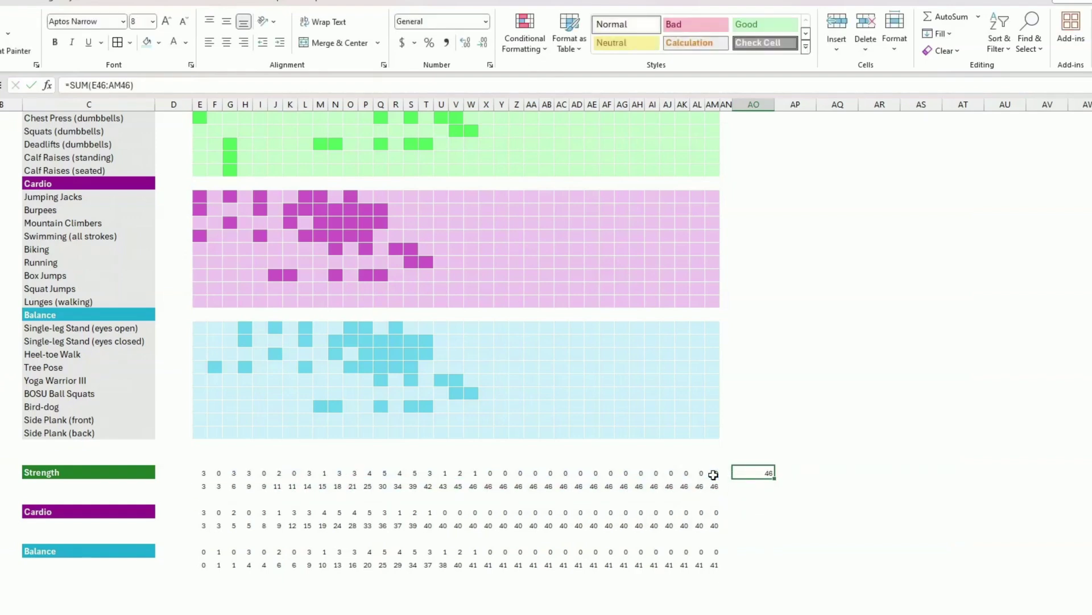
Step: Copy the Strength total formula from AO46 into AO49 for Cardio and AO52 for Balance
{"action": "key", "text": "ctrl+c"}
{"action": "key", "text": "Down"}
{"action": "key", "text": "Down"}
{"action": "key", "text": "Down"}
{"action": "key", "text": "ctrl+v"}
{"action": "key", "text": "Down"}
{"action": "key", "text": "Down"}
{"action": "key", "text": "Down"}
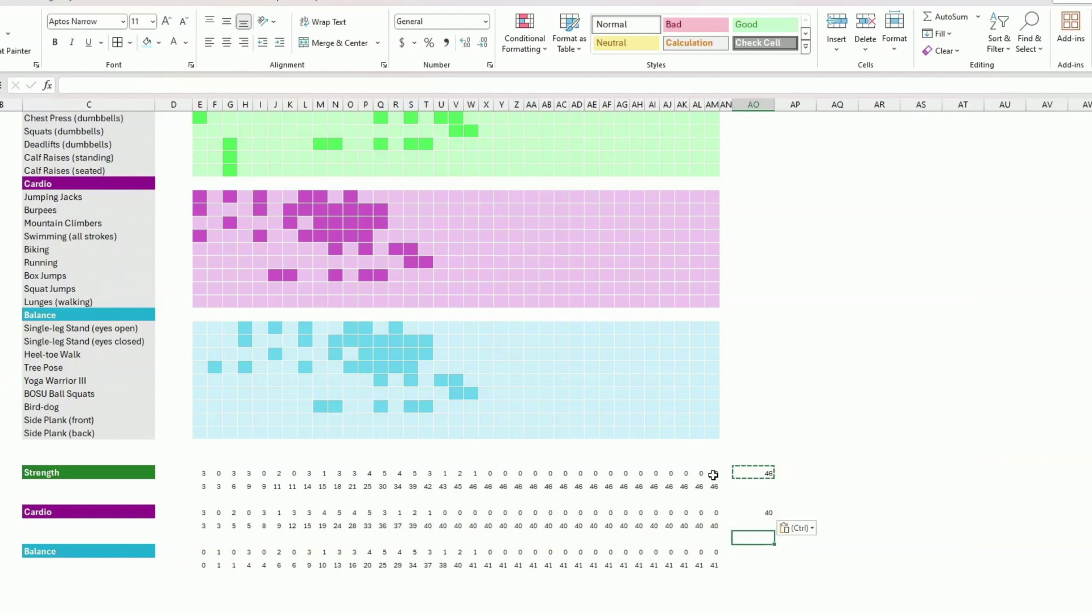
{"action": "key", "text": "ctrl+v"}
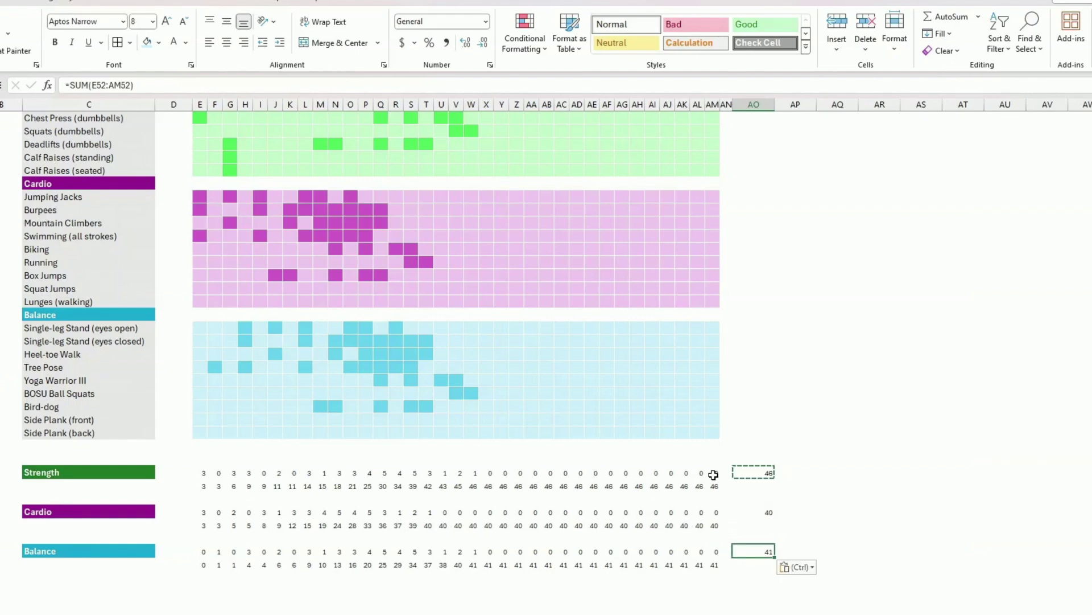
{"action": "key", "text": "Down"}
{"action": "key", "text": "Down"}
{"action": "key", "text": "Down"}
{"action": "key", "text": "Down"}
{"action": "key", "text": "Left"}
{"action": "key", "text": "Left"}
{"action": "key", "text": "Left"}
{"action": "key", "text": "Left"}
{"action": "key", "text": "Left"}
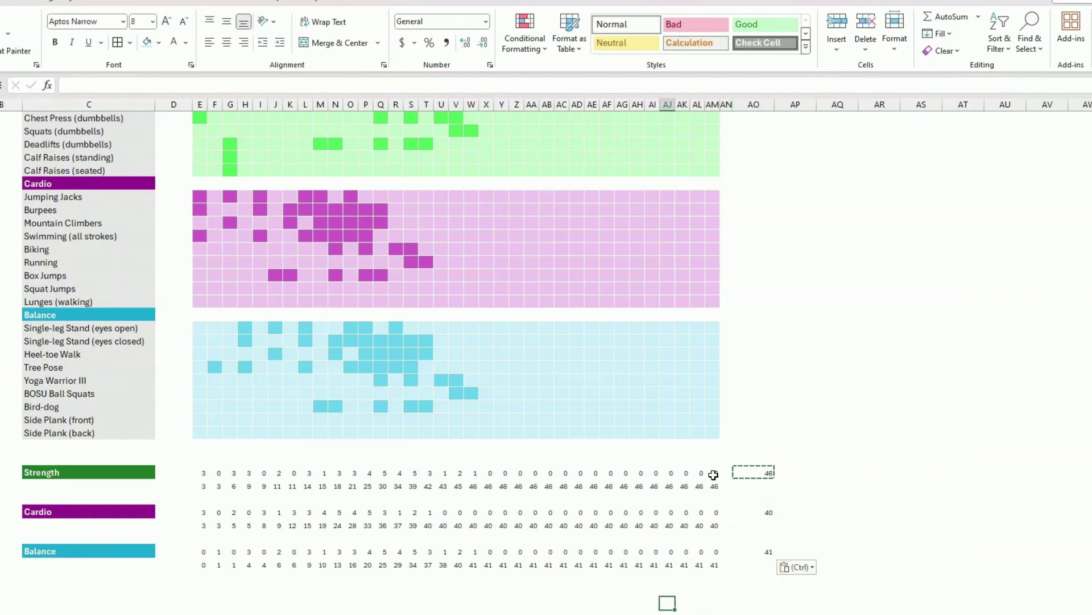
{"action": "key", "text": "Left"}
{"action": "key", "text": "Left"}
{"action": "key", "text": "Left"}
{"action": "key", "text": "Left"}
{"action": "key", "text": "Left"}
{"action": "key", "text": "Left"}
{"action": "key", "text": "Left"}
{"action": "key", "text": "Left"}
{"action": "key", "text": "Left"}
{"action": "key", "text": "Left"}
{"action": "key", "text": "Left"}
{"action": "key", "text": "Left"}
{"action": "key", "text": "Left"}
{"action": "key", "text": "Left"}
{"action": "key", "text": "Left"}
{"action": "key", "text": "Left"}
{"action": "key", "text": "Left"}
{"action": "key", "text": "Left"}
{"action": "key", "text": "Left"}
{"action": "key", "text": "Left"}
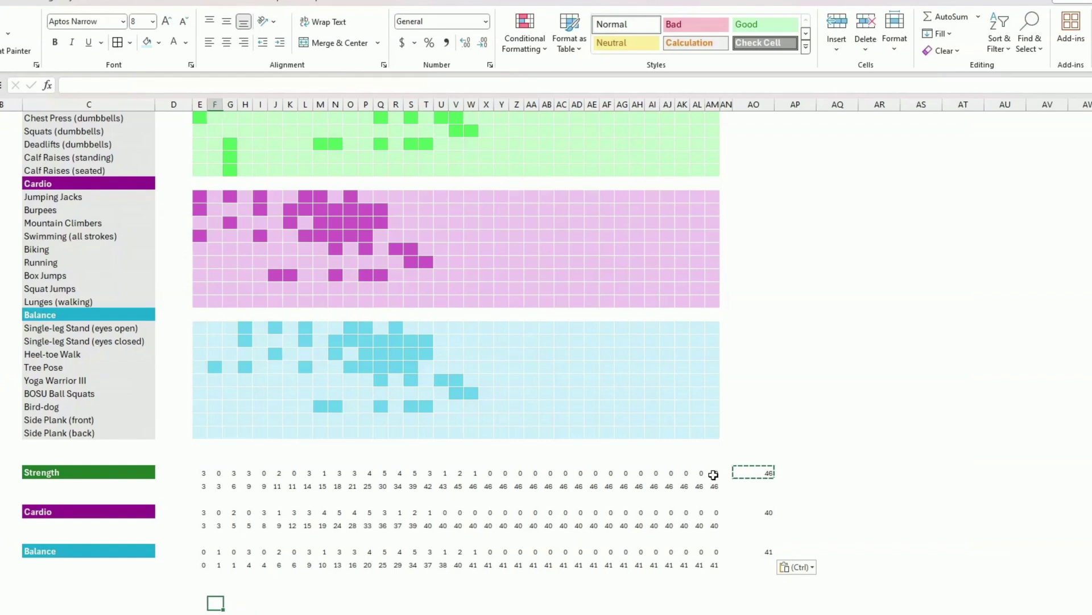
{"action": "key", "text": "Left"}
{"action": "key", "text": "Up"}
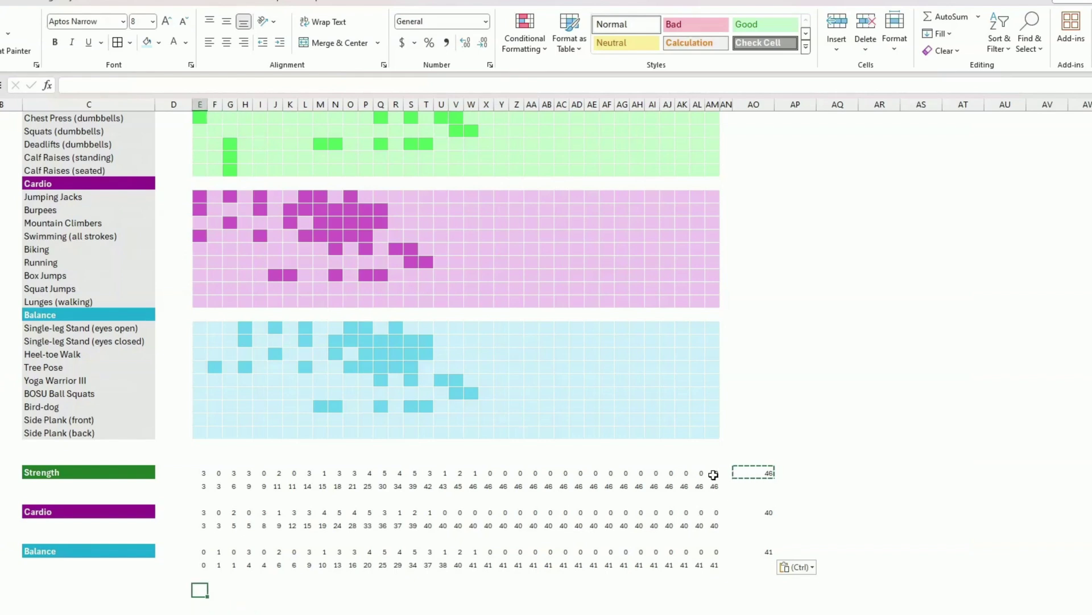
Step: Enter the label week 1 in D3, beside the first row of the grey blocks
{"action": "scroll", "coordinate": [605, 432], "scroll_direction": "up", "scroll_amount": 6}
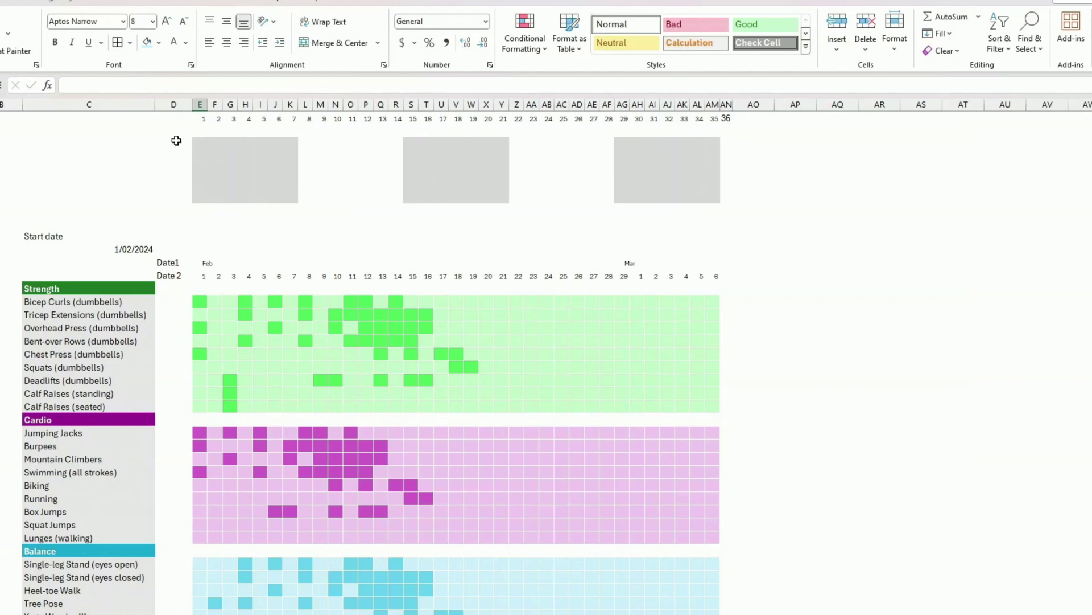
{"action": "left_click", "coordinate": [202, 148]}
{"action": "left_click", "coordinate": [181, 146]}
{"action": "type", "text": "week "}
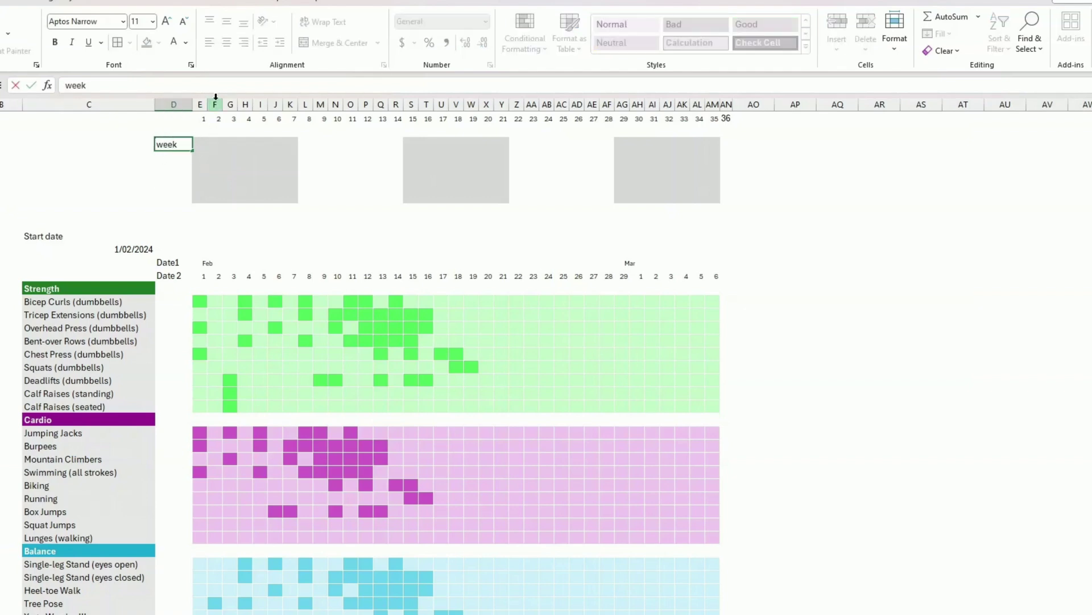
{"action": "type", "text": "1"}
{"action": "key", "text": "Return"}
{"action": "key", "text": "Up"}
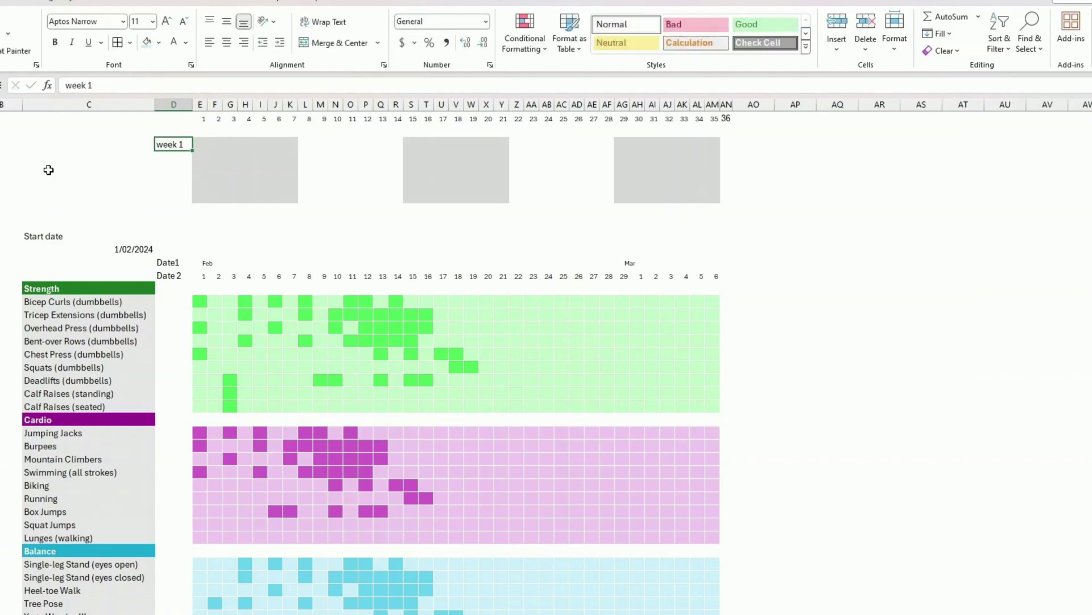
Step: Set the week 1 label to font size 9, centre it horizontally and vertically, and fill it down through week 5
{"action": "left_click", "coordinate": [183, 21]}
{"action": "left_click", "coordinate": [184, 21]}
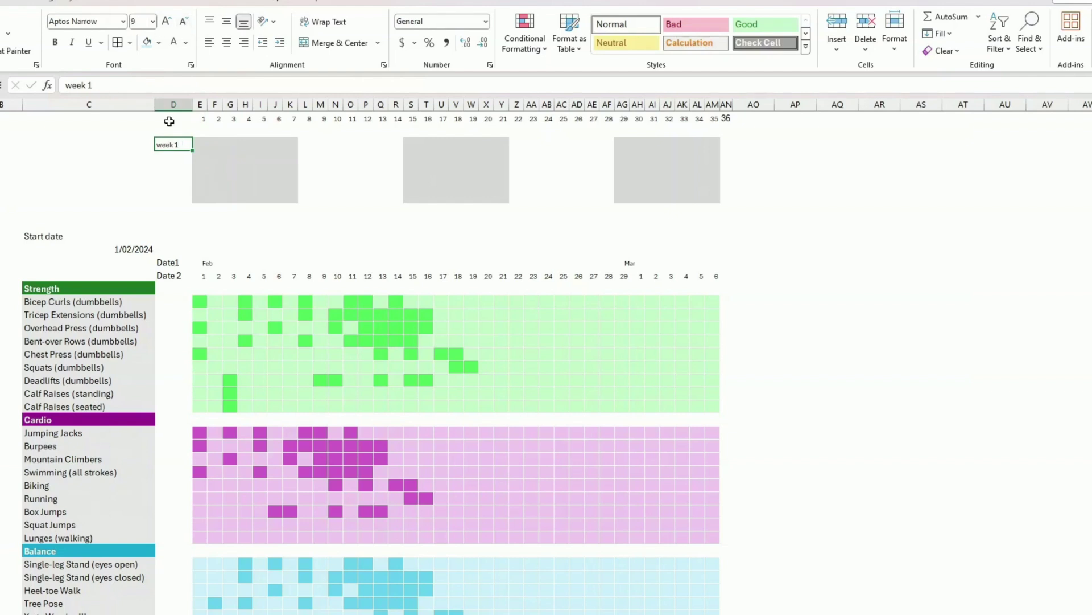
{"action": "left_click", "coordinate": [226, 42]}
{"action": "left_click", "coordinate": [228, 21]}
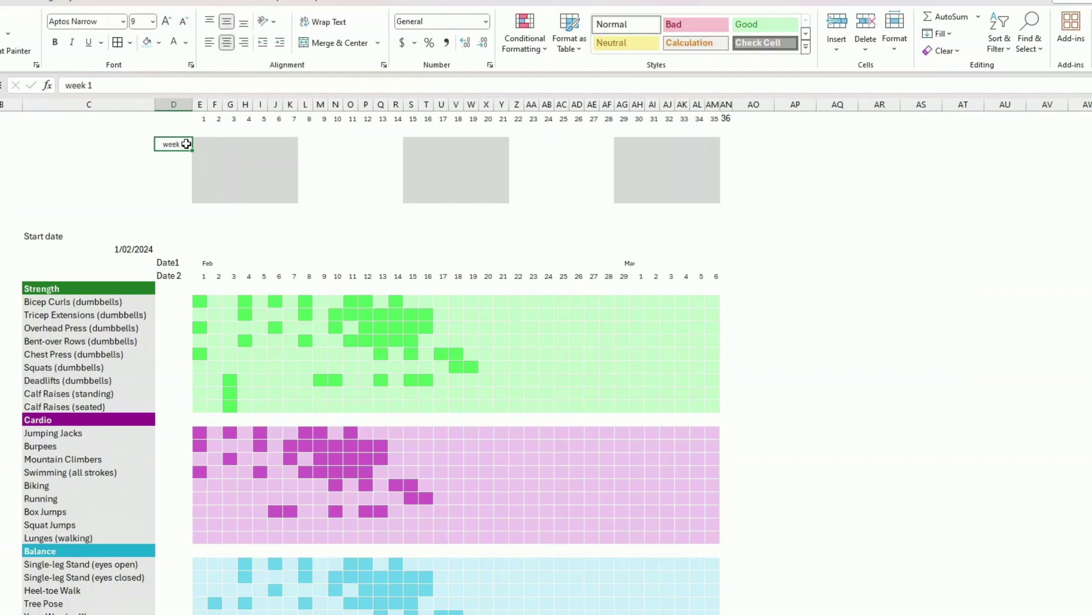
{"action": "left_click_drag", "start_coordinate": [192, 152], "coordinate": [195, 200]}
{"action": "left_click", "coordinate": [231, 199]}
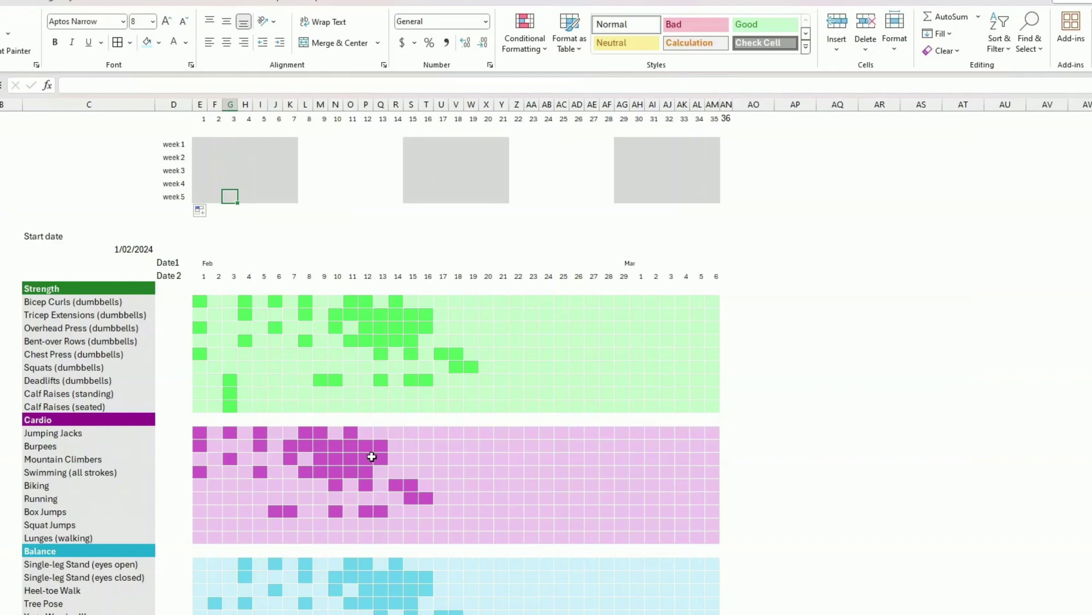
Step: Enter =E46 in E55 and fill it across to K55 to pull in the first week's Strength counts
{"action": "scroll", "coordinate": [253, 268], "scroll_direction": "down", "scroll_amount": 9}
{"action": "left_click", "coordinate": [204, 483]}
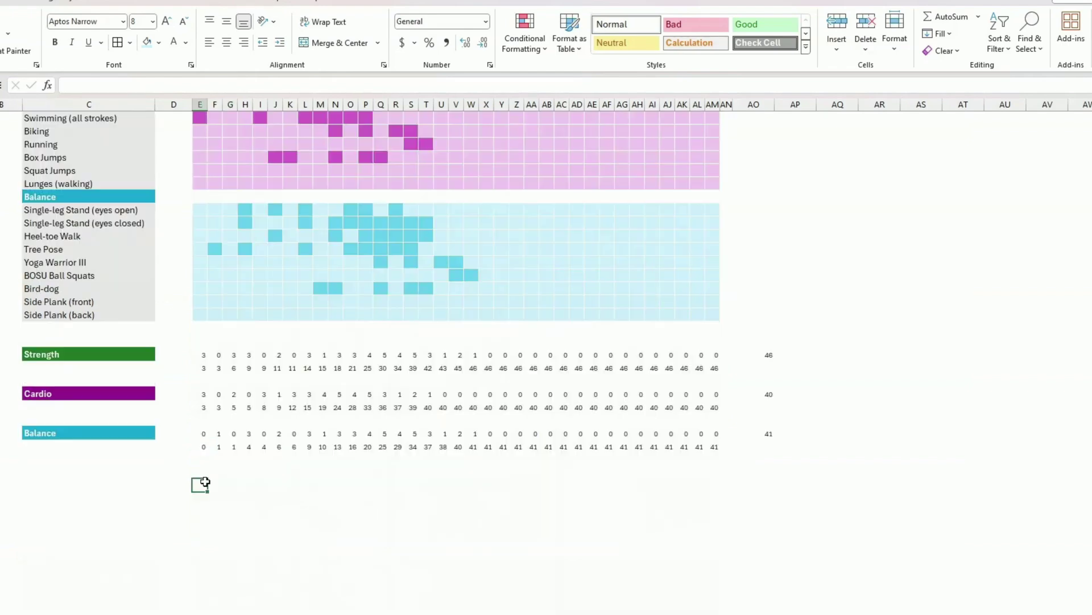
{"action": "left_click", "coordinate": [207, 472]}
{"action": "type", "text": "="}
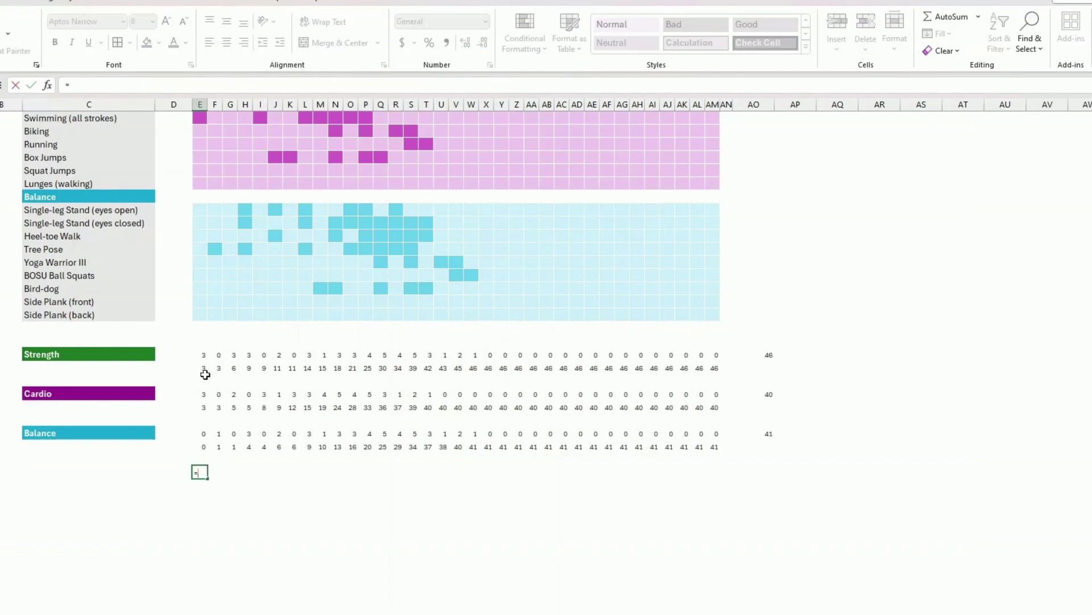
{"action": "left_click", "coordinate": [202, 353]}
{"action": "key", "text": "ctrl+Return"}
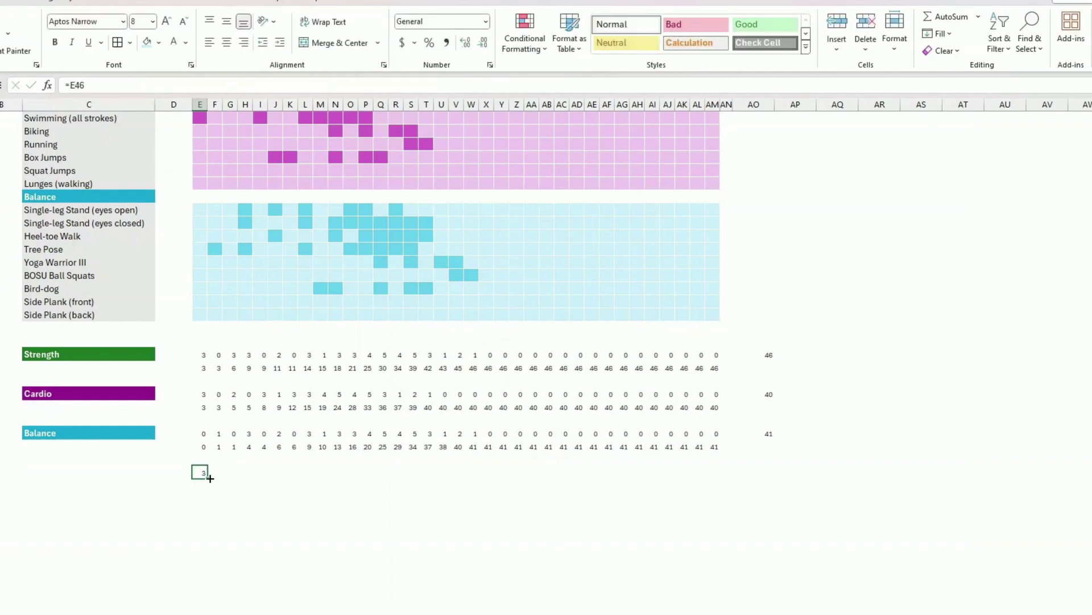
{"action": "left_click_drag", "start_coordinate": [210, 478], "coordinate": [299, 480]}
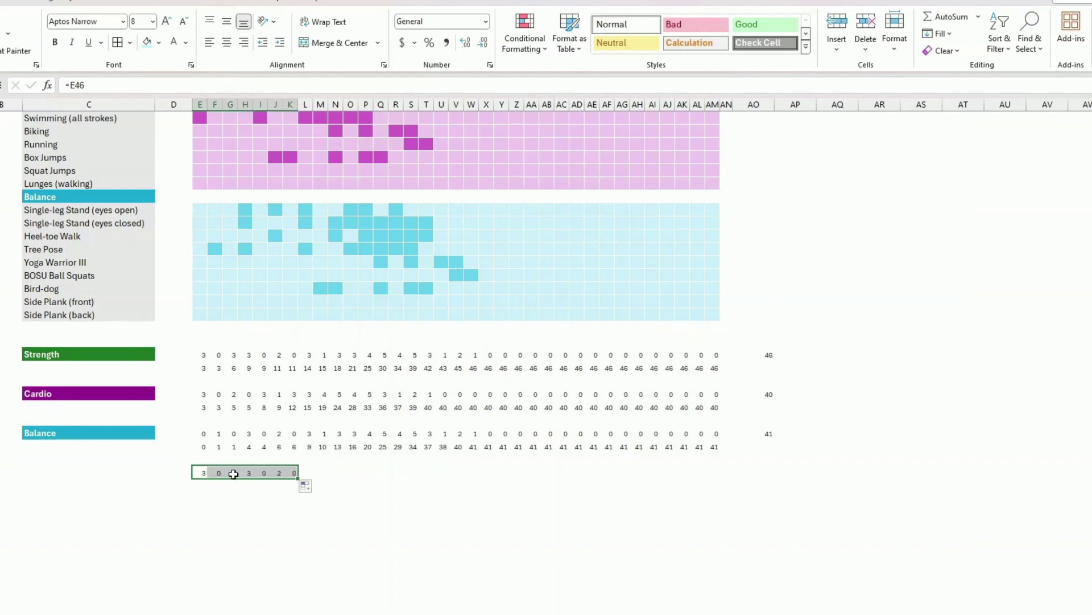
Step: Shade every second week of the Strength count row light blue: E46:K46, S46:Y46 and AG46:AM46
{"action": "left_click_drag", "start_coordinate": [293, 356], "coordinate": [200, 354]}
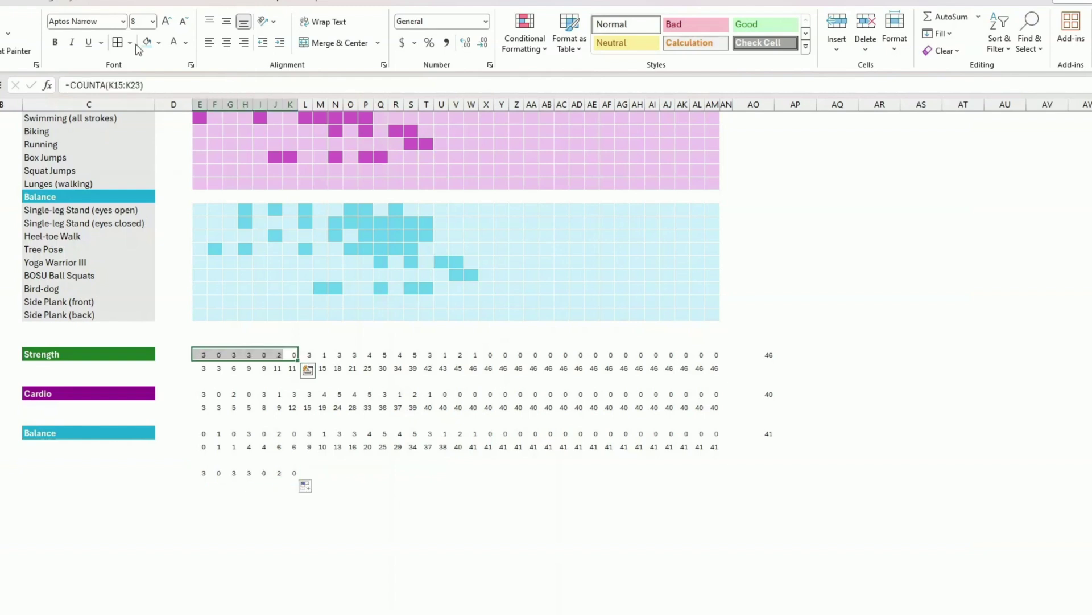
{"action": "left_click", "coordinate": [147, 43]}
{"action": "left_click_drag", "start_coordinate": [410, 355], "coordinate": [503, 355]}
{"action": "left_click", "coordinate": [152, 43]}
{"action": "left_click_drag", "start_coordinate": [623, 354], "coordinate": [716, 355]}
{"action": "left_click", "coordinate": [148, 44]}
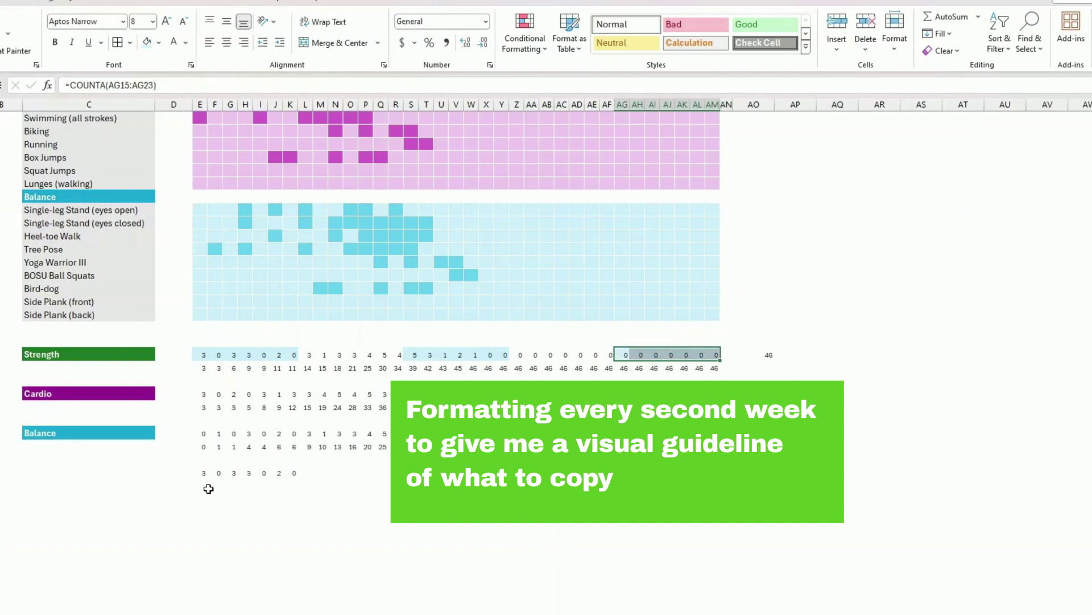
Step: Link E56 to E59 to the first Strength count of weeks 2 to 5: L46, S46, Z46 and AG46
{"action": "left_click", "coordinate": [199, 485]}
{"action": "type", "text": "="}
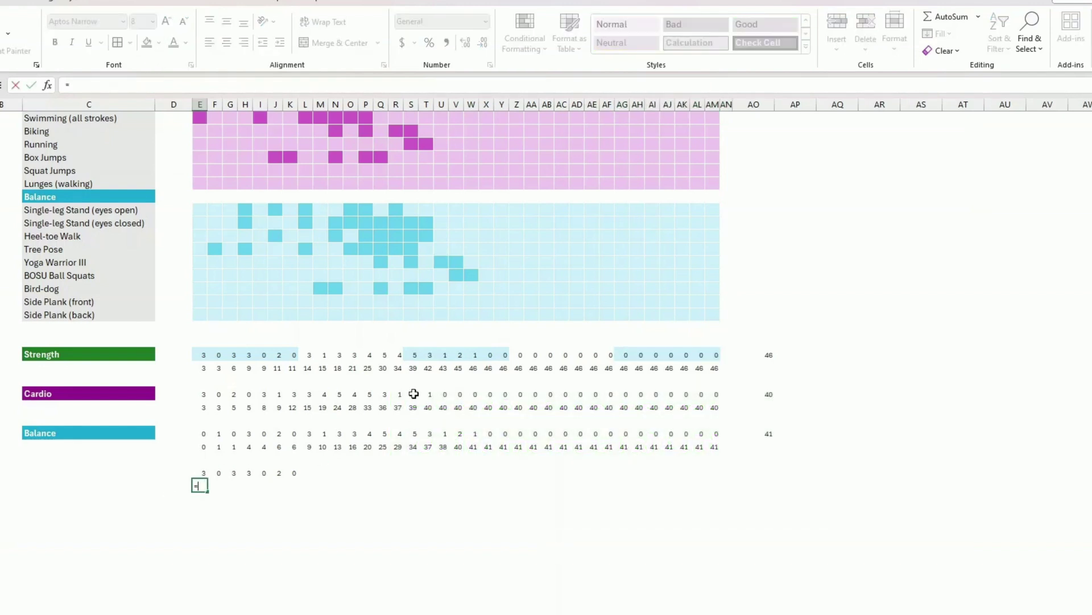
{"action": "left_click", "coordinate": [307, 354]}
{"action": "key", "text": "Return"}
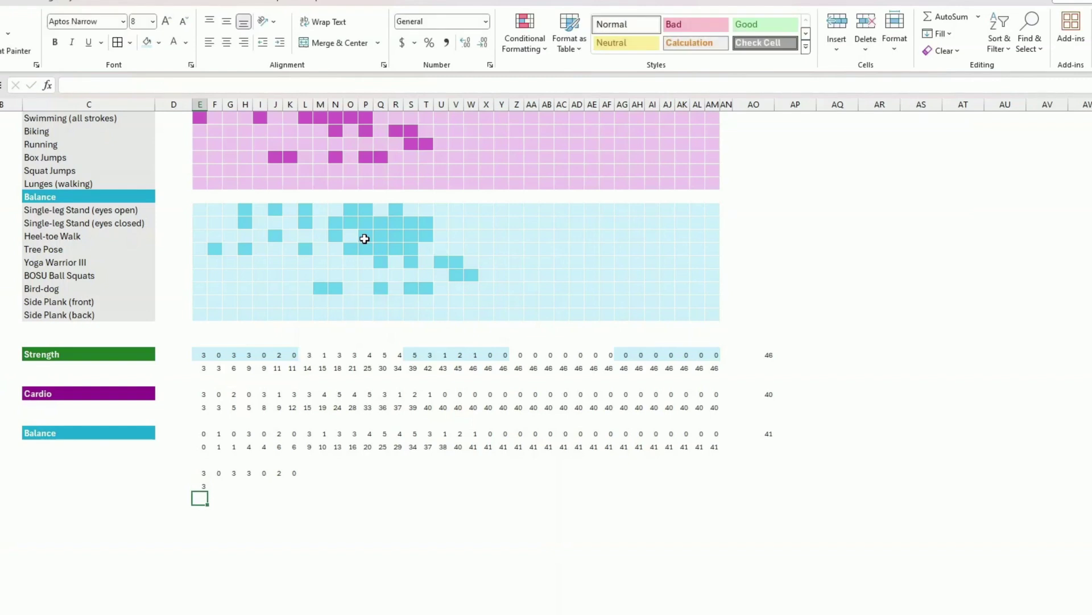
{"action": "type", "text": "="}
{"action": "left_click", "coordinate": [414, 354]}
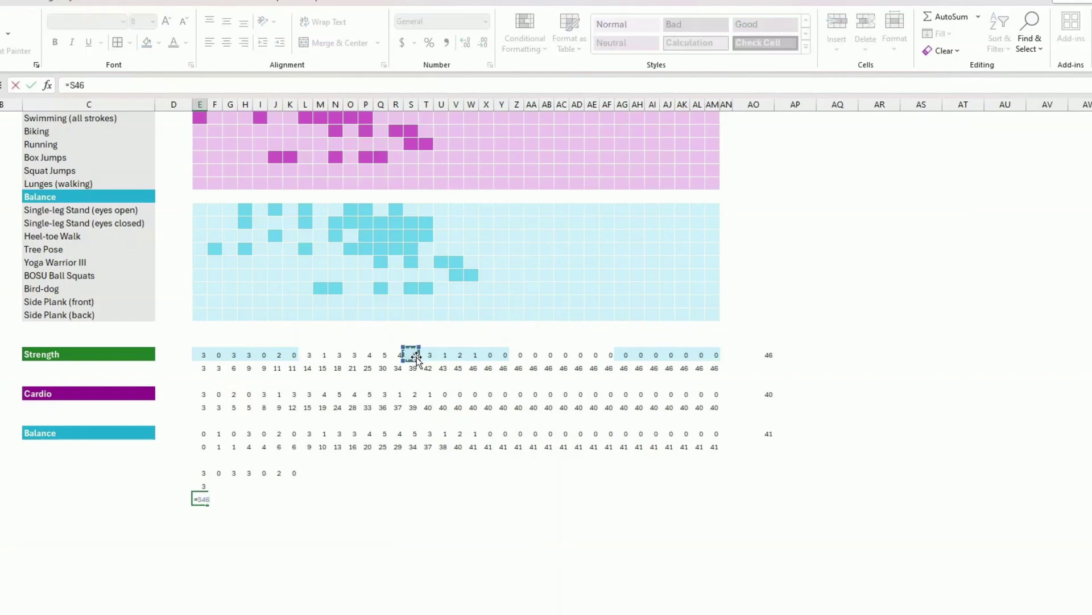
{"action": "key", "text": "Return"}
{"action": "type", "text": "="}
{"action": "left_click", "coordinate": [518, 353]}
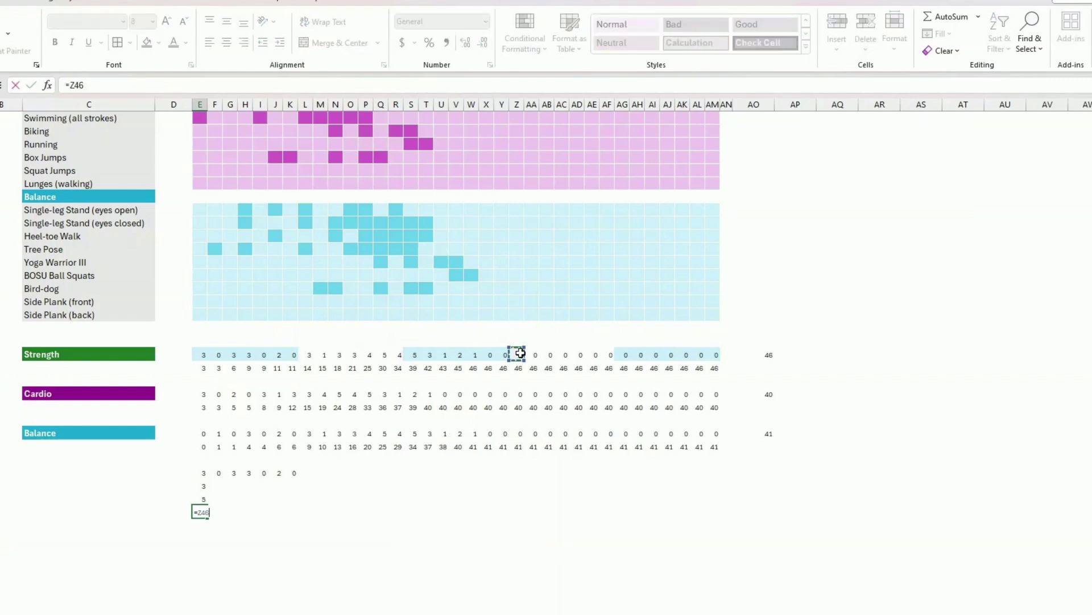
{"action": "key", "text": "Return"}
{"action": "type", "text": "="}
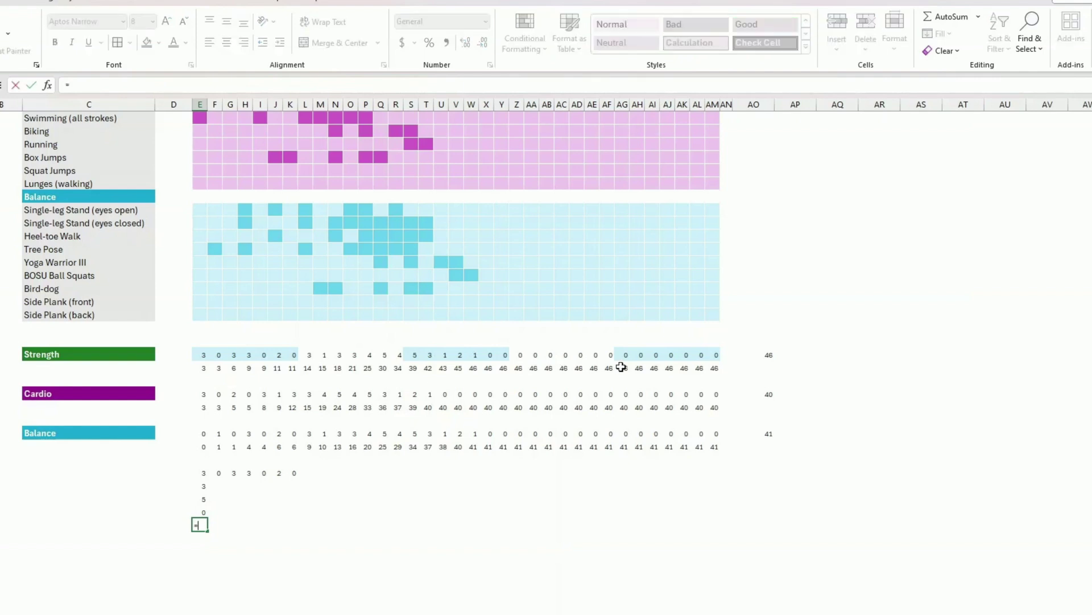
{"action": "left_click", "coordinate": [622, 354]}
{"action": "key", "text": "Return"}
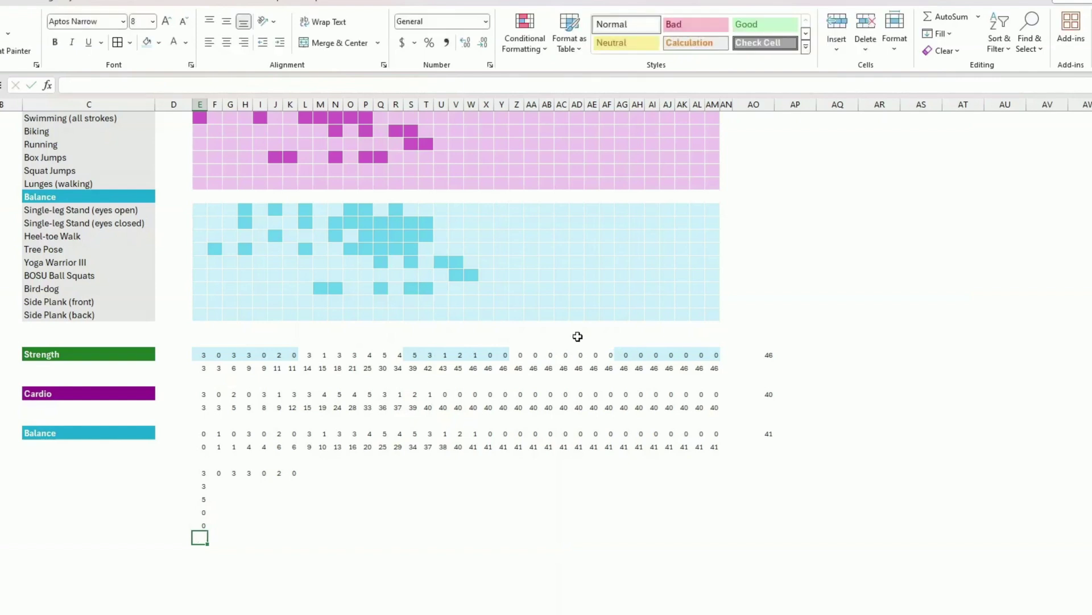
Step: Fill the weekly Strength links in E55:E59 across to column K and shade the block E55:K59 light green
{"action": "left_click_drag", "start_coordinate": [205, 474], "coordinate": [210, 515]}
{"action": "left_click_drag", "start_coordinate": [207, 474], "coordinate": [297, 533]}
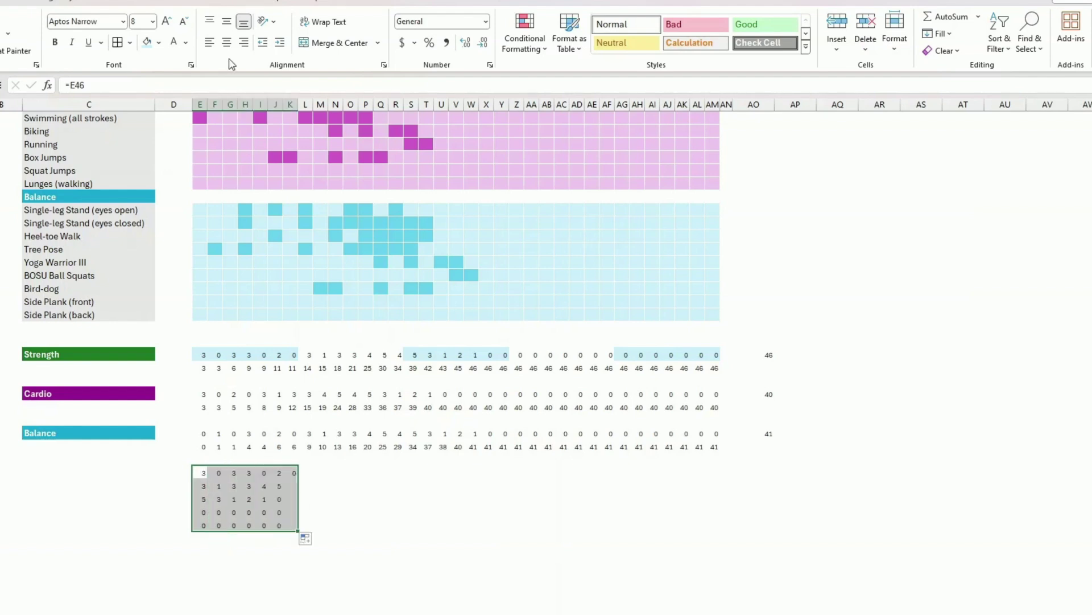
{"action": "left_click", "coordinate": [147, 43]}
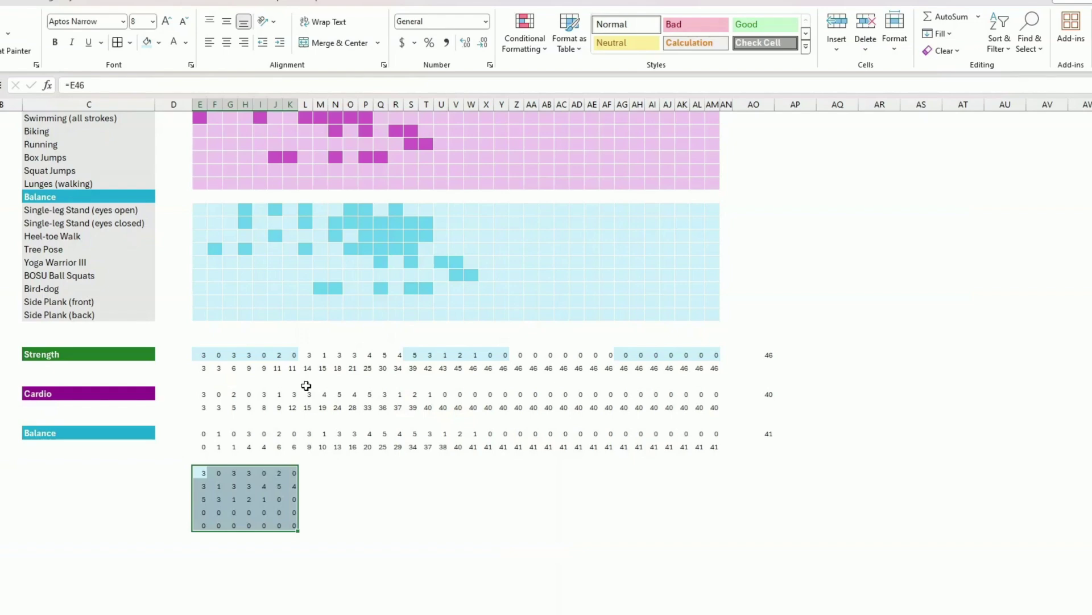
{"action": "left_click", "coordinate": [159, 43]}
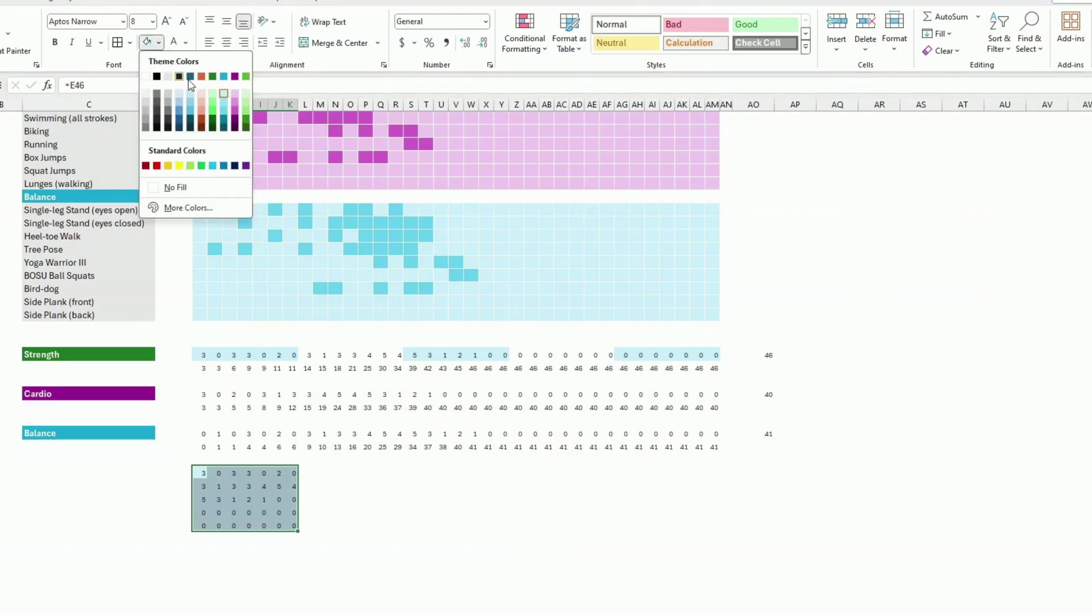
{"action": "left_click", "coordinate": [212, 106]}
Step: Link S55 to S59 to the Cardio week-start counts E49, L49, S49, Z49 and AG49, and fill them across to column Y
{"action": "scroll", "coordinate": [449, 410], "scroll_direction": "up", "scroll_amount": 9}
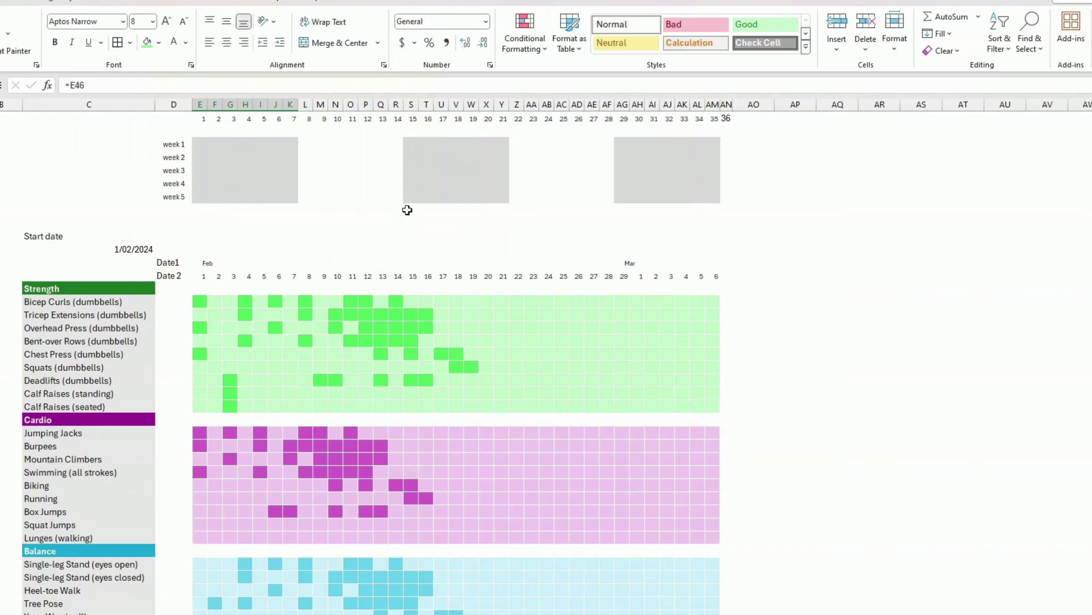
{"action": "left_click_drag", "start_coordinate": [407, 210], "coordinate": [419, 605]}
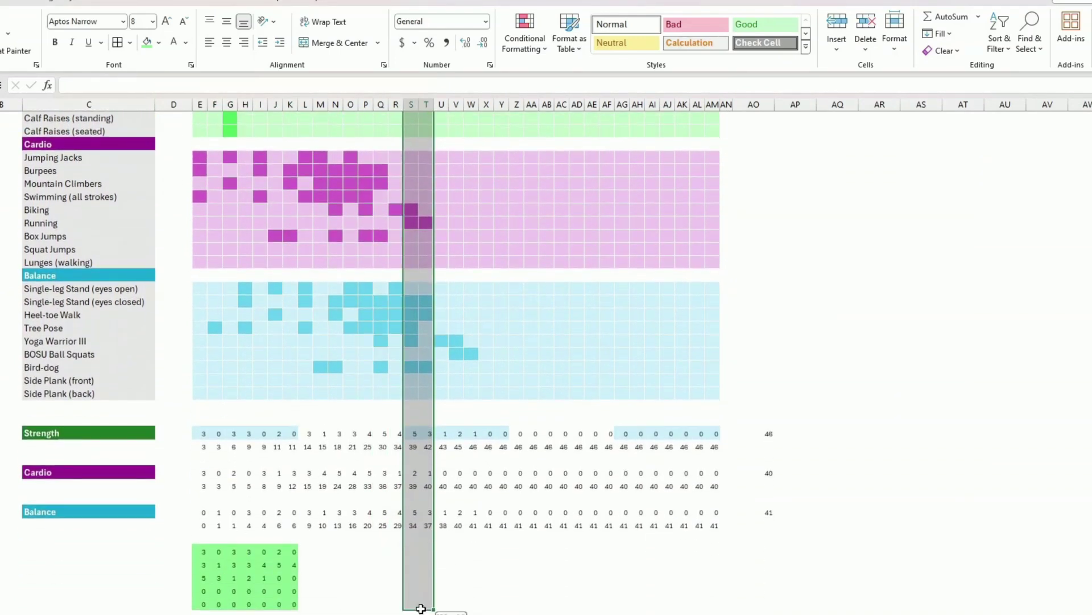
{"action": "left_click", "coordinate": [408, 549]}
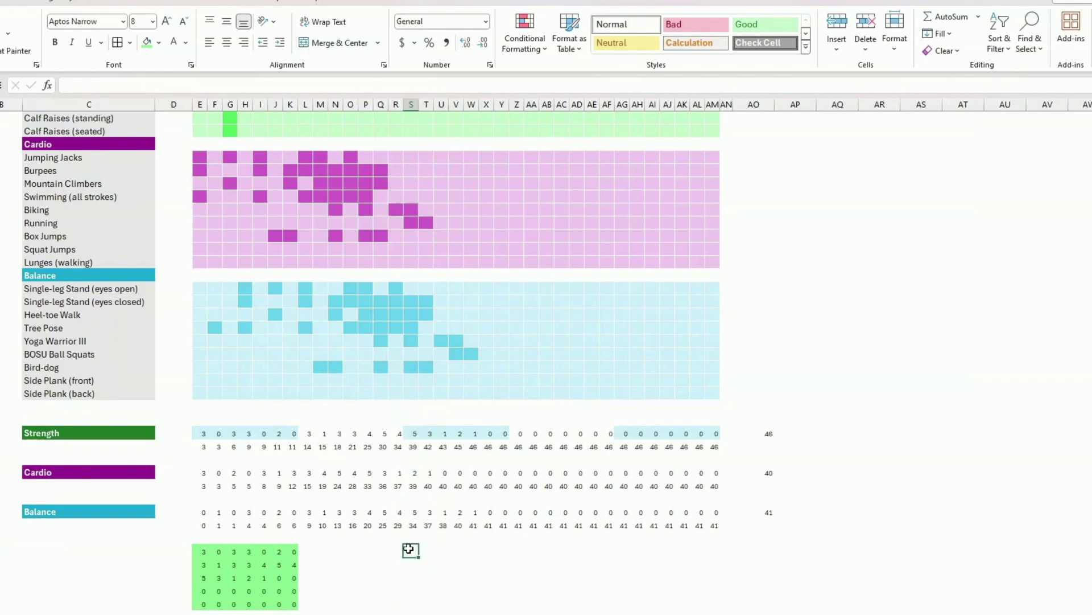
{"action": "type", "text": "="}
{"action": "left_click", "coordinate": [199, 473]}
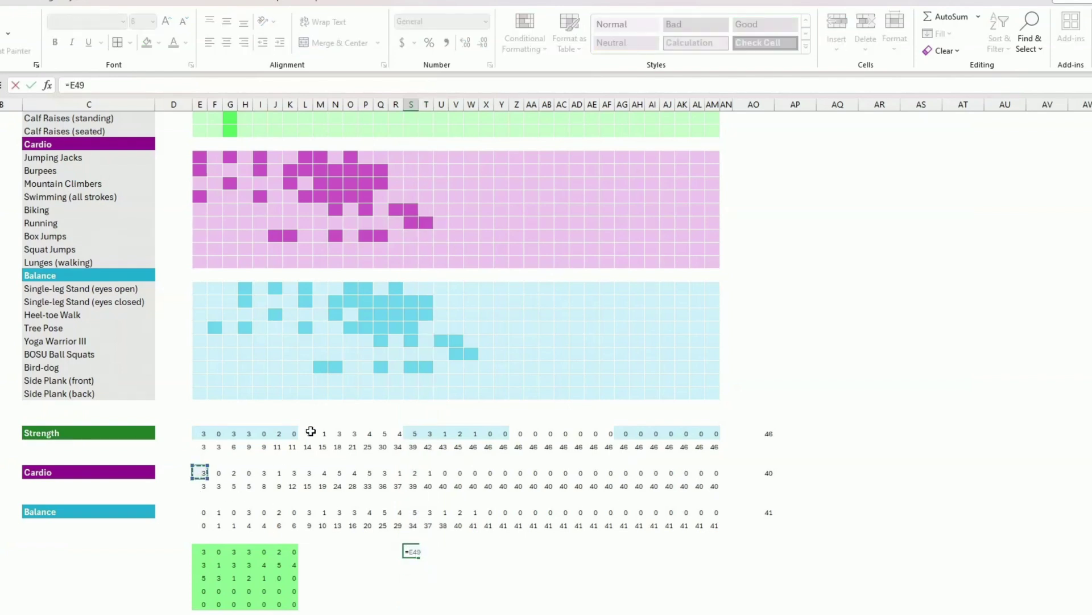
{"action": "key", "text": "Return"}
{"action": "key", "text": "ctrl+d"}
{"action": "key", "text": "Return"}
{"action": "type", "text": "="}
{"action": "left_click", "coordinate": [411, 474]}
{"action": "key", "text": "Return"}
{"action": "type", "text": "="}
{"action": "left_click", "coordinate": [517, 474]}
{"action": "key", "text": "Return"}
{"action": "type", "text": "="}
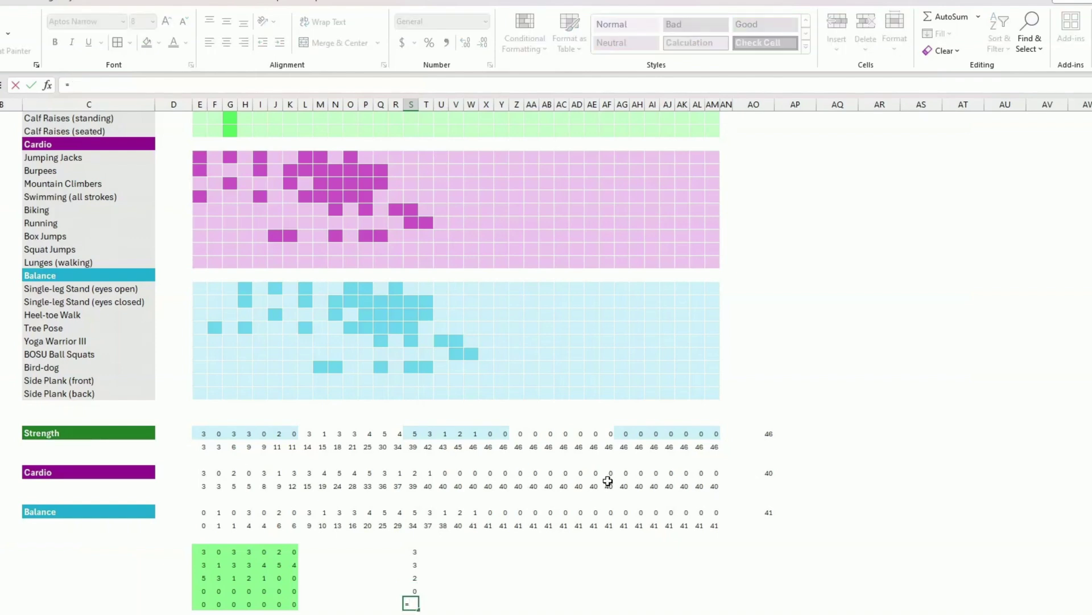
{"action": "left_click", "coordinate": [622, 473]}
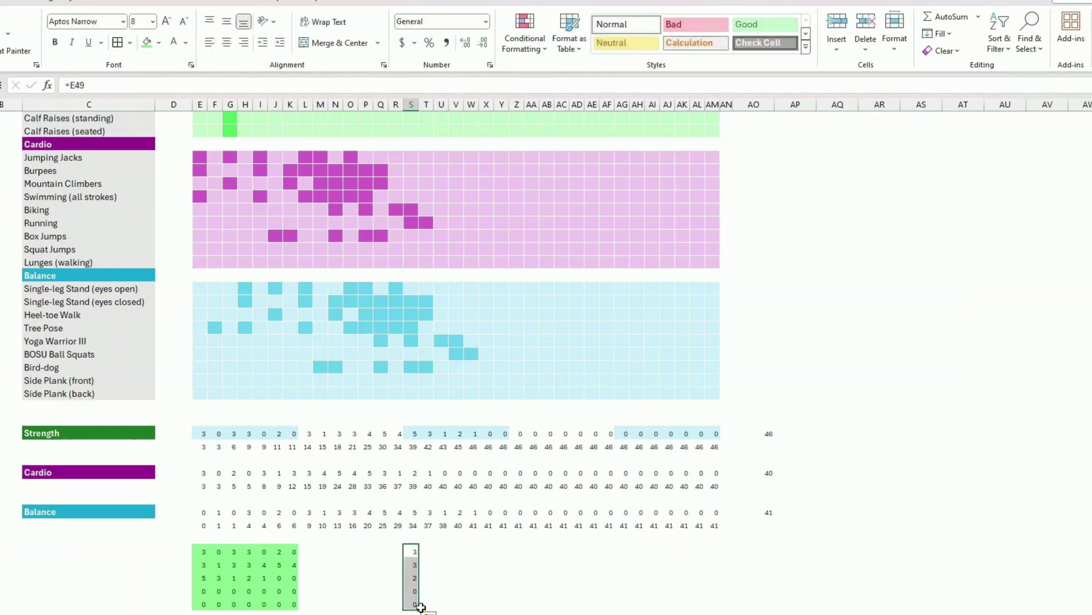
{"action": "left_click_drag", "start_coordinate": [420, 608], "coordinate": [514, 604]}
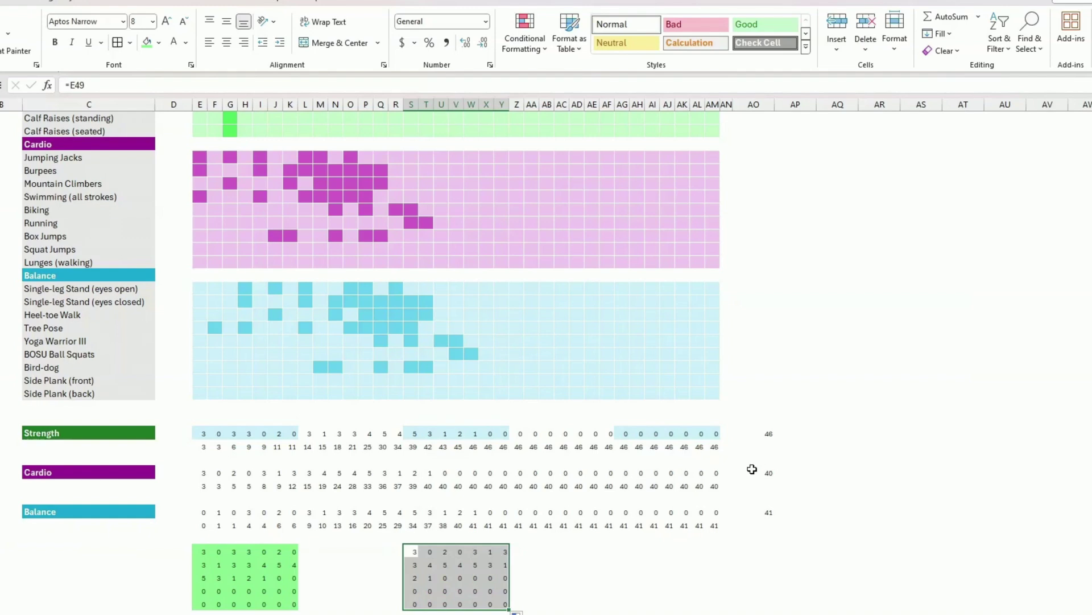
Step: Link cell AG55, under the first column of the third weekly block, to the first Balance count in E52
{"action": "scroll", "coordinate": [513, 388], "scroll_direction": "up", "scroll_amount": 7}
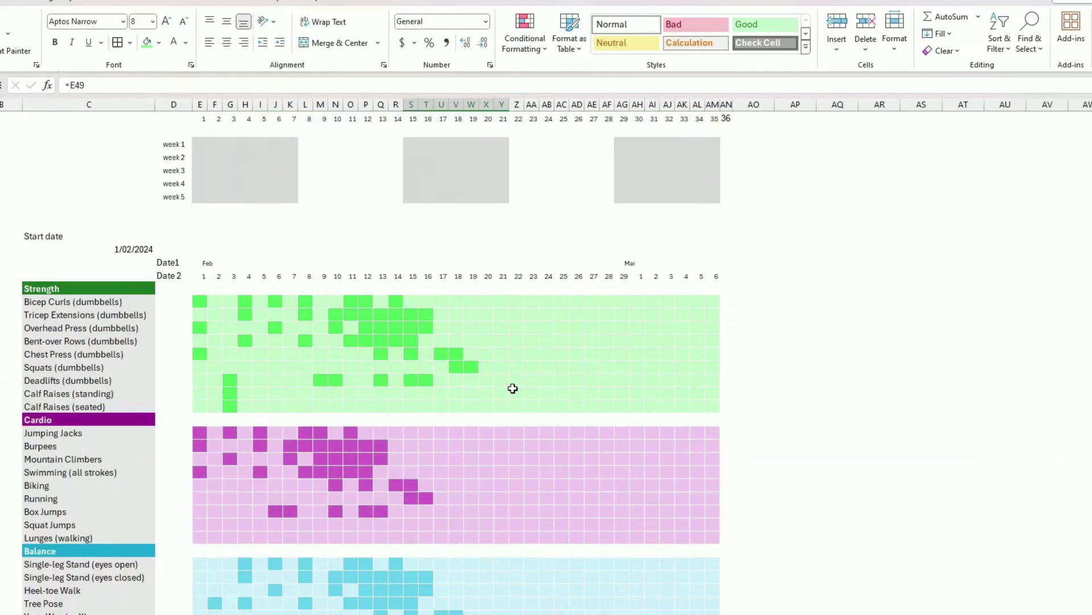
{"action": "left_click", "coordinate": [615, 210]}
{"action": "key", "text": "ctrl+space"}
{"action": "scroll", "coordinate": [612, 295], "scroll_direction": "down", "scroll_amount": 12}
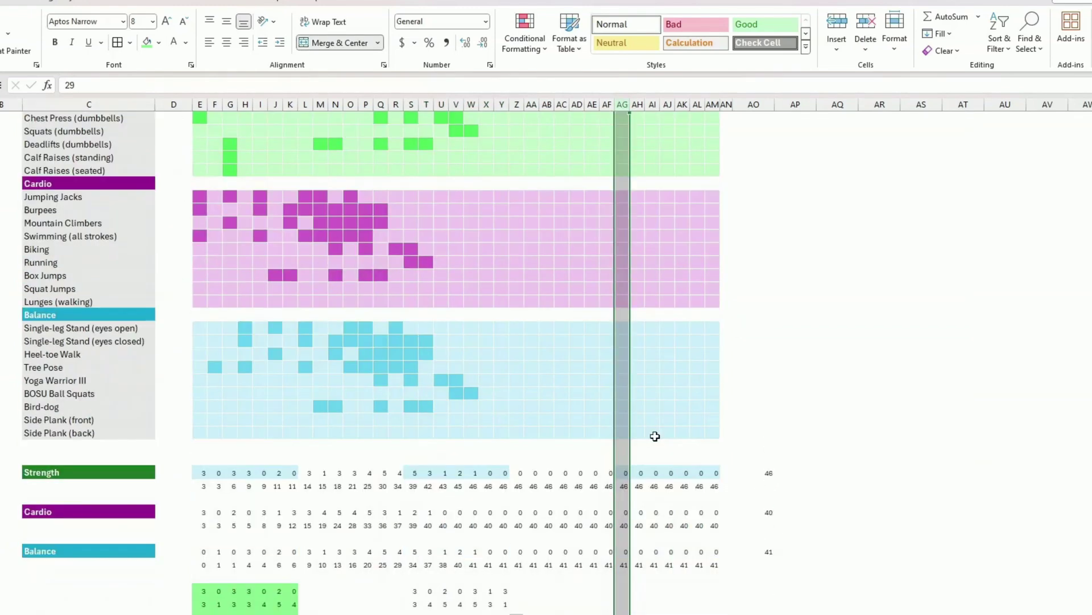
{"action": "left_click", "coordinate": [624, 354]}
{"action": "type", "text": "="}
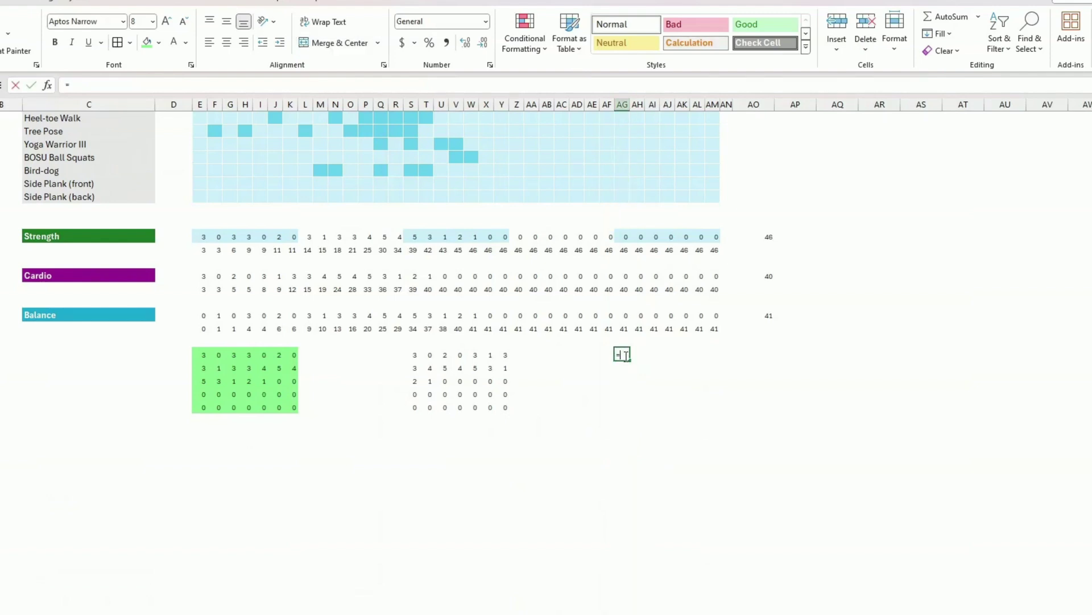
{"action": "left_click", "coordinate": [203, 314]}
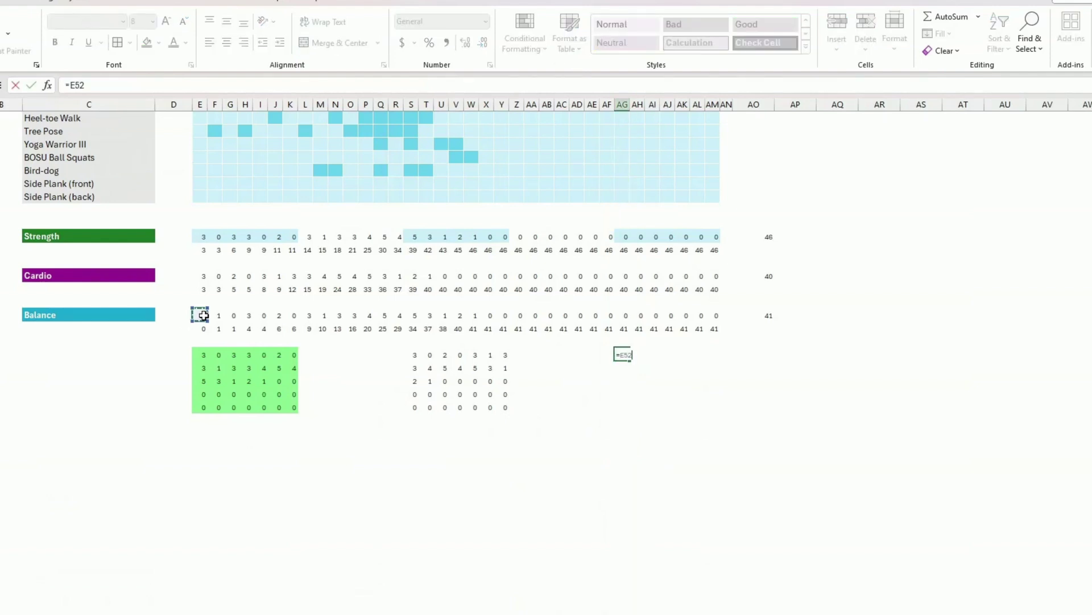
{"action": "key", "text": "Return"}
Step: Link AG56 to AG59 to the Balance week-start counts L52, S52, Z52 and AG52, and fill the block across to column AM
{"action": "type", "text": "="}
{"action": "left_click", "coordinate": [307, 315]}
{"action": "key", "text": "Return"}
{"action": "type", "text": "="}
{"action": "left_click", "coordinate": [413, 314]}
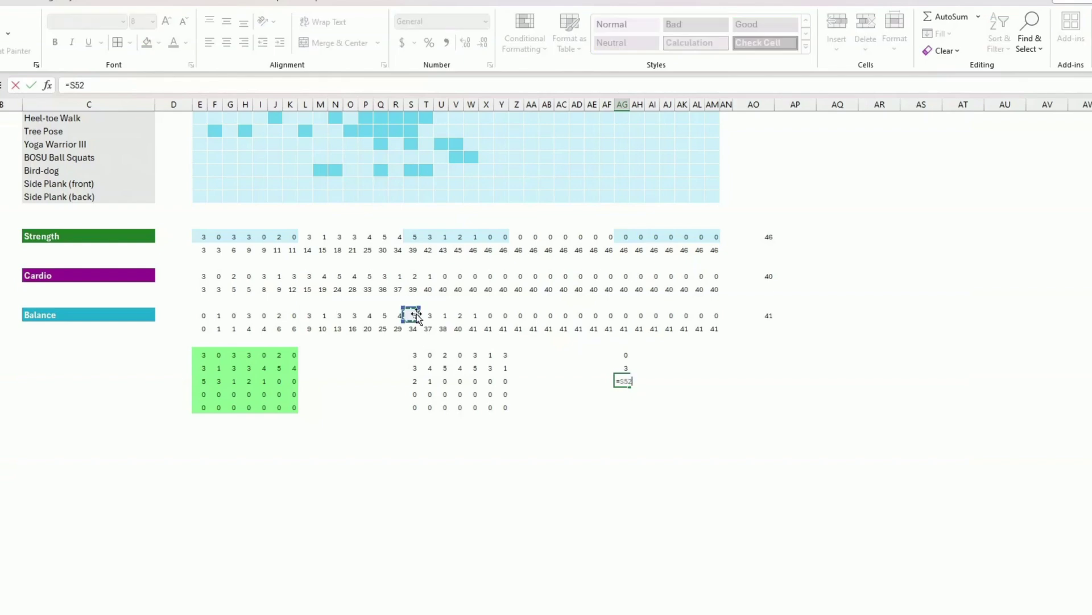
{"action": "key", "text": "Return"}
{"action": "type", "text": "="}
{"action": "left_click", "coordinate": [518, 315]}
{"action": "key", "text": "Return"}
{"action": "type", "text": "="}
{"action": "left_click", "coordinate": [620, 315]}
{"action": "key", "text": "Return"}
{"action": "left_click_drag", "start_coordinate": [624, 354], "coordinate": [720, 475]}
Step: Shade the first week 1 to week 5 block, columns E to K, with the light green theme color
{"action": "scroll", "coordinate": [720, 475], "scroll_direction": "up", "scroll_amount": 12}
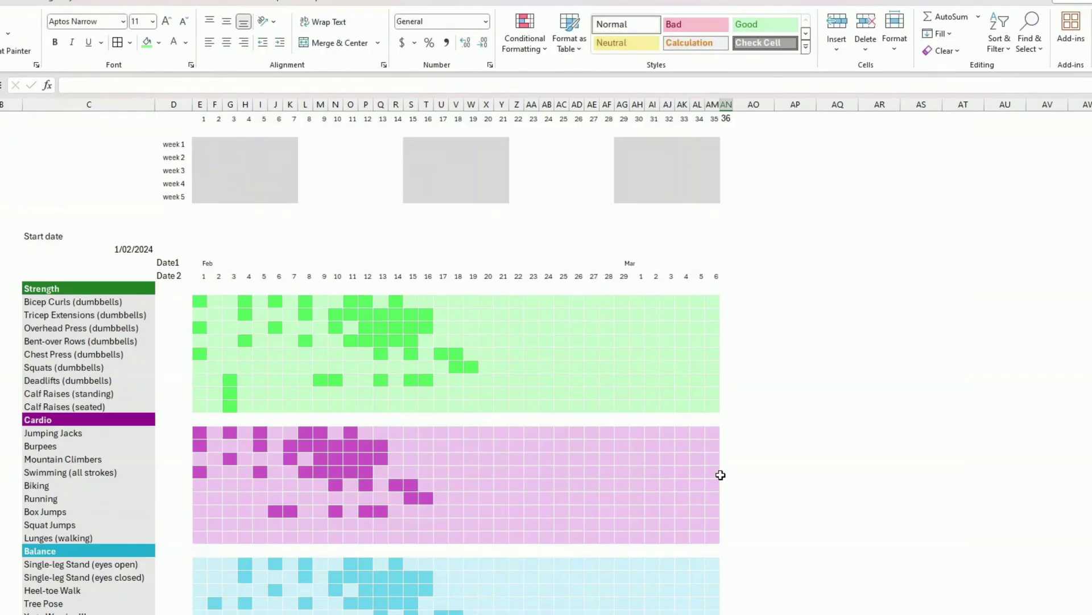
{"action": "scroll", "coordinate": [720, 475], "scroll_direction": "down", "scroll_amount": 9}
{"action": "left_click", "coordinate": [517, 499]}
{"action": "scroll", "coordinate": [513, 486], "scroll_direction": "up", "scroll_amount": 9}
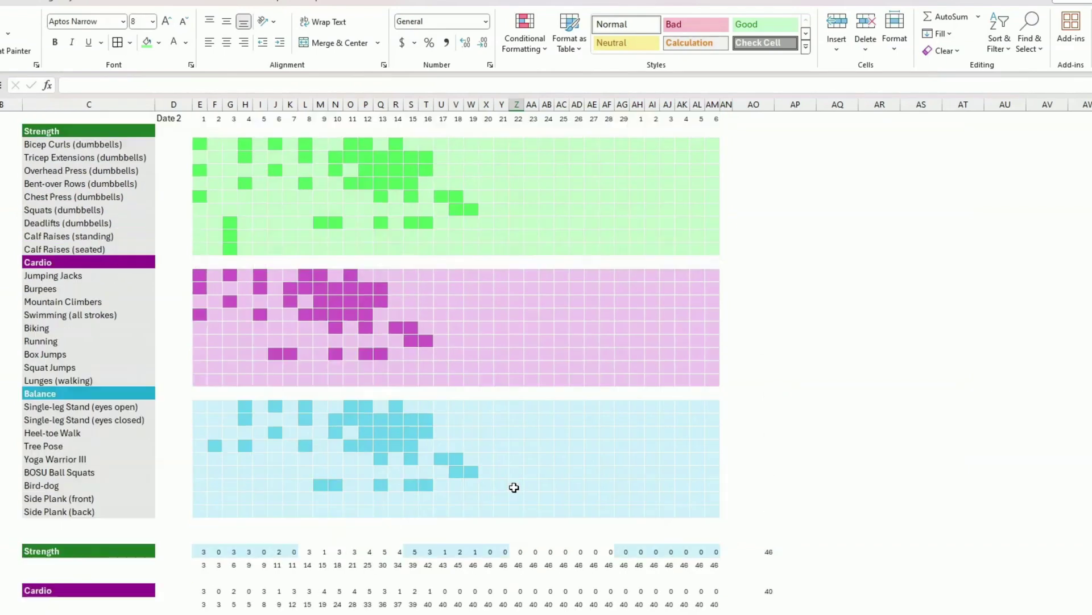
{"action": "scroll", "coordinate": [525, 472], "scroll_direction": "down", "scroll_amount": 5}
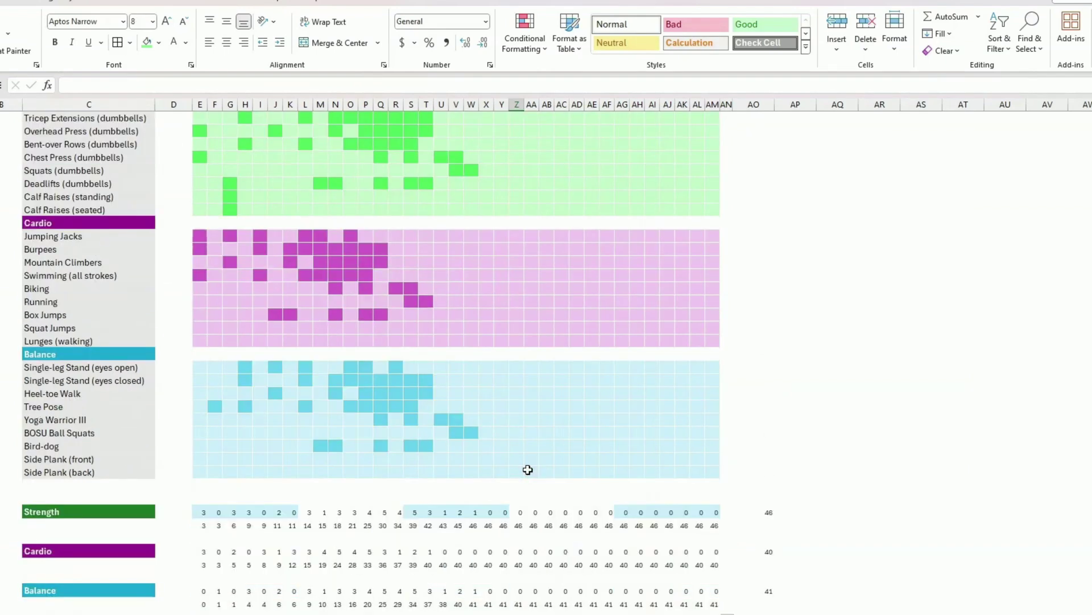
{"action": "scroll", "coordinate": [526, 469], "scroll_direction": "up", "scroll_amount": 5}
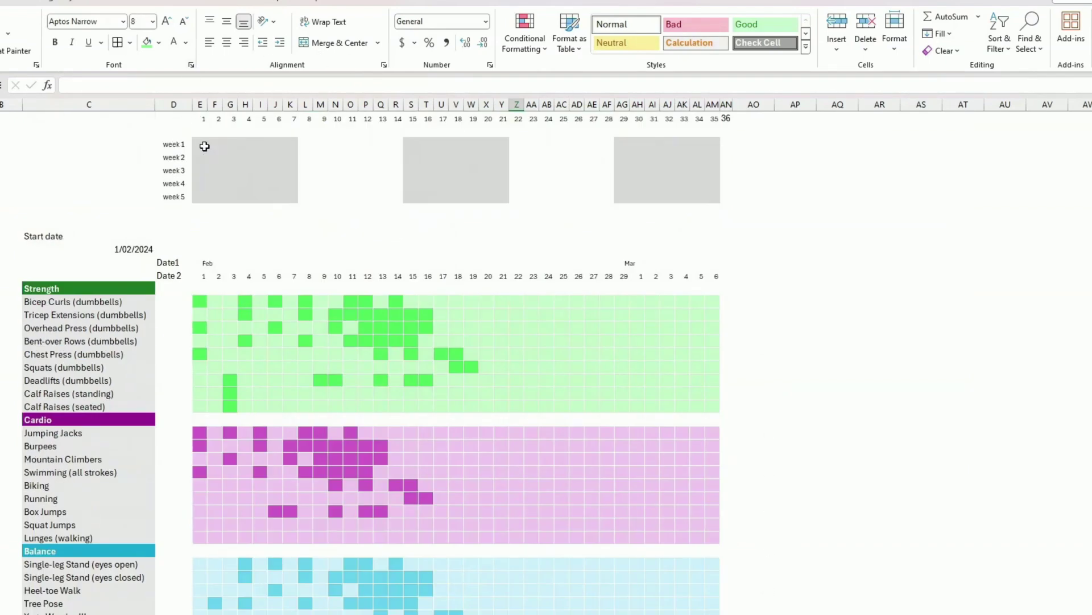
{"action": "left_click", "coordinate": [198, 143]}
{"action": "left_click_drag", "start_coordinate": [198, 139], "coordinate": [294, 194]}
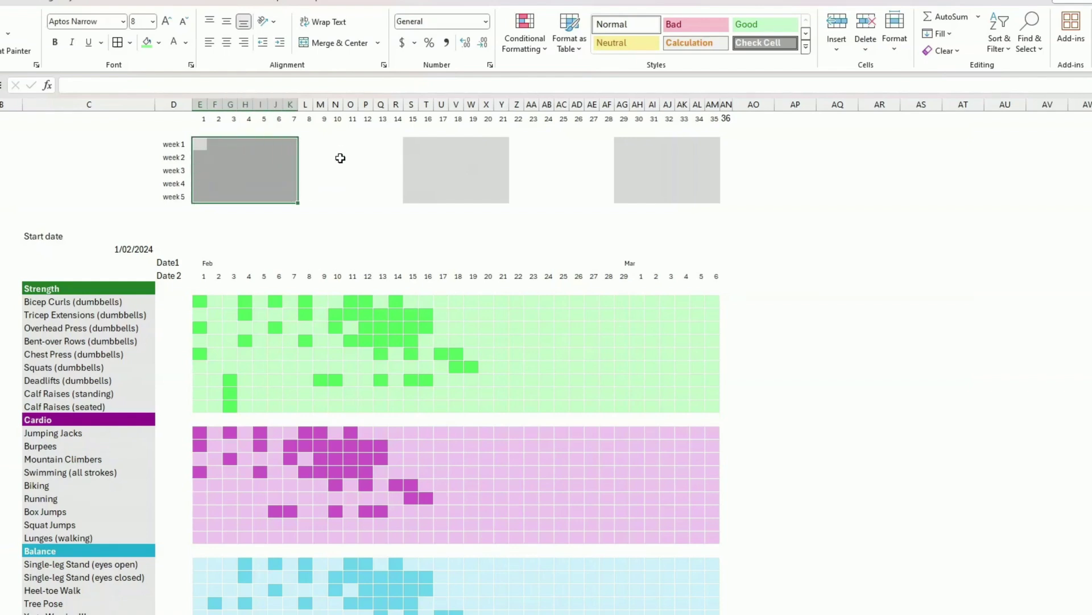
{"action": "left_click", "coordinate": [158, 42]}
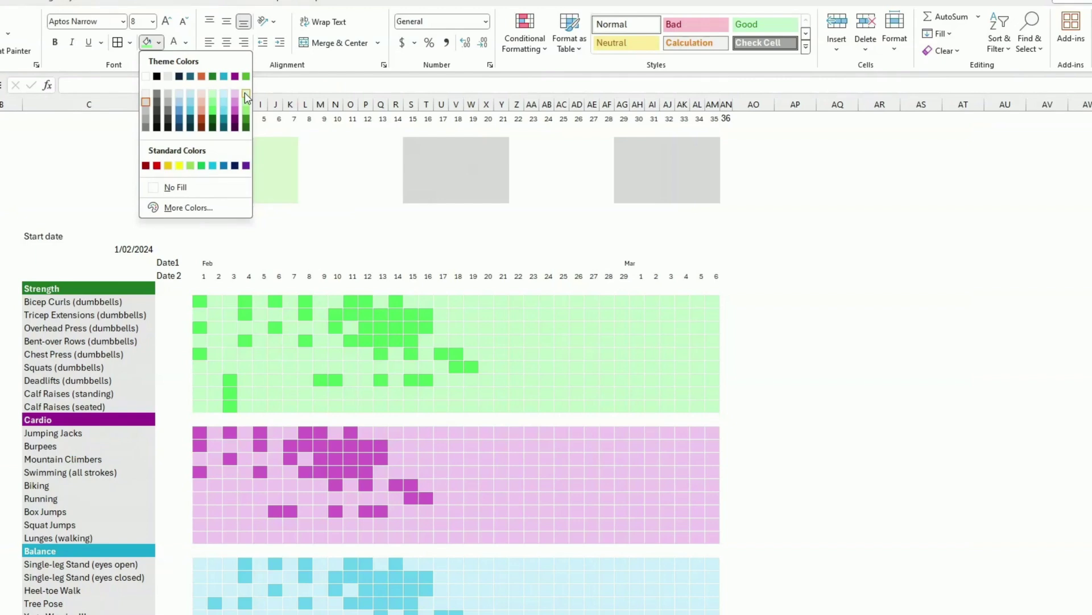
{"action": "left_click", "coordinate": [211, 94]}
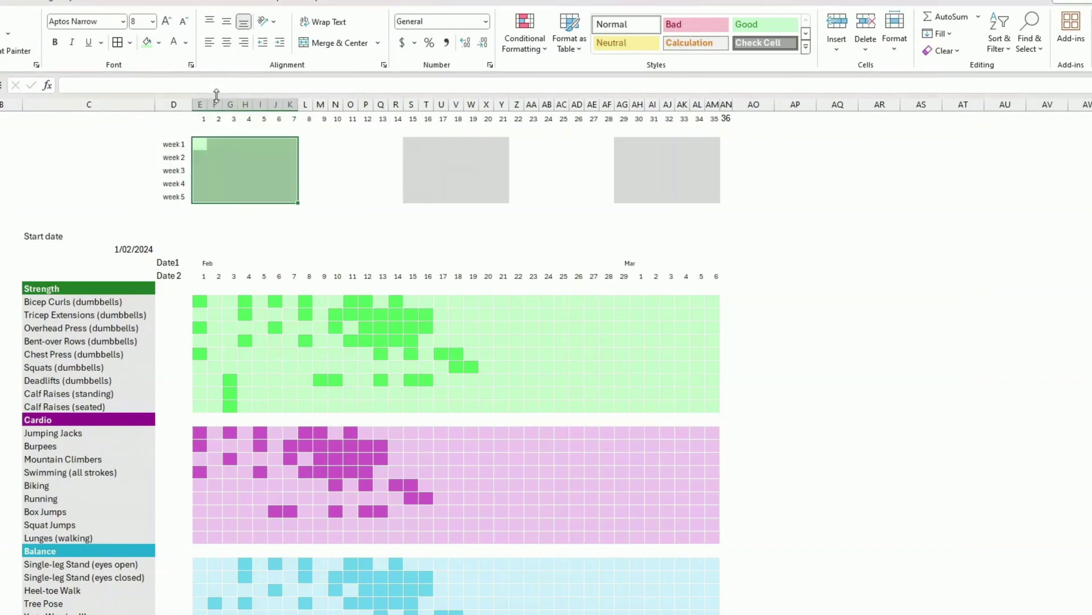
{"action": "left_click", "coordinate": [242, 147]}
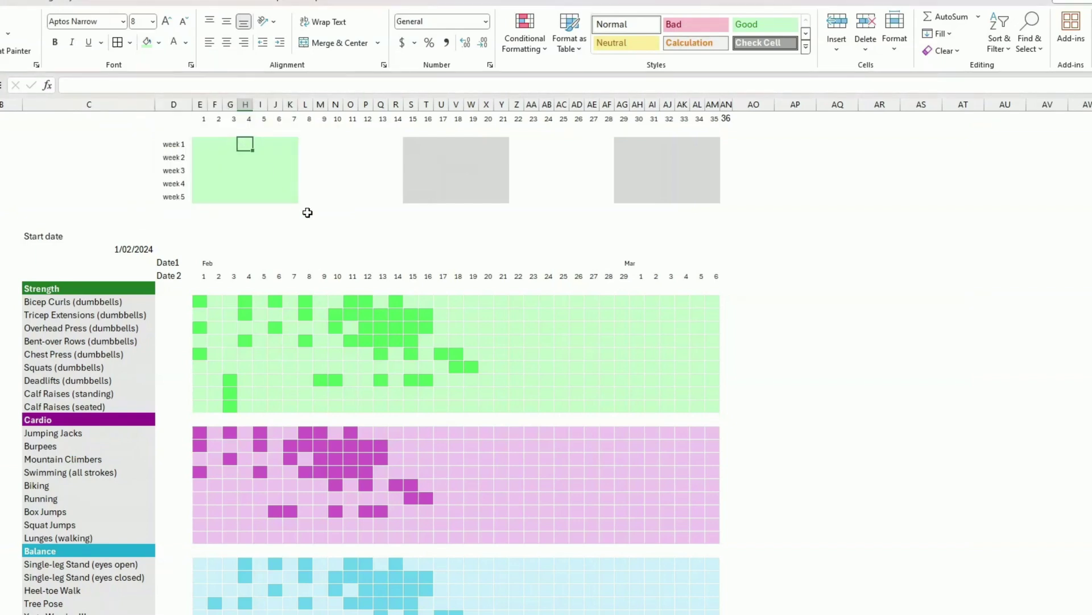
Step: Lighten the fill of the first weekly block, columns E to K, to the custom green #D7F5DB
{"action": "left_click", "coordinate": [196, 143]}
{"action": "left_click_drag", "start_coordinate": [197, 143], "coordinate": [286, 194]}
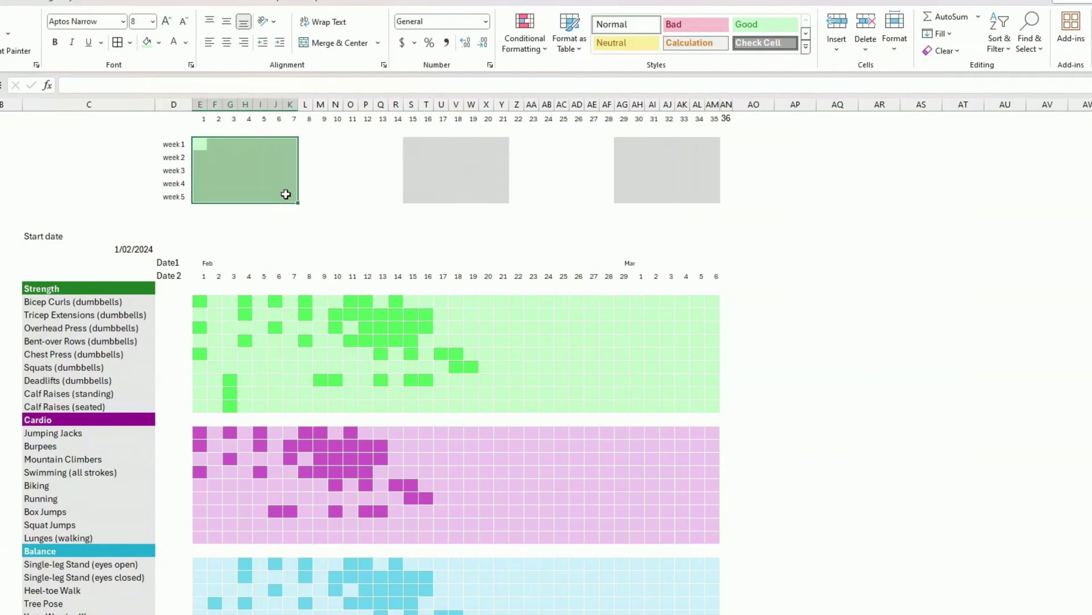
{"action": "left_click", "coordinate": [159, 44]}
{"action": "left_click", "coordinate": [193, 206]}
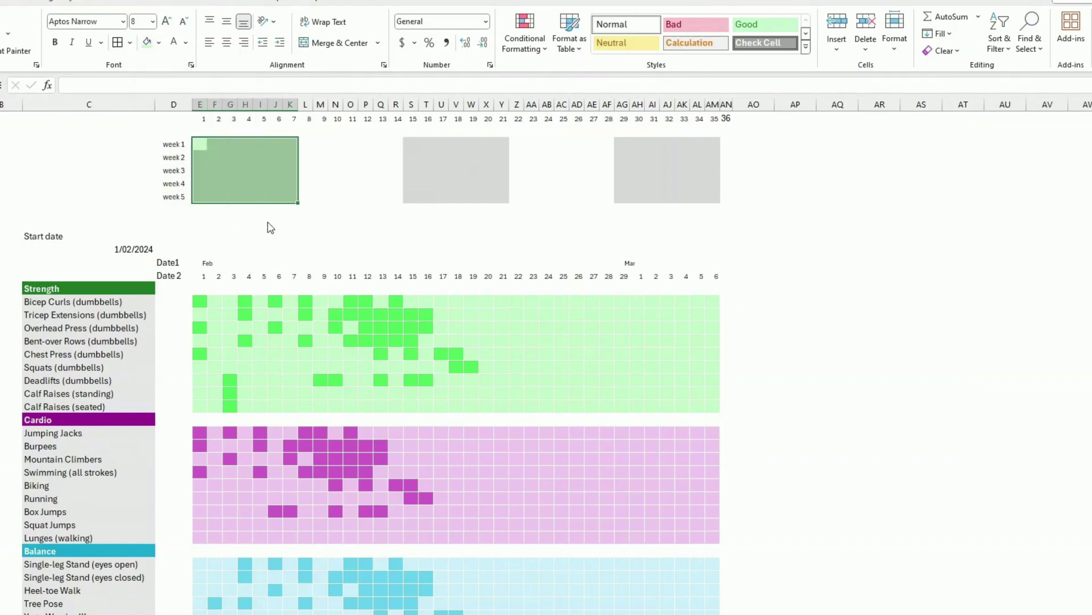
{"action": "left_click_drag", "start_coordinate": [813, 196], "coordinate": [812, 191]}
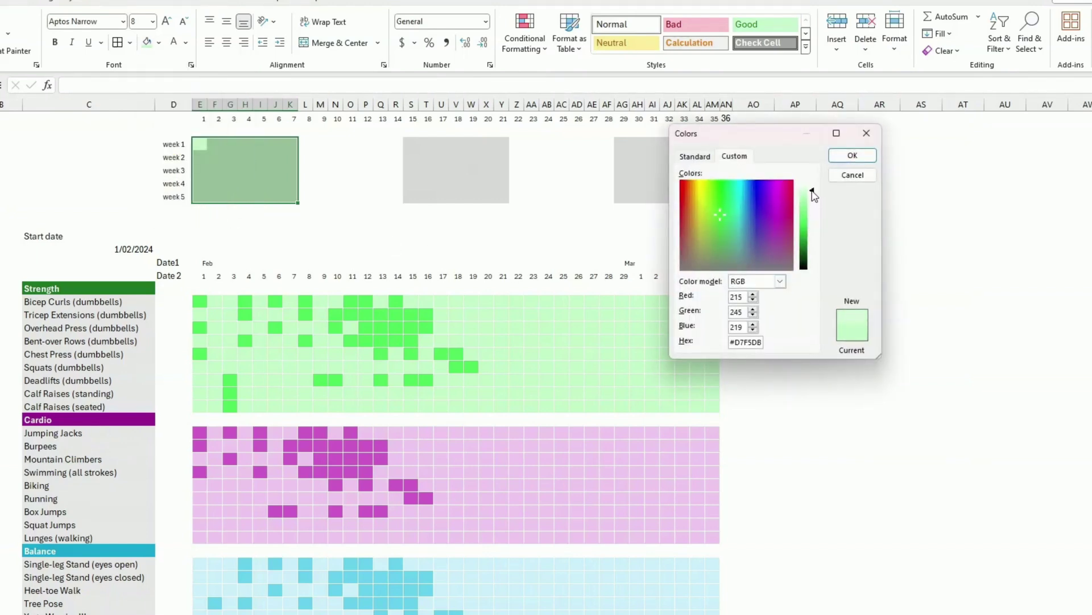
{"action": "left_click", "coordinate": [846, 155]}
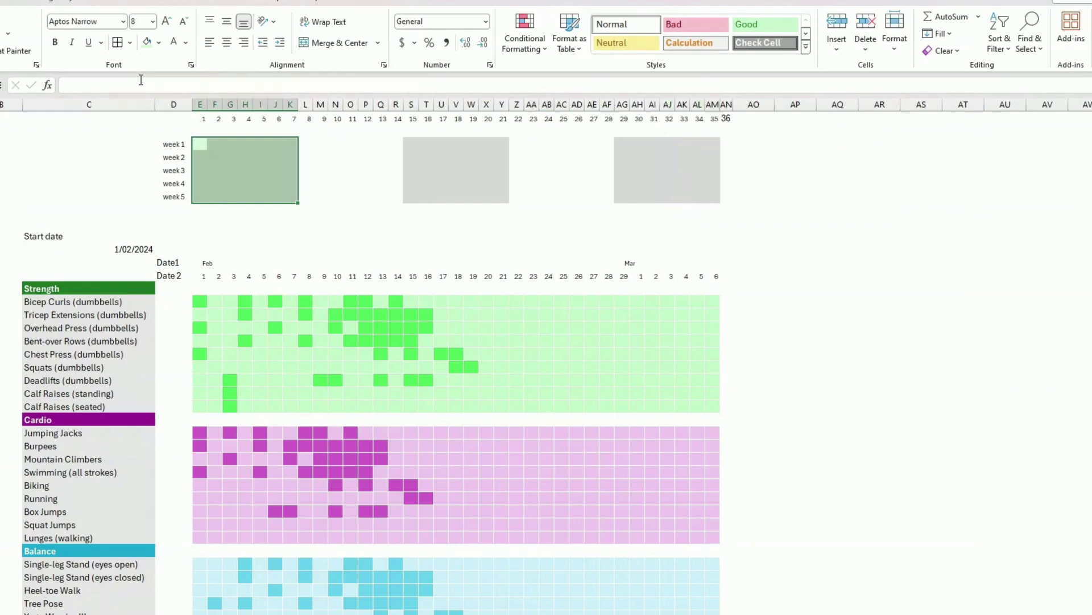
Step: Add light grey outline and inside borders to the first weekly block
{"action": "left_click", "coordinate": [130, 42]}
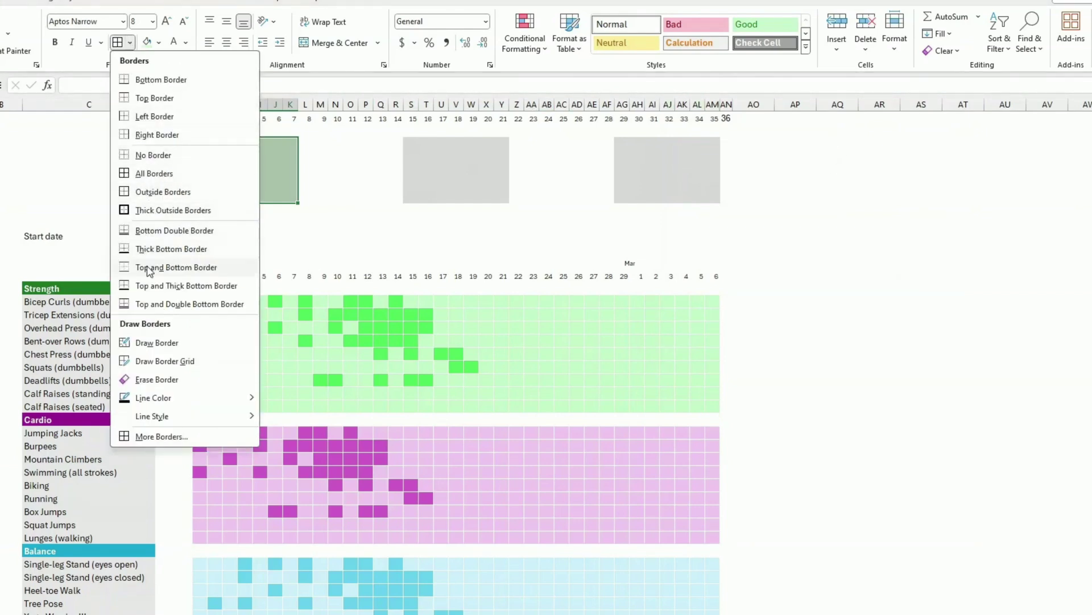
{"action": "left_click", "coordinate": [176, 437]}
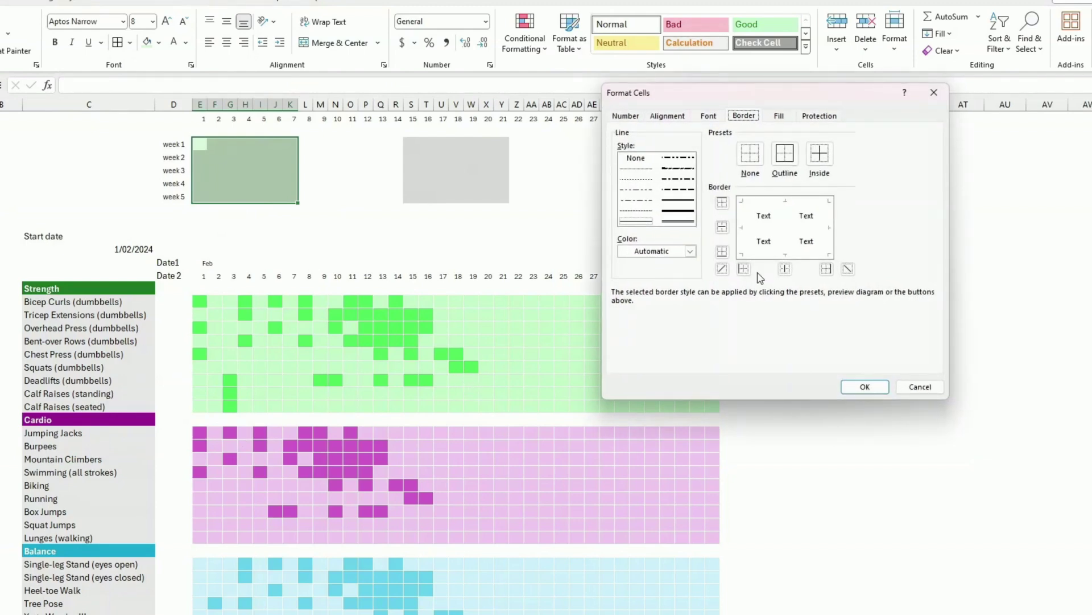
{"action": "left_click", "coordinate": [690, 250]}
{"action": "left_click", "coordinate": [647, 304]}
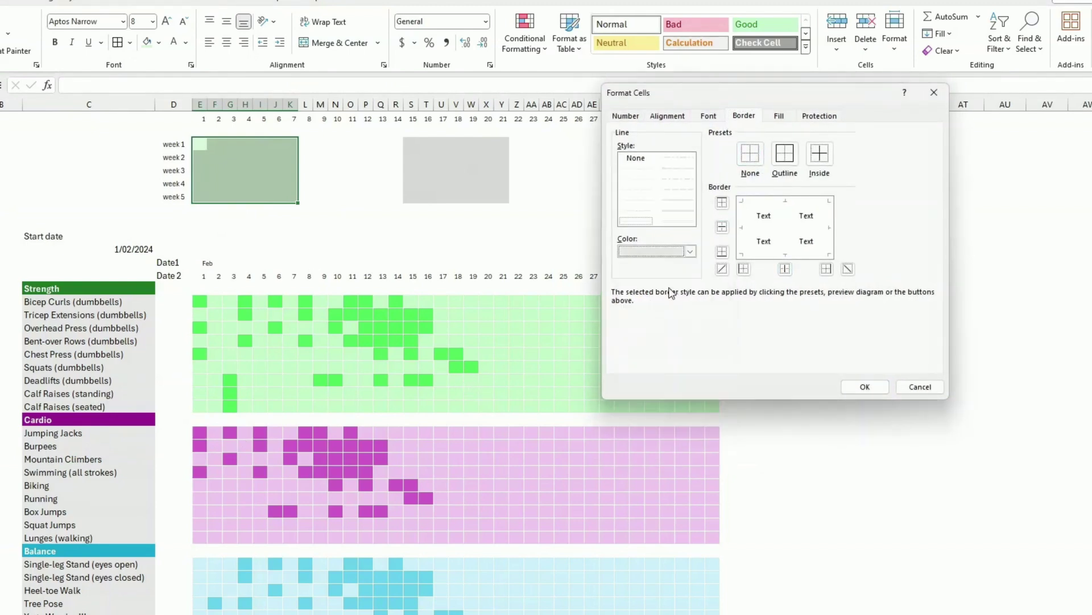
{"action": "left_click", "coordinate": [785, 154]}
{"action": "left_click", "coordinate": [819, 153]}
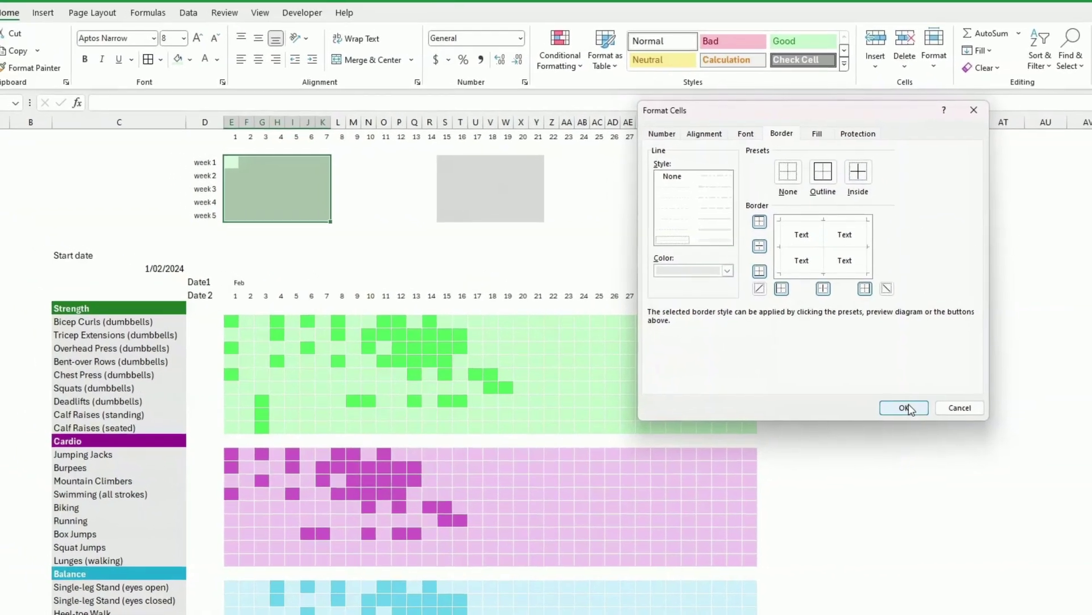
{"action": "left_click", "coordinate": [866, 387]}
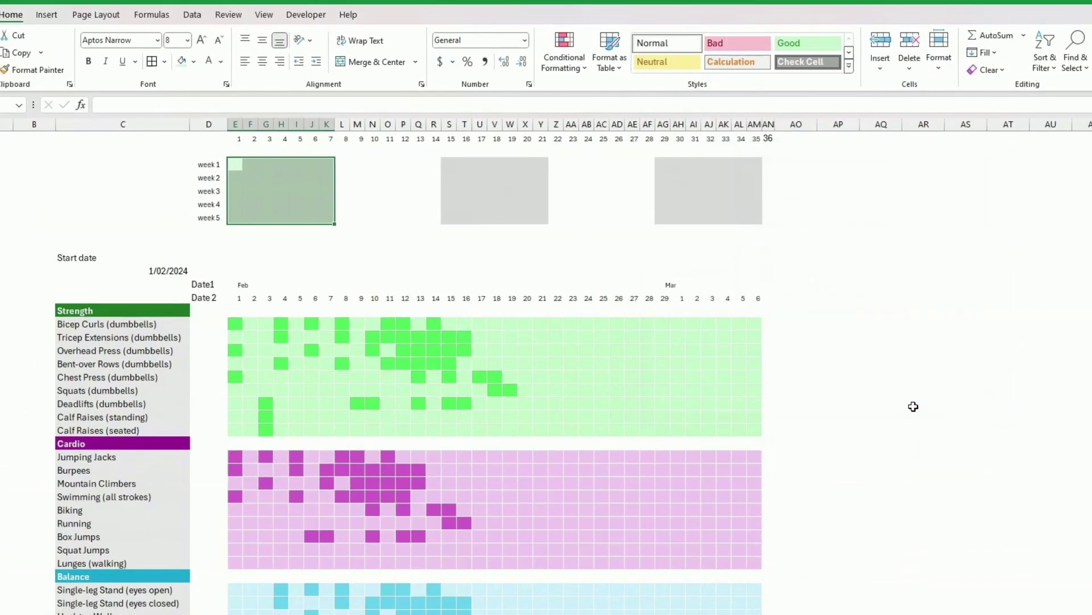
{"action": "left_click", "coordinate": [385, 253]}
Step: Insert the Webdings solid circle symbol, character code 110, in the week 1 cell of column E
{"action": "left_click", "coordinate": [235, 168]}
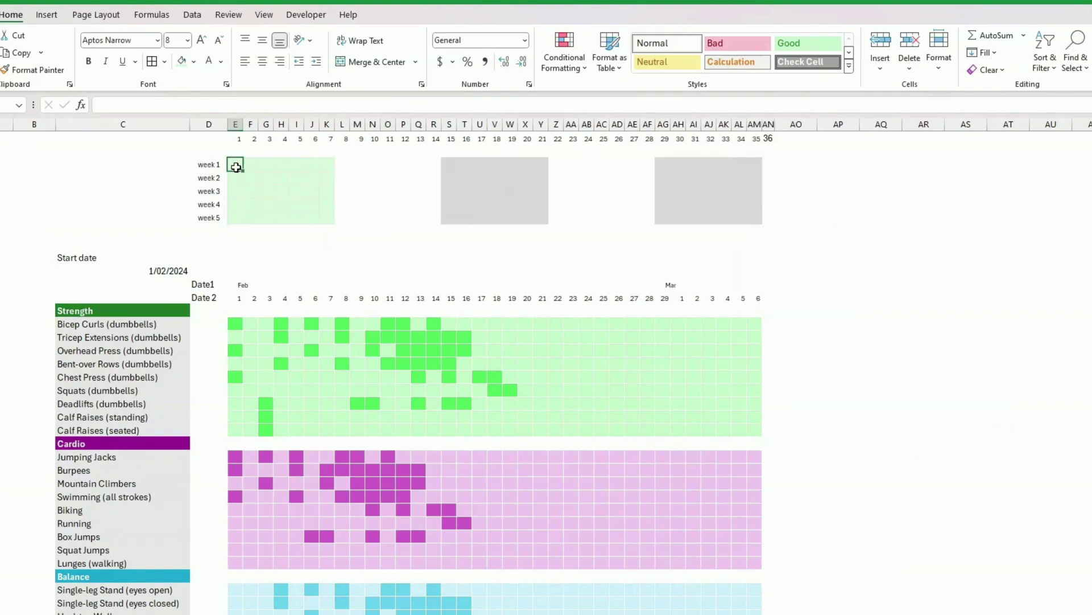
{"action": "left_click", "coordinate": [44, 17]}
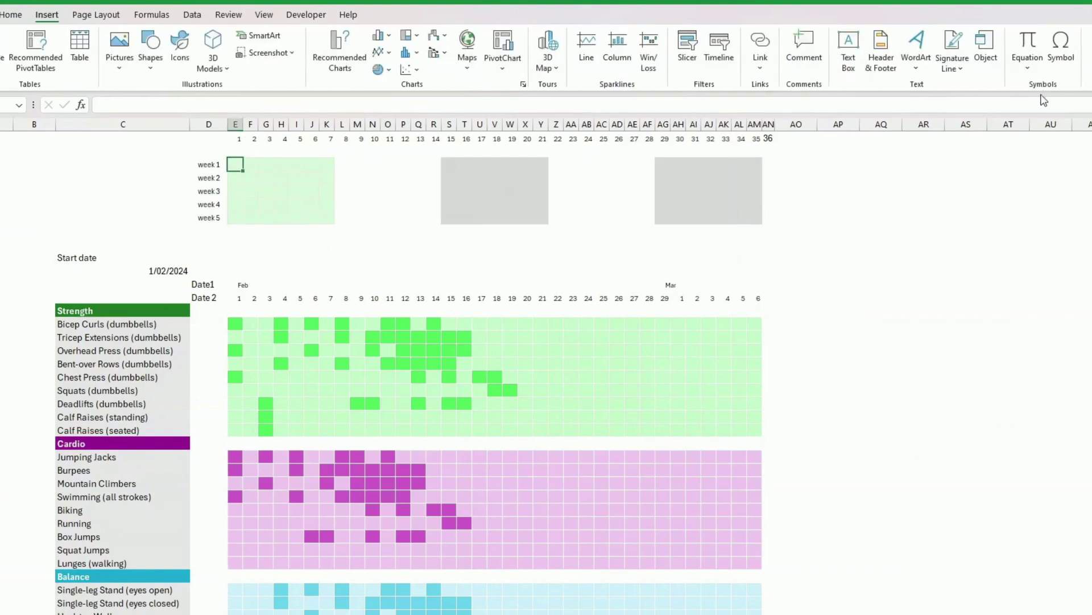
{"action": "left_click", "coordinate": [1061, 46]}
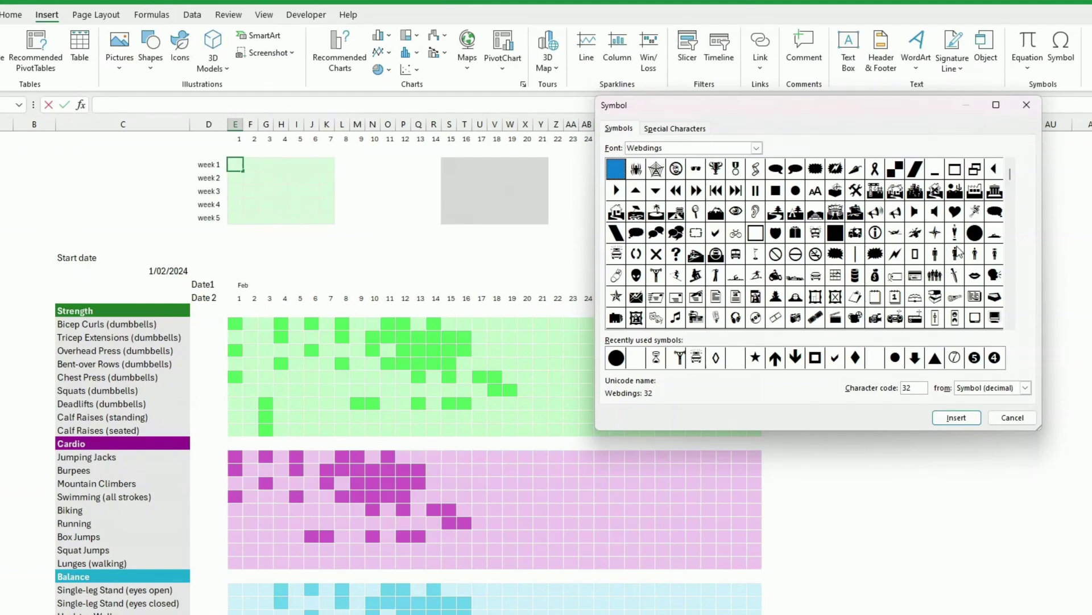
{"action": "left_click", "coordinate": [616, 360]}
{"action": "left_click", "coordinate": [948, 418]}
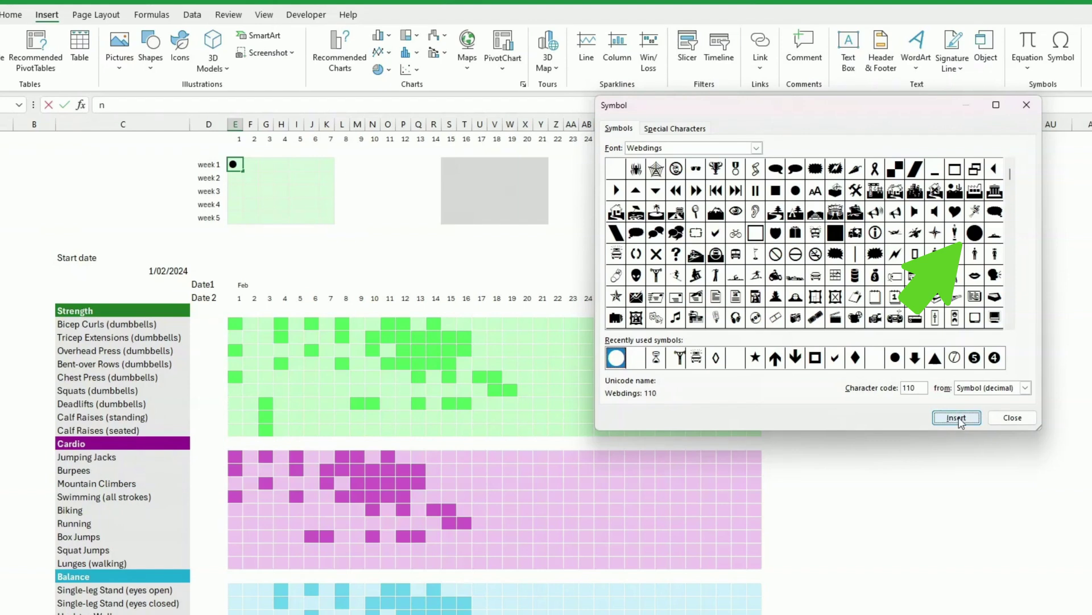
{"action": "left_click", "coordinate": [1013, 417]}
{"action": "left_click", "coordinate": [281, 192]}
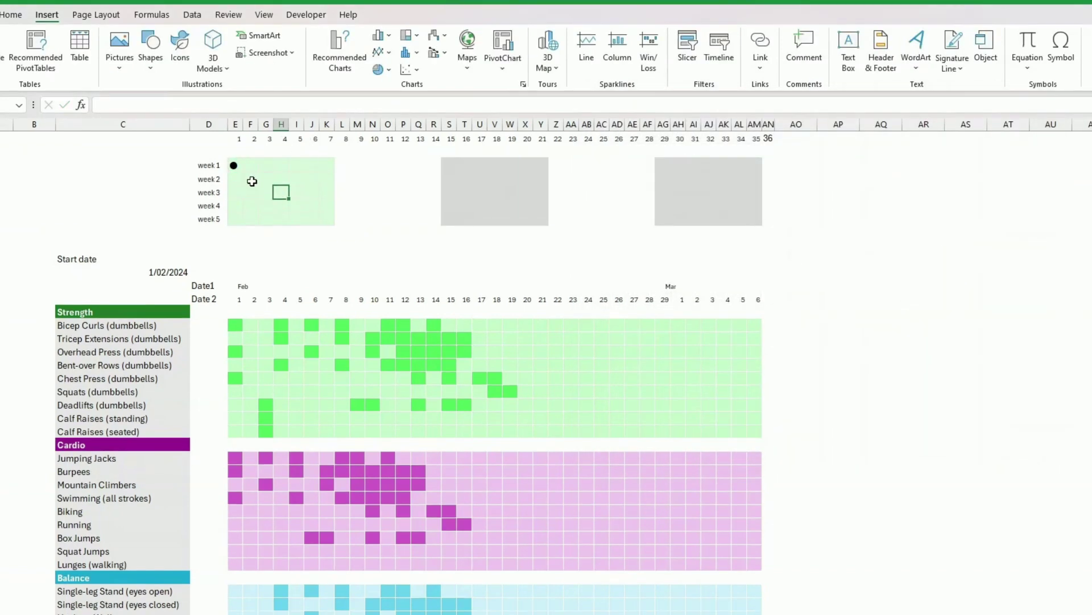
Step: Center the cells of the first weekly block both ways and set their font color to light grey
{"action": "left_click", "coordinate": [235, 164]}
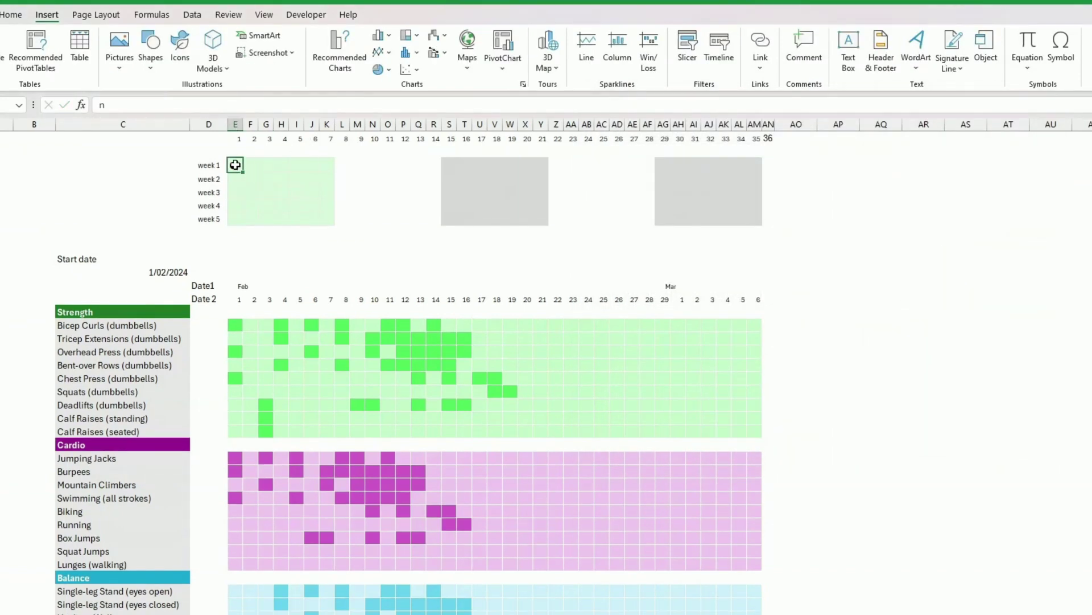
{"action": "left_click", "coordinate": [12, 14]}
{"action": "left_click_drag", "start_coordinate": [235, 165], "coordinate": [327, 217]}
{"action": "left_click", "coordinate": [222, 61]}
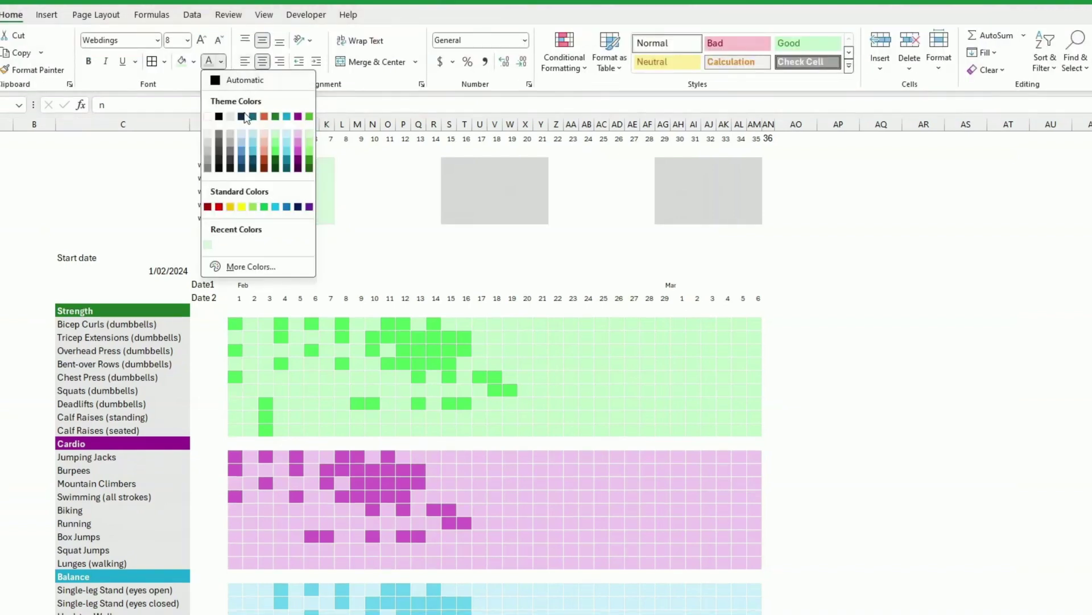
{"action": "left_click", "coordinate": [228, 135]}
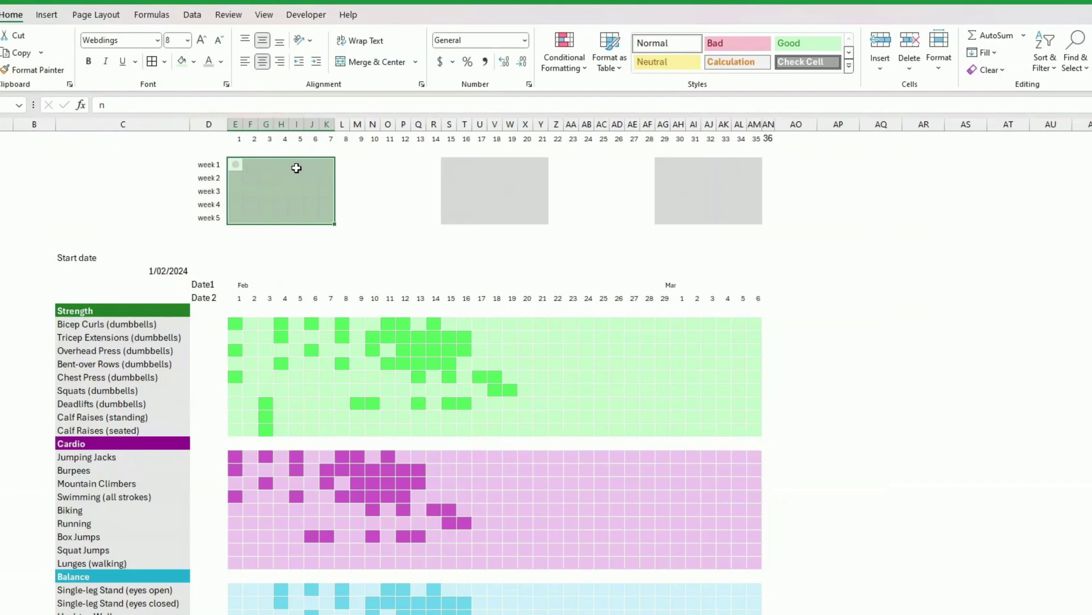
Step: Fill the circle through weeks 1 to 5 in columns E to K, and copy that block onto the blocks starting at S and AG
{"action": "left_click", "coordinate": [238, 163]}
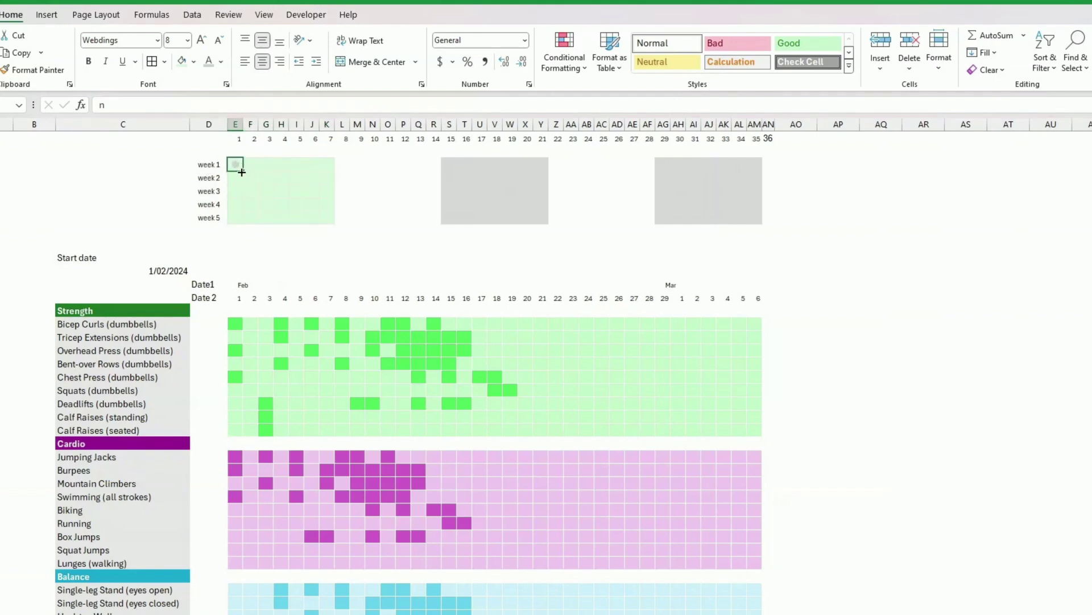
{"action": "left_click_drag", "start_coordinate": [242, 172], "coordinate": [339, 226]}
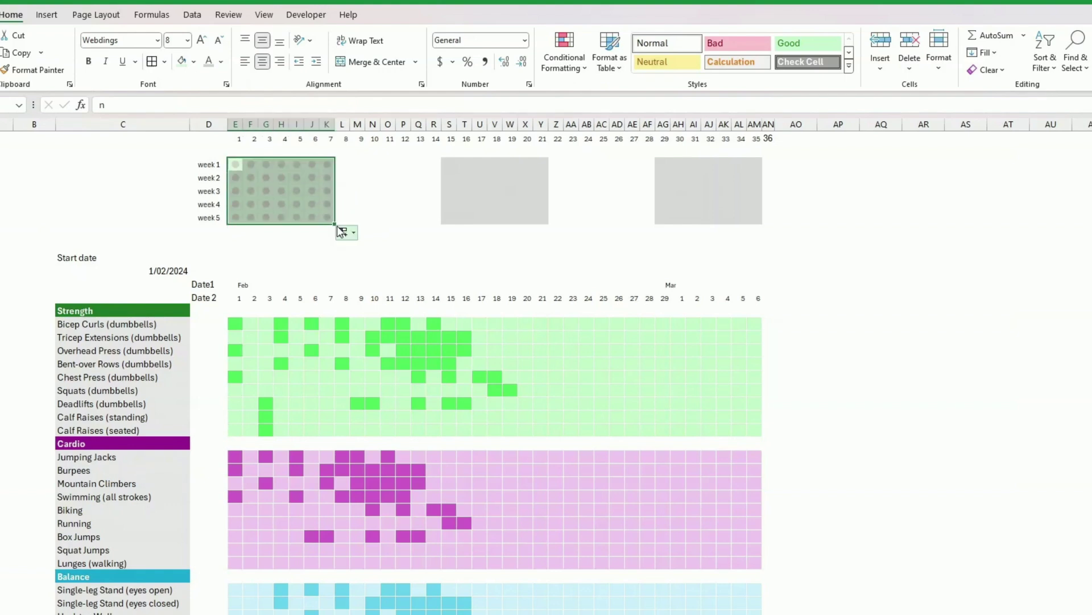
{"action": "key", "text": "ctrl+c"}
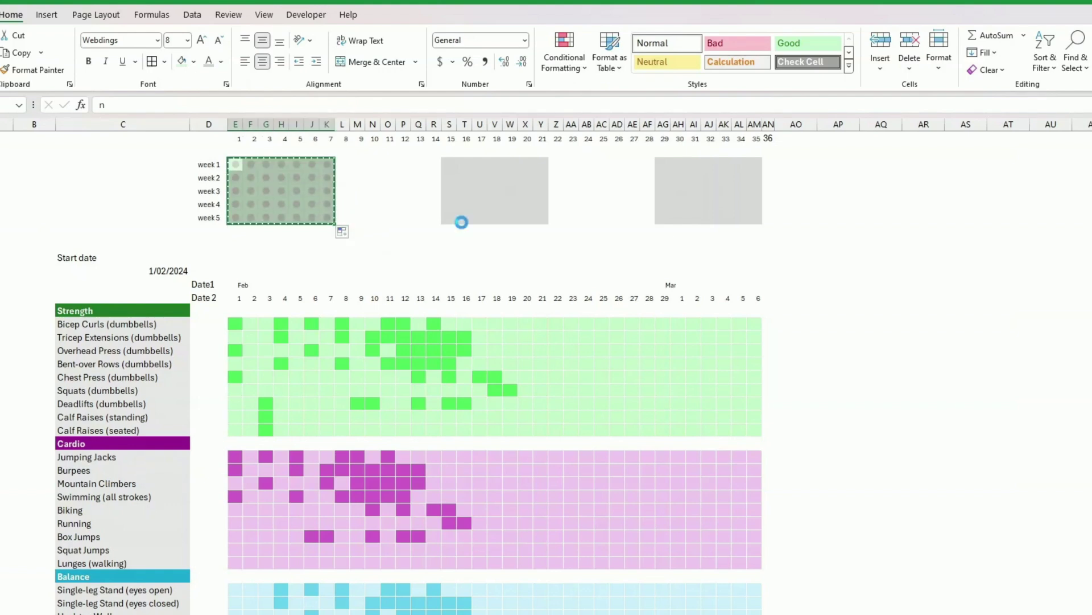
{"action": "left_click", "coordinate": [447, 164]}
{"action": "key", "text": "ctrl+v"}
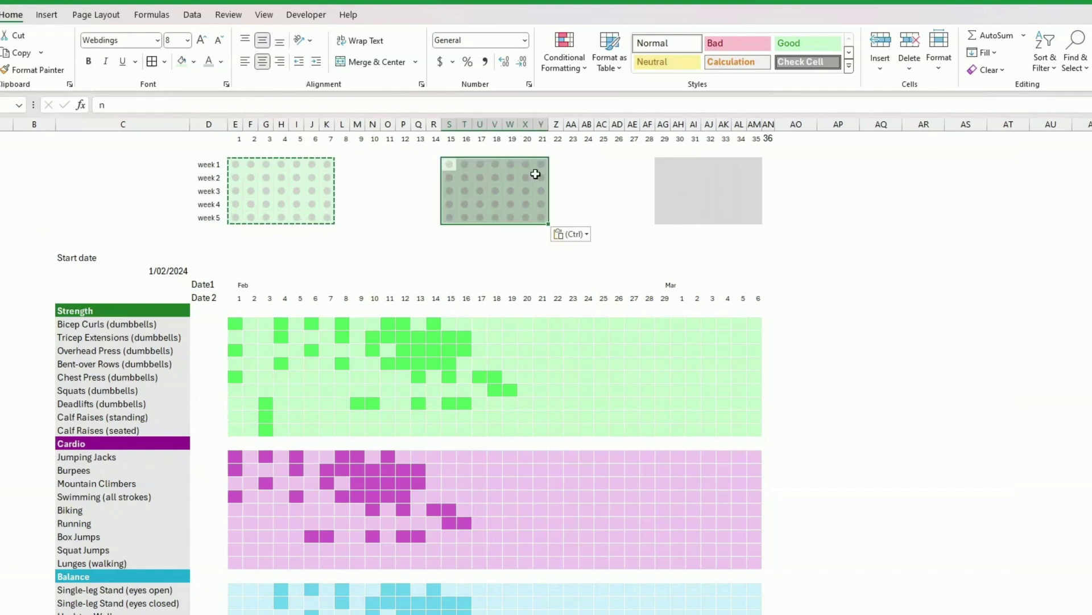
{"action": "left_click", "coordinate": [663, 164]}
{"action": "key", "text": "ctrl+v"}
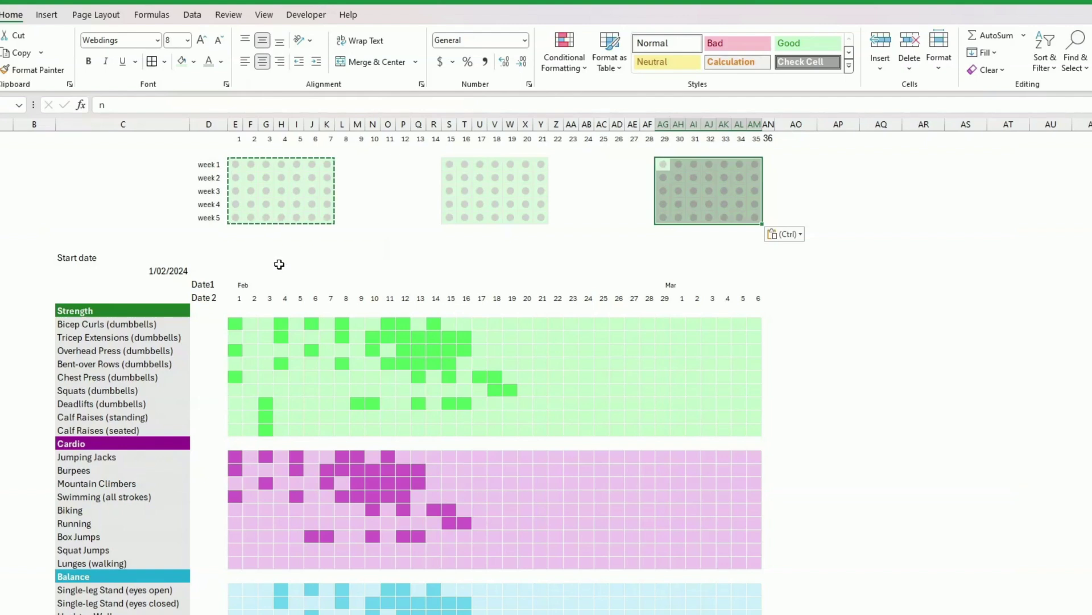
Step: Recolor the outline and inside borders of the weekly block starting at column AG to a slightly darker grey
{"action": "left_click", "coordinate": [164, 62]}
{"action": "left_click", "coordinate": [197, 460]}
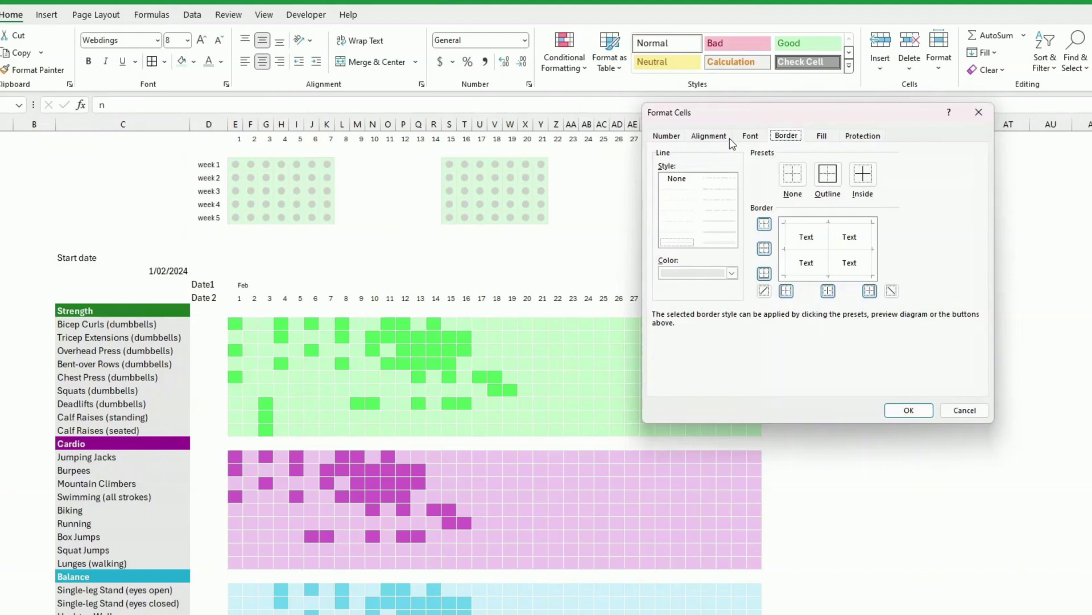
{"action": "left_click", "coordinate": [732, 273]}
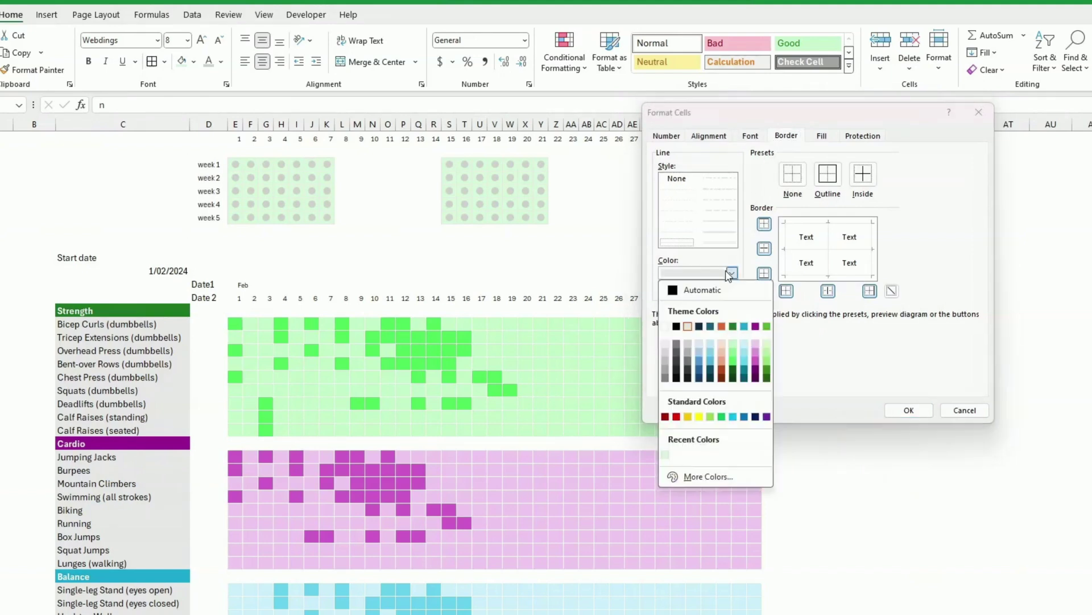
{"action": "left_click", "coordinate": [688, 343]}
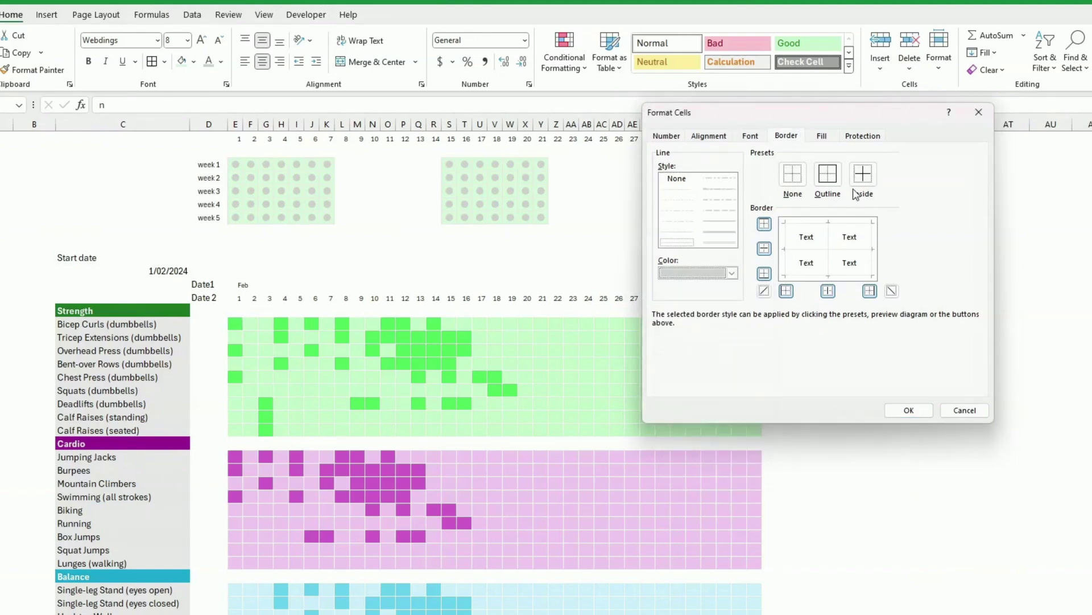
{"action": "left_click", "coordinate": [907, 411]}
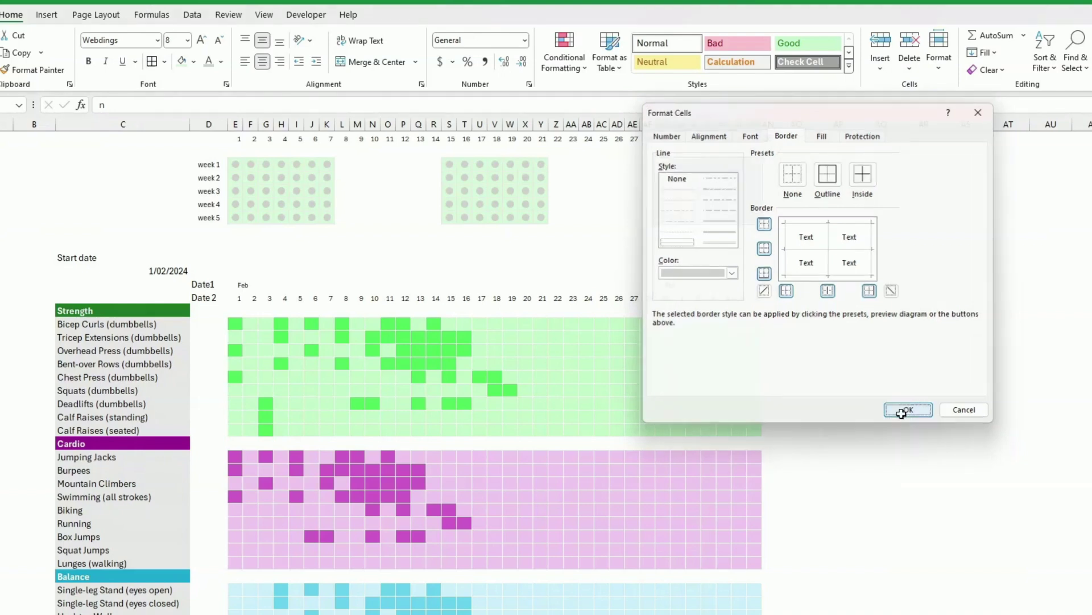
{"action": "left_click", "coordinate": [508, 271]}
Step: Copy the formatting of the block starting at AG onto the weekly blocks starting at columns S and E
{"action": "mouse_move", "coordinate": [661, 165]}
{"action": "left_mouse_down"}
{"action": "mouse_move", "coordinate": [756, 207]}
{"action": "mouse_move", "coordinate": [757, 219]}
{"action": "left_mouse_up"}
{"action": "double_click", "coordinate": [34, 70]}
{"action": "left_click_drag", "start_coordinate": [449, 164], "coordinate": [541, 218]}
{"action": "left_click_drag", "start_coordinate": [243, 165], "coordinate": [327, 217]}
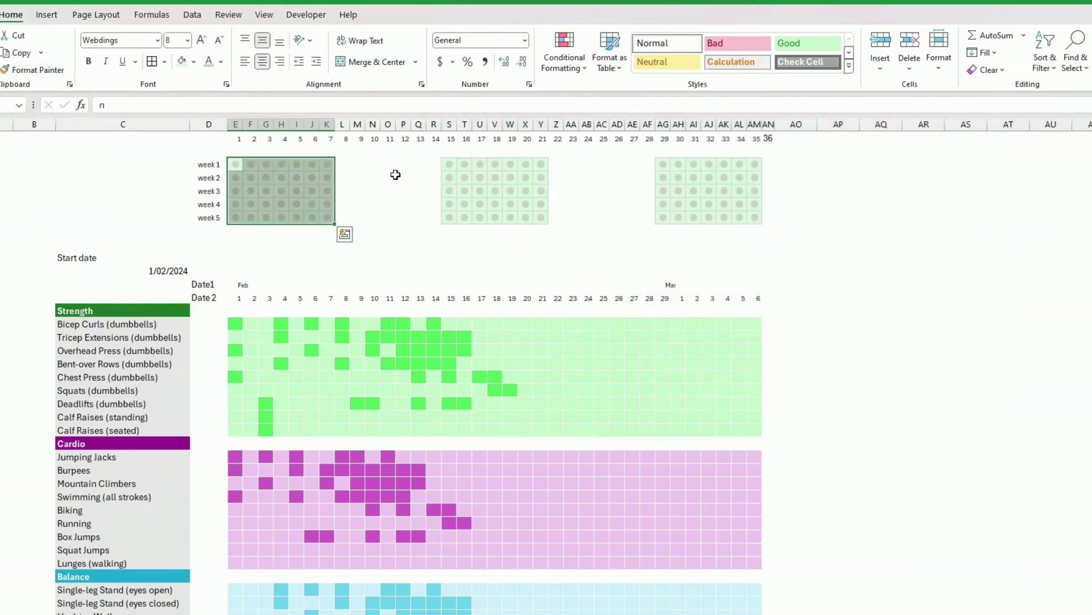
Step: Fill the weekly block in columns S to Y with a very pale purple, custom color #F8E4F6
{"action": "left_click_drag", "start_coordinate": [449, 165], "coordinate": [538, 221]}
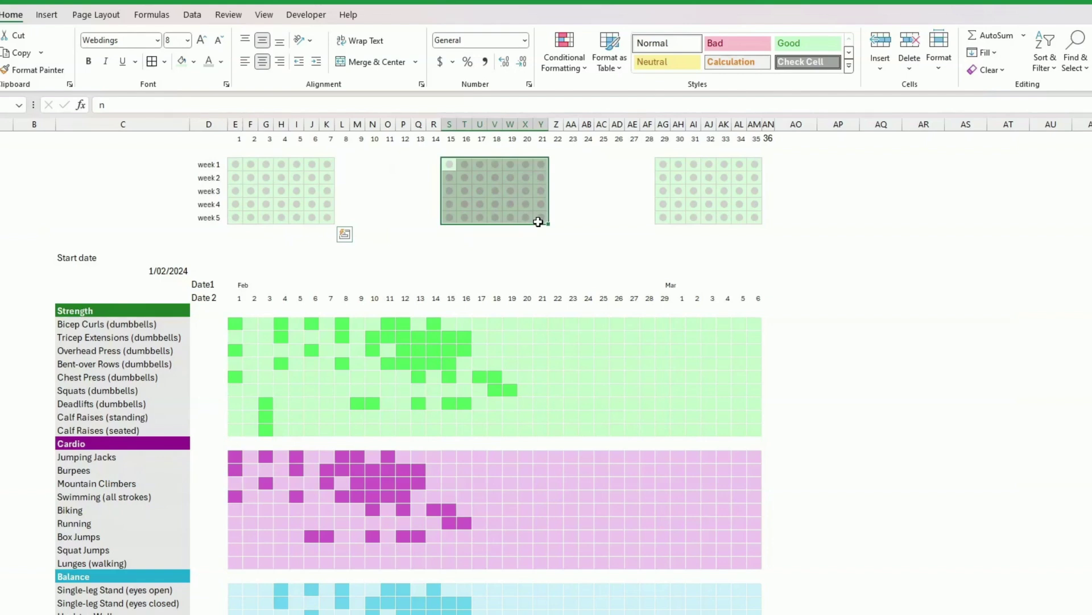
{"action": "left_click", "coordinate": [193, 62]}
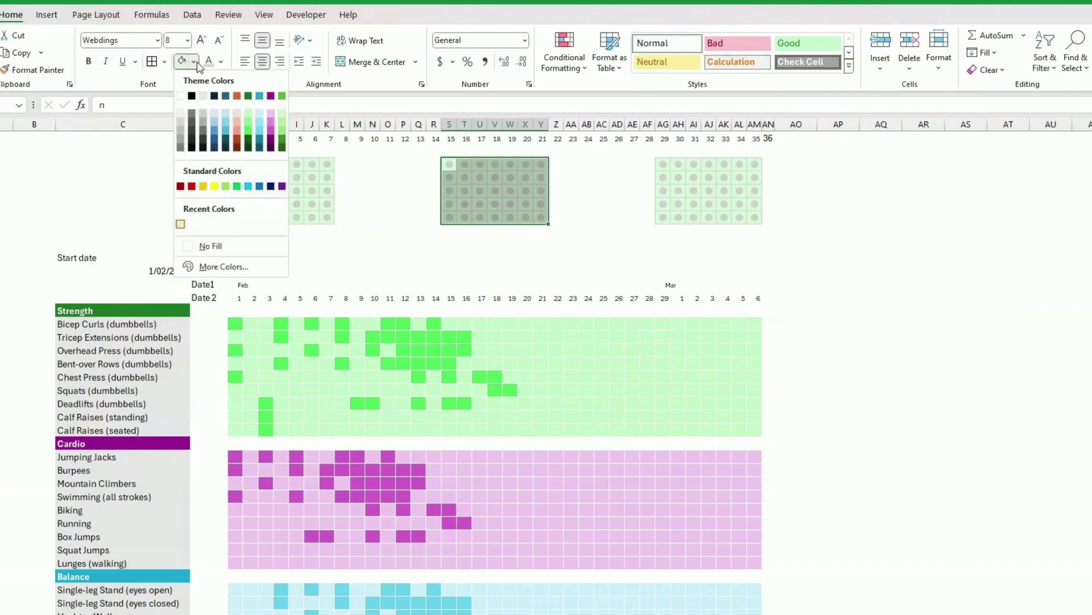
{"action": "left_click", "coordinate": [271, 113]}
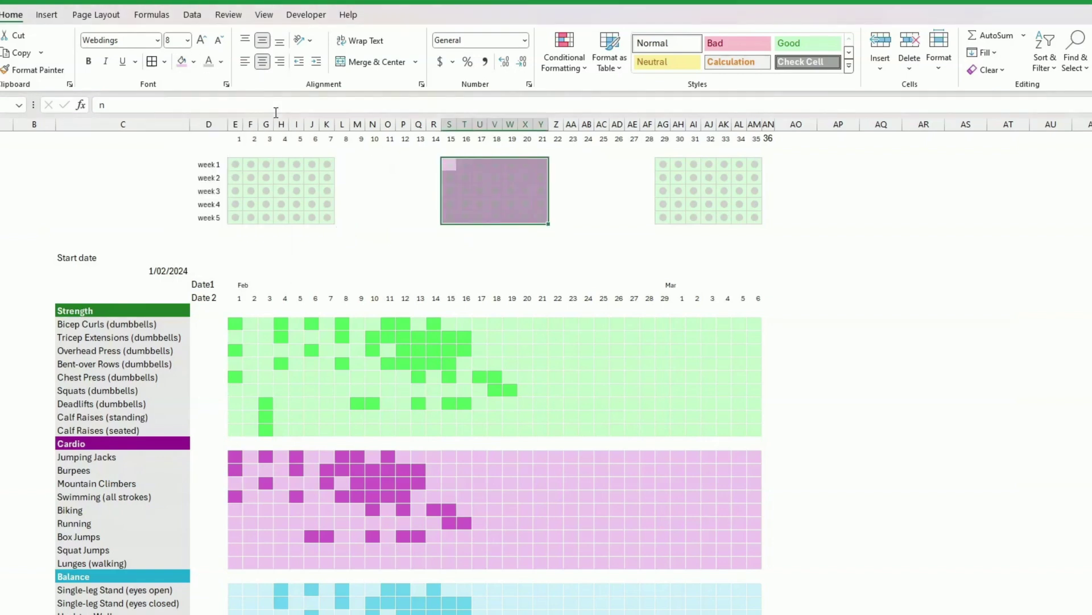
{"action": "left_click", "coordinate": [193, 62]}
{"action": "left_click", "coordinate": [245, 269]}
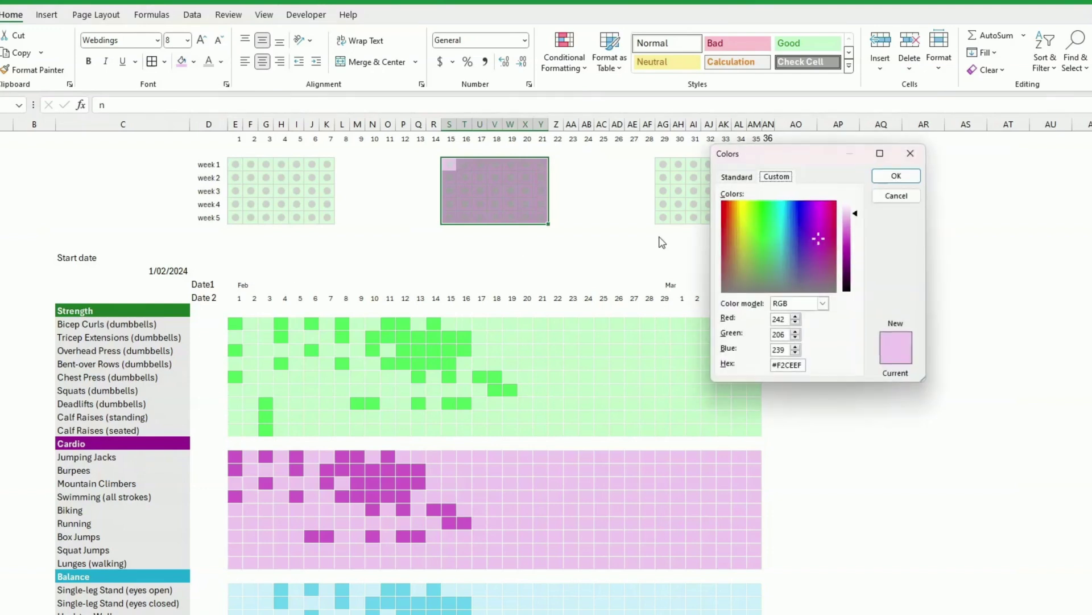
{"action": "left_click_drag", "start_coordinate": [859, 219], "coordinate": [858, 210]}
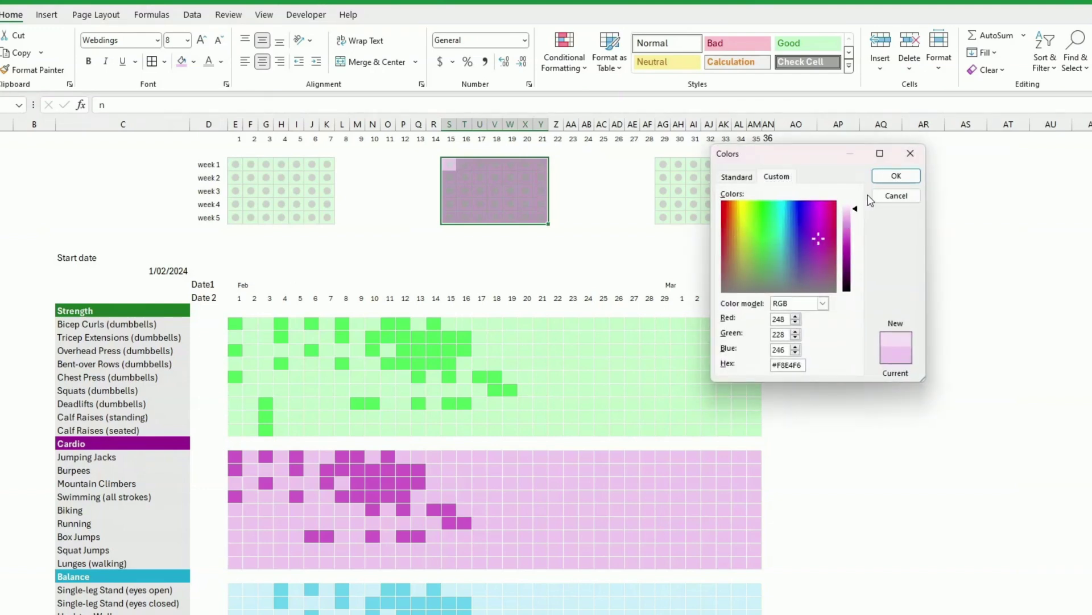
{"action": "left_click", "coordinate": [897, 176]}
Step: Fill the weekly block in columns AG to AM with a custom tint of light blue paler than the Balance grid
{"action": "left_click_drag", "start_coordinate": [662, 164], "coordinate": [755, 217]}
{"action": "left_click", "coordinate": [193, 62]}
{"action": "left_click", "coordinate": [261, 110]}
{"action": "left_click", "coordinate": [194, 61]}
{"action": "left_click", "coordinate": [252, 268]}
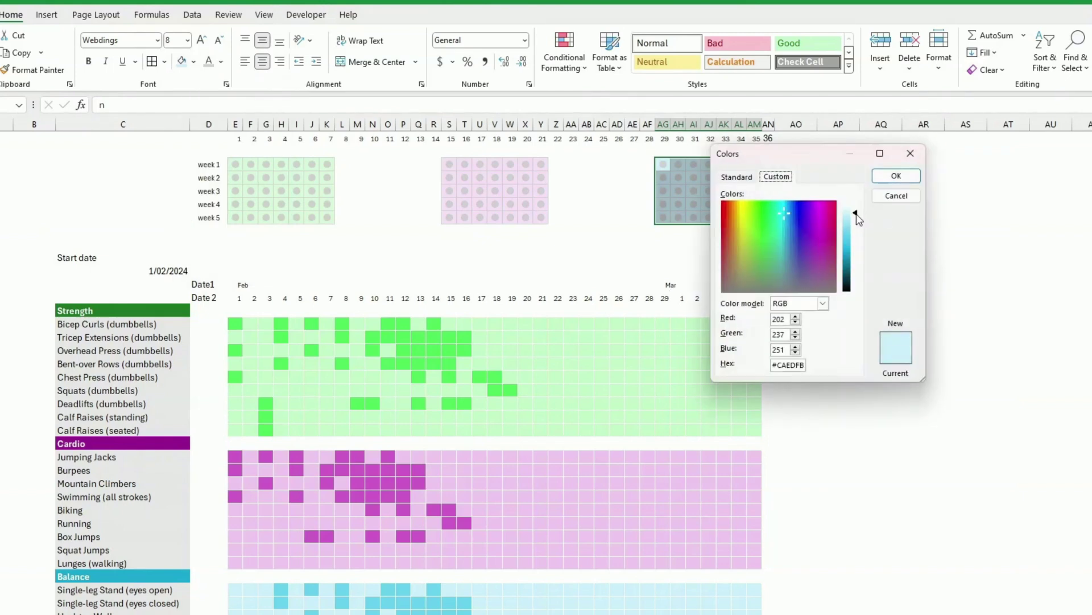
{"action": "left_click", "coordinate": [895, 176]}
Step: Start a new formula-based conditional formatting rule for the weekly block in columns E to K
{"action": "left_click_drag", "start_coordinate": [235, 164], "coordinate": [329, 222]}
{"action": "scroll", "coordinate": [421, 245], "scroll_direction": "down", "scroll_amount": 6}
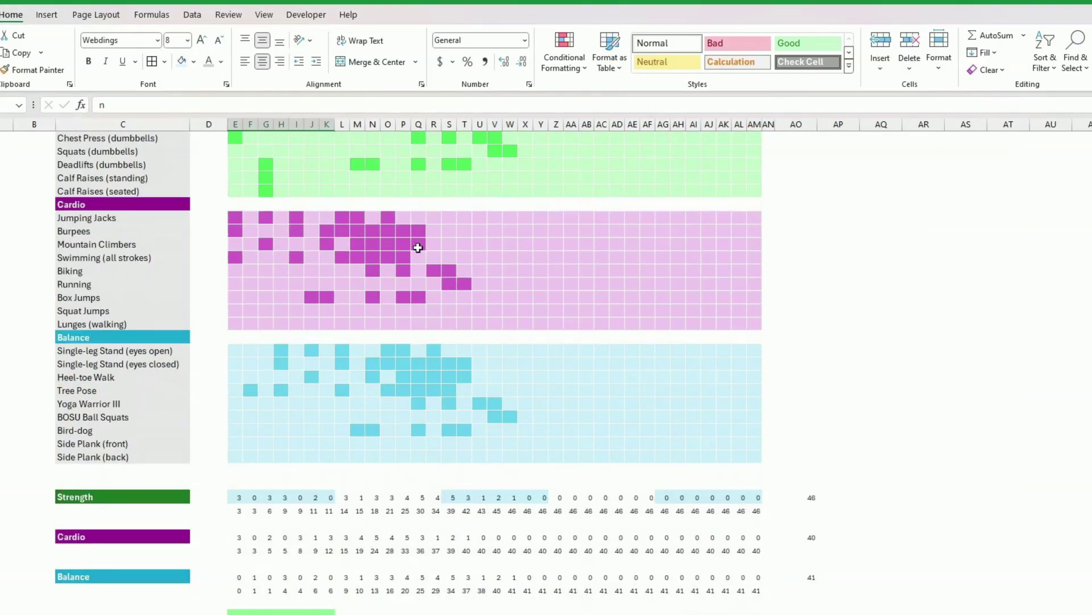
{"action": "scroll", "coordinate": [423, 250], "scroll_direction": "up", "scroll_amount": 6}
{"action": "scroll", "coordinate": [429, 252], "scroll_direction": "down", "scroll_amount": 10}
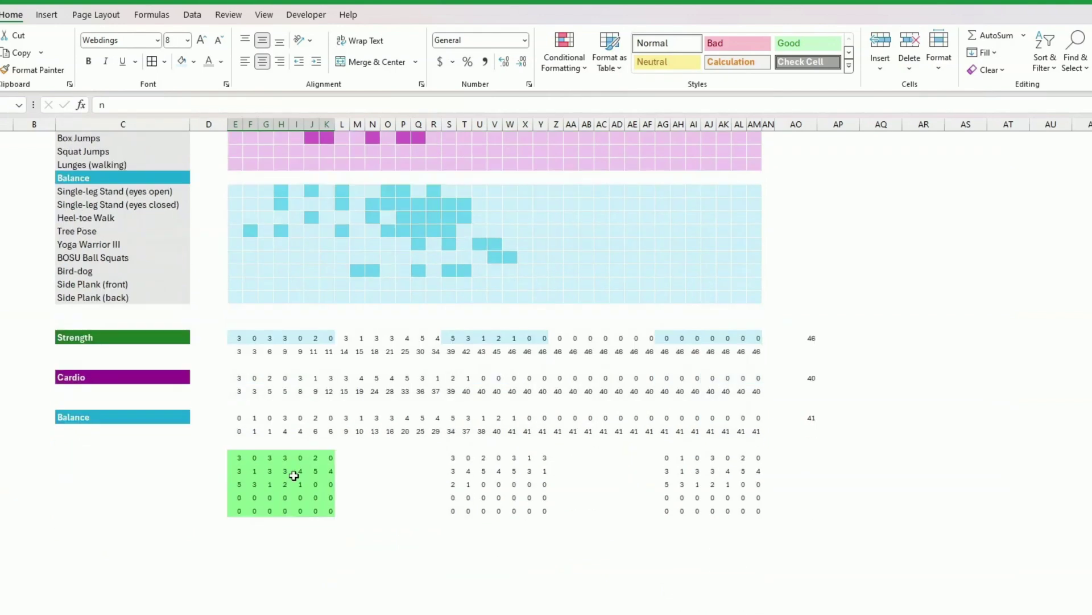
{"action": "scroll", "coordinate": [434, 354], "scroll_direction": "up", "scroll_amount": 5}
{"action": "scroll", "coordinate": [452, 321], "scroll_direction": "up", "scroll_amount": 5}
{"action": "scroll", "coordinate": [452, 321], "scroll_direction": "down", "scroll_amount": 8}
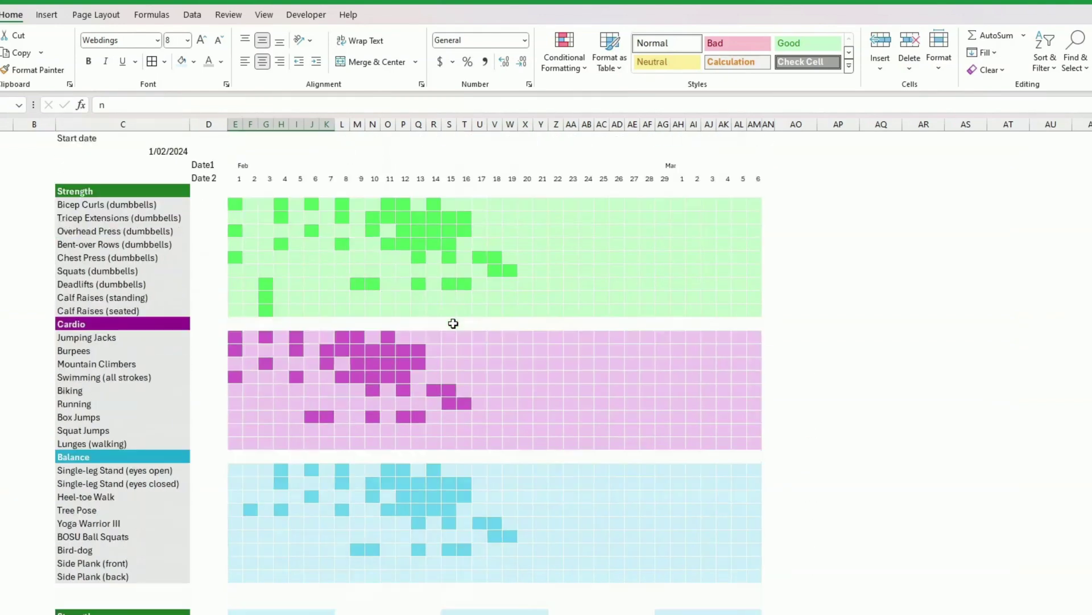
{"action": "left_click", "coordinate": [569, 73]}
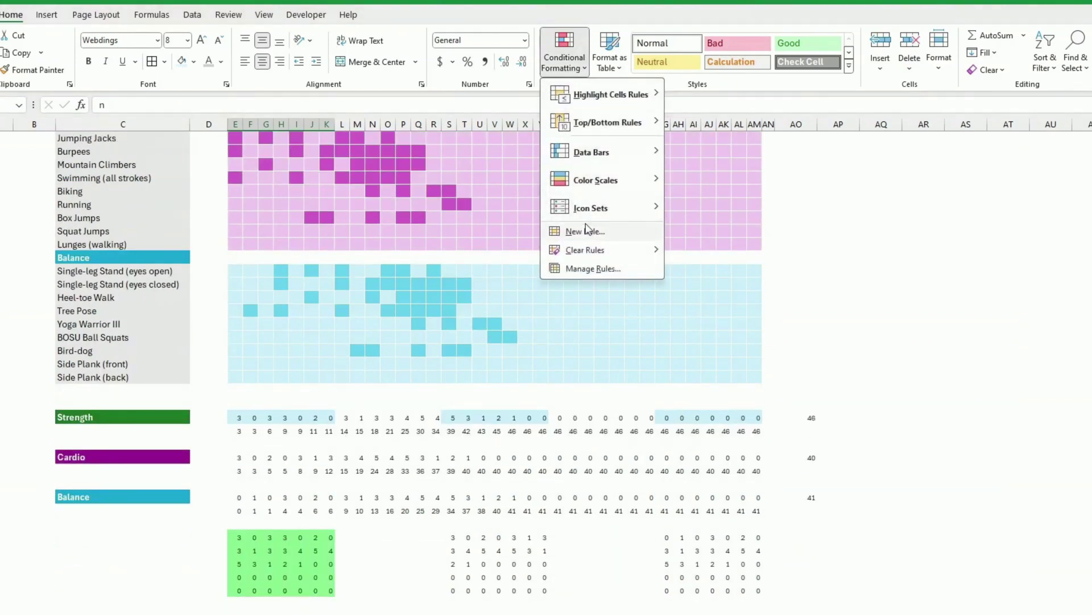
{"action": "left_click", "coordinate": [591, 270]}
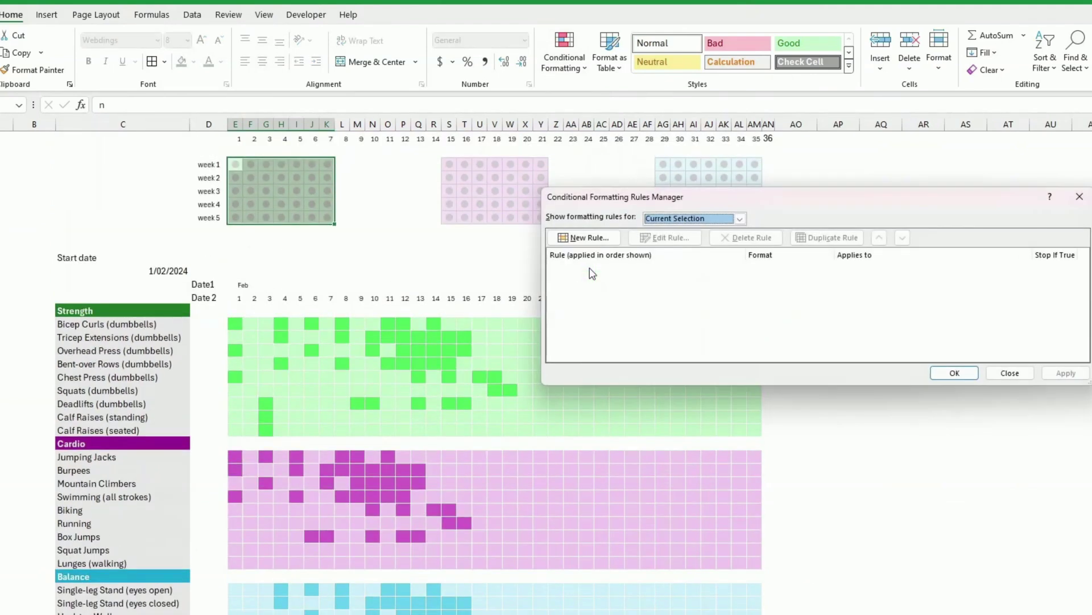
{"action": "left_click", "coordinate": [602, 239]}
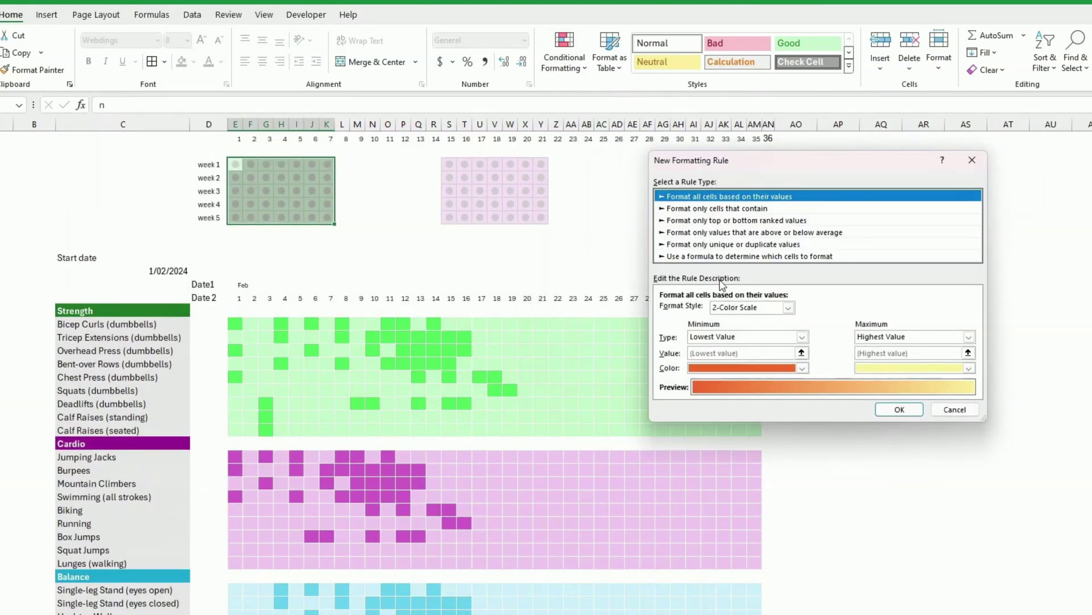
{"action": "left_click", "coordinate": [709, 257]}
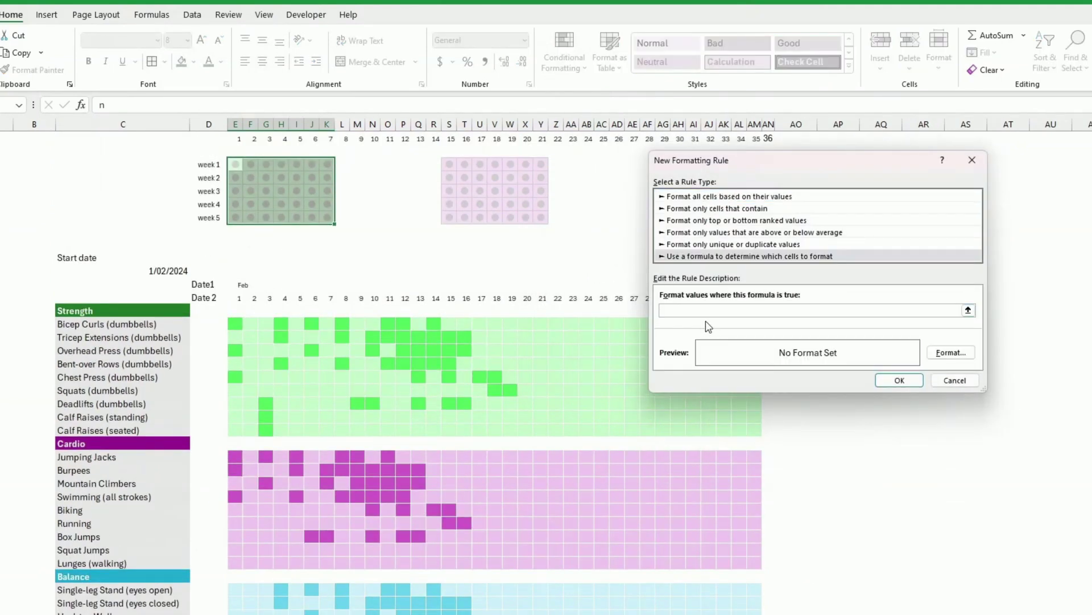
Step: Set the rule's formula to =E55>0, using a relative reference to the first cell of the green weekly count table
{"action": "scroll", "coordinate": [527, 370], "scroll_direction": "down", "scroll_amount": 8}
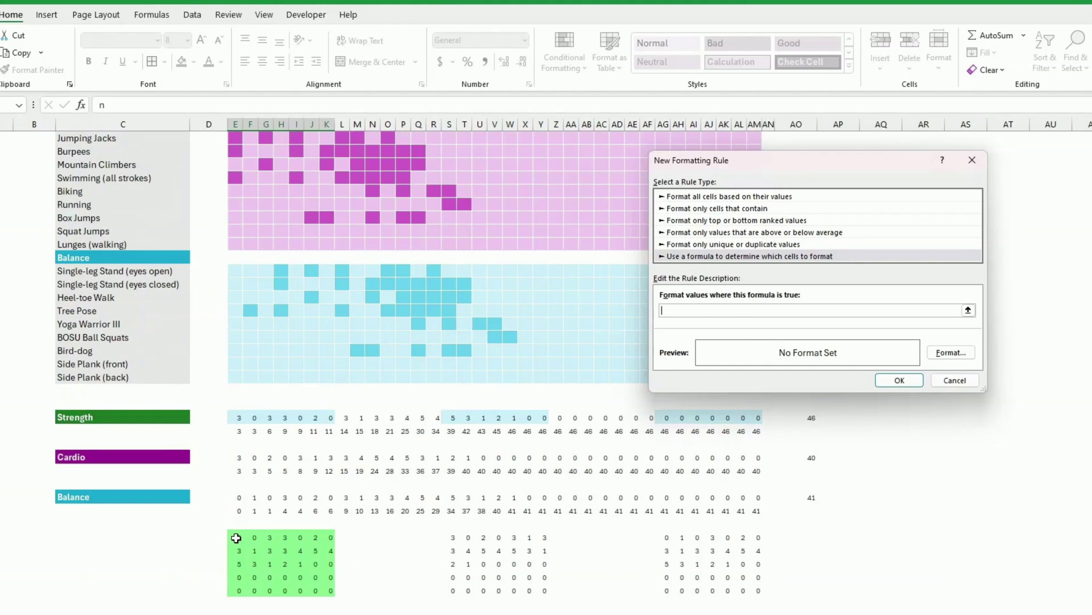
{"action": "left_click", "coordinate": [241, 538]}
{"action": "key", "text": "F4"}
{"action": "key", "text": "F4"}
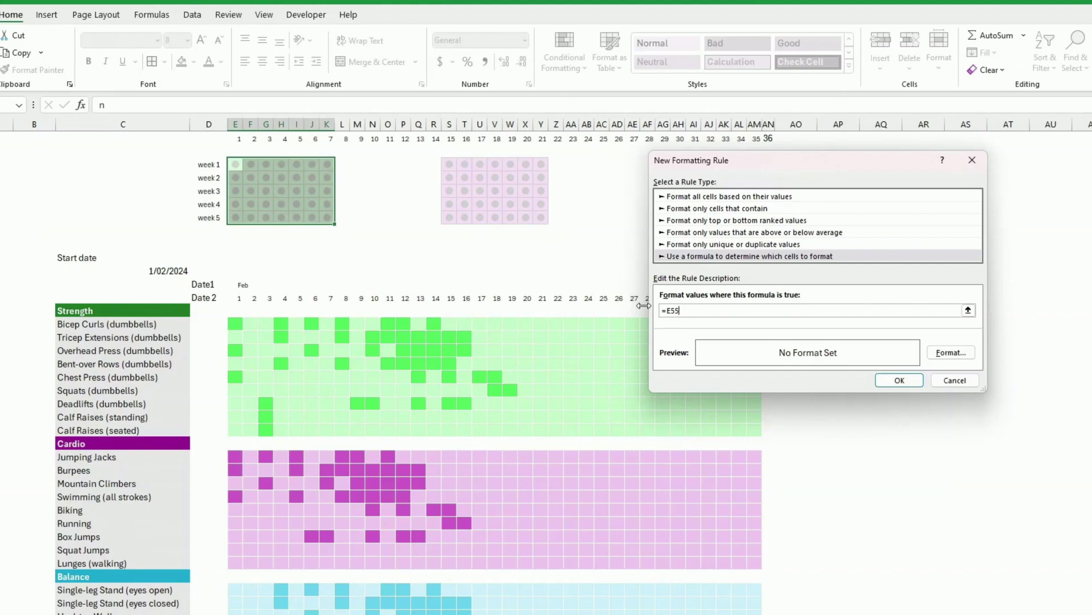
{"action": "type", "text": "<>0"}
Step: Try a bright green fill as the rule's format
{"action": "left_click", "coordinate": [943, 354]}
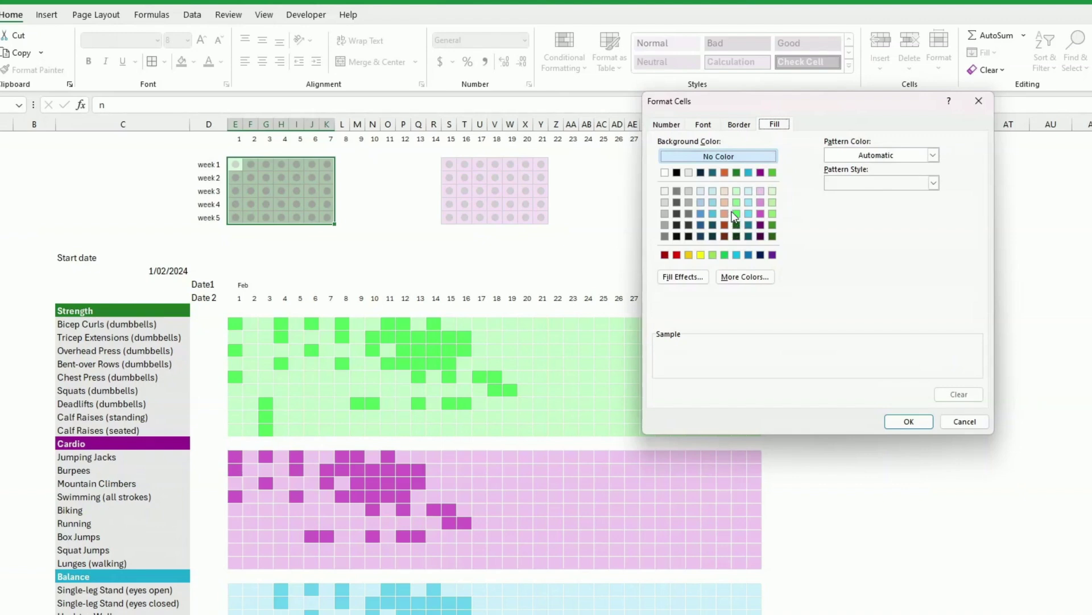
{"action": "left_click", "coordinate": [736, 214]}
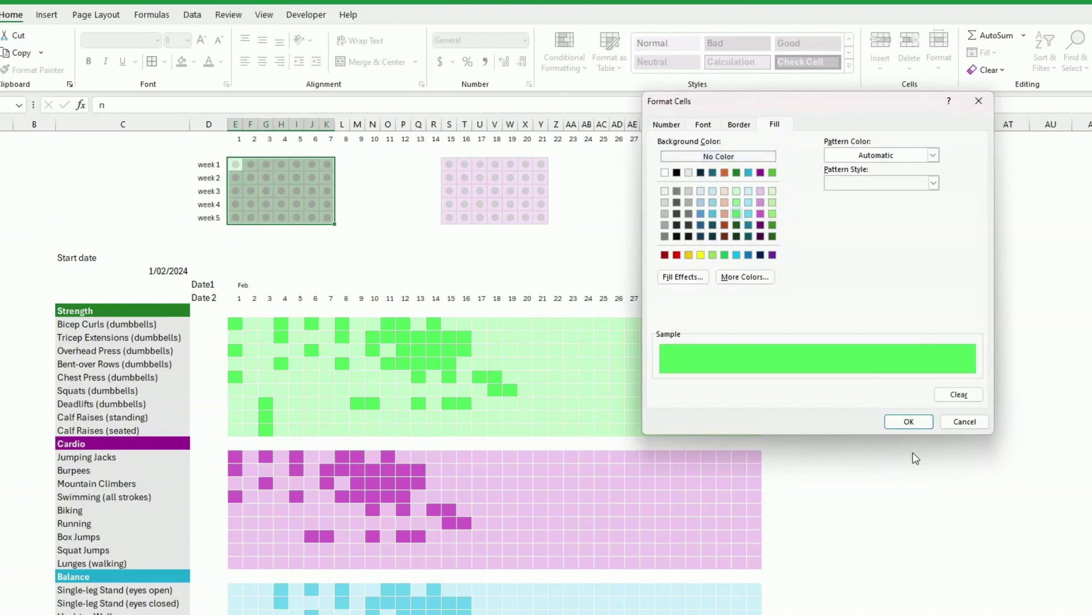
{"action": "left_click", "coordinate": [909, 422]}
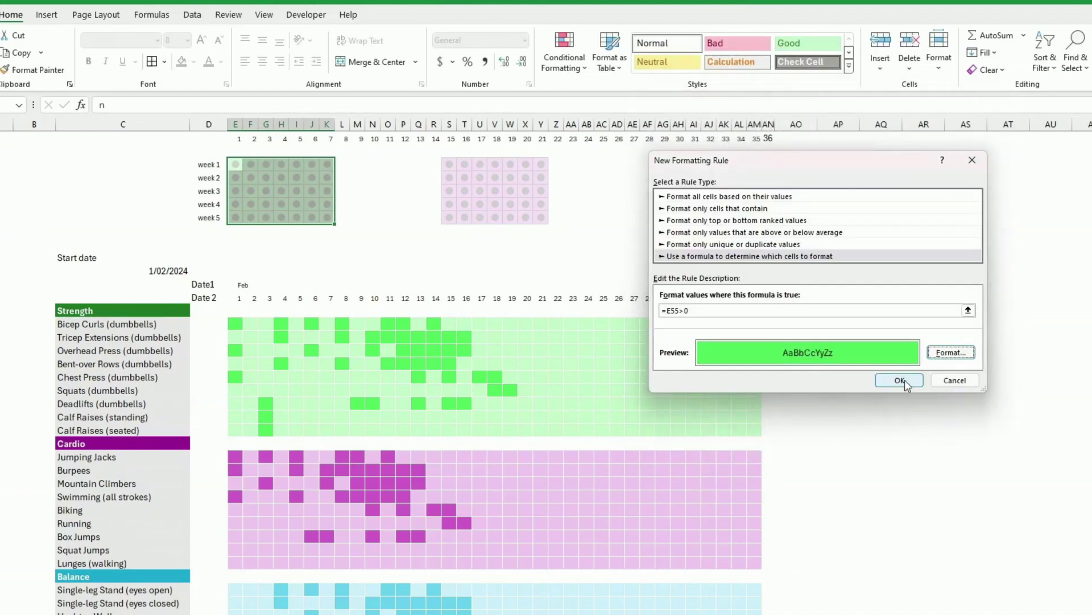
Step: Set the rule's format to no fill with a bright green font color matching the Strength grid
{"action": "left_click", "coordinate": [942, 353]}
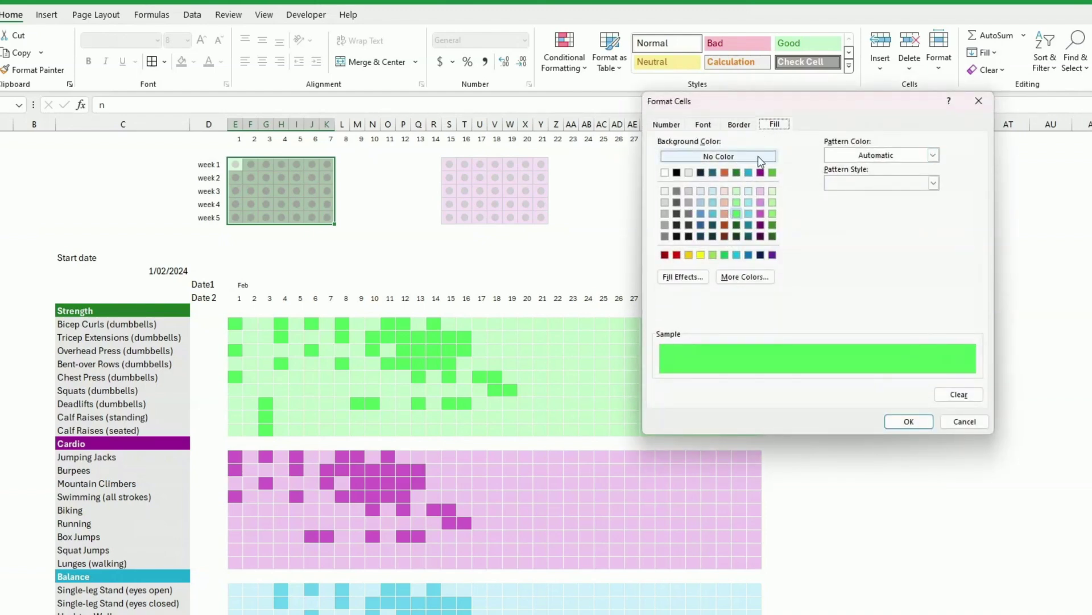
{"action": "left_click", "coordinate": [758, 156]}
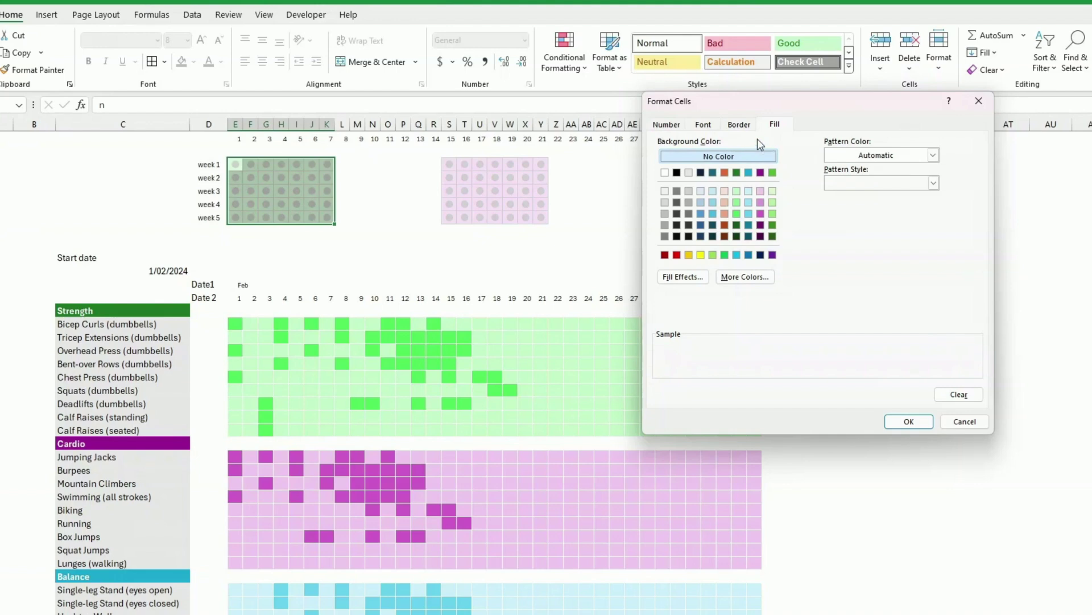
{"action": "left_click", "coordinate": [704, 125]}
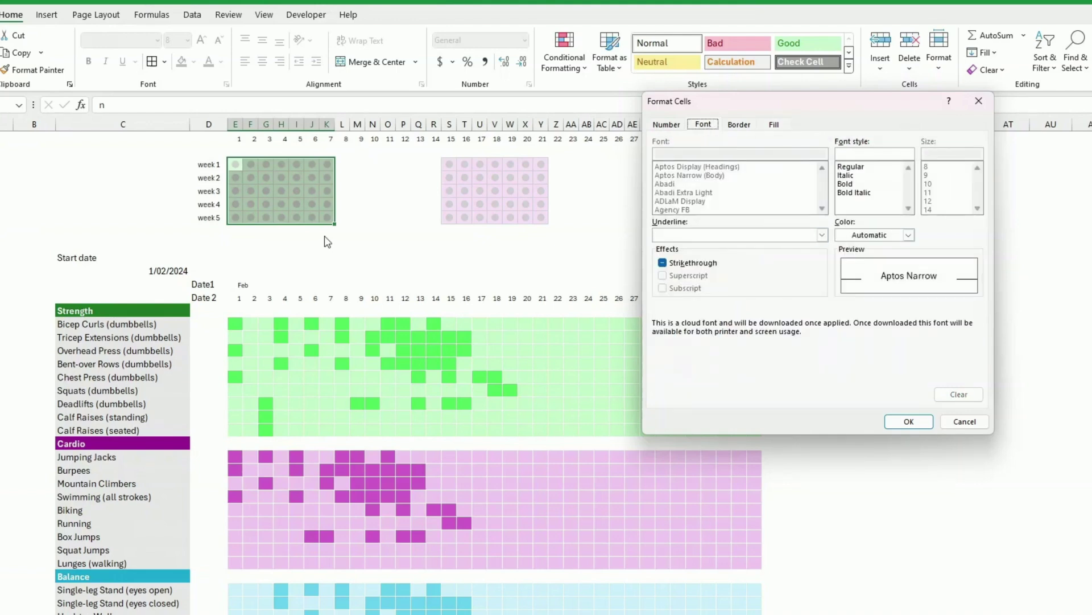
{"action": "left_click", "coordinate": [886, 236]}
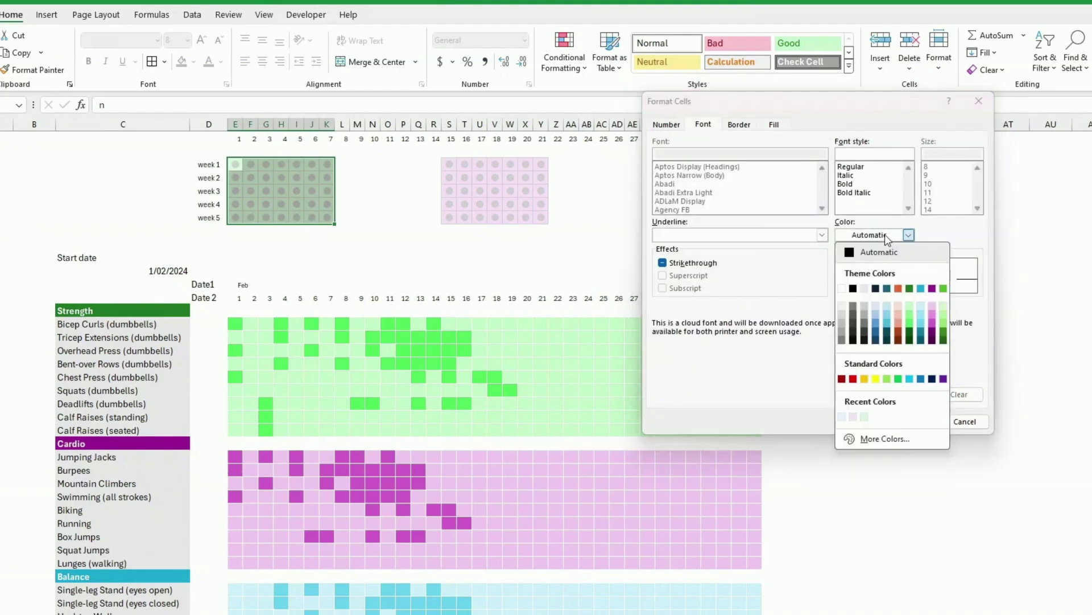
{"action": "left_click", "coordinate": [909, 325]}
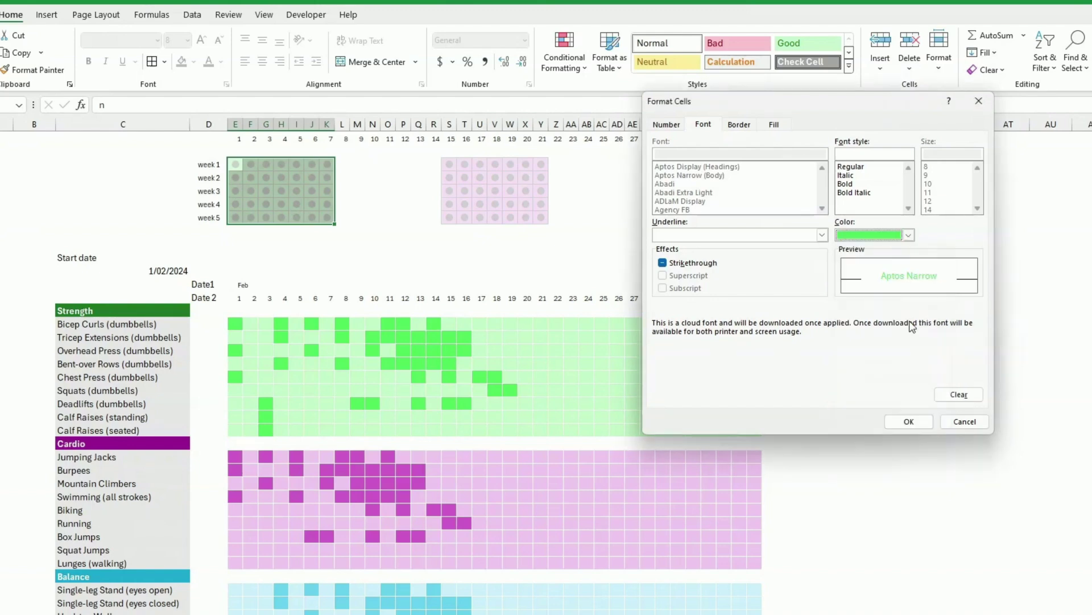
{"action": "left_click", "coordinate": [907, 424]}
Step: Save the =E55>0 rule and apply it to the Strength weekly block, E3:K7
{"action": "left_click", "coordinate": [909, 380]}
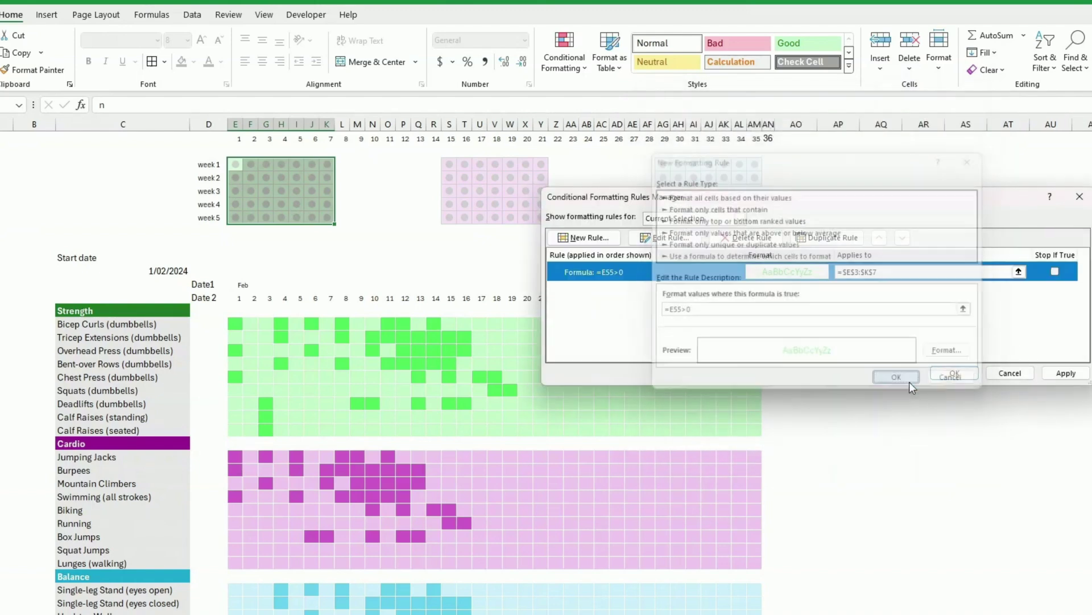
{"action": "left_click", "coordinate": [1066, 374]}
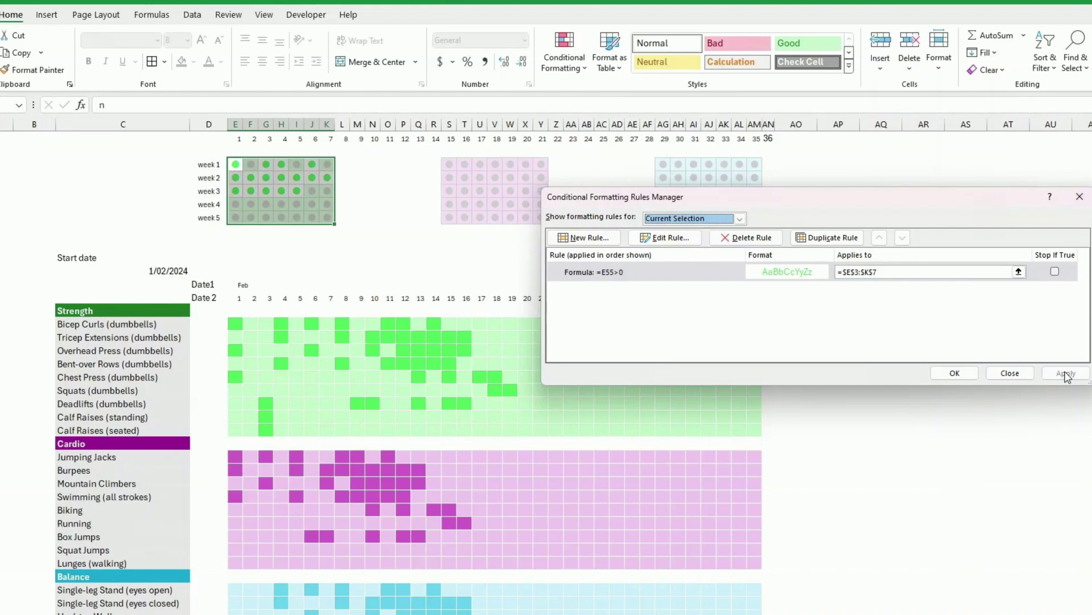
{"action": "left_click", "coordinate": [970, 377]}
{"action": "left_click", "coordinate": [914, 449]}
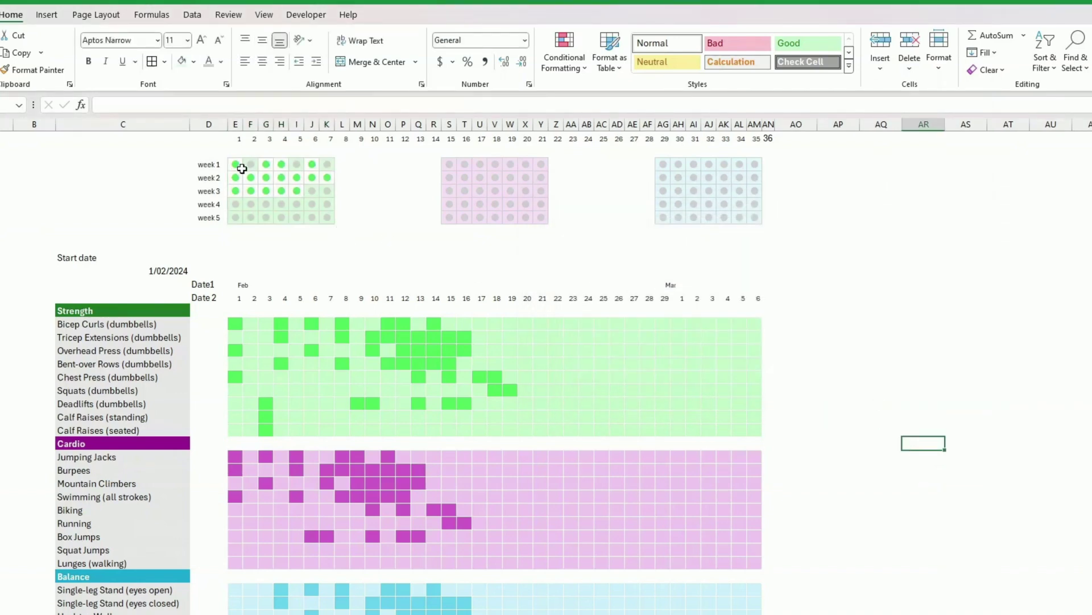
Step: Clear the fill setting from the format of the =E55>0 conditional formatting rule on the Strength weekly block, E3:K7
{"action": "left_click_drag", "start_coordinate": [237, 165], "coordinate": [329, 218]}
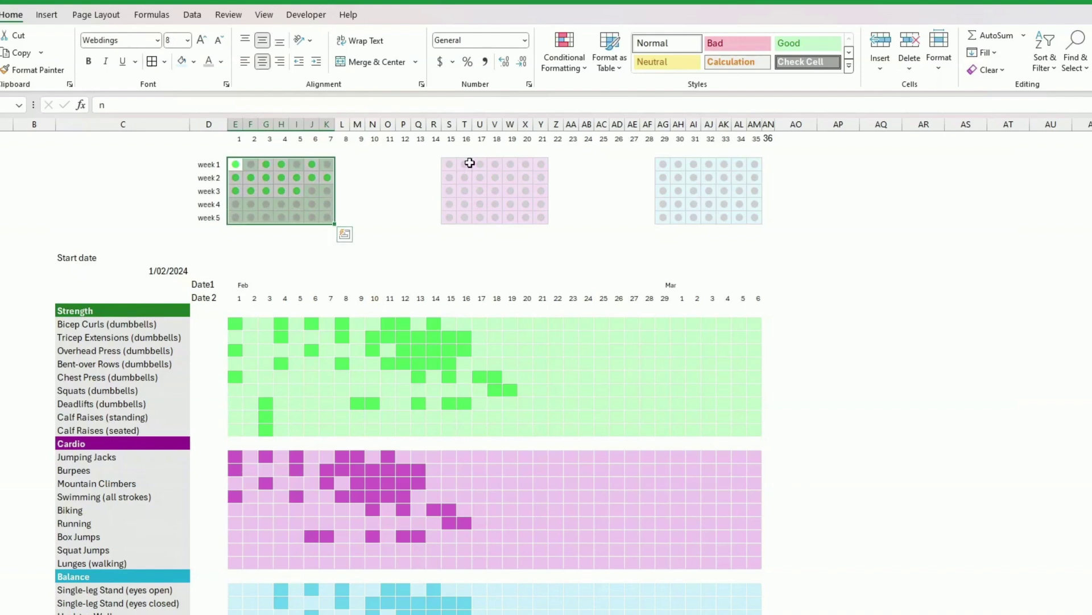
{"action": "left_click", "coordinate": [556, 72]}
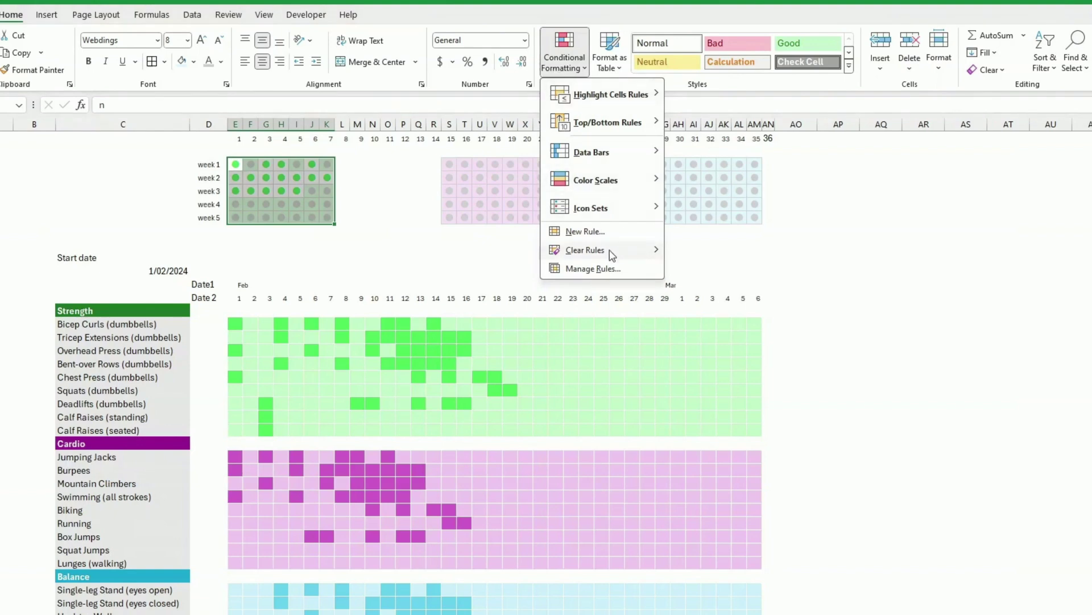
{"action": "left_click", "coordinate": [607, 269]}
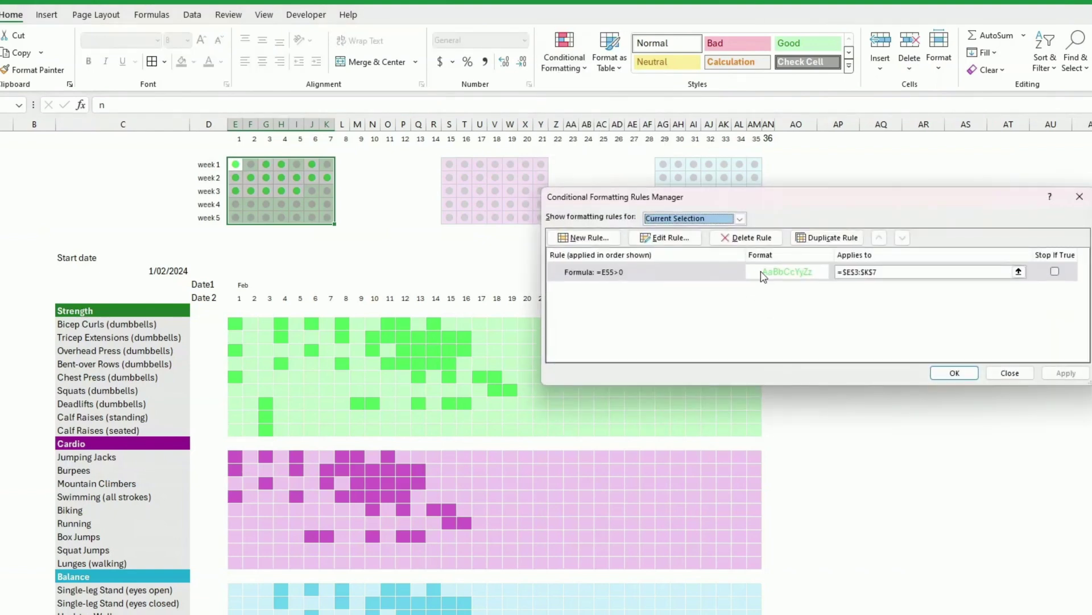
{"action": "left_click", "coordinate": [763, 273]}
{"action": "left_click", "coordinate": [665, 237]}
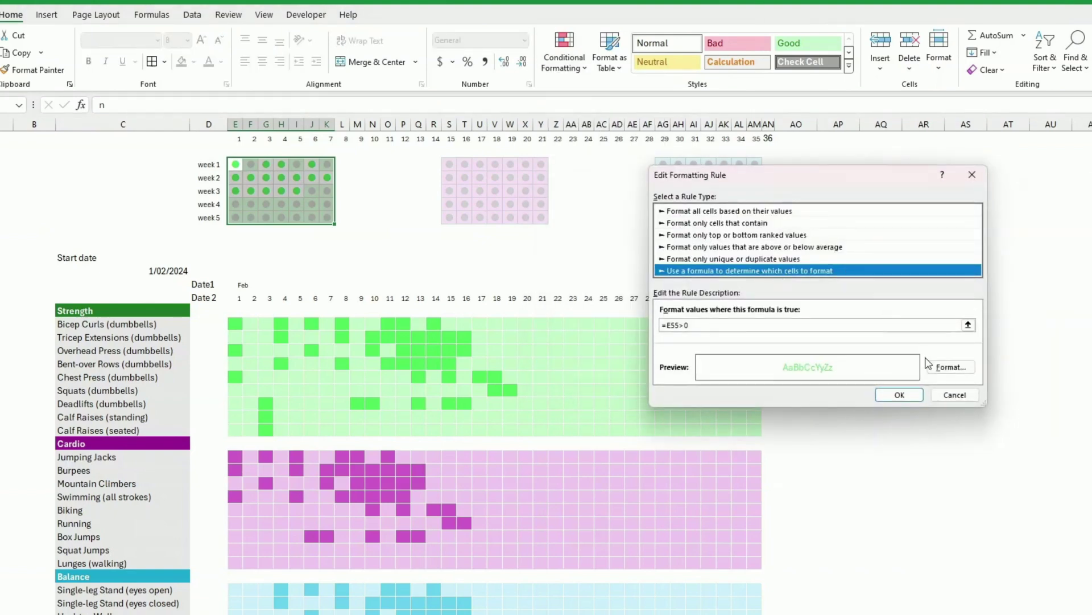
{"action": "left_click", "coordinate": [951, 367]}
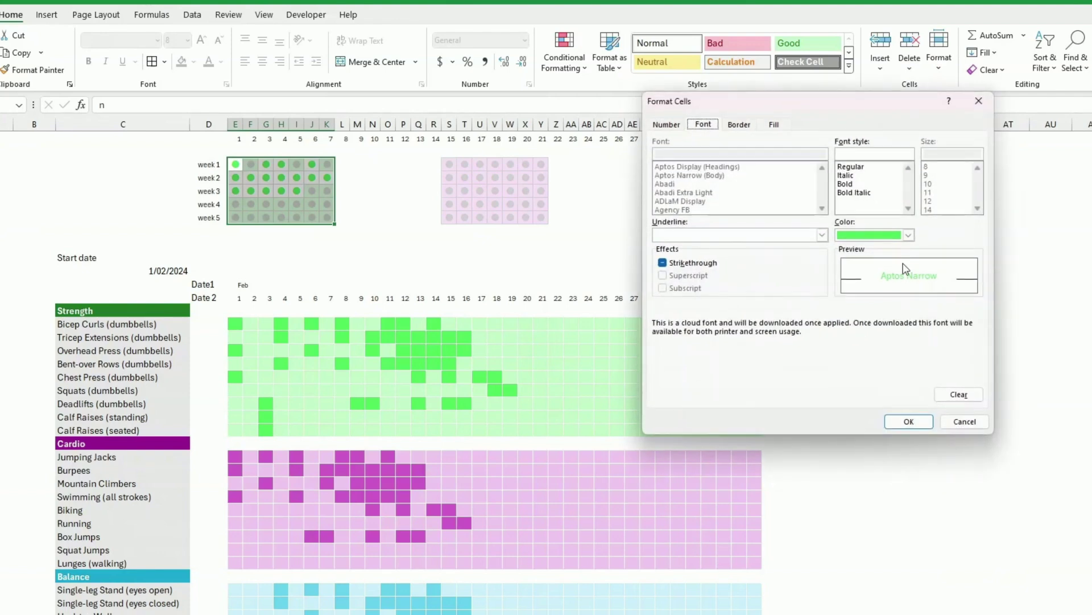
{"action": "left_click", "coordinate": [774, 124]}
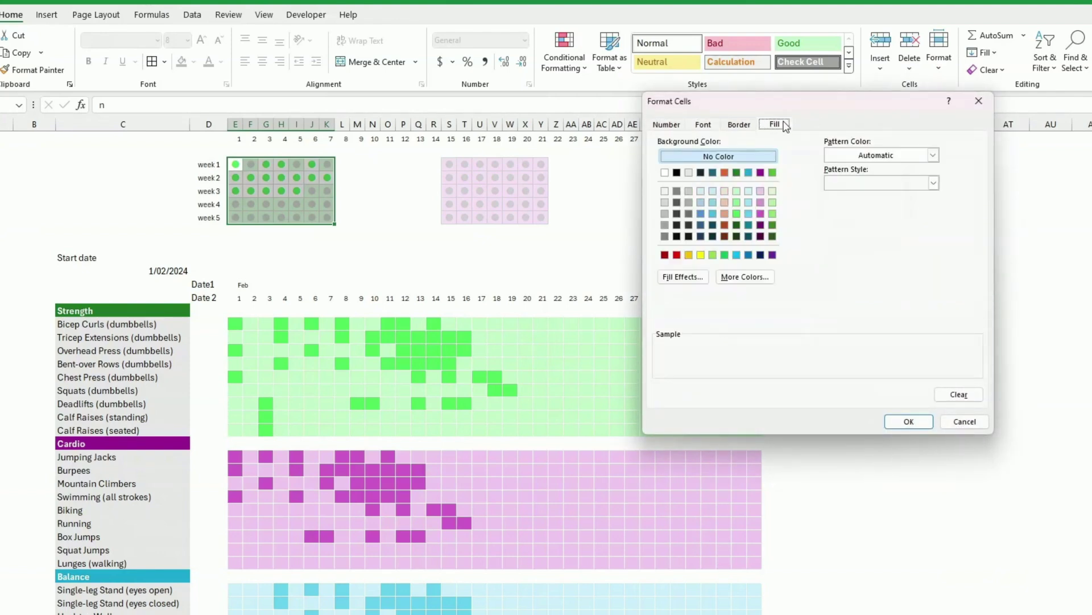
{"action": "left_click", "coordinate": [959, 397]}
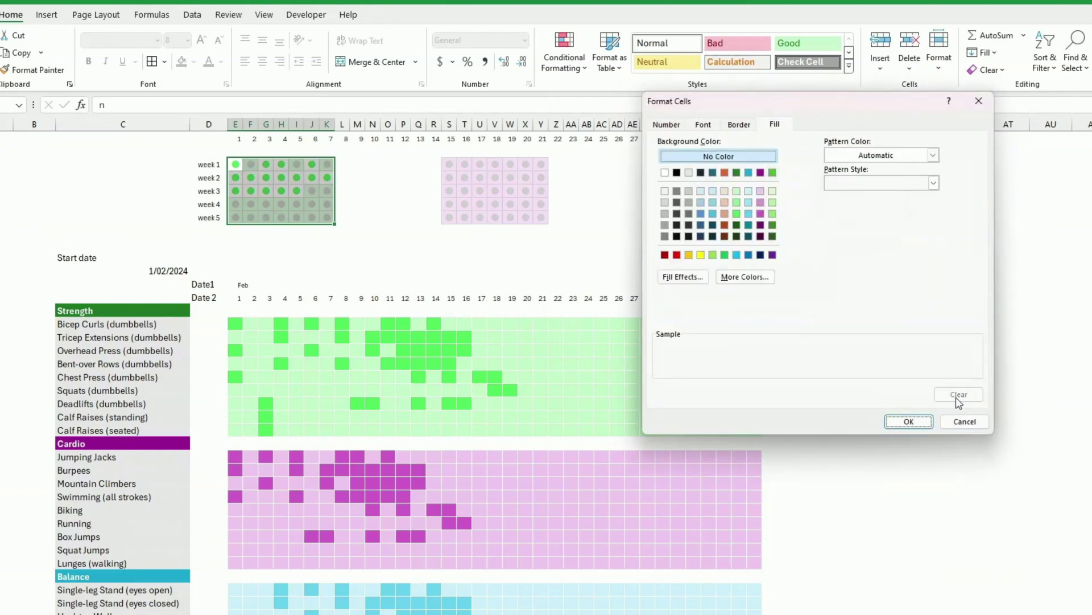
Step: Save the rule's cleared fill format and apply the updated rule to the Strength weekly dots
{"action": "left_click", "coordinate": [909, 422]}
{"action": "left_click", "coordinate": [901, 394]}
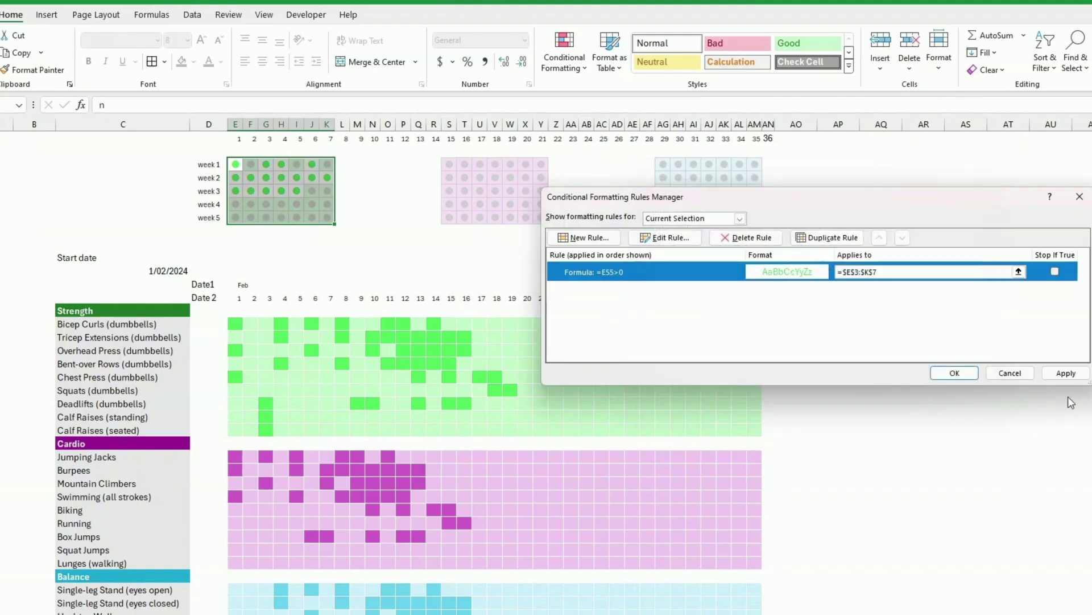
{"action": "left_click", "coordinate": [1067, 373]}
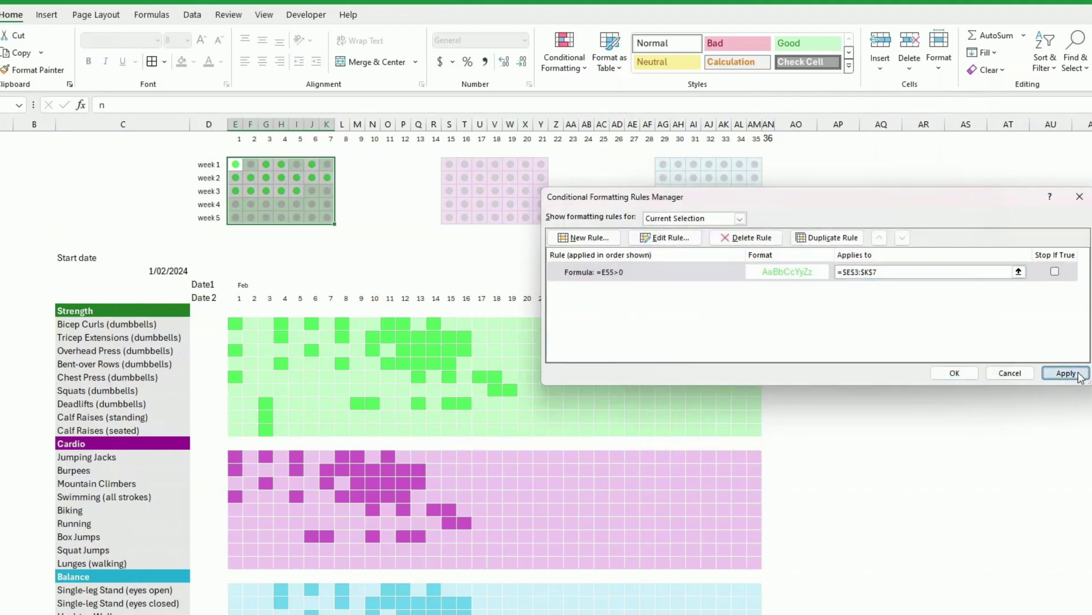
{"action": "left_click", "coordinate": [955, 373]}
{"action": "left_click", "coordinate": [462, 283]}
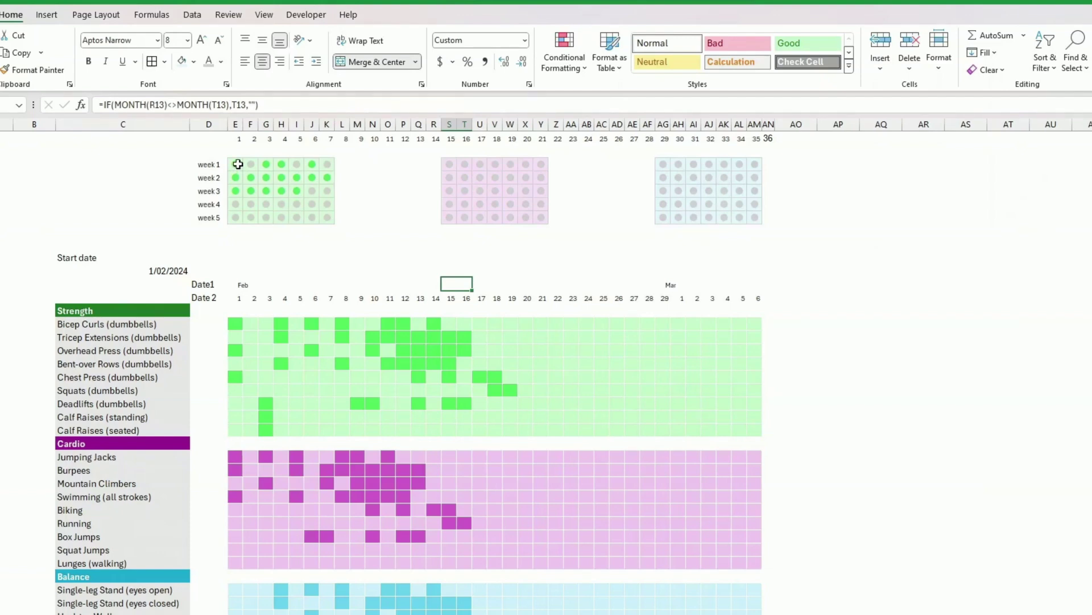
{"action": "left_click", "coordinate": [562, 67]}
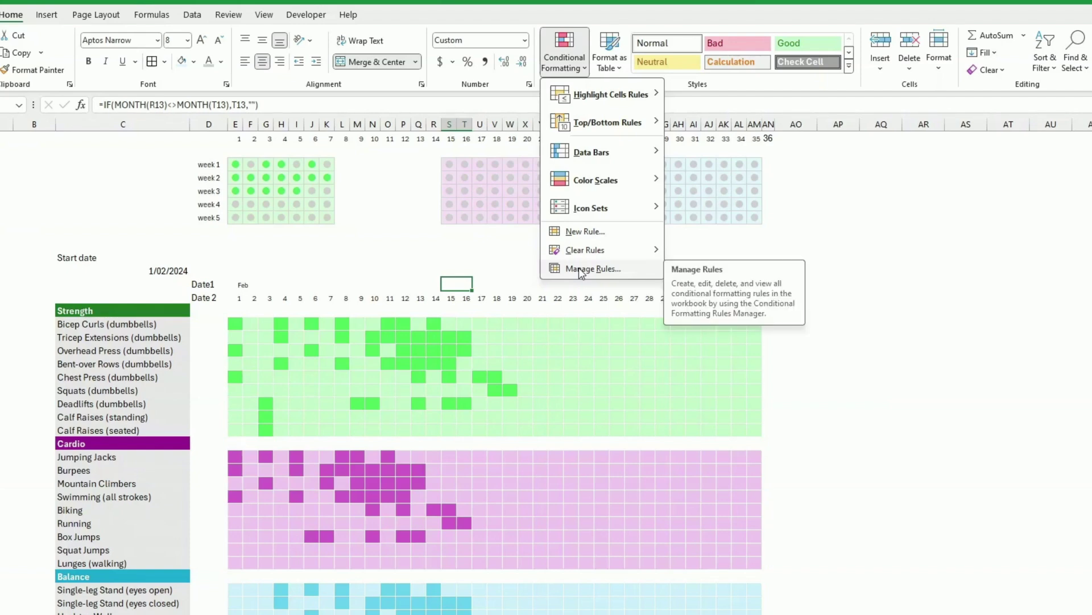
{"action": "left_click", "coordinate": [580, 272]}
{"action": "left_click", "coordinate": [1010, 373]}
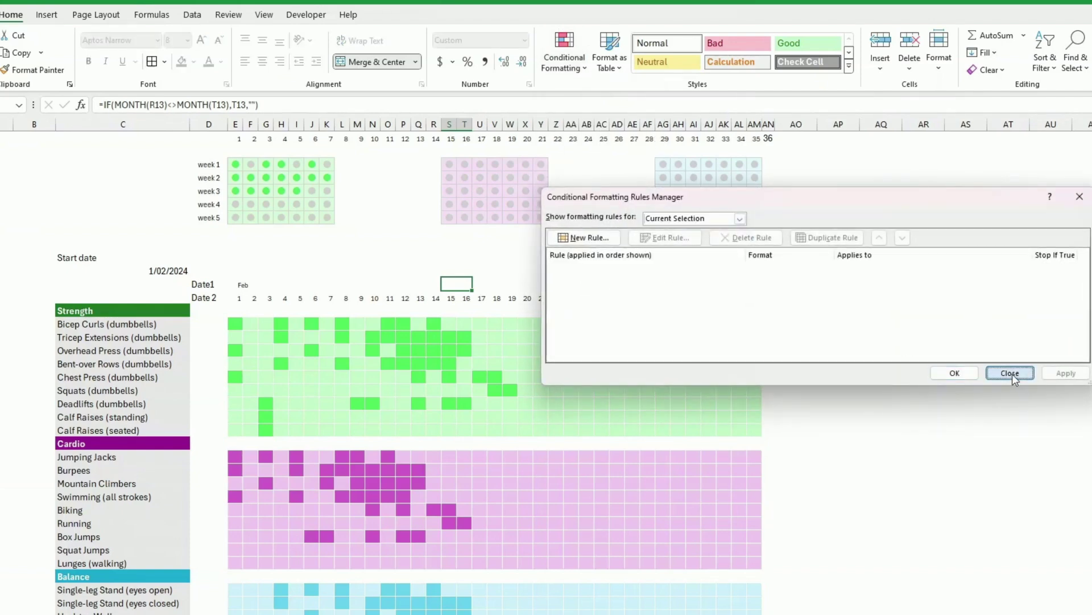
Step: Select the first dot of the Strength weekly block, cell E3
{"action": "left_click", "coordinate": [238, 165]}
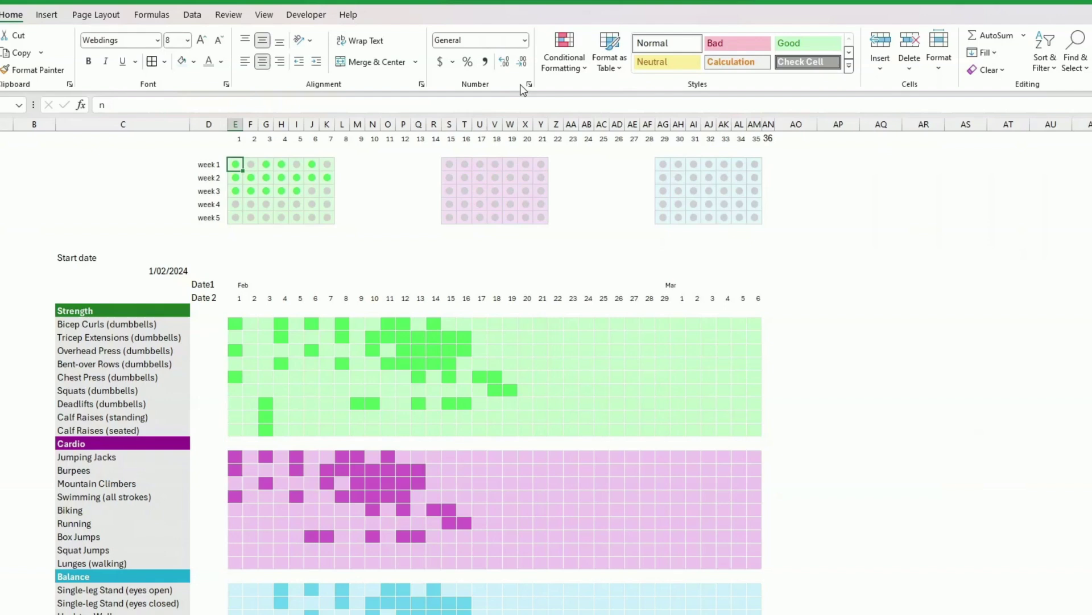
Step: Duplicate the green dot grid's conditional formatting rule and apply the copy to the purple week grid, S3:Y7
{"action": "left_click", "coordinate": [565, 53]}
{"action": "left_click", "coordinate": [594, 268]}
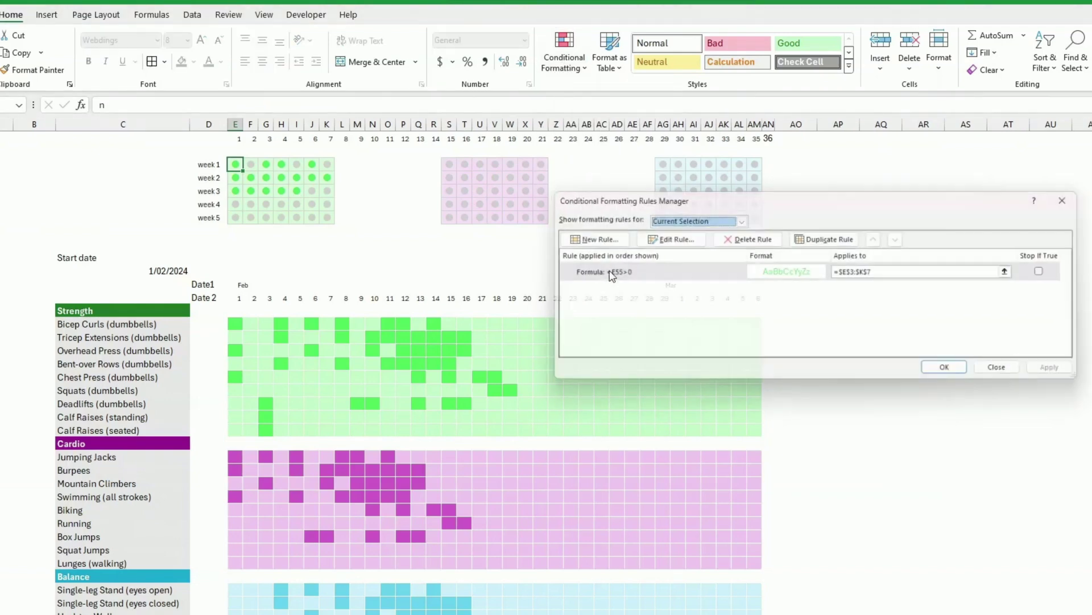
{"action": "left_click", "coordinate": [681, 276]}
{"action": "left_click", "coordinate": [827, 237]}
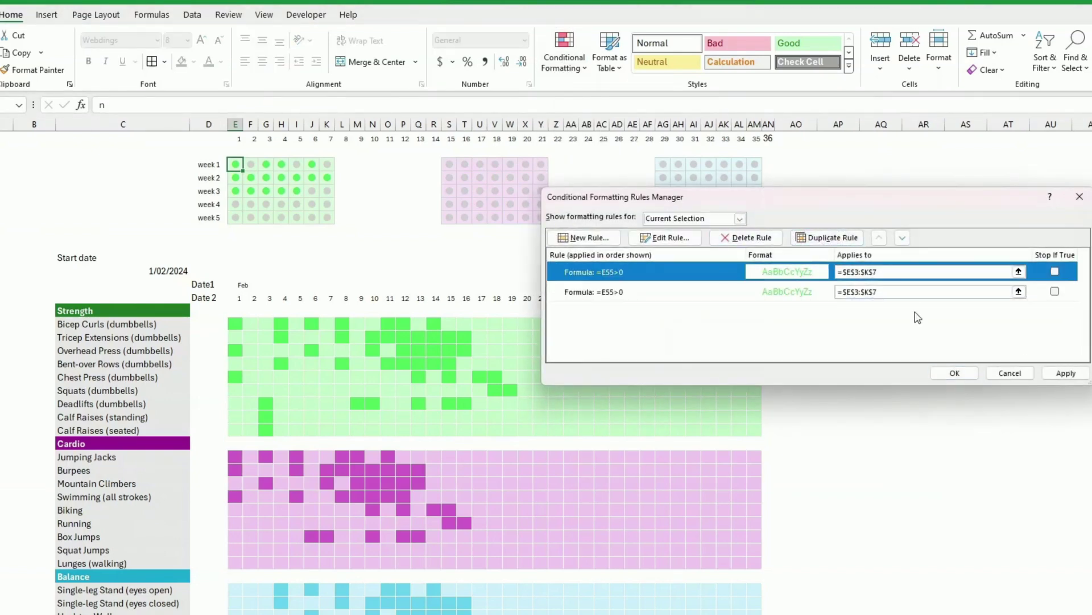
{"action": "left_click", "coordinate": [902, 294]}
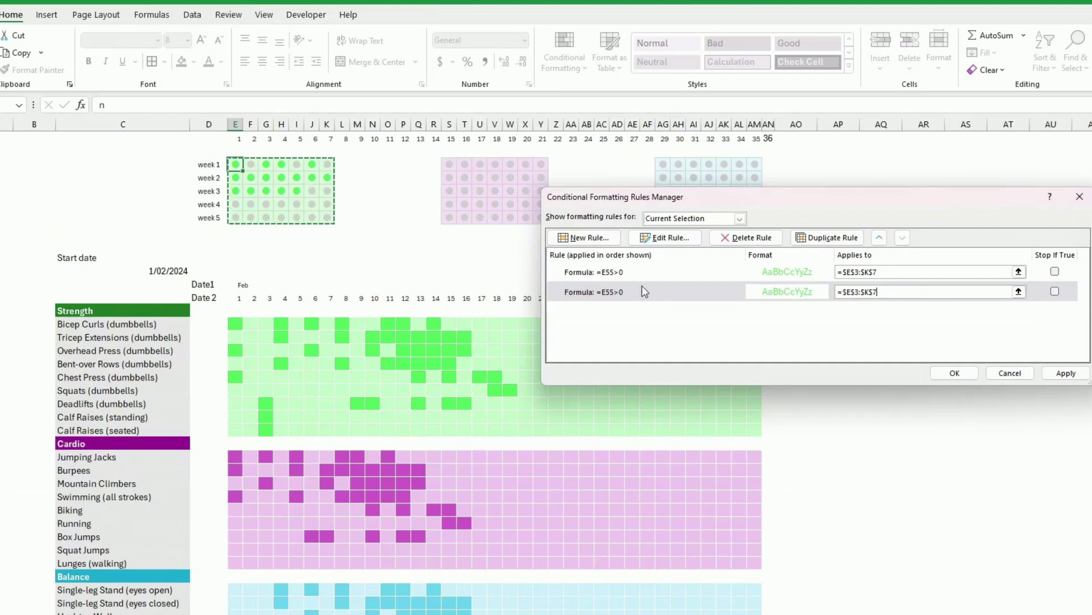
{"action": "left_click_drag", "start_coordinate": [450, 164], "coordinate": [536, 226]}
Step: Change the S3:Y7 rule's font color to the purple theme shade and apply the formatting rules
{"action": "left_click", "coordinate": [694, 292]}
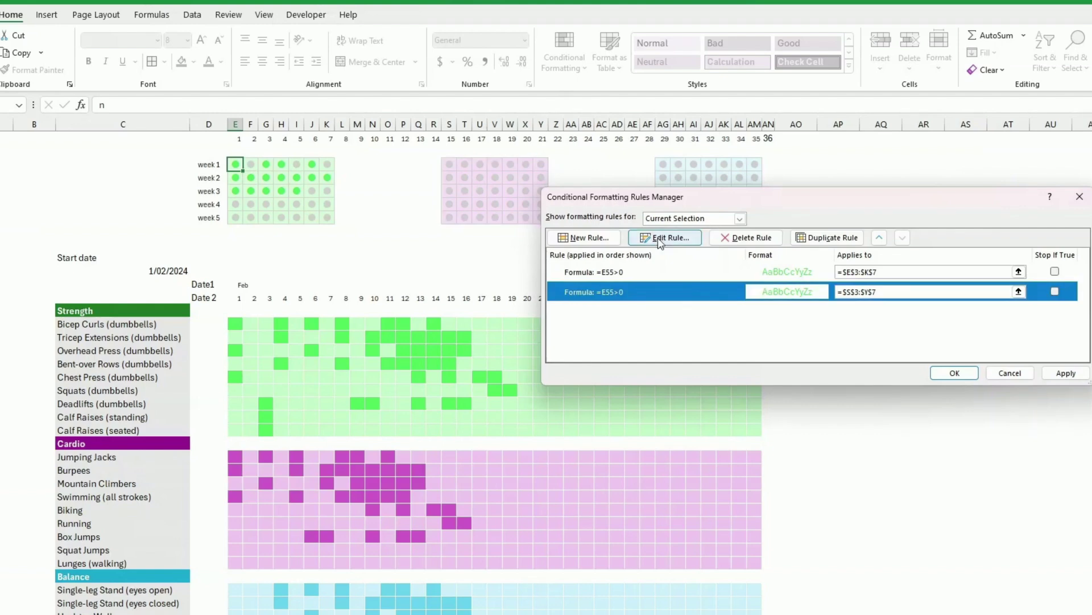
{"action": "left_click", "coordinate": [660, 239]}
{"action": "left_click", "coordinate": [952, 371]}
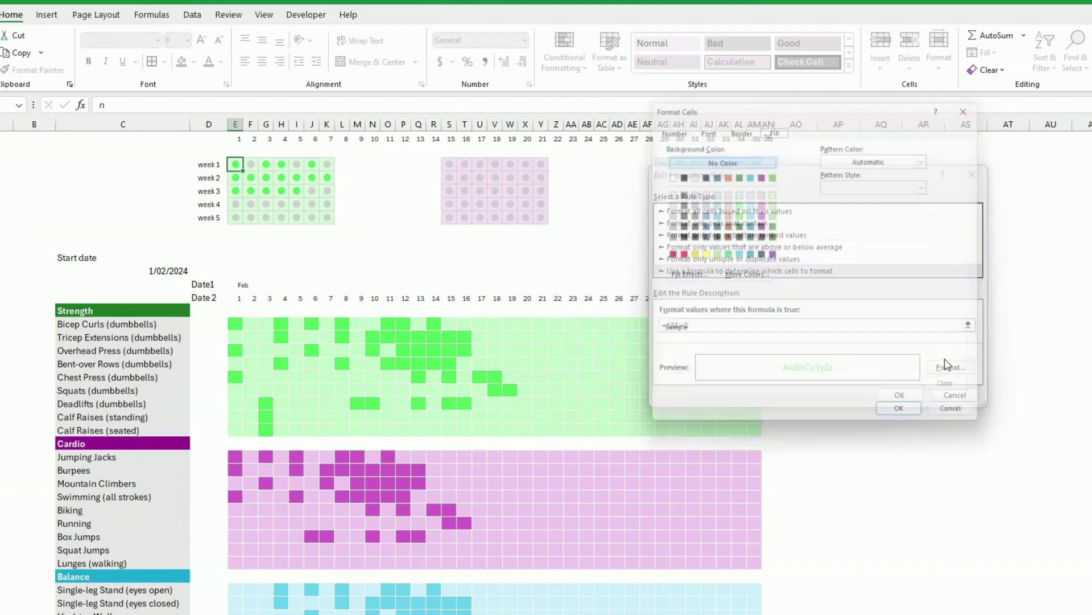
{"action": "left_click", "coordinate": [704, 124]}
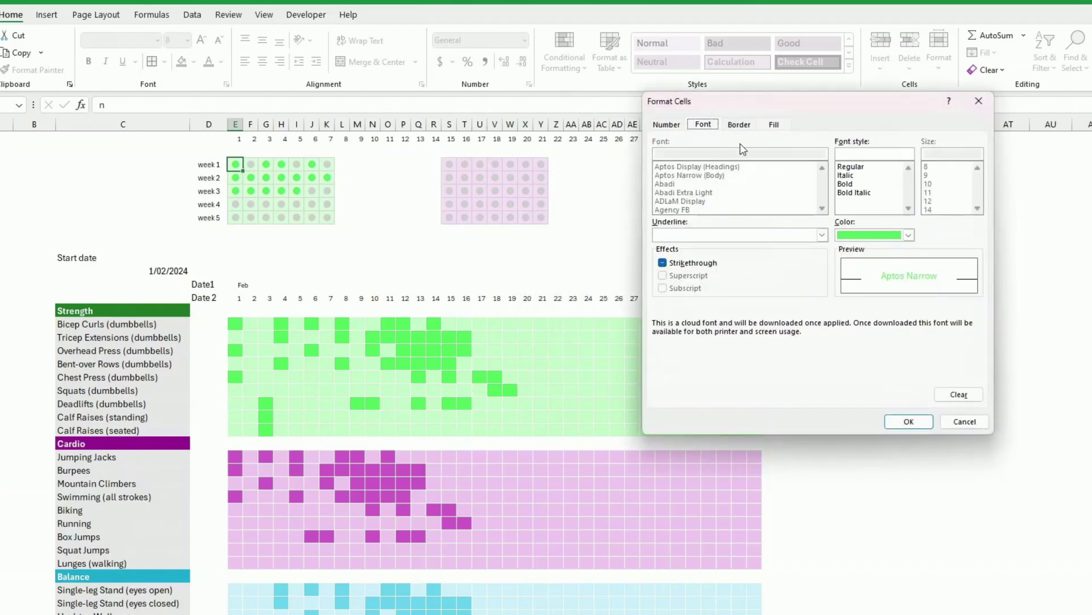
{"action": "left_click", "coordinate": [909, 234]}
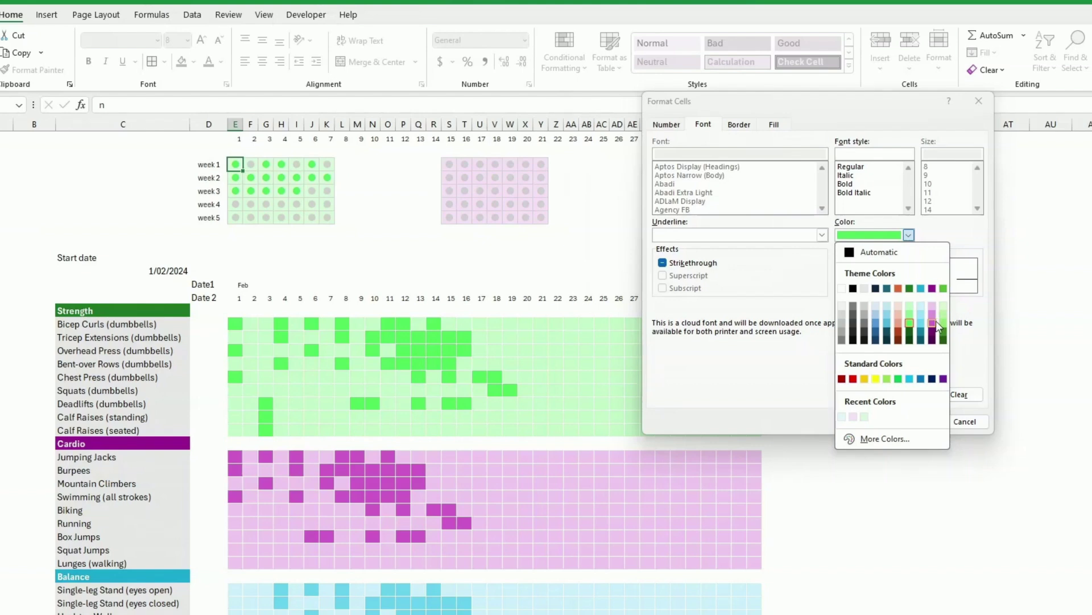
{"action": "left_click", "coordinate": [934, 320]}
{"action": "left_click", "coordinate": [910, 421]}
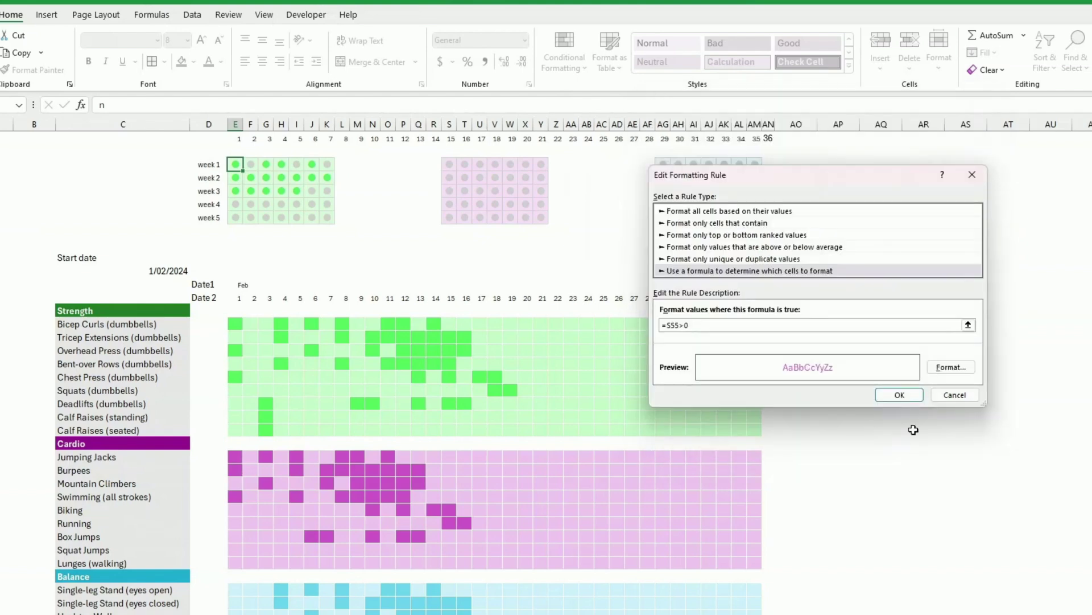
{"action": "left_click", "coordinate": [899, 395]}
{"action": "left_click", "coordinate": [1065, 373]}
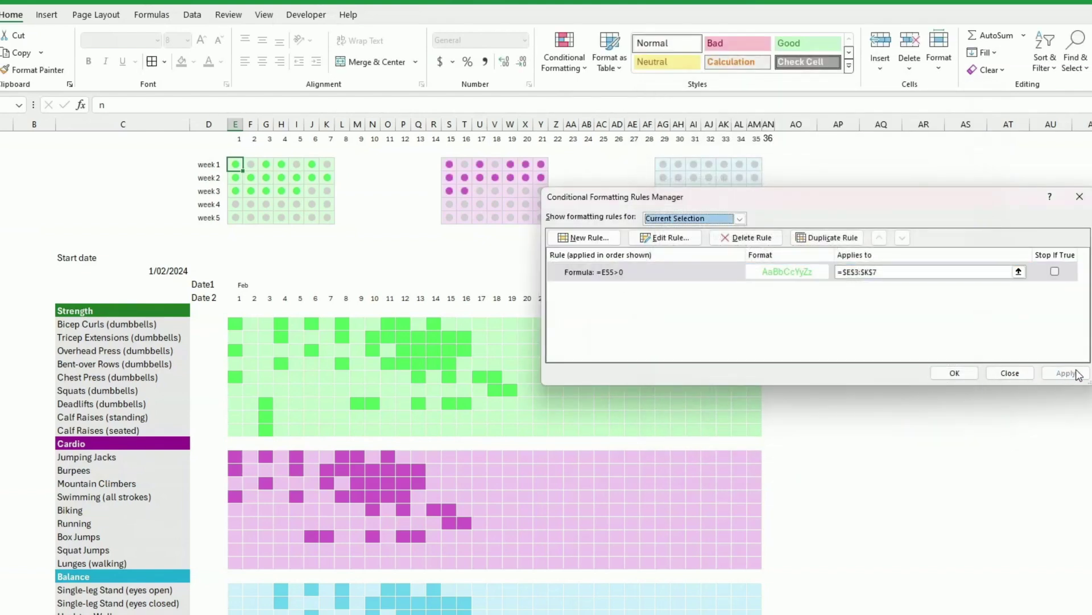
{"action": "left_click", "coordinate": [954, 375]}
{"action": "left_click", "coordinate": [951, 373]}
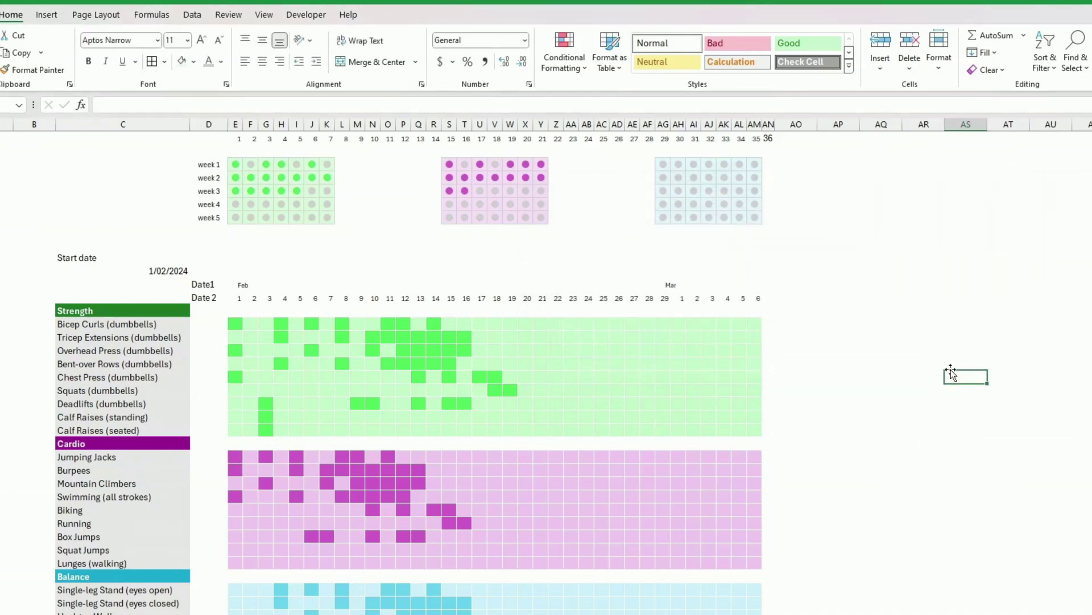
{"action": "left_click", "coordinate": [447, 163]}
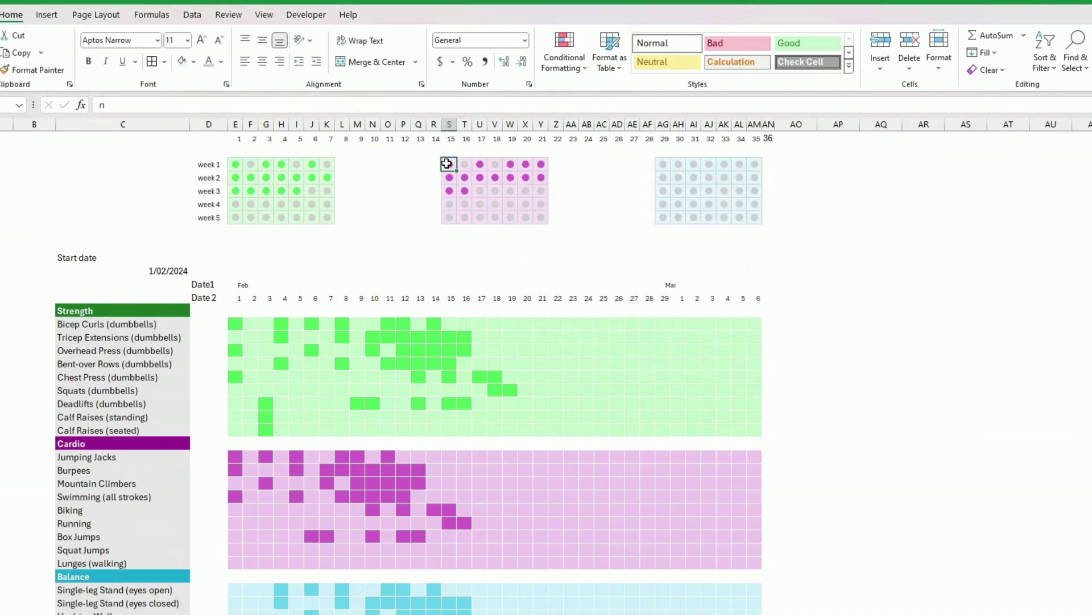
{"action": "left_click_drag", "start_coordinate": [447, 163], "coordinate": [536, 222]}
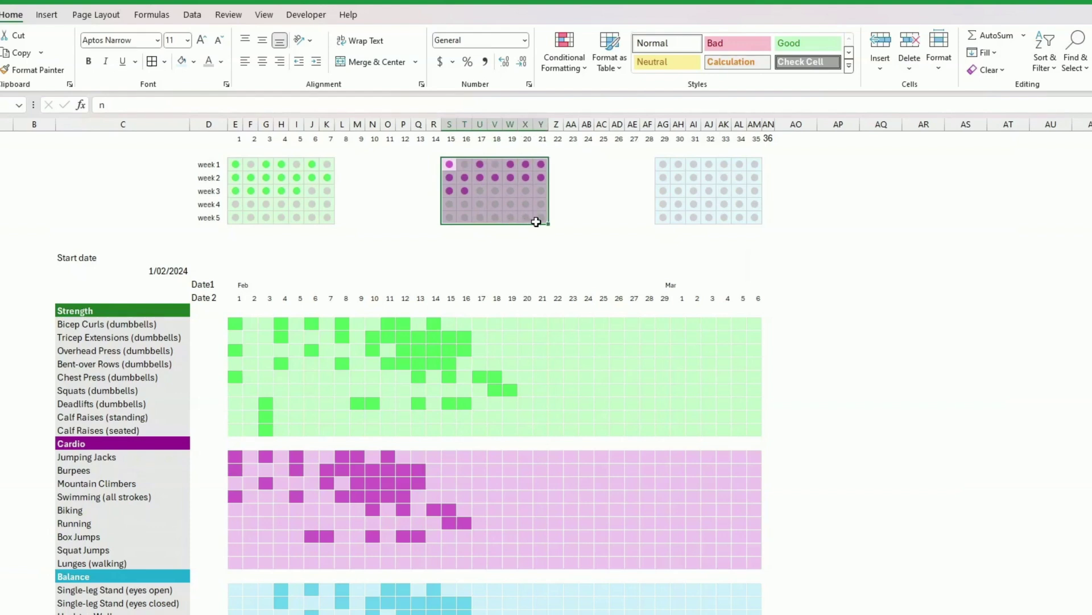
{"action": "left_click", "coordinate": [569, 60]}
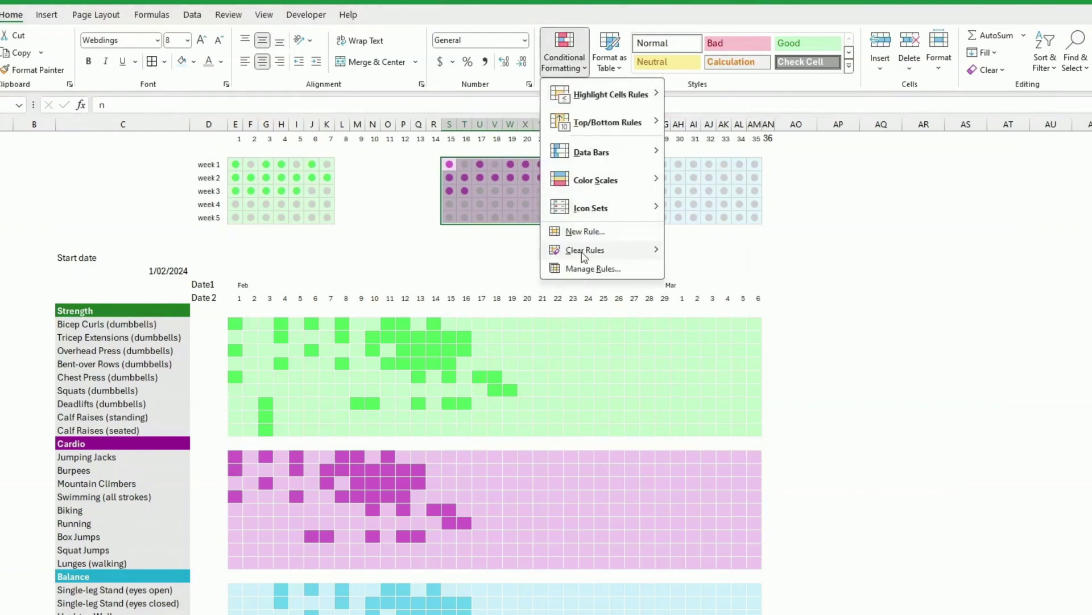
{"action": "left_click", "coordinate": [490, 273]}
Step: Duplicate the purple dot grid's conditional formatting rule and apply the copy to the blue week grid, AG3:AM7
{"action": "left_click", "coordinate": [451, 167]}
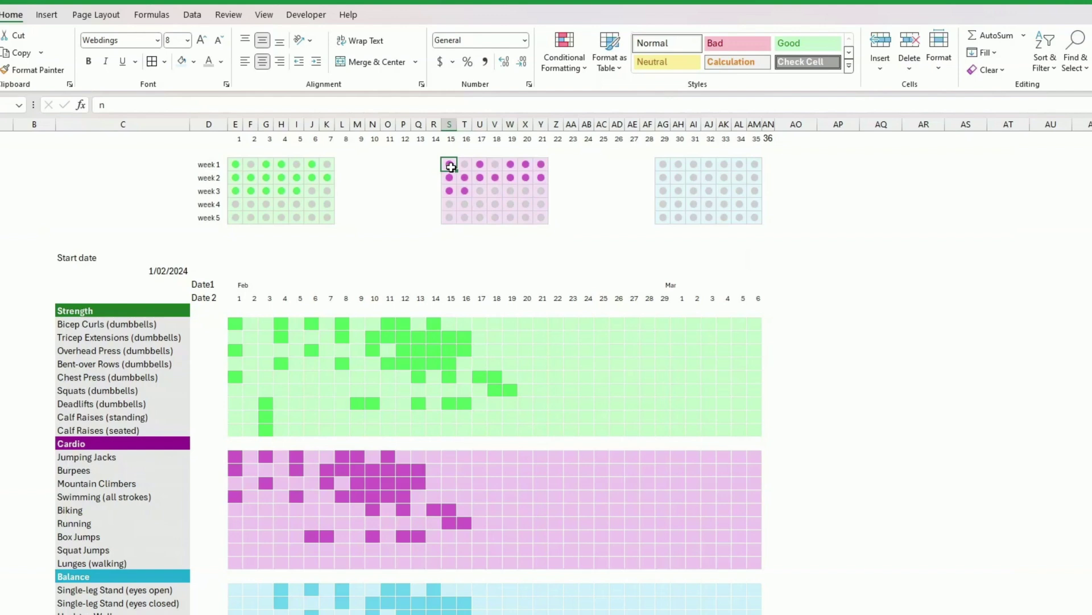
{"action": "left_click", "coordinate": [565, 64]}
{"action": "left_click", "coordinate": [571, 265]}
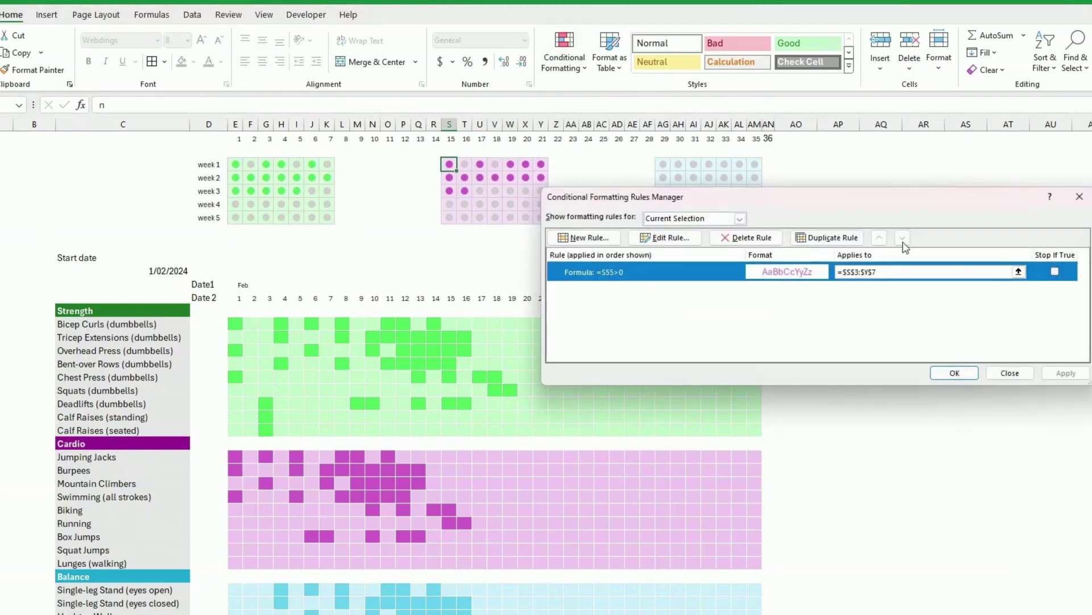
{"action": "left_click", "coordinate": [819, 238]}
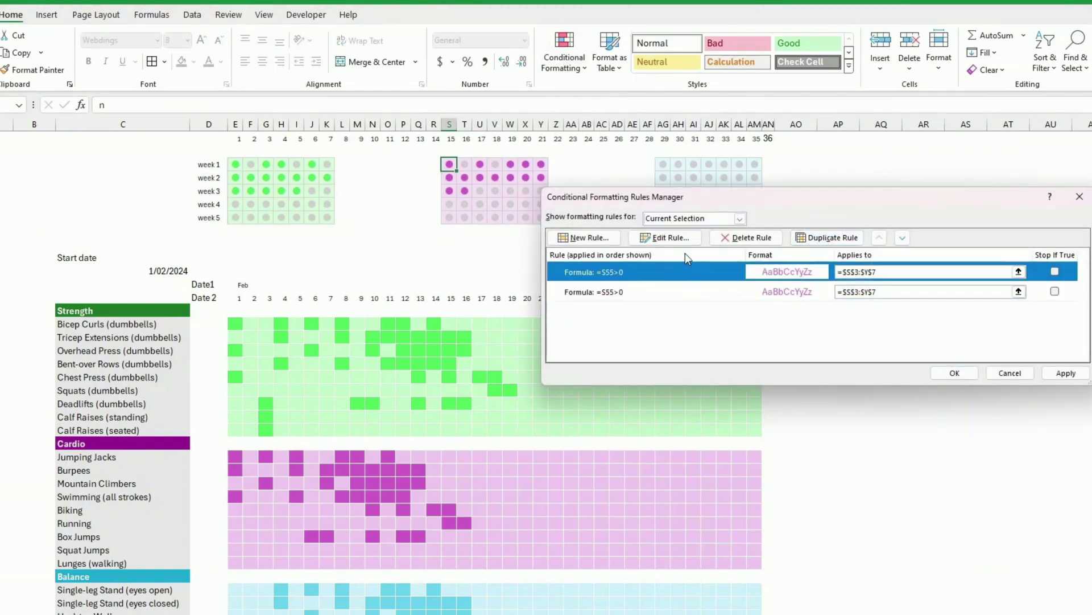
{"action": "left_click", "coordinate": [885, 274]}
{"action": "left_click_drag", "start_coordinate": [663, 164], "coordinate": [754, 255]}
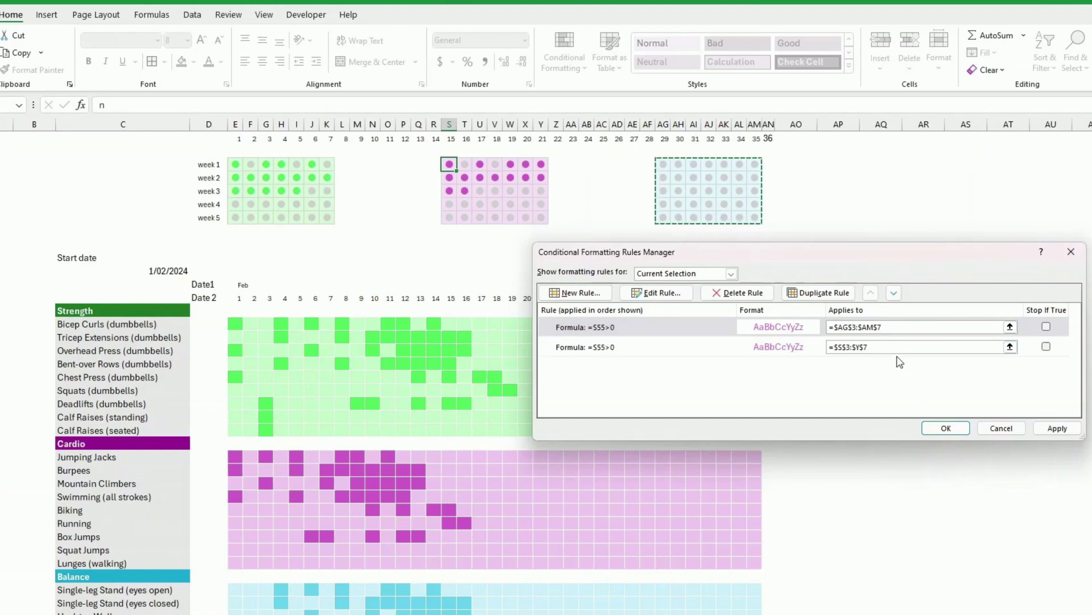
Step: Change the AG3:AM7 rule's font color to the base turquoise theme color and apply the formatting rules
{"action": "left_click", "coordinate": [670, 327]}
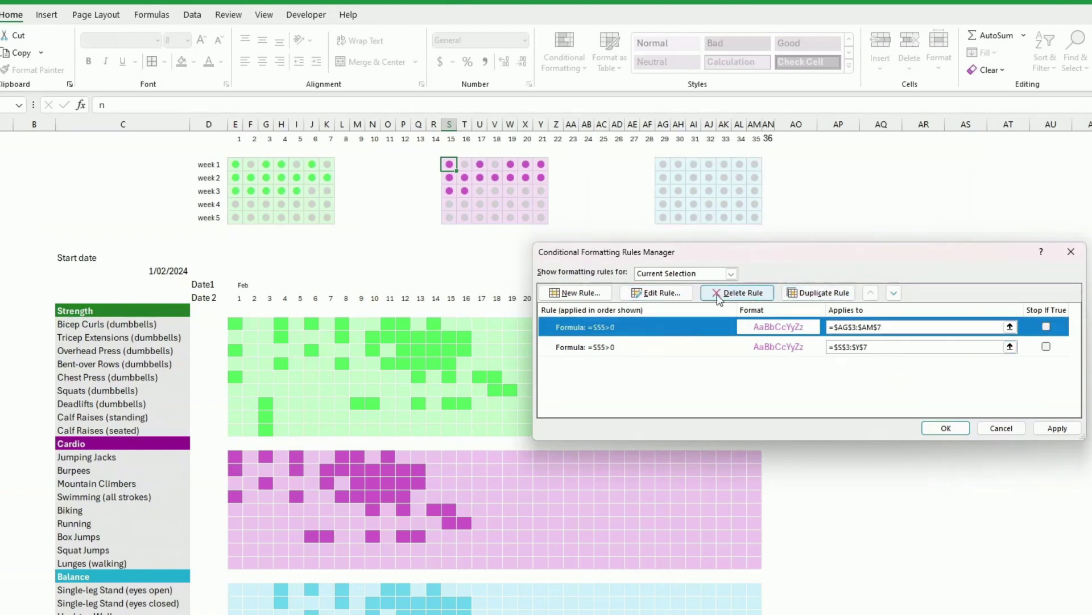
{"action": "left_click", "coordinate": [659, 294]}
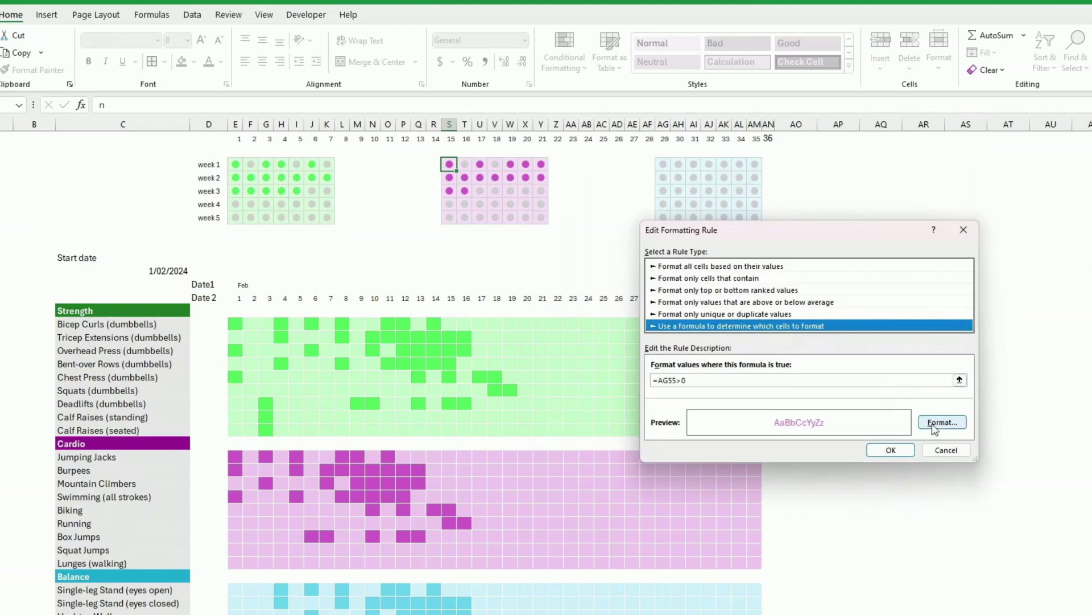
{"action": "left_click", "coordinate": [933, 421]}
{"action": "left_click", "coordinate": [899, 289]}
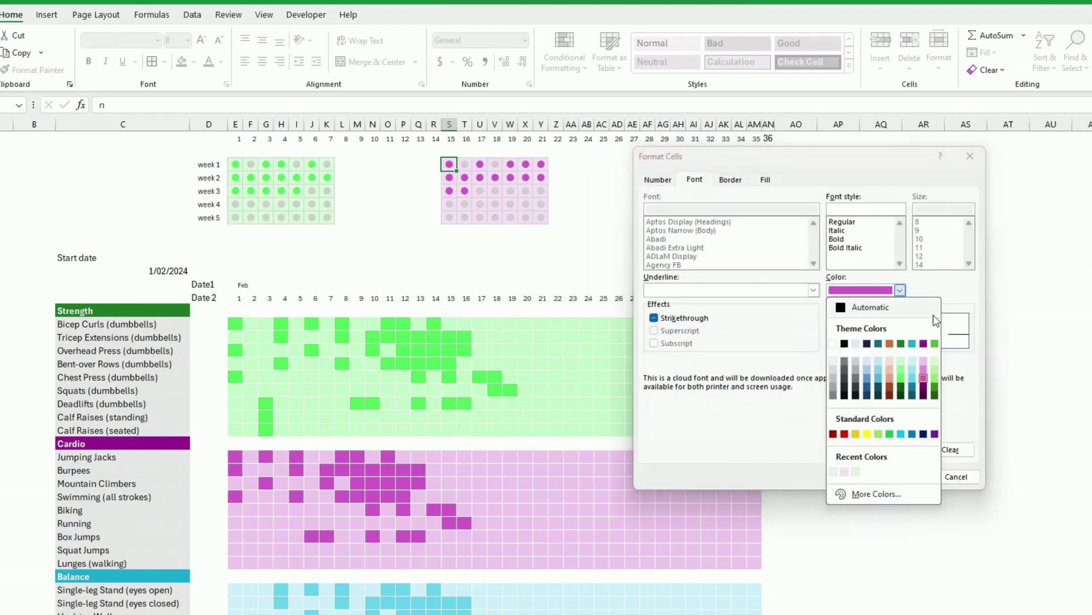
{"action": "left_click", "coordinate": [912, 379]}
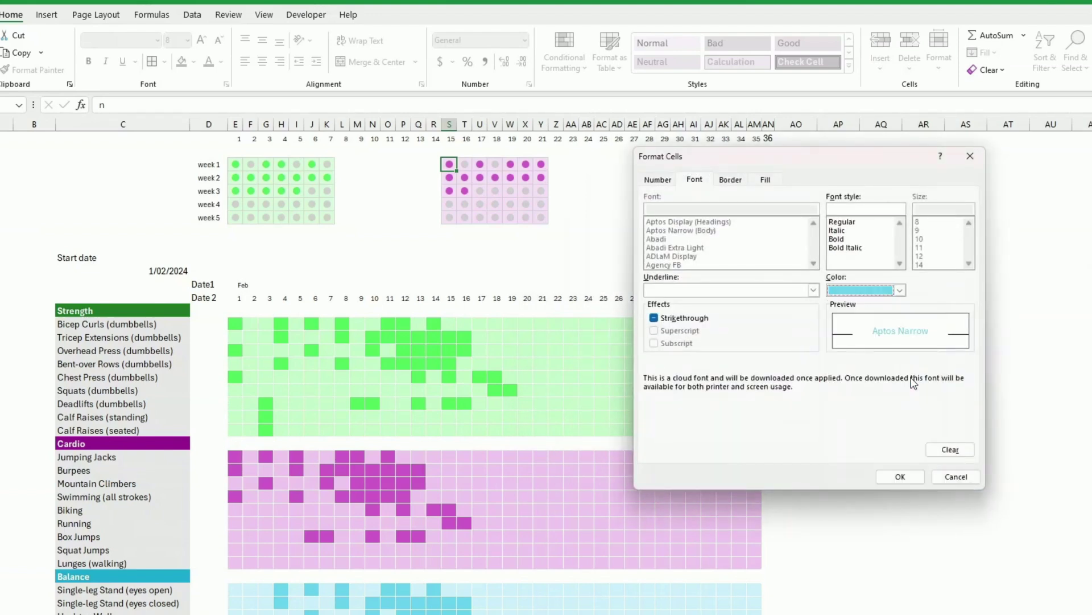
{"action": "left_click", "coordinate": [900, 290]}
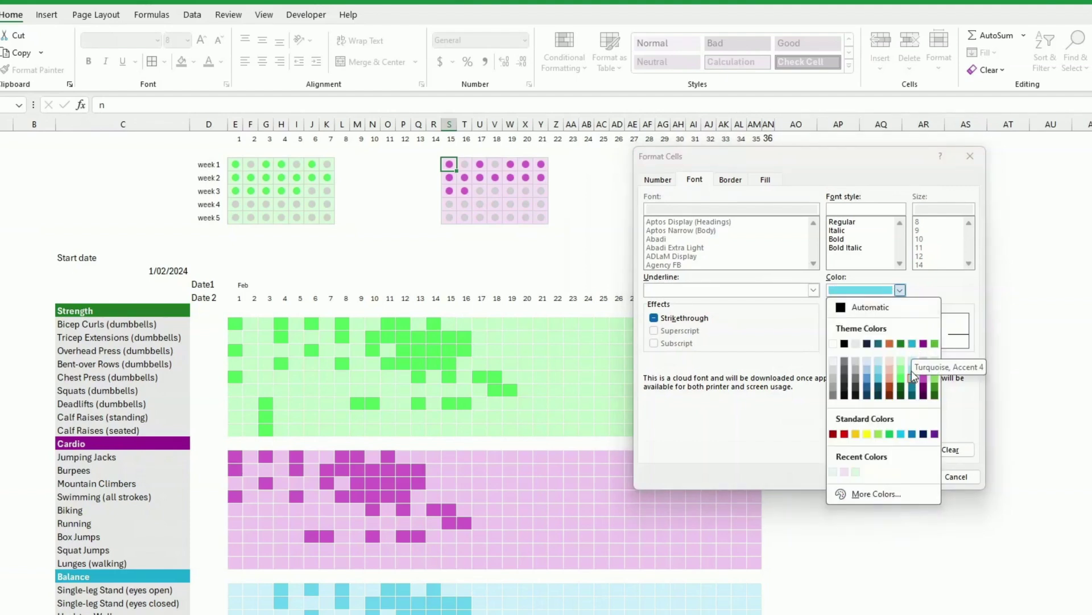
{"action": "left_click", "coordinate": [912, 344]}
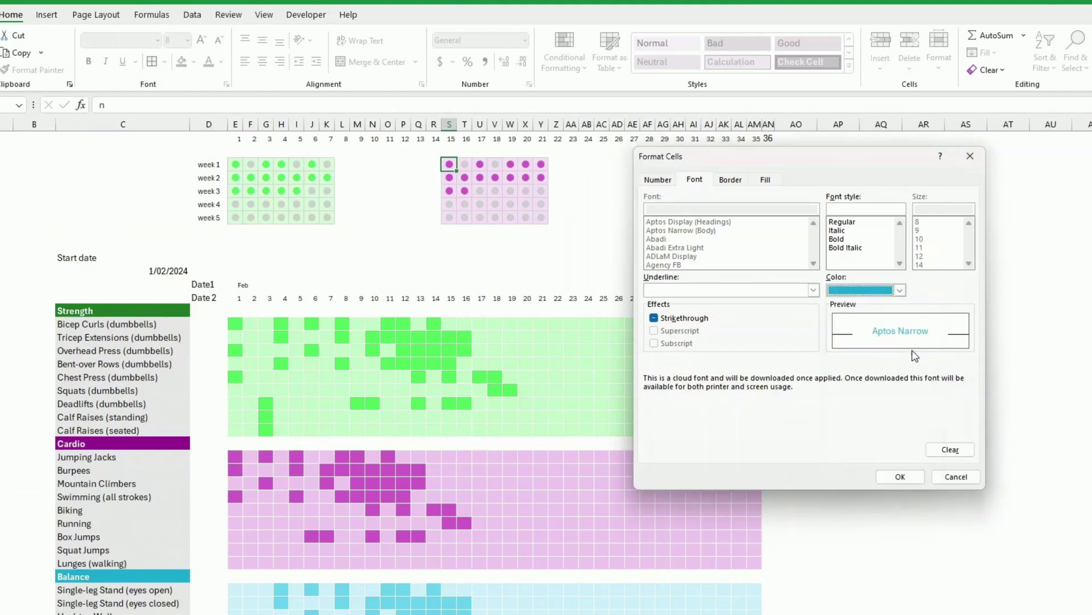
{"action": "left_click", "coordinate": [900, 476]}
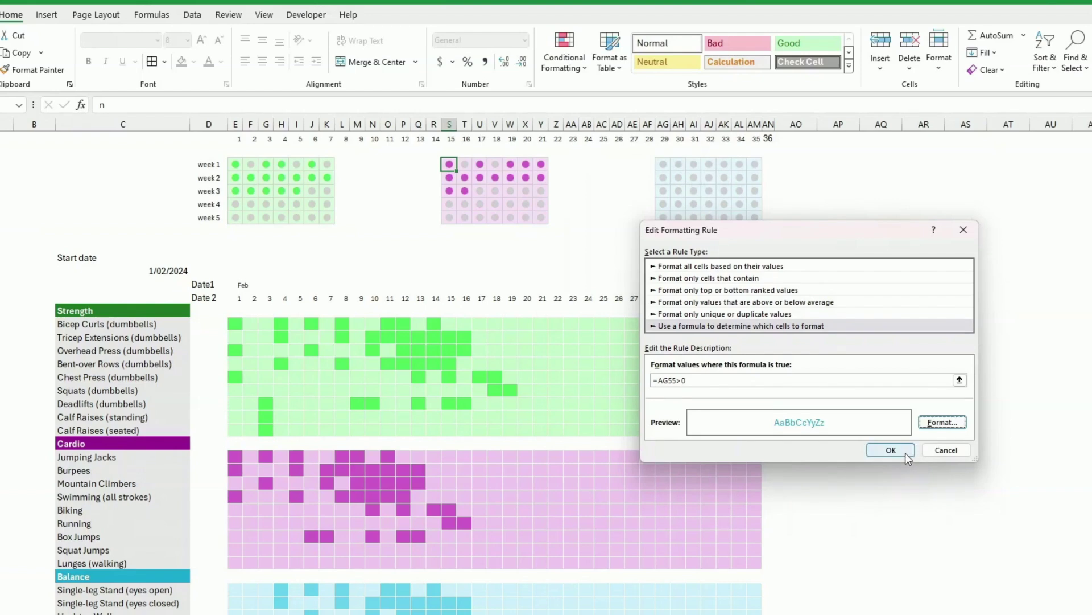
{"action": "left_click", "coordinate": [904, 451]}
{"action": "left_click", "coordinate": [932, 430]}
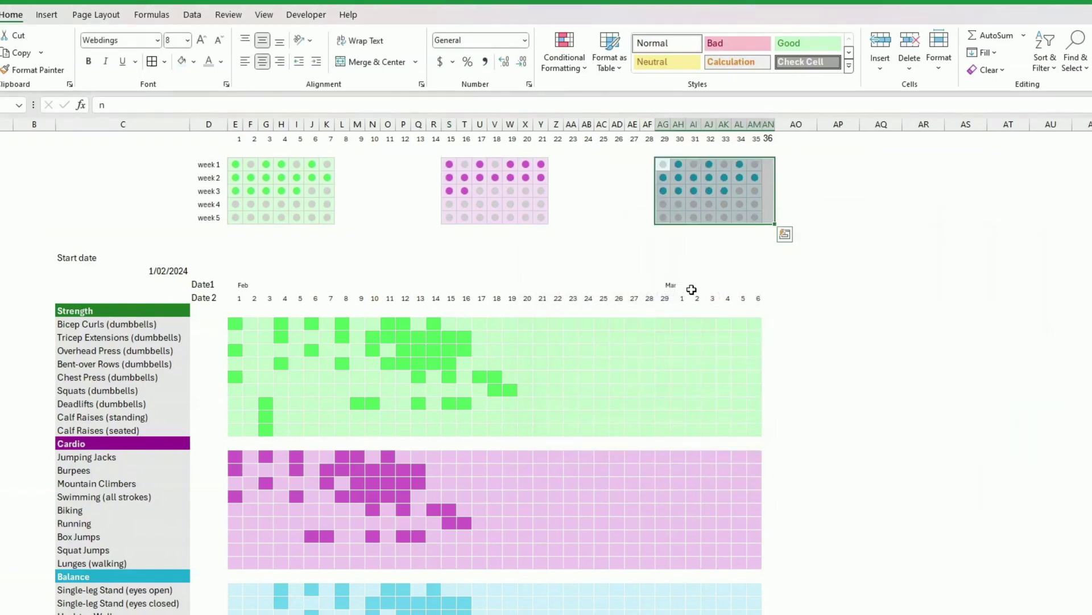
{"action": "left_click", "coordinate": [691, 287]}
Step: Test the purple week dots by clearing the Cardio marks in columns K to U, from Jumping Jacks to Box Jumps
{"action": "scroll", "coordinate": [683, 265], "scroll_direction": "down", "scroll_amount": 5}
{"action": "left_click_drag", "start_coordinate": [328, 257], "coordinate": [488, 345]}
{"action": "key", "text": "Delete"}
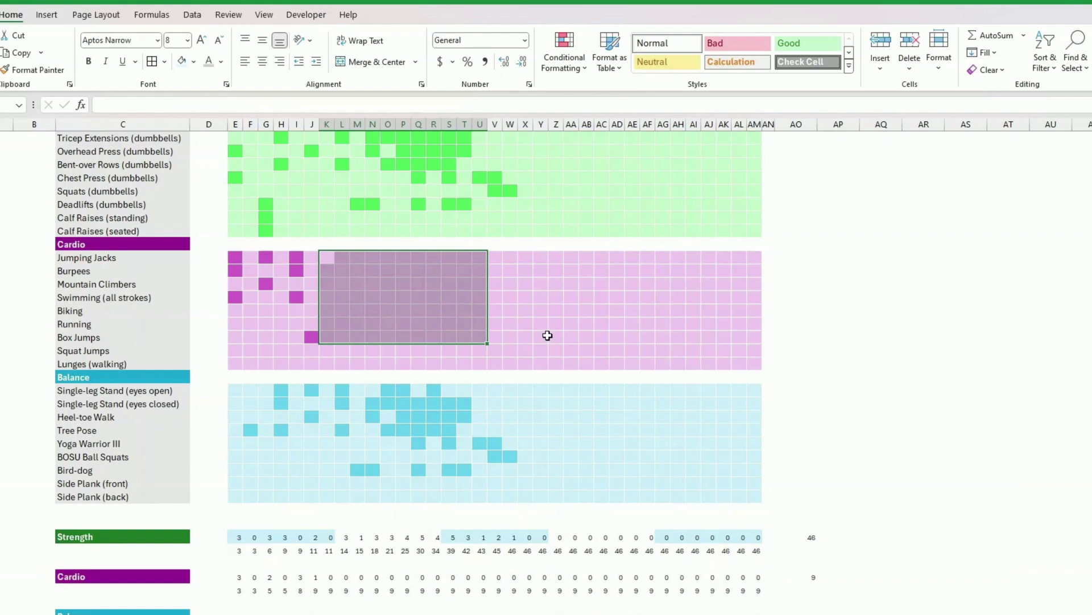
{"action": "scroll", "coordinate": [548, 335], "scroll_direction": "up", "scroll_amount": 5}
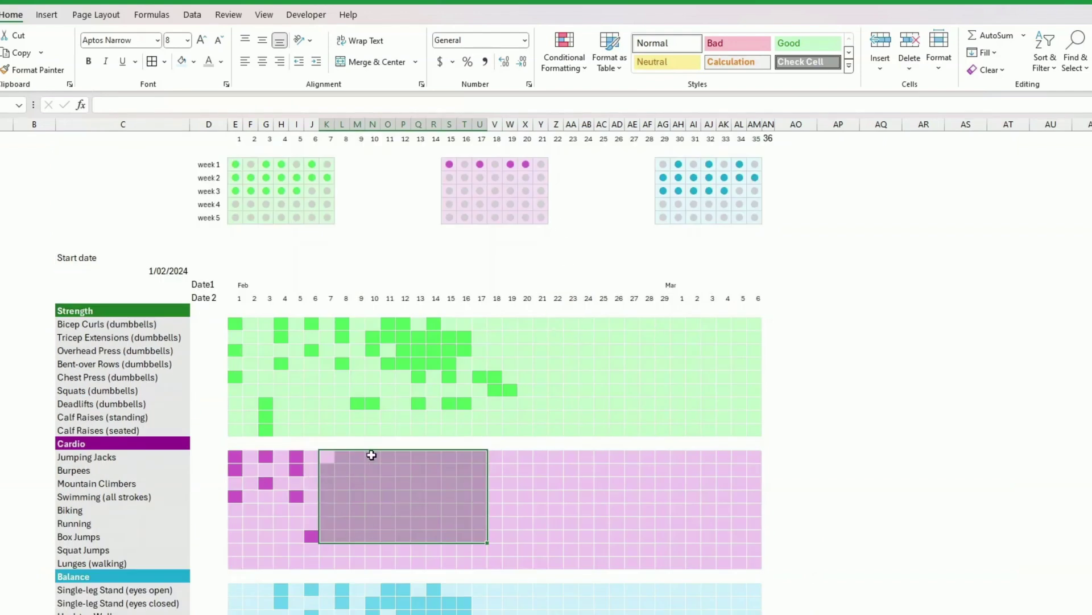
Step: Undo the deletion of the Cardio marks
{"action": "key", "text": "ctrl+z"}
{"action": "left_click", "coordinate": [432, 442]}
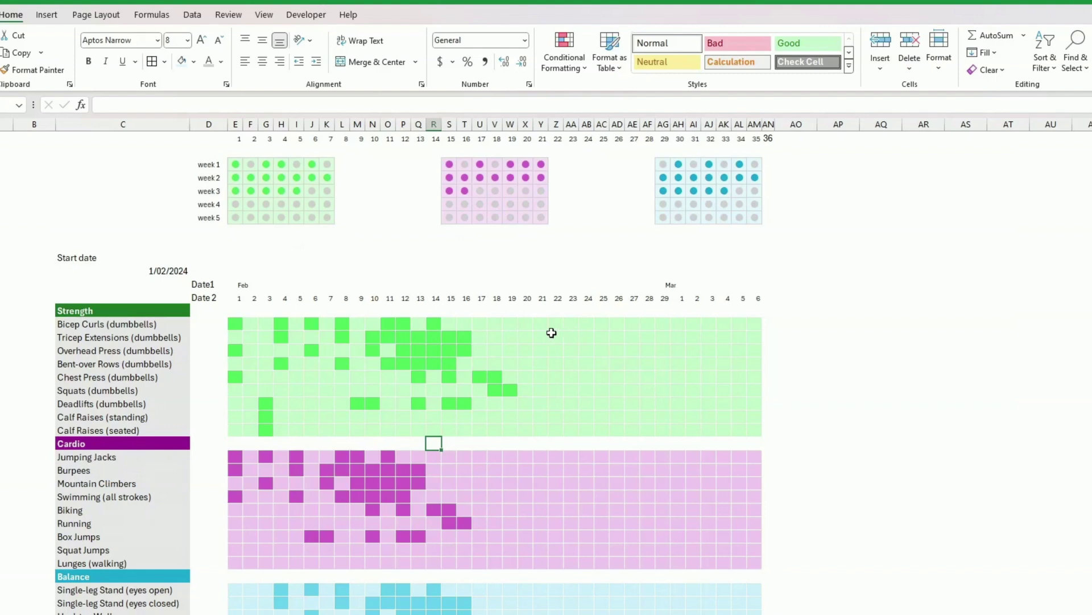
{"action": "left_click", "coordinate": [572, 271]}
{"action": "left_click", "coordinate": [587, 247]}
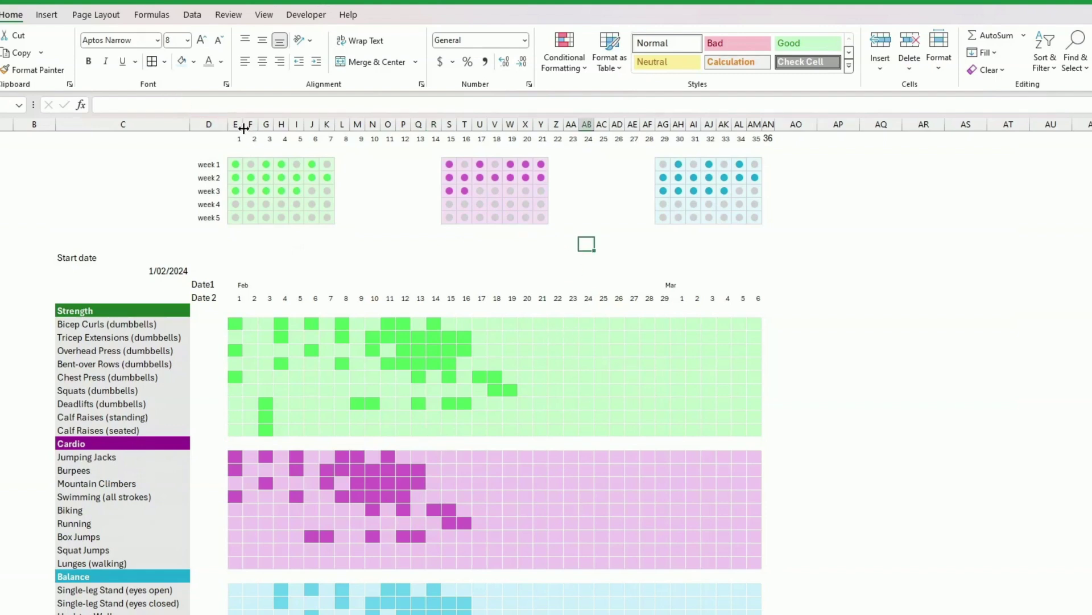
Step: Narrow columns E through AM together so that all the day columns have the same smaller width
{"action": "left_click_drag", "start_coordinate": [244, 128], "coordinate": [760, 121]}
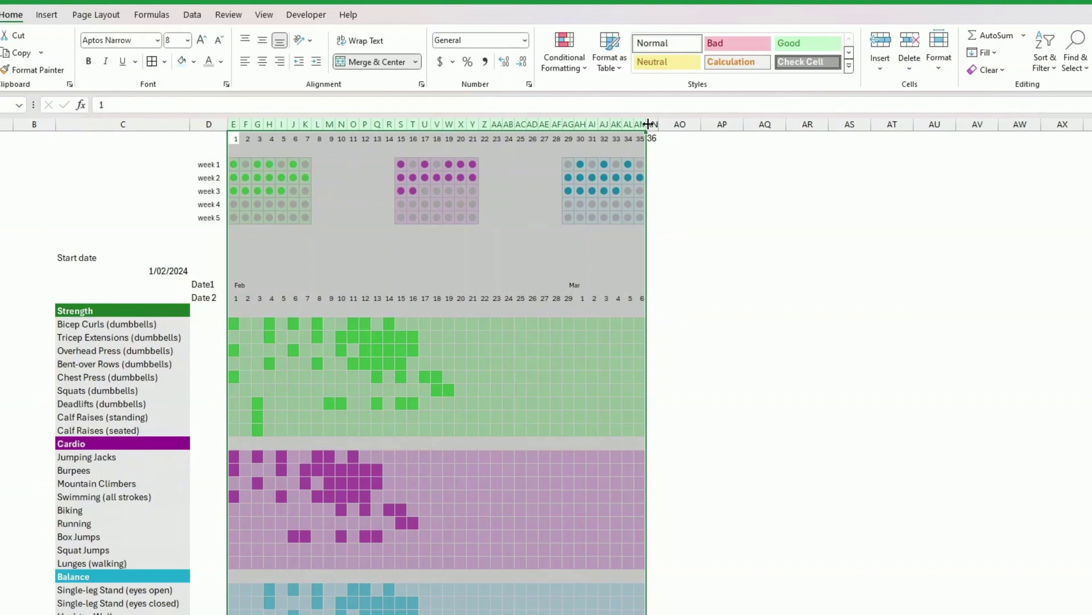
{"action": "left_click_drag", "start_coordinate": [648, 124], "coordinate": [648, 124]}
{"action": "left_click", "coordinate": [705, 189]}
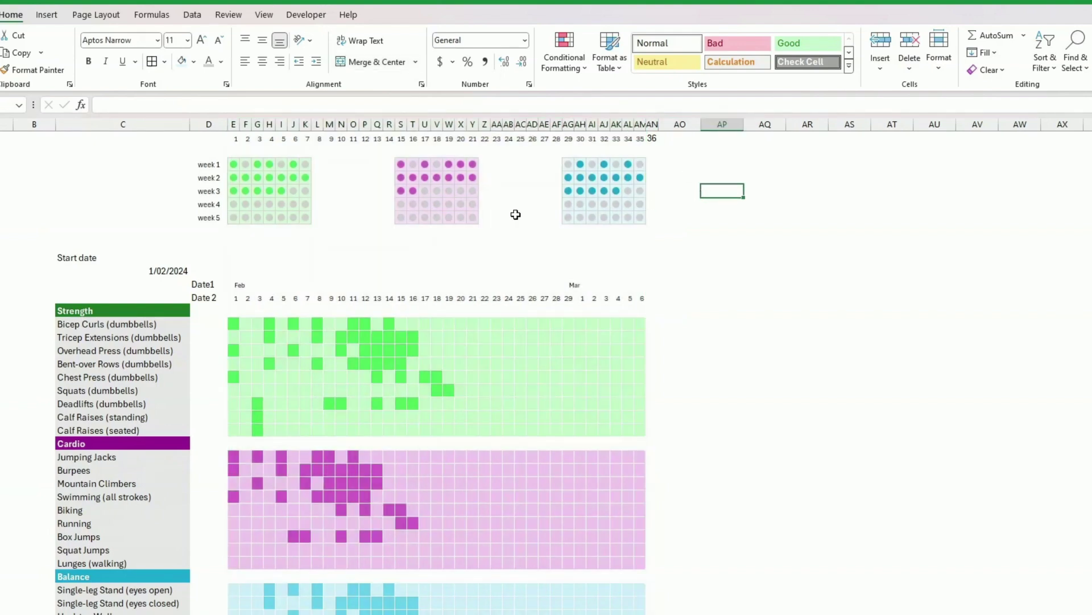
Step: Clear the helper day numbers 1 to 36 from the row above the week grids
{"action": "left_click", "coordinate": [236, 140]}
{"action": "left_click_drag", "start_coordinate": [236, 139], "coordinate": [722, 140]}
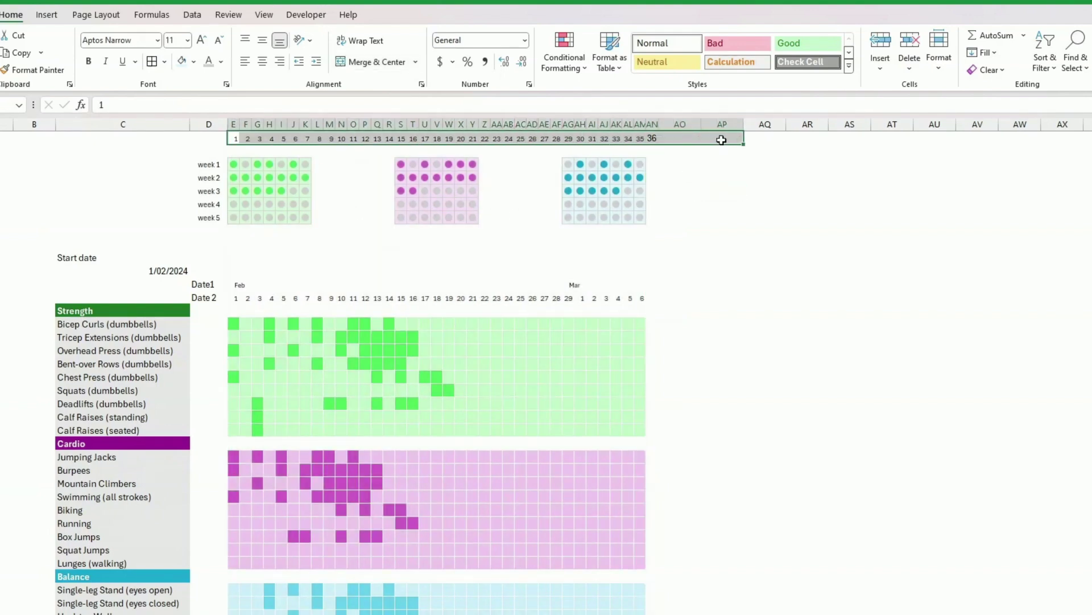
{"action": "key", "text": "Delete"}
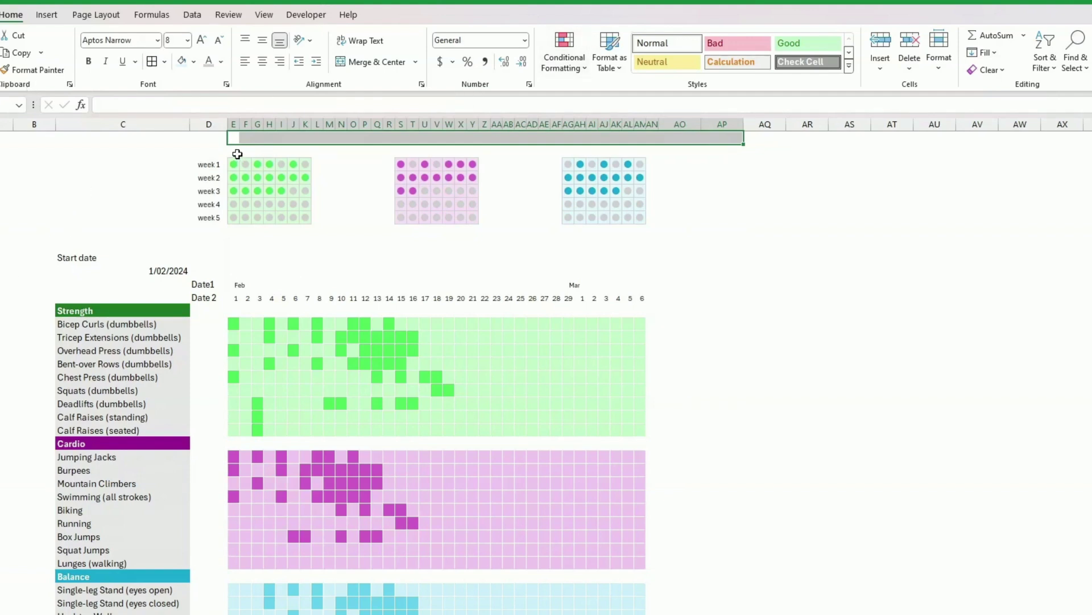
Step: Merge and center the cells directly above the green week grid, E2:K2
{"action": "left_click_drag", "start_coordinate": [237, 154], "coordinate": [310, 156]}
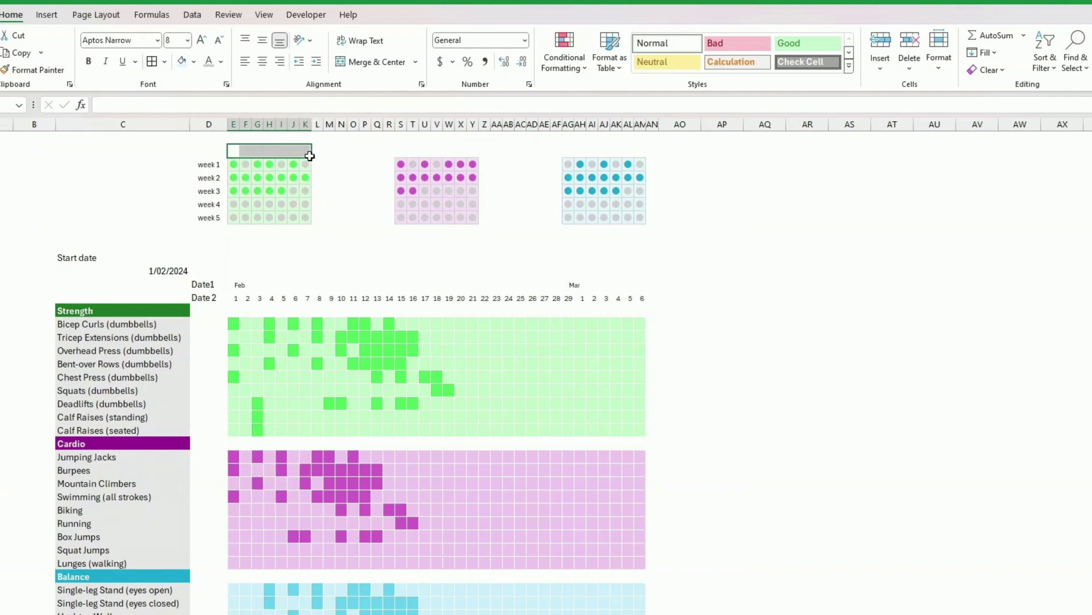
{"action": "left_click", "coordinate": [375, 63]}
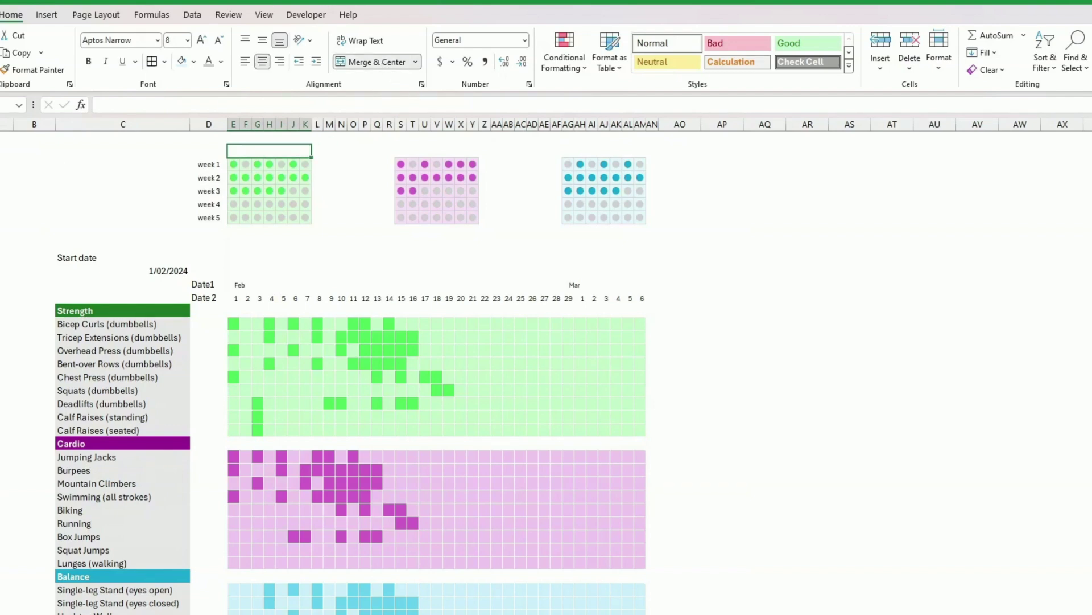
Step: Make the title row above the week grids taller and link the merged cell E2:K2 to the Strength category name in C14
{"action": "left_click_drag", "start_coordinate": [0, 158], "coordinate": [0, 165]}
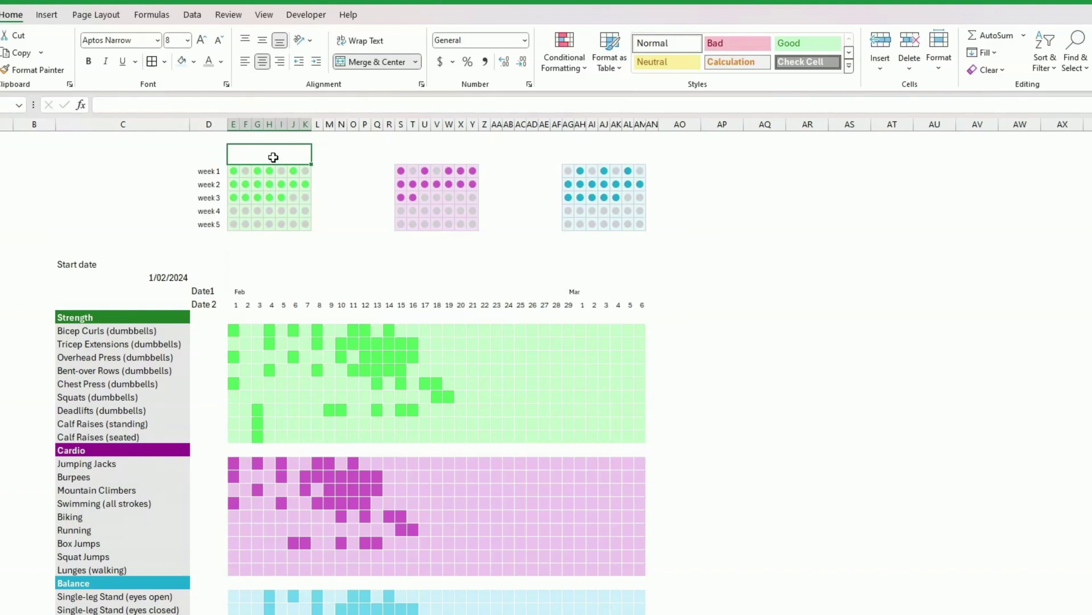
{"action": "type", "text": "="}
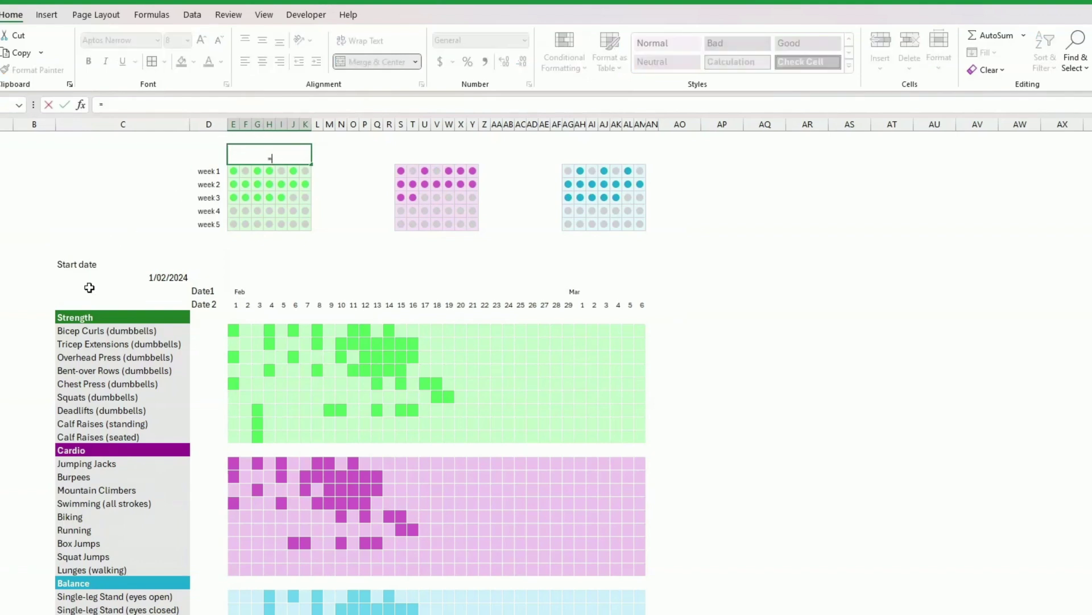
{"action": "left_click", "coordinate": [88, 319]}
{"action": "key", "text": "Return"}
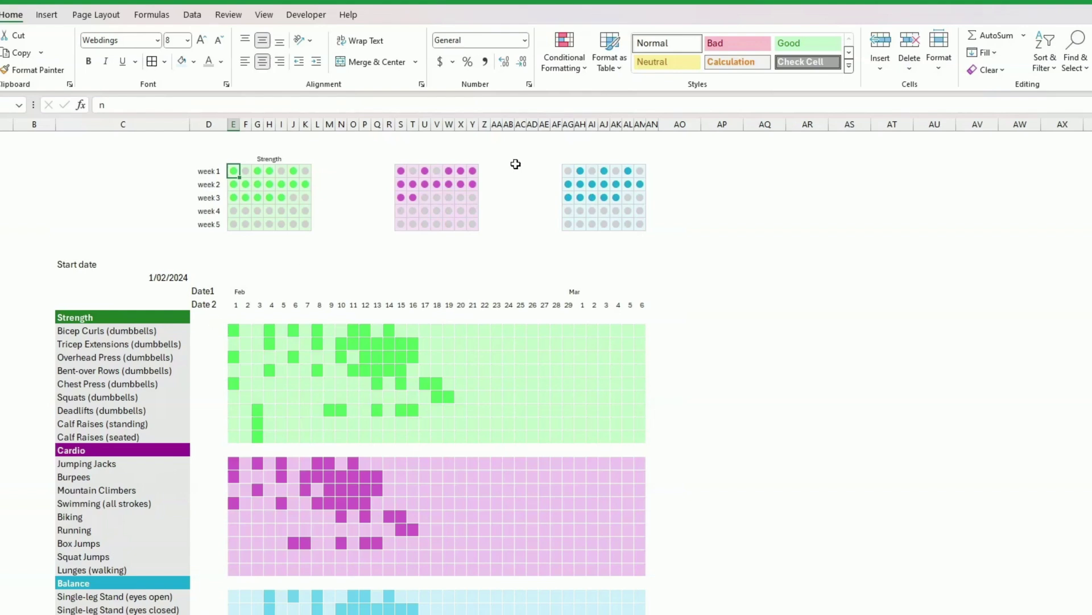
Step: Wrap the Strength title's cell reference in the UPPER function, giving =UPPER(C14)
{"action": "left_click", "coordinate": [251, 150]}
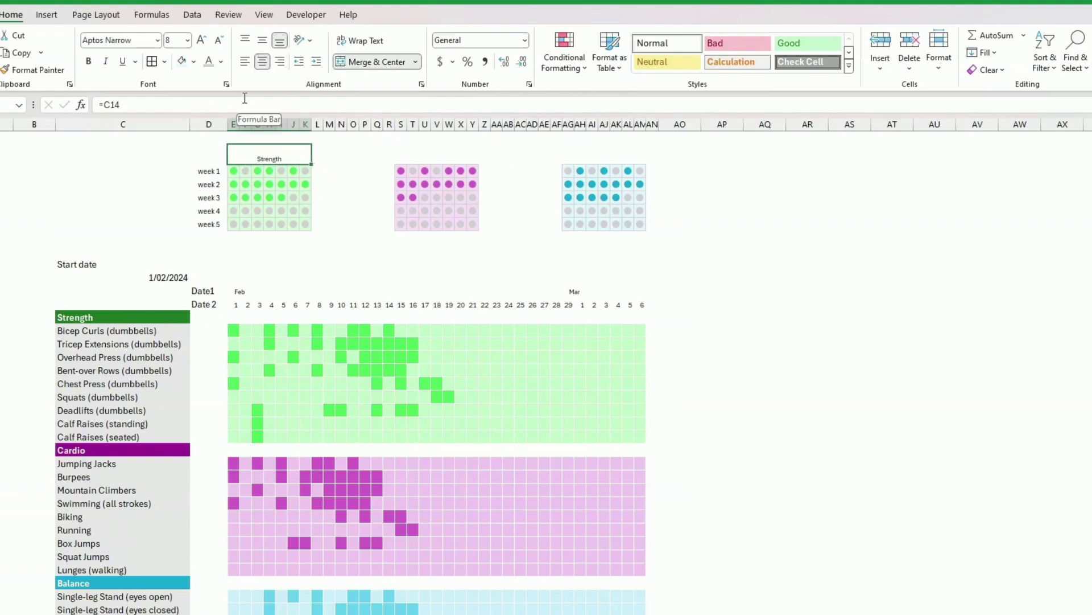
{"action": "left_click", "coordinate": [105, 105]}
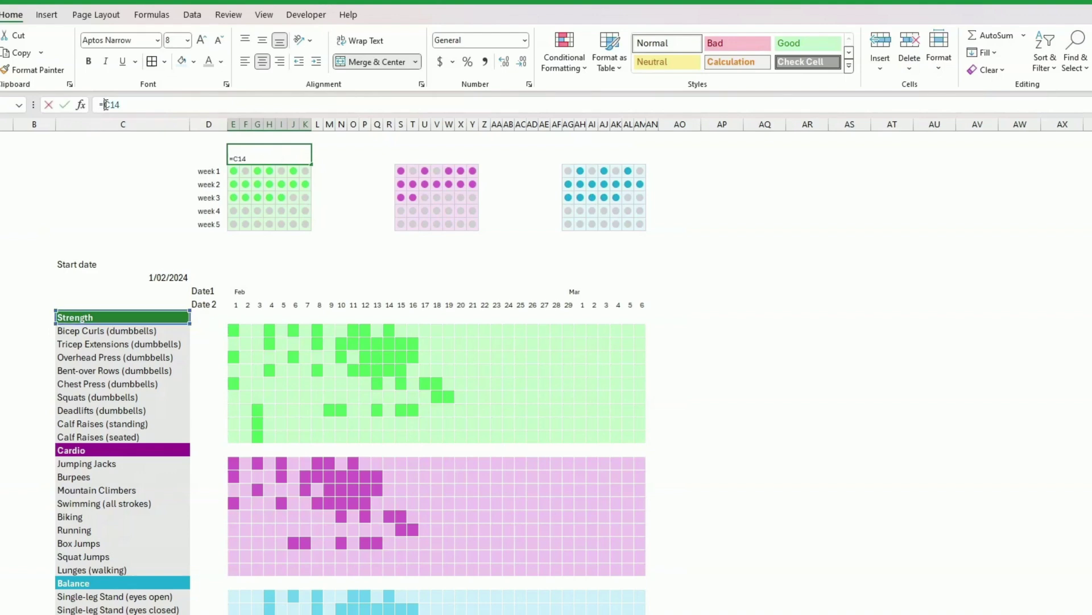
{"action": "type", "text": "UPPER("}
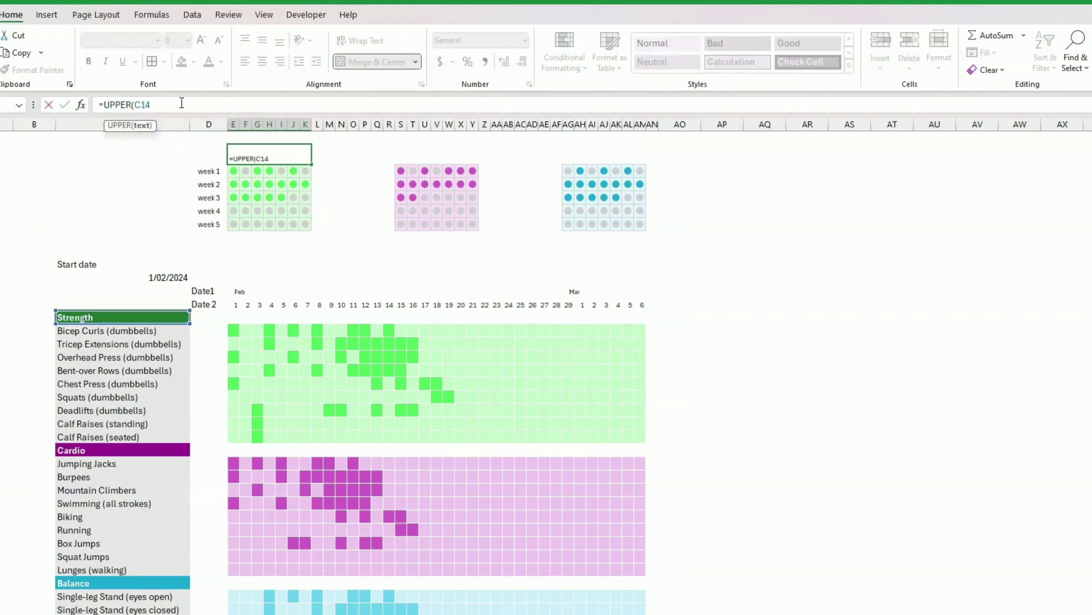
{"action": "key", "text": "Return"}
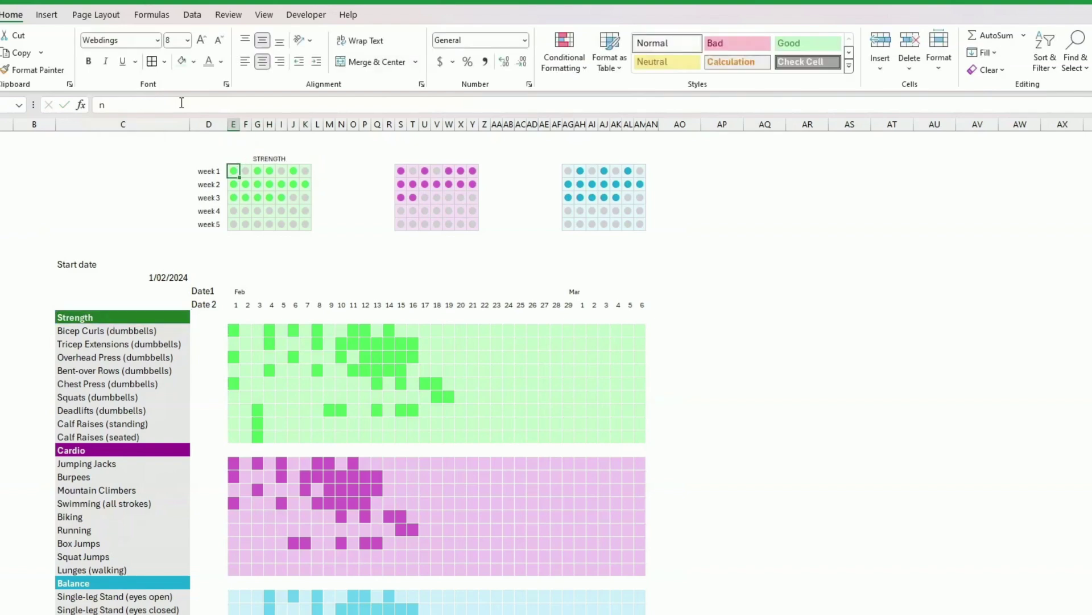
Step: Format the Strength title as vertically centered, bright green, bold text at size 14
{"action": "left_click", "coordinate": [263, 42]}
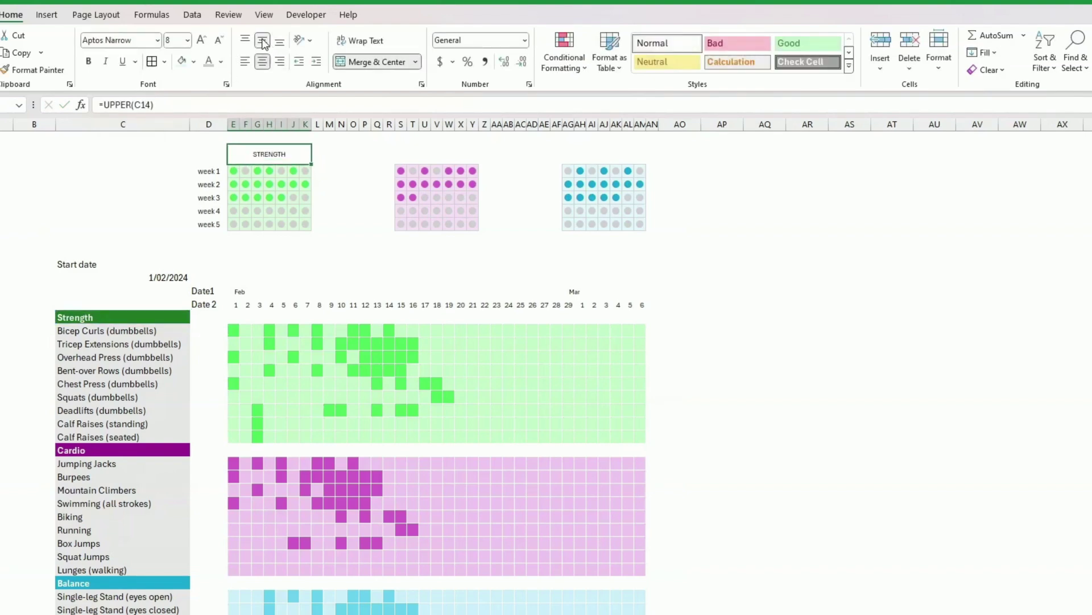
{"action": "left_click", "coordinate": [222, 62]}
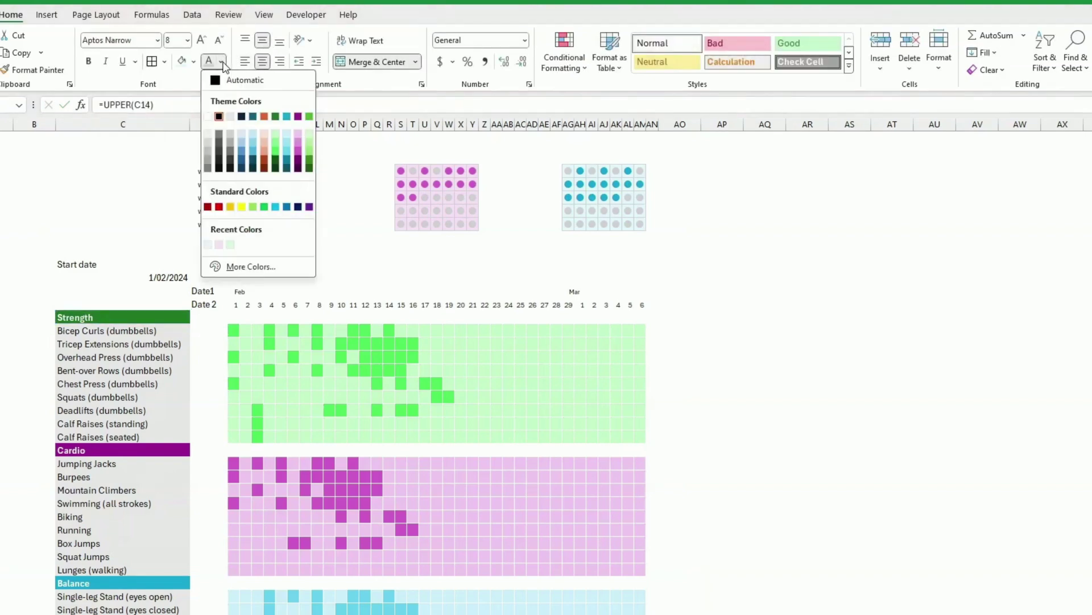
{"action": "left_click", "coordinate": [277, 155]}
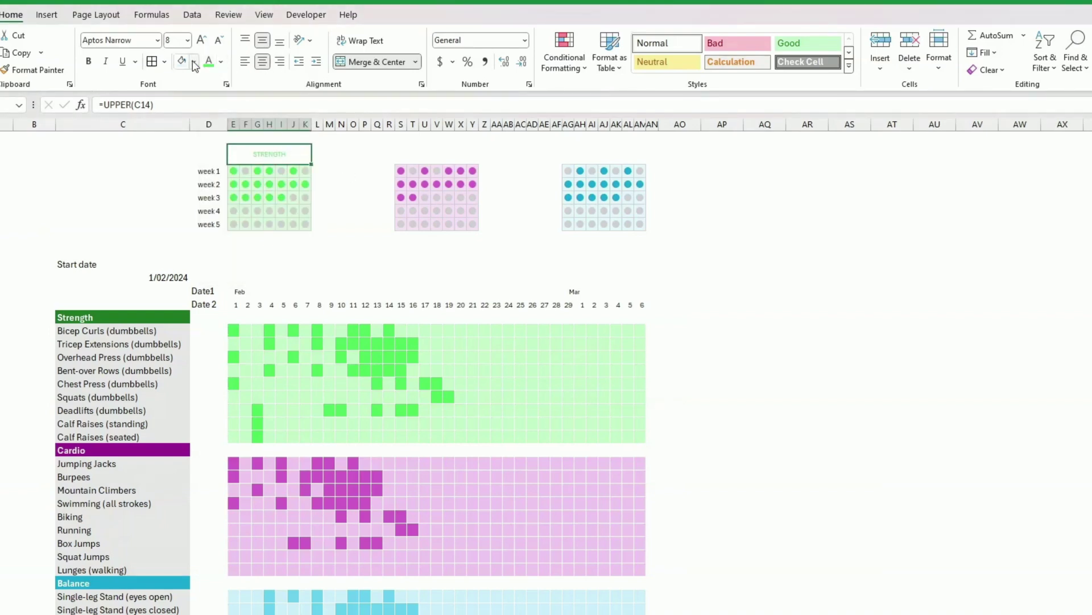
{"action": "left_click", "coordinate": [90, 63]}
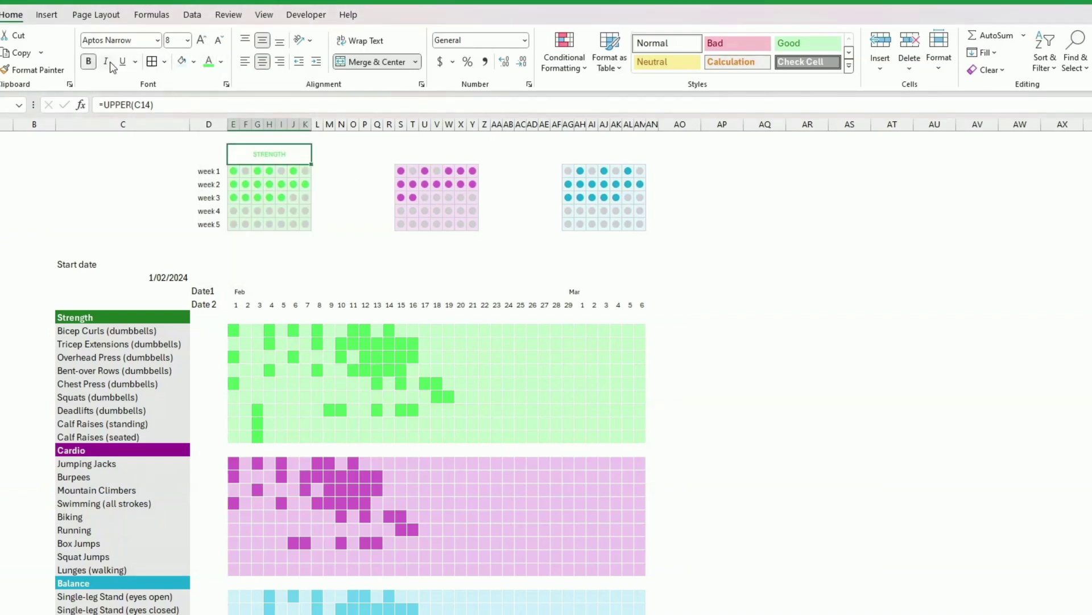
{"action": "left_click", "coordinate": [200, 42]}
{"action": "left_click", "coordinate": [200, 42]}
{"action": "left_click", "coordinate": [200, 42]}
{"action": "left_click", "coordinate": [201, 42]}
Step: Copy the Strength title to the cells above the purple week grid and color the copied text purple
{"action": "key", "text": "ctrl+c"}
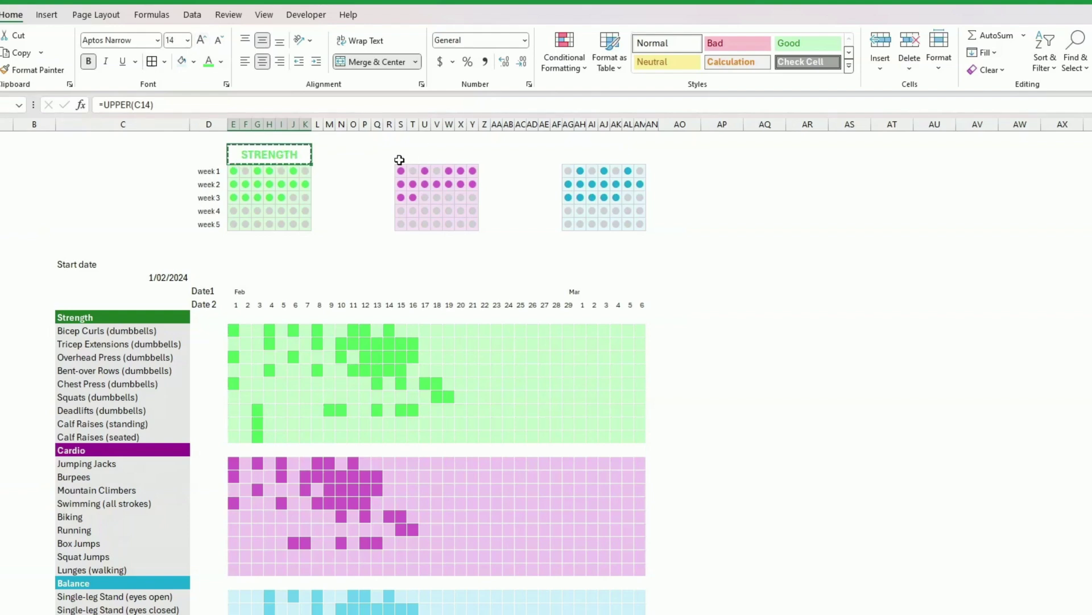
{"action": "left_click", "coordinate": [399, 160]}
{"action": "key", "text": "ctrl+v"}
{"action": "left_click", "coordinate": [220, 61]}
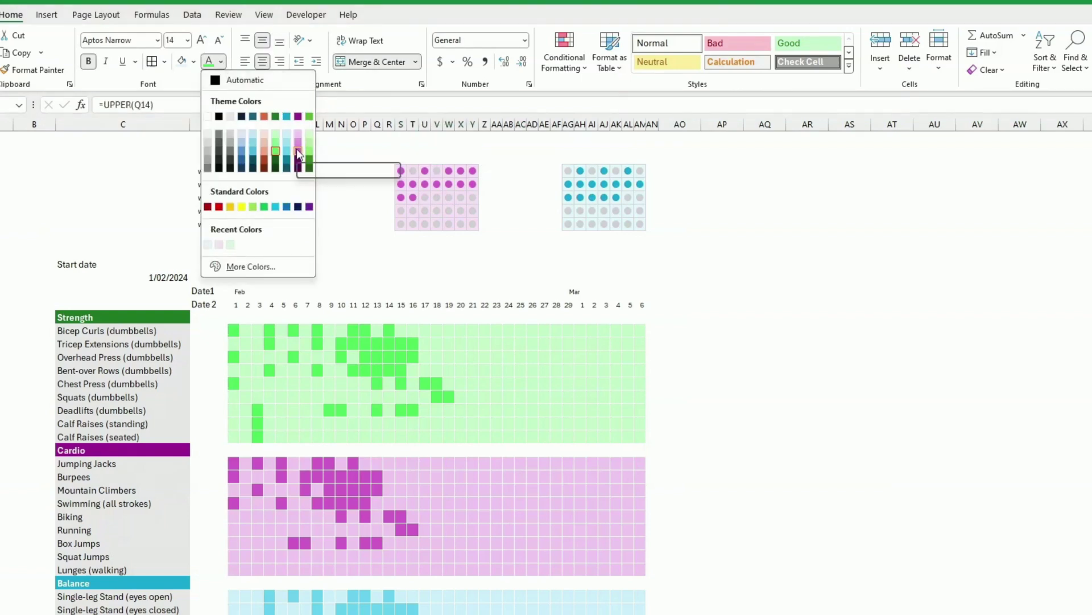
{"action": "left_click", "coordinate": [297, 151]}
Step: Set the title above the purple grid to the uppercase Cardio category name with =UPPER(C24)
{"action": "type", "text": "="}
{"action": "left_click", "coordinate": [74, 449]}
{"action": "key", "text": "Return"}
{"action": "left_click", "coordinate": [419, 152]}
{"action": "left_click", "coordinate": [104, 106]}
{"action": "type", "text": "upper("}
{"action": "left_click", "coordinate": [176, 104]}
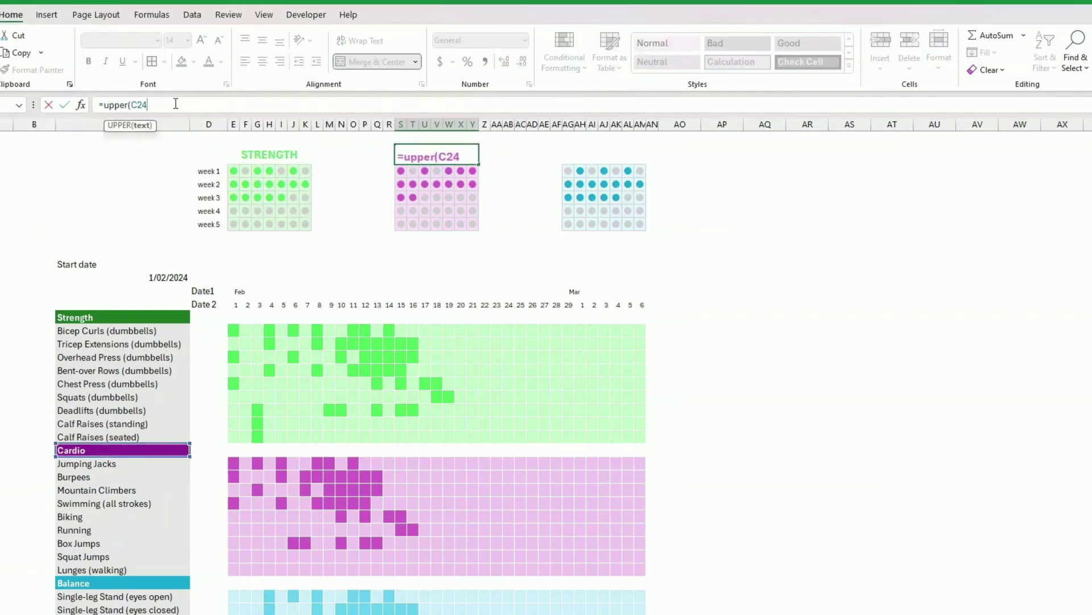
{"action": "key", "text": "Return"}
Step: Copy the Cardio title above the blue week grid and point its UPPER formula to the Balance category name in C34
{"action": "left_click", "coordinate": [421, 151]}
{"action": "key", "text": "ctrl+c"}
{"action": "left_click", "coordinate": [617, 153]}
{"action": "key", "text": "ctrl+v"}
{"action": "double_click", "coordinate": [616, 152]}
{"action": "left_click_drag", "start_coordinate": [378, 456], "coordinate": [165, 582]}
{"action": "key", "text": "Return"}
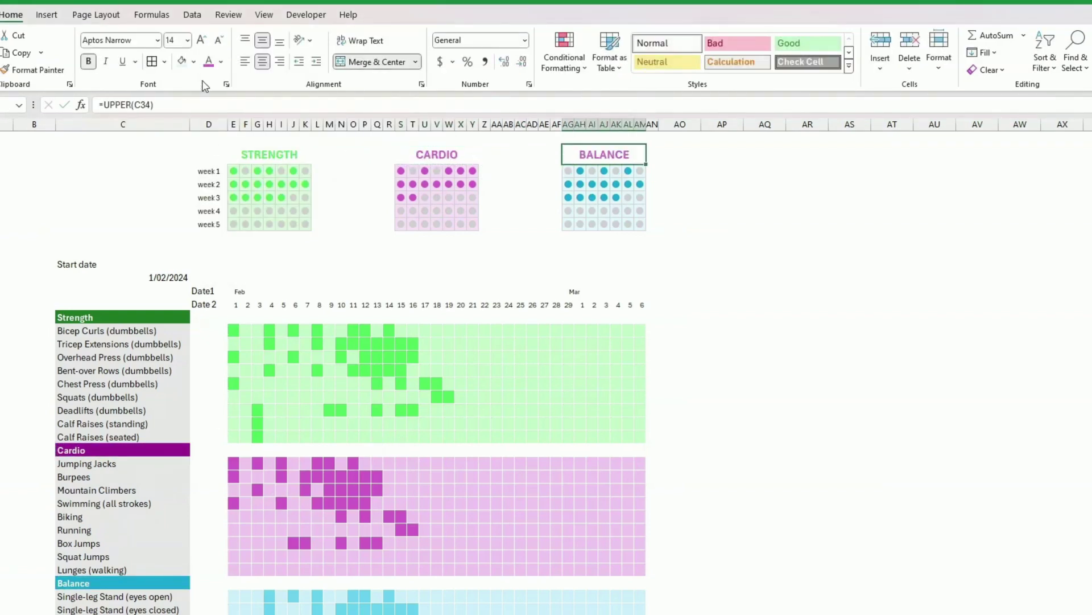
Step: Color the Balance title text turquoise to match its week grid
{"action": "left_click", "coordinate": [221, 62]}
{"action": "left_click", "coordinate": [287, 114]}
{"action": "left_click", "coordinate": [850, 371]}
{"action": "left_click", "coordinate": [791, 276]}
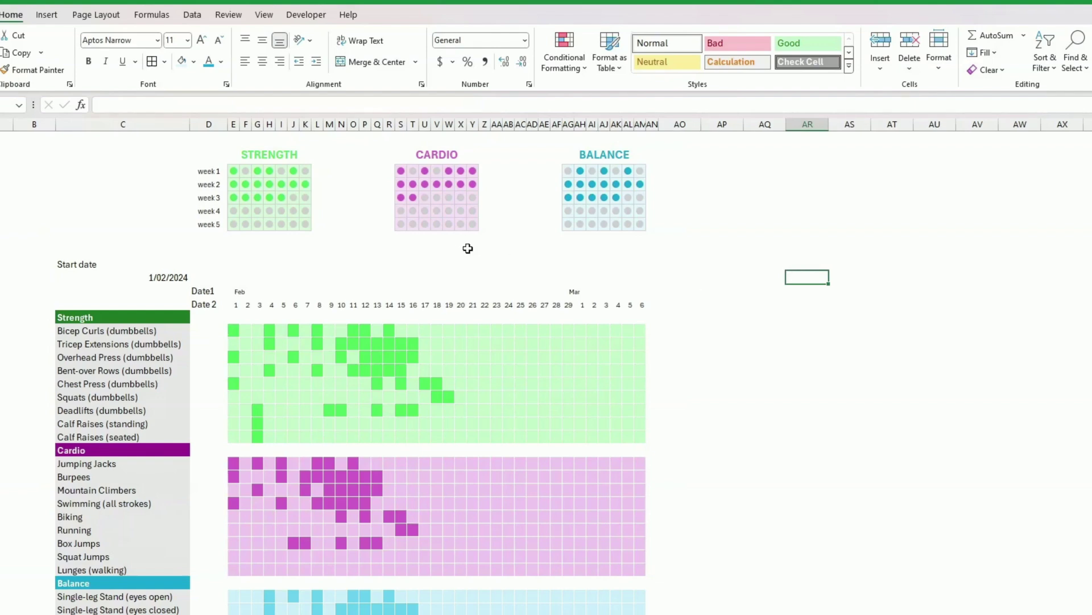
Step: Make the week 1 to week 5 rows slightly taller and the empty row directly beneath the grids shorter
{"action": "left_click_drag", "start_coordinate": [0, 171], "coordinate": [0, 224]}
{"action": "left_click_drag", "start_coordinate": [0, 231], "coordinate": [0, 232]}
{"action": "left_click", "coordinate": [245, 245]}
{"action": "left_click_drag", "start_coordinate": [0, 250], "coordinate": [0, 239]}
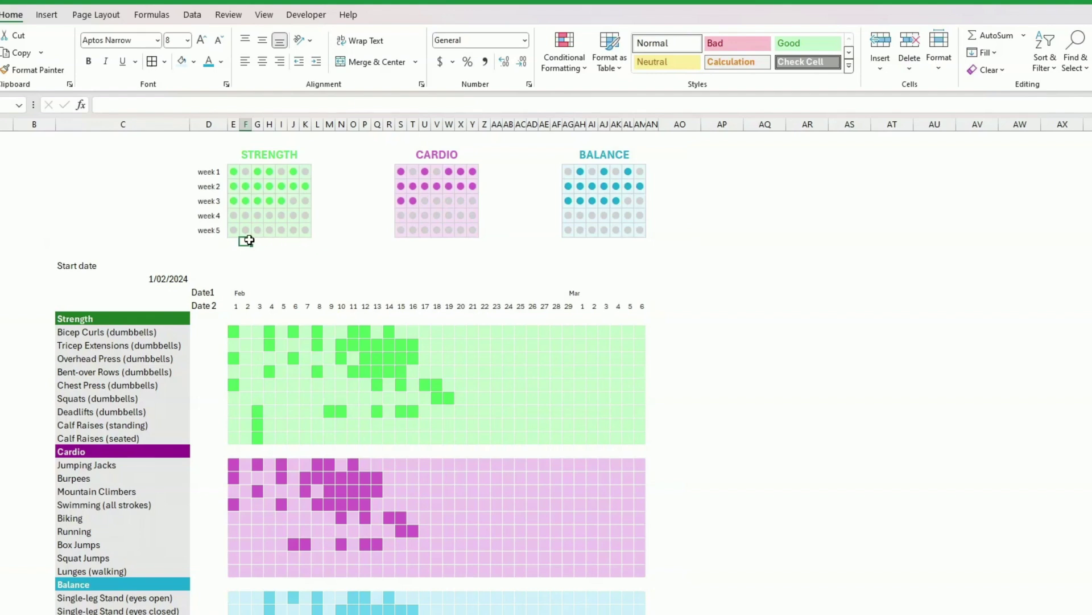
Step: Fill F8:L8 and L4:L7 dark green to form a drop shadow below and beside the Strength grid
{"action": "left_click_drag", "start_coordinate": [249, 240], "coordinate": [315, 238]}
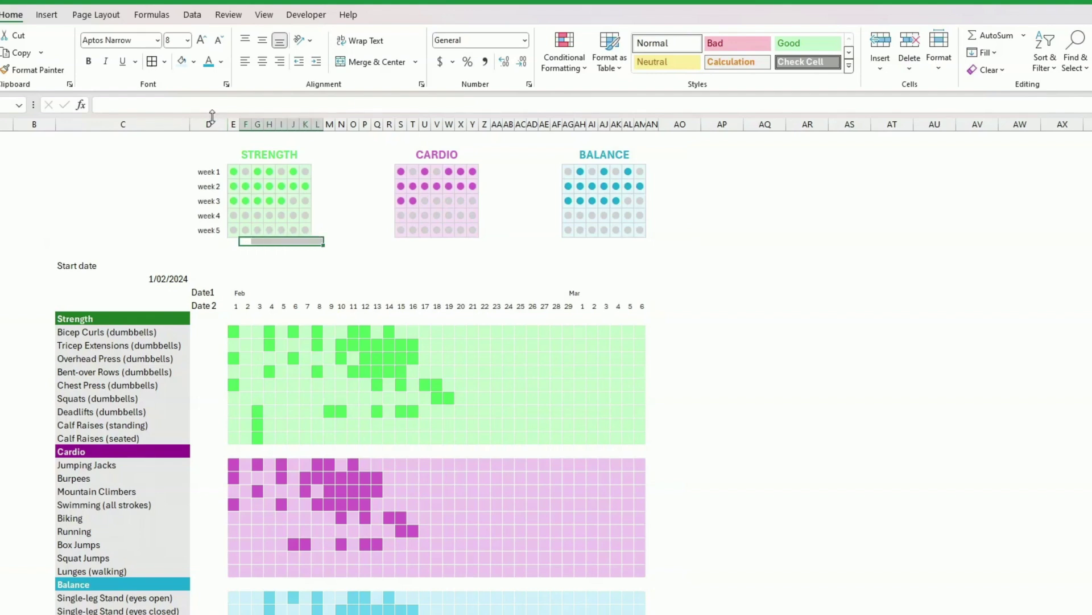
{"action": "left_click", "coordinate": [193, 61]}
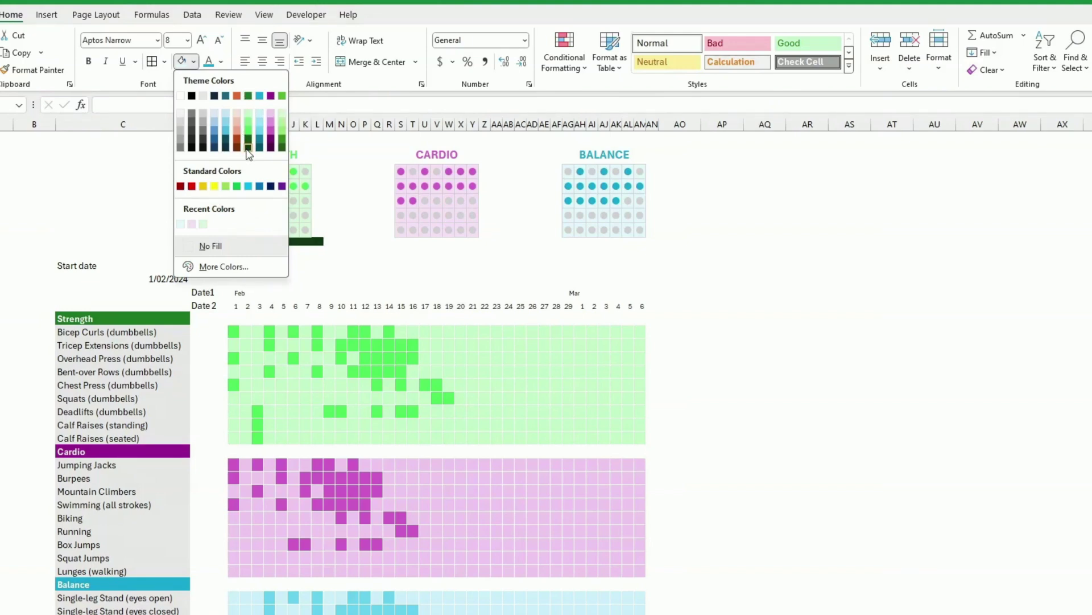
{"action": "left_click", "coordinate": [248, 96]}
{"action": "left_click_drag", "start_coordinate": [314, 187], "coordinate": [313, 234]}
{"action": "left_click_drag", "start_coordinate": [317, 189], "coordinate": [317, 232]}
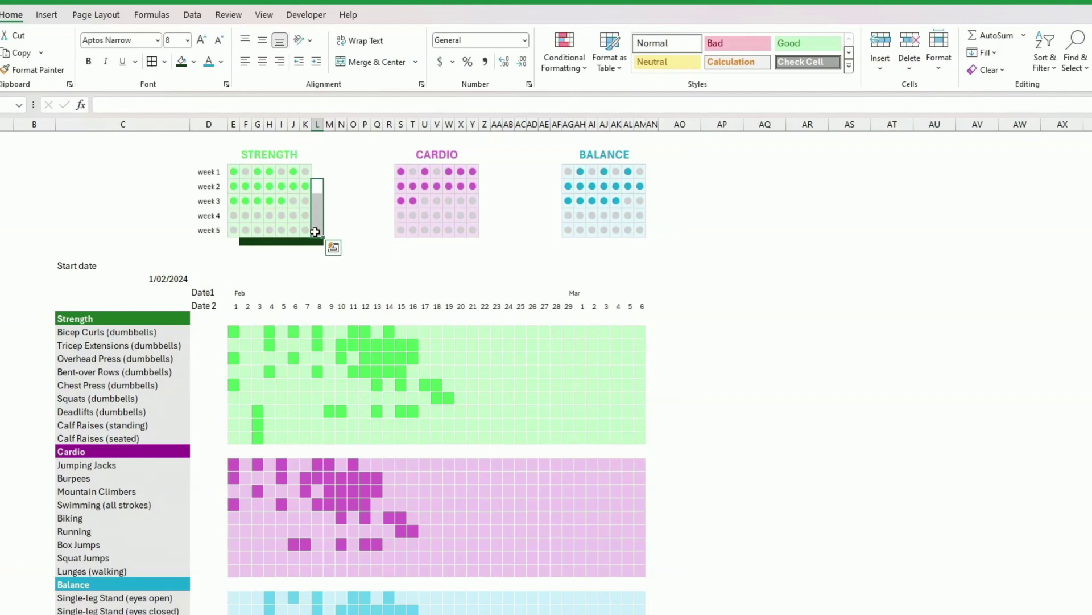
{"action": "left_click", "coordinate": [182, 61]}
{"action": "left_click", "coordinate": [168, 186]}
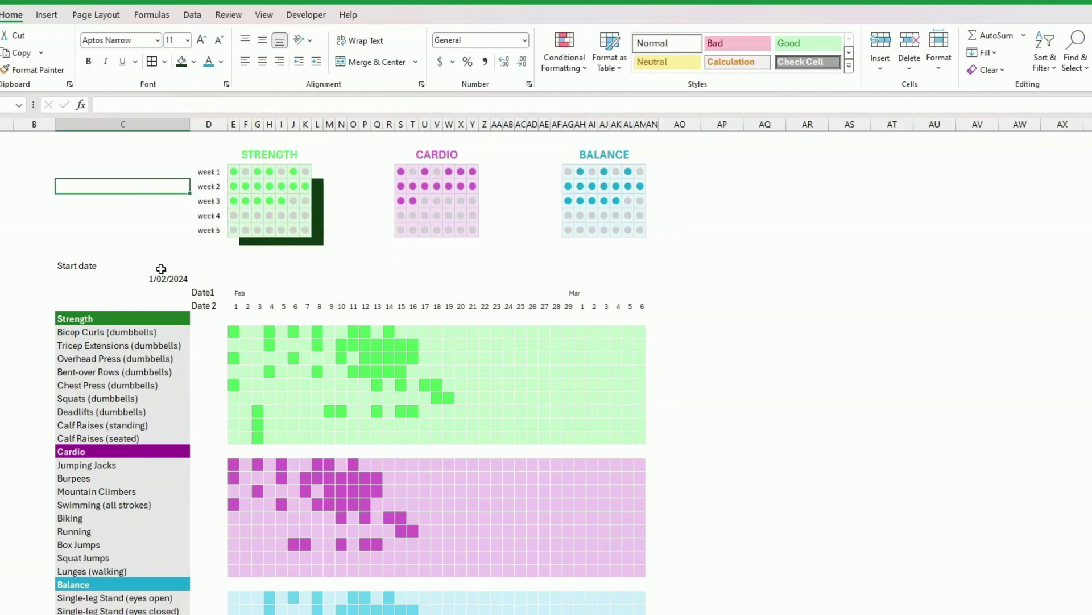
Step: Fill T8:Z8 and Z4:Z7 with the darkest purple to form a drop shadow around the Cardio grid
{"action": "left_click_drag", "start_coordinate": [416, 241], "coordinate": [485, 240]}
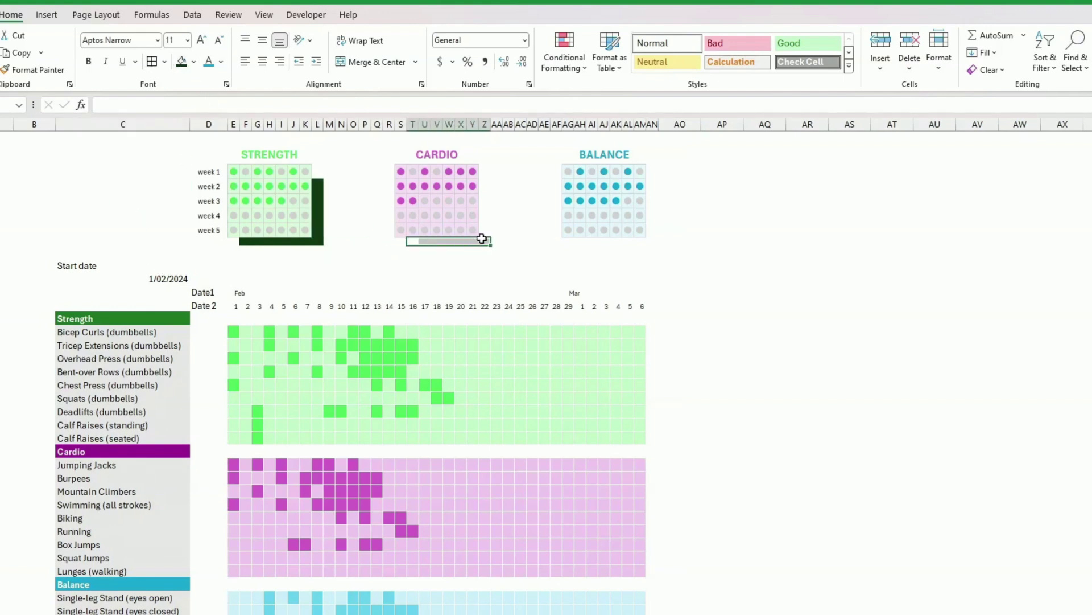
{"action": "left_click", "coordinate": [194, 61]}
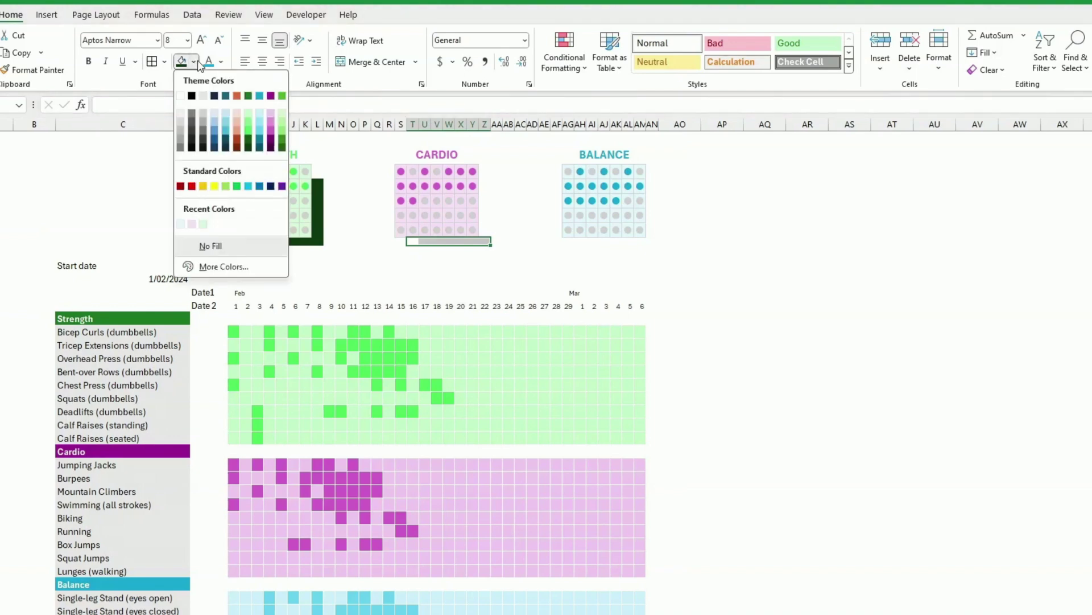
{"action": "left_click", "coordinate": [271, 148]}
{"action": "left_click", "coordinate": [400, 241]}
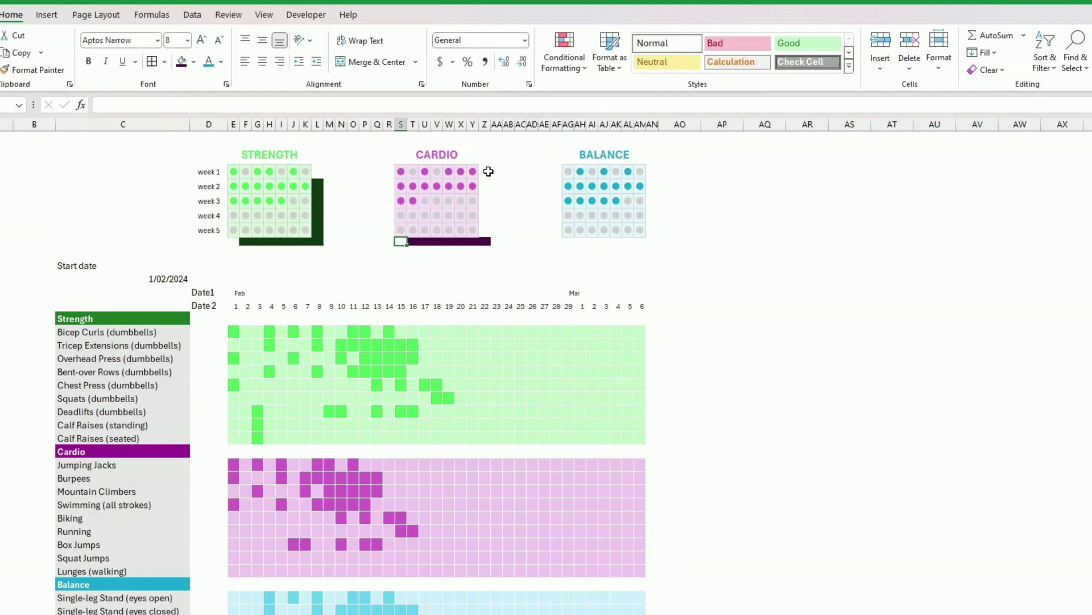
{"action": "left_click_drag", "start_coordinate": [481, 186], "coordinate": [488, 227]}
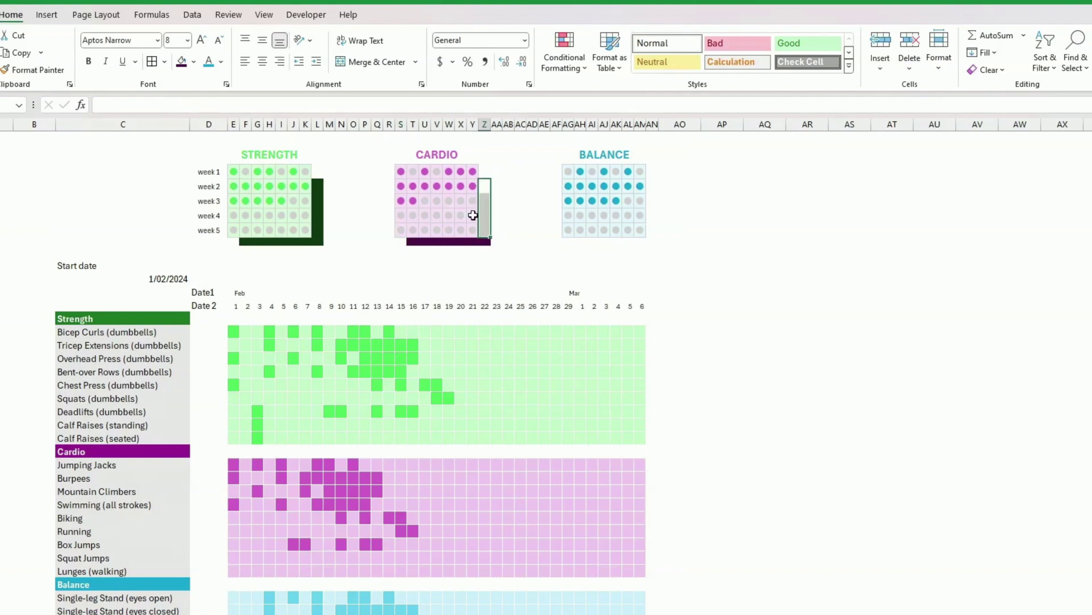
{"action": "key", "text": "F4"}
{"action": "left_click", "coordinate": [523, 228]}
Step: Fill AN4:AN8 and AH8:AN8 with dark teal to form a drop shadow around the Balance grid
{"action": "left_click_drag", "start_coordinate": [653, 186], "coordinate": [652, 240]}
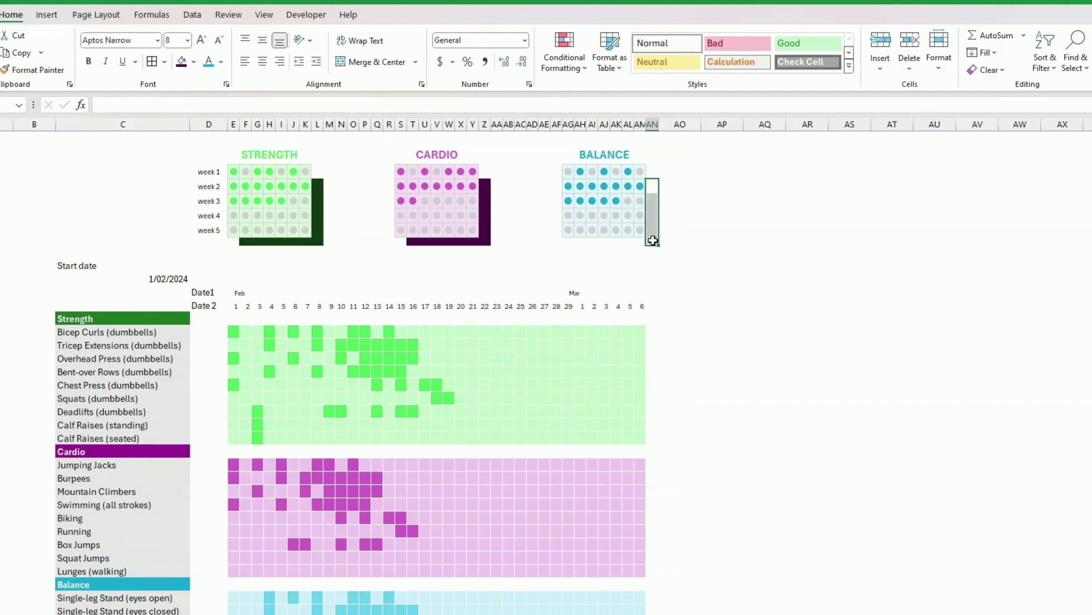
{"action": "left_click", "coordinate": [194, 62]}
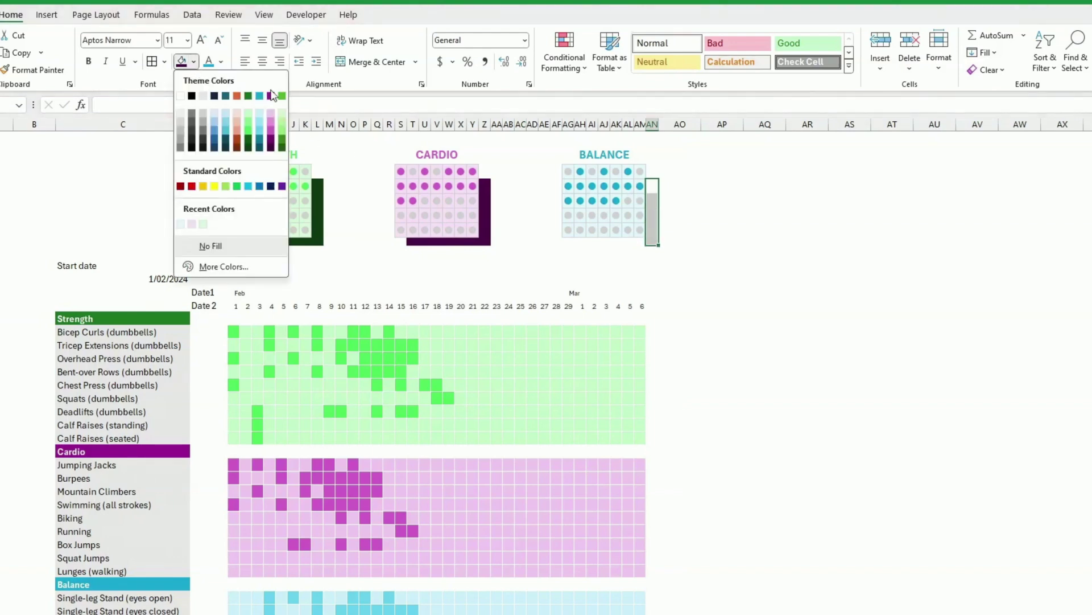
{"action": "left_click", "coordinate": [257, 146]}
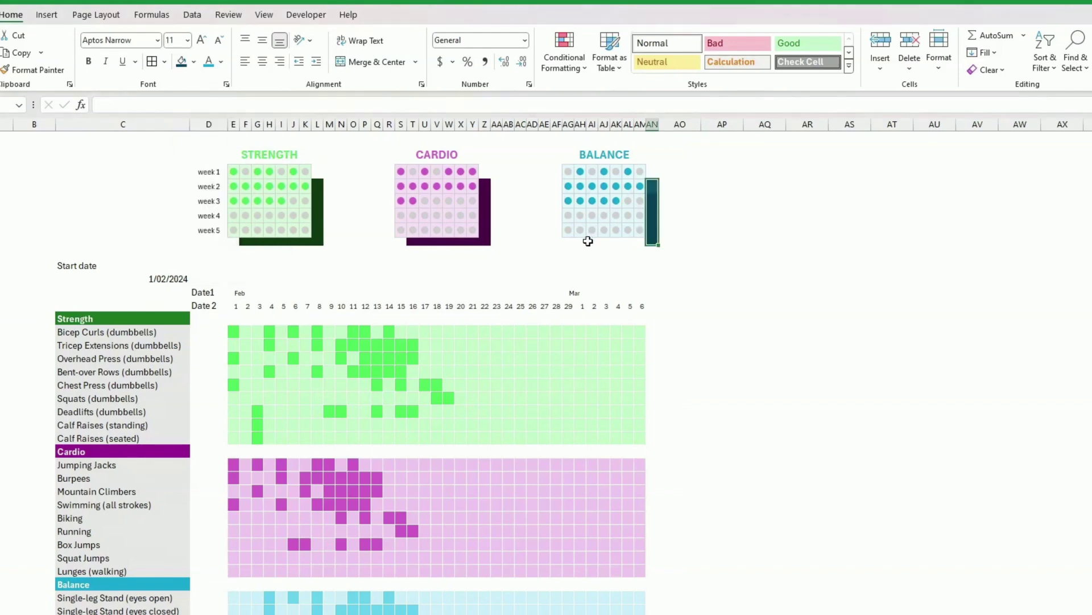
{"action": "left_click_drag", "start_coordinate": [588, 241], "coordinate": [633, 241]}
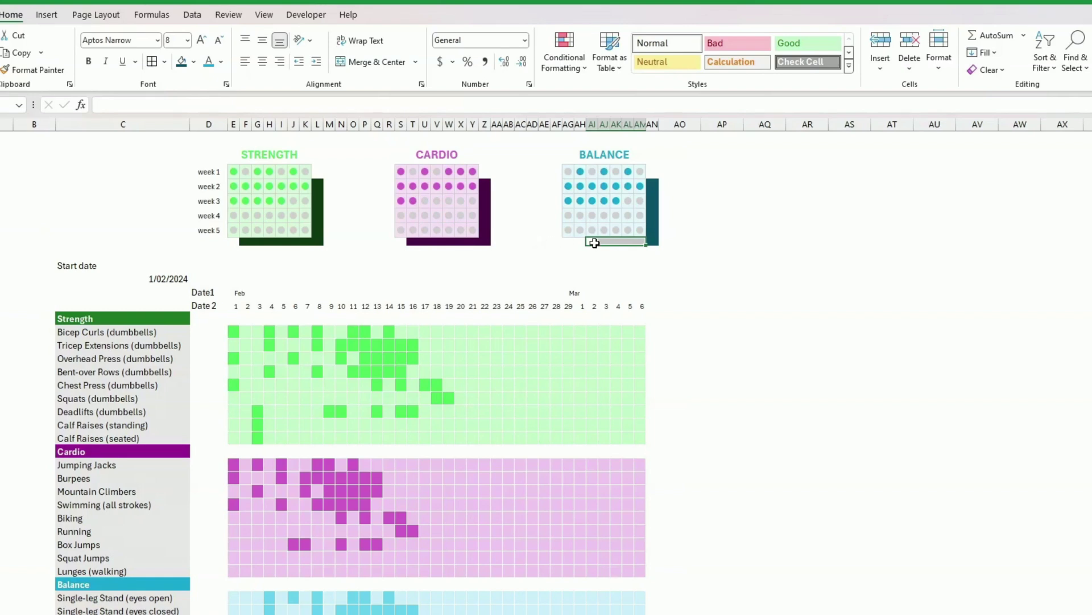
{"action": "left_click_drag", "start_coordinate": [574, 243], "coordinate": [655, 243]}
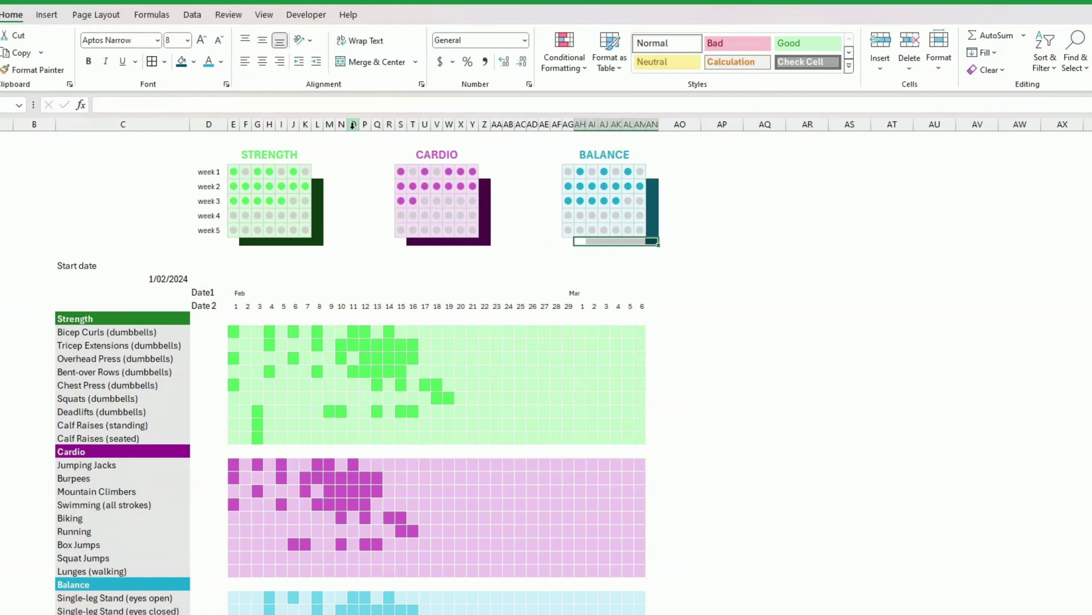
{"action": "left_click", "coordinate": [201, 202]}
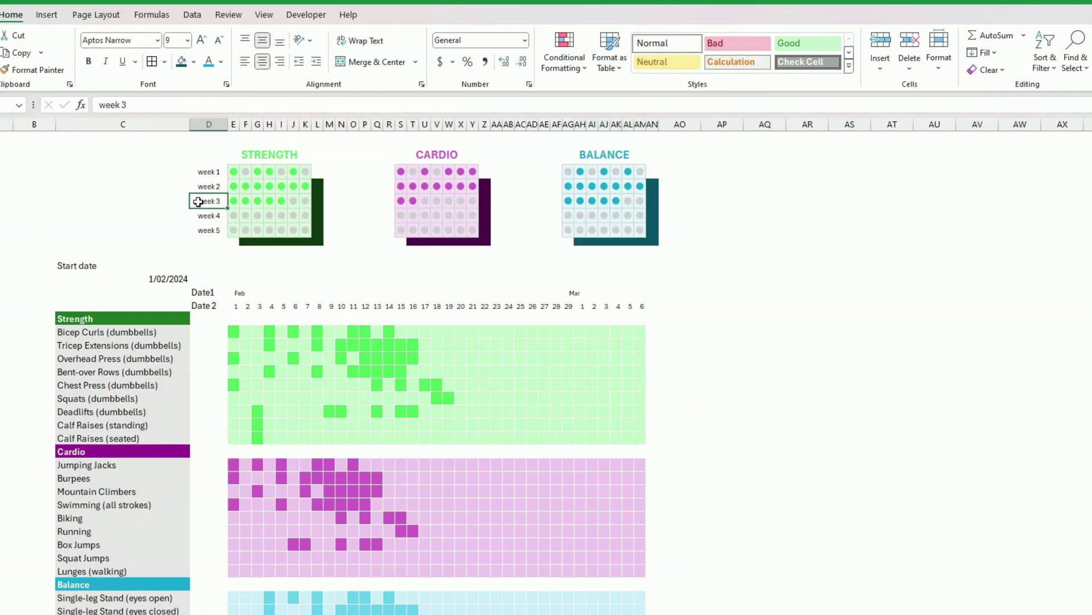
{"action": "left_click", "coordinate": [217, 252]}
Step: Merge and center E10:K10, and merge and center E11:K11 separately beneath the Strength grid
{"action": "left_click", "coordinate": [246, 265]}
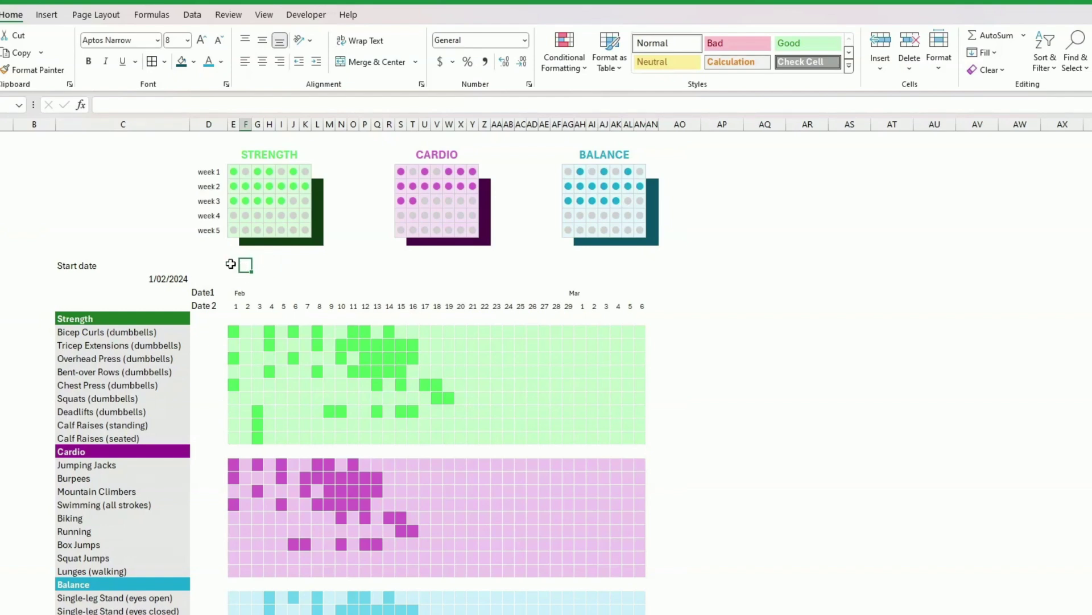
{"action": "left_click_drag", "start_coordinate": [231, 263], "coordinate": [309, 264]}
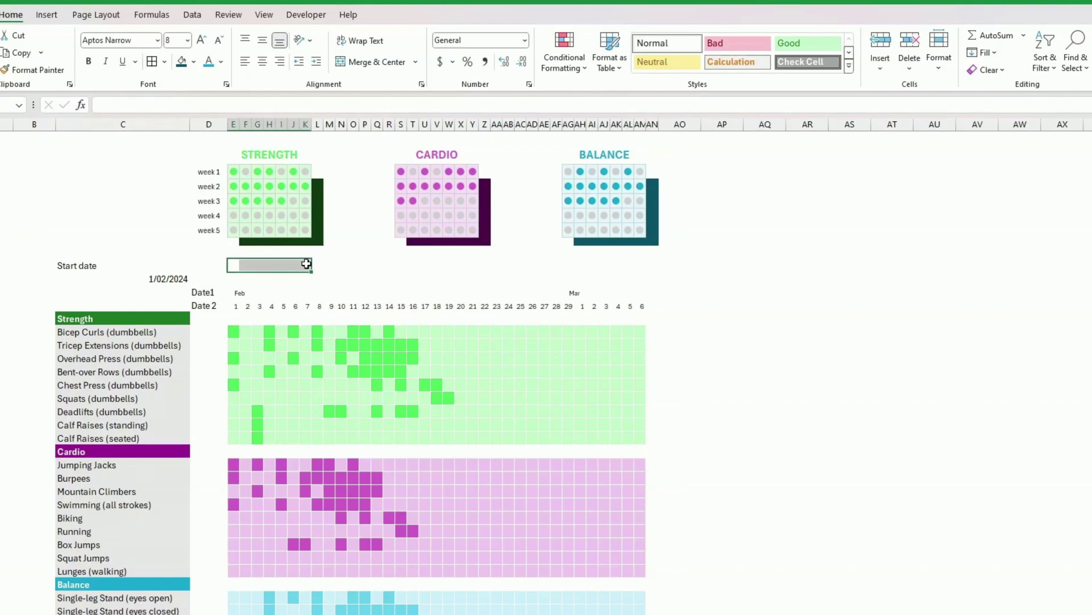
{"action": "left_click", "coordinate": [356, 61]}
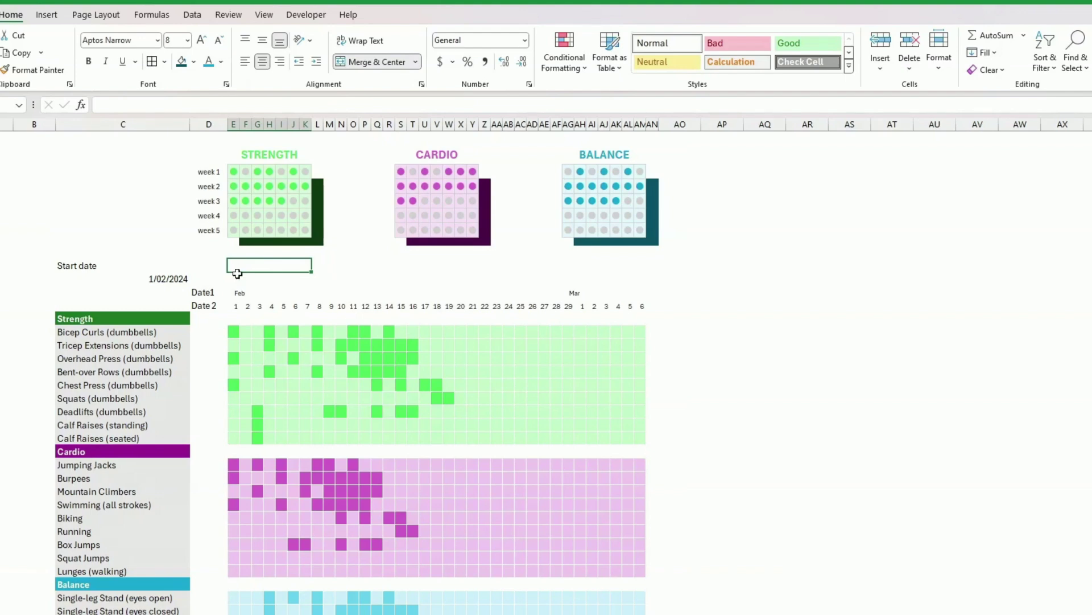
{"action": "left_click_drag", "start_coordinate": [234, 278], "coordinate": [308, 278]}
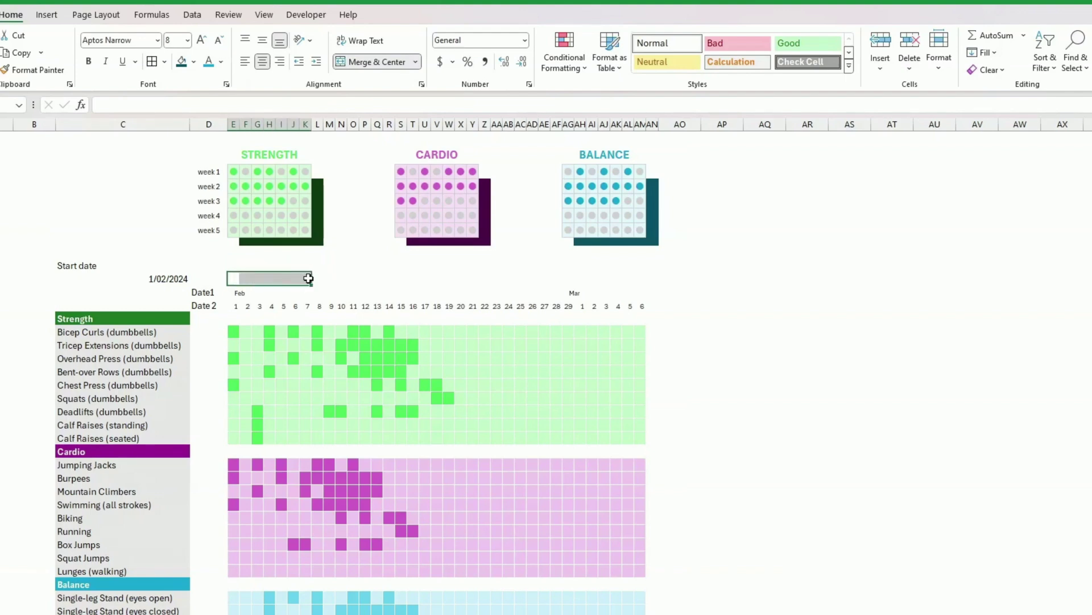
{"action": "left_click", "coordinate": [373, 61]}
{"action": "left_click", "coordinate": [375, 253]}
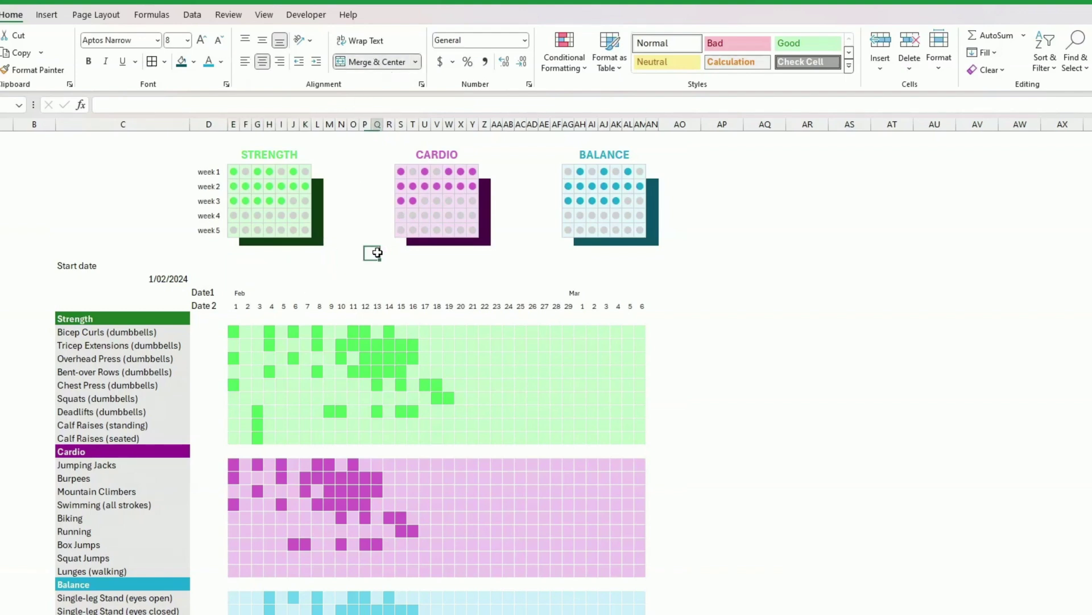
Step: Enter =AO46&" Exercises" in merged cell E10 under the Strength grid and check the AO46 total it refers to
{"action": "left_click", "coordinate": [286, 264]}
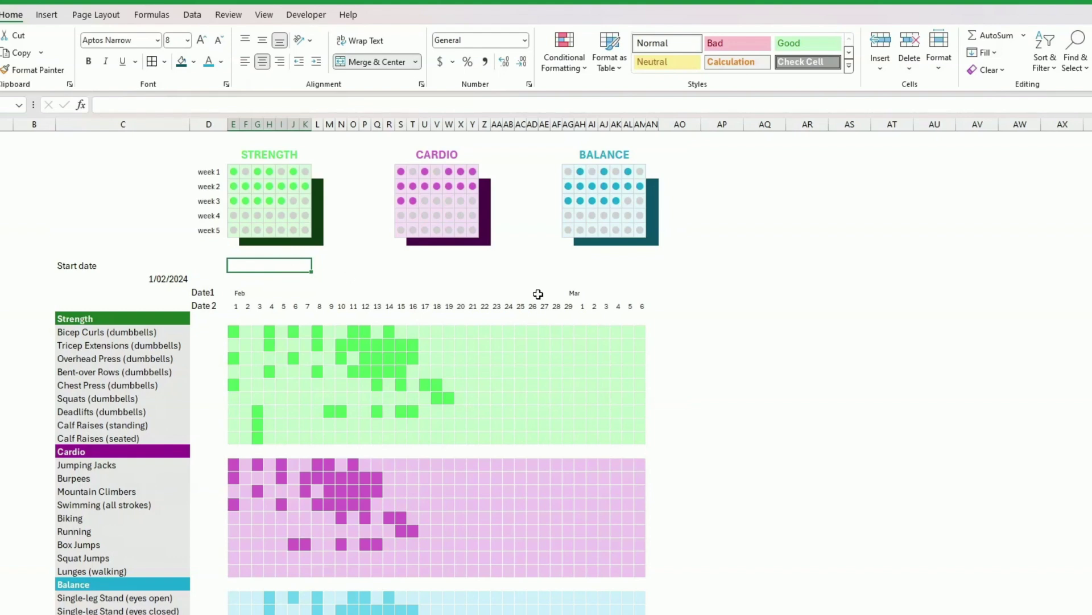
{"action": "scroll", "coordinate": [547, 284], "scroll_direction": "down", "scroll_amount": 9}
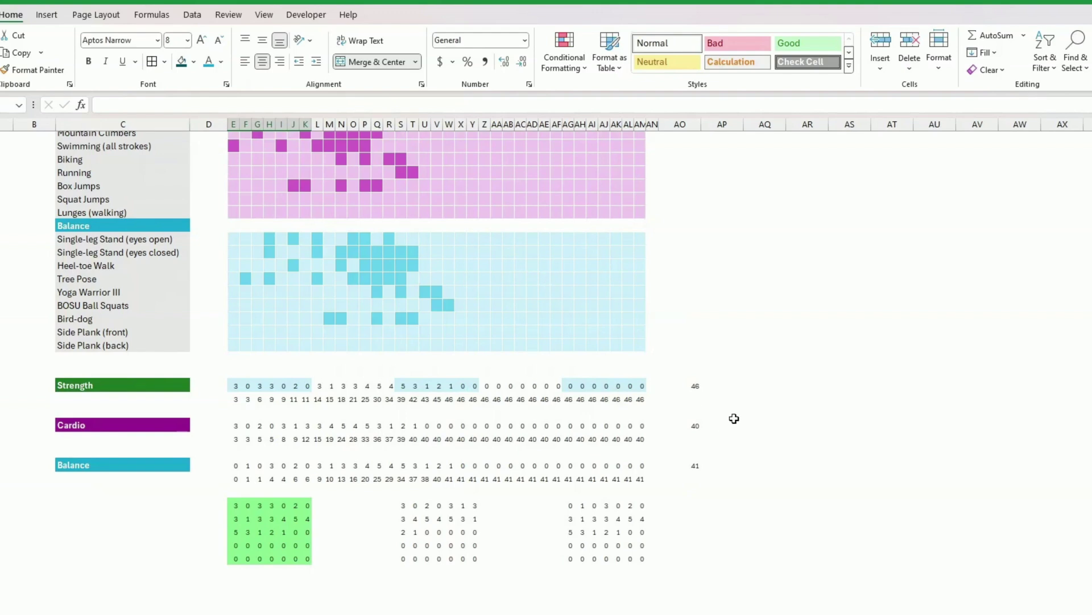
{"action": "scroll", "coordinate": [721, 373], "scroll_direction": "up", "scroll_amount": 8}
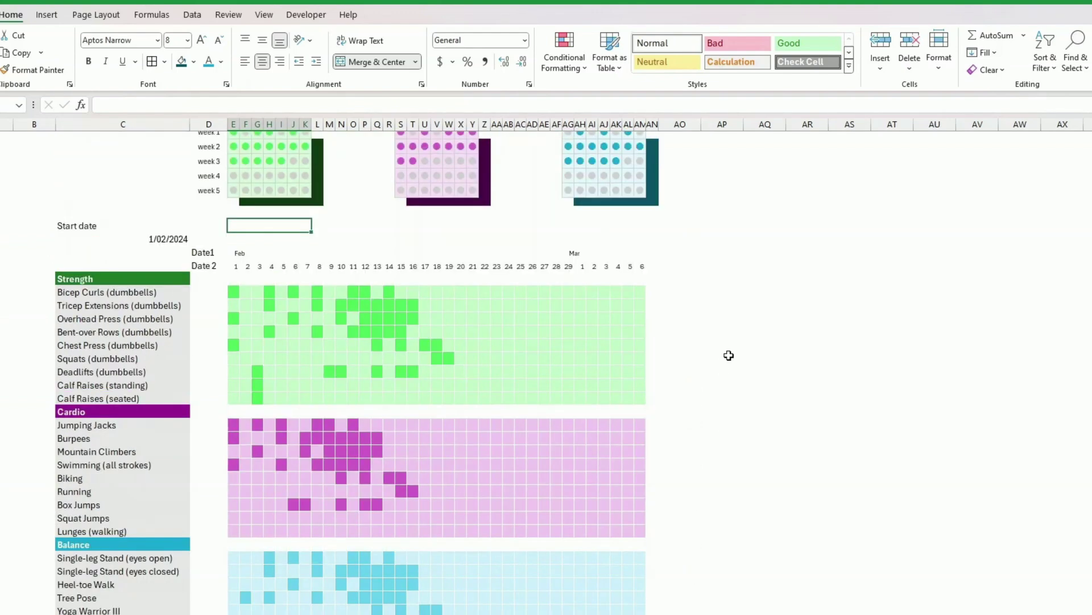
{"action": "type", "text": "="}
{"action": "scroll", "coordinate": [728, 356], "scroll_direction": "down", "scroll_amount": 6}
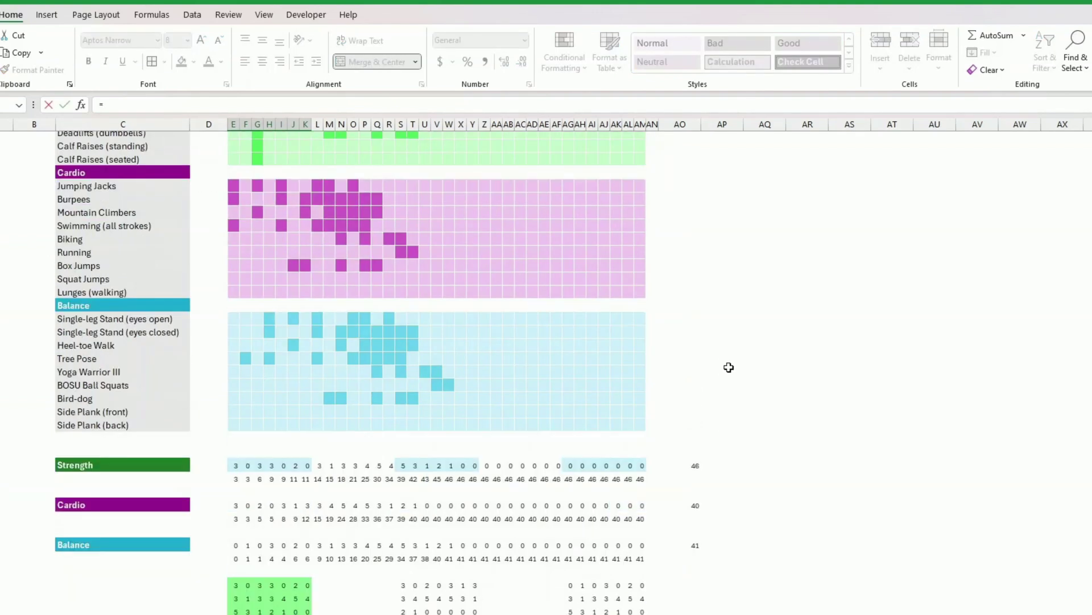
{"action": "left_click", "coordinate": [696, 464]}
{"action": "scroll", "coordinate": [429, 260], "scroll_direction": "up", "scroll_amount": 6}
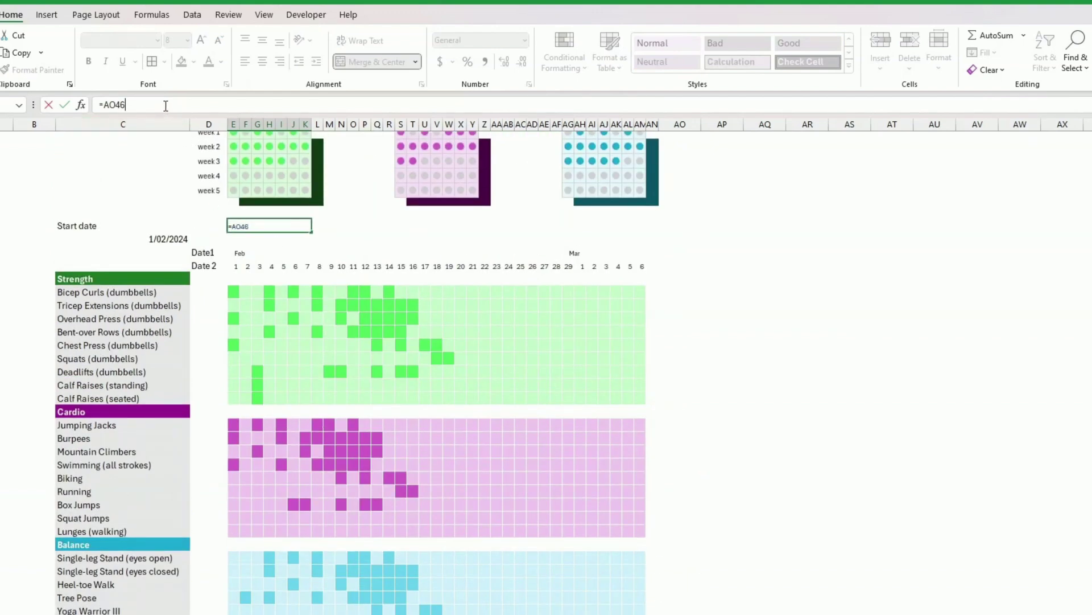
{"action": "scroll", "coordinate": [105, 88], "scroll_direction": "right", "scroll_amount": 7}
{"action": "type", "text": "&"}
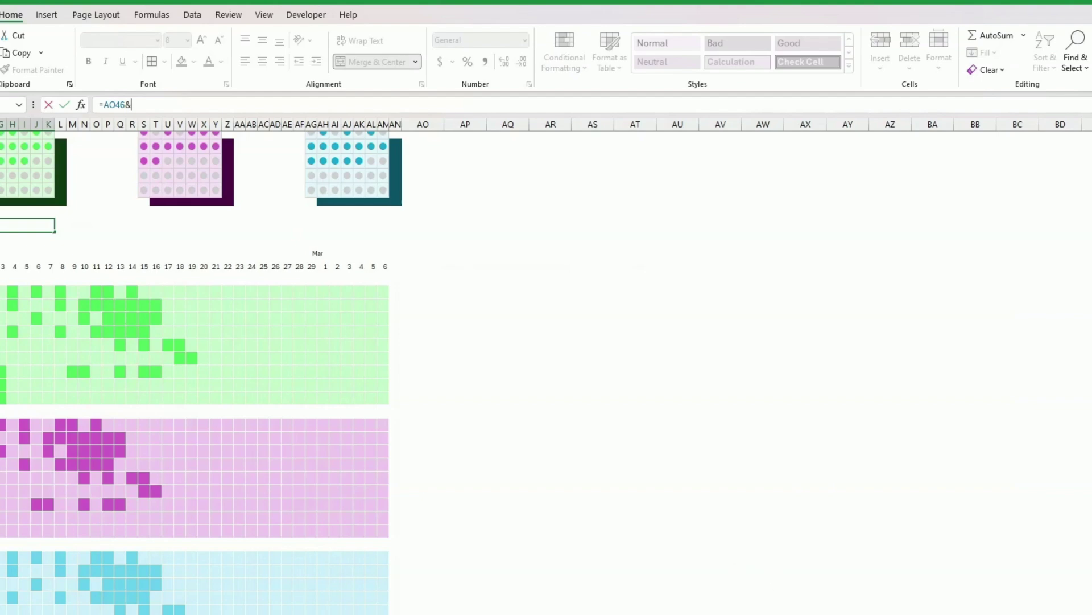
{"action": "scroll", "coordinate": [570, 450], "scroll_direction": "left", "scroll_amount": 2}
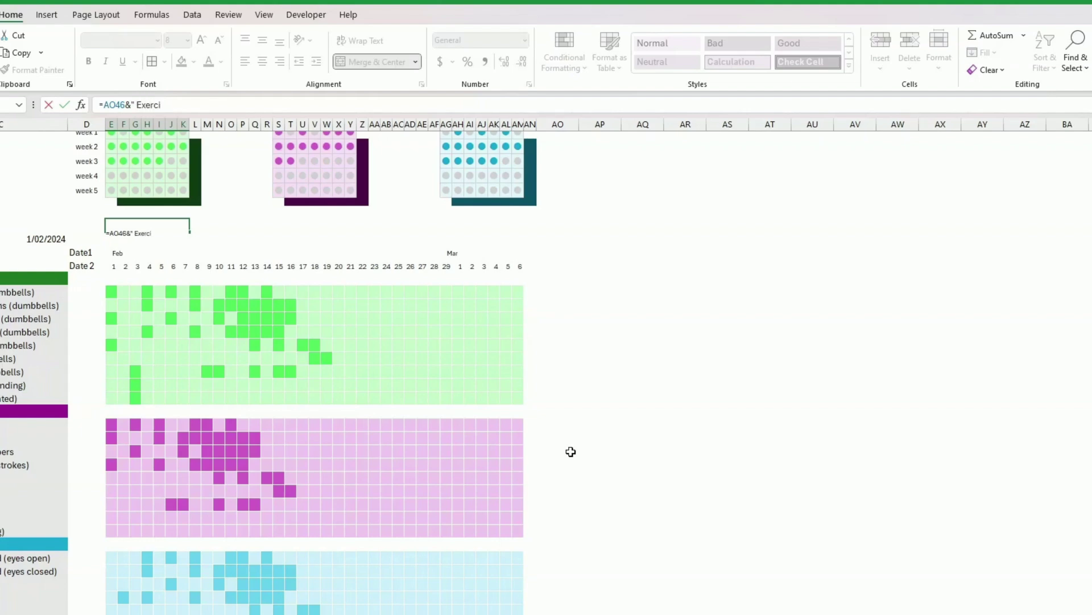
{"action": "key", "text": "Return"}
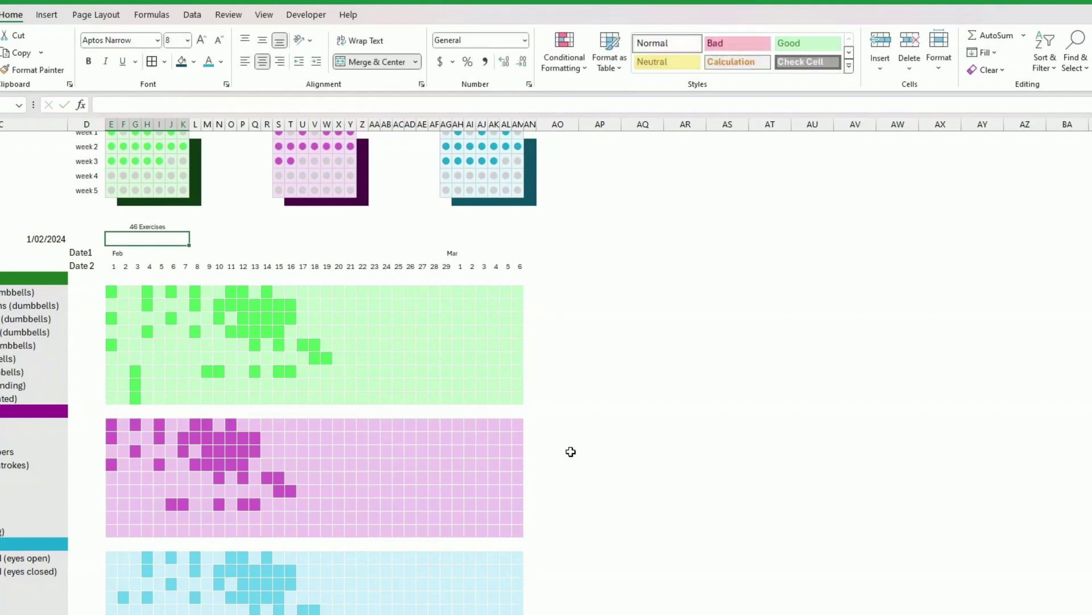
{"action": "left_click", "coordinate": [126, 227]}
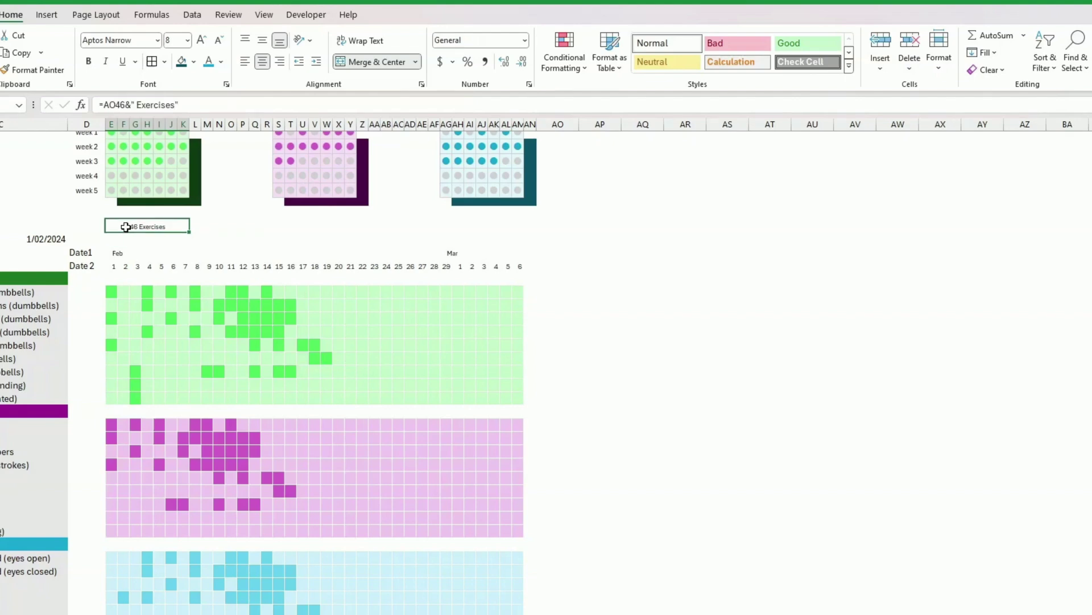
{"action": "scroll", "coordinate": [496, 336], "scroll_direction": "down", "scroll_amount": 4}
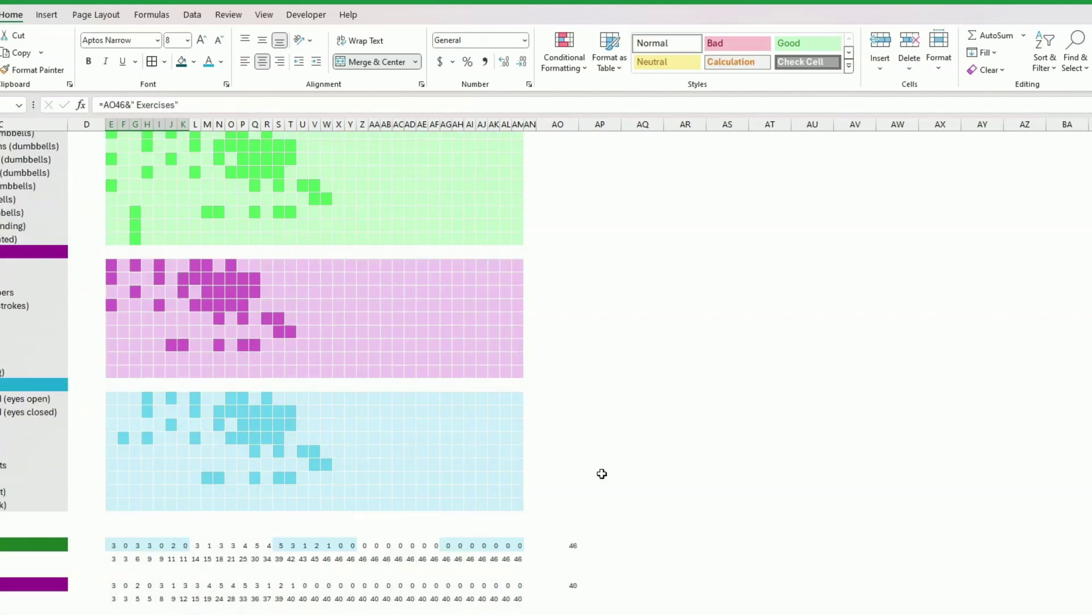
{"action": "left_click", "coordinate": [578, 542]}
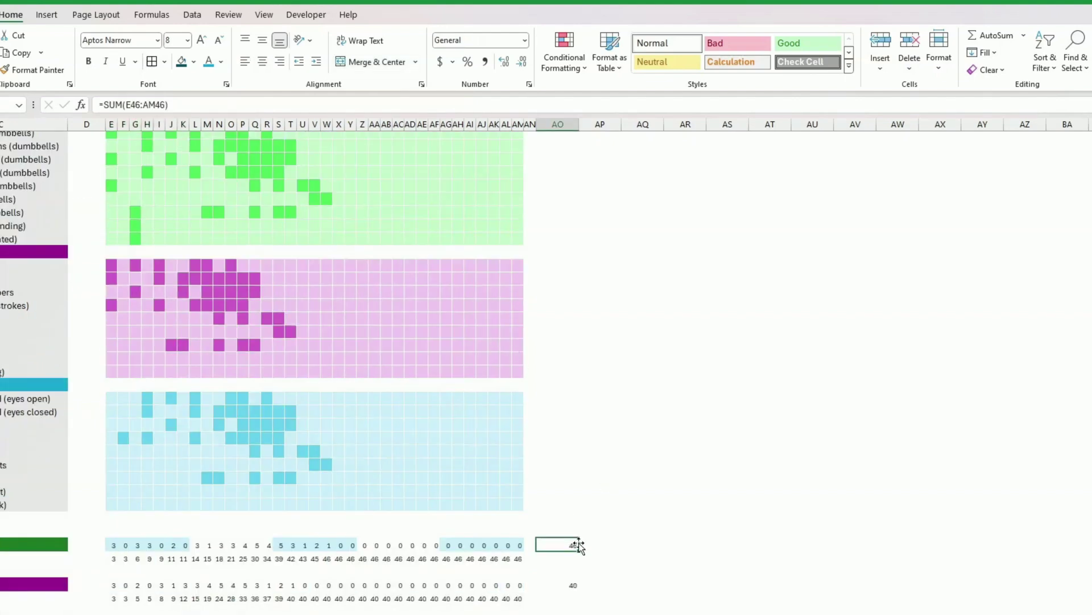
{"action": "scroll", "coordinate": [412, 364], "scroll_direction": "up", "scroll_amount": 5}
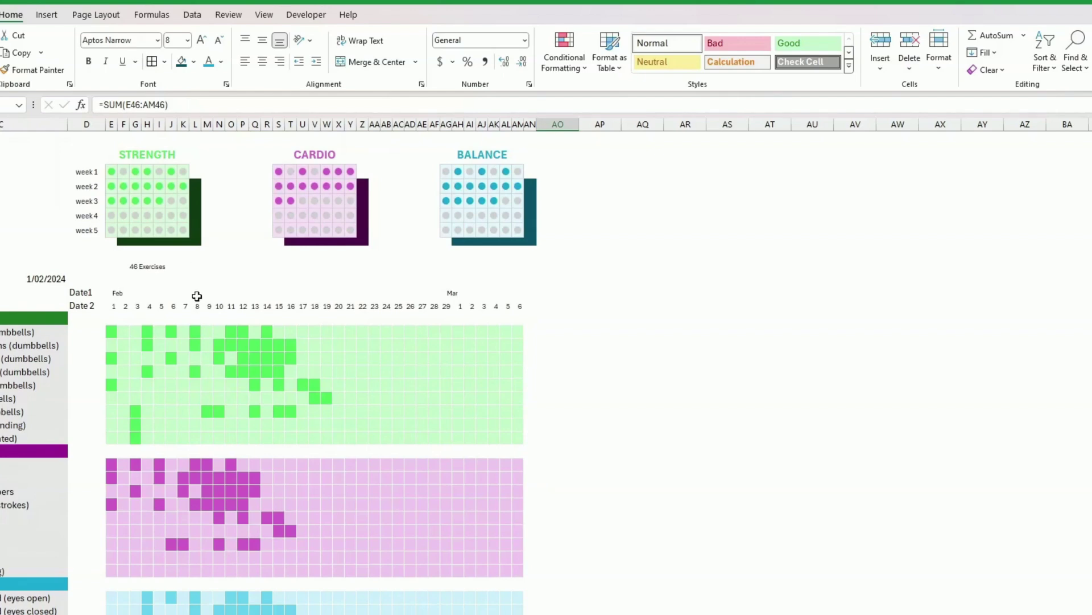
Step: Format the exercise count in E10 with font size 11, a dark green fill and white text
{"action": "left_click", "coordinate": [146, 269]}
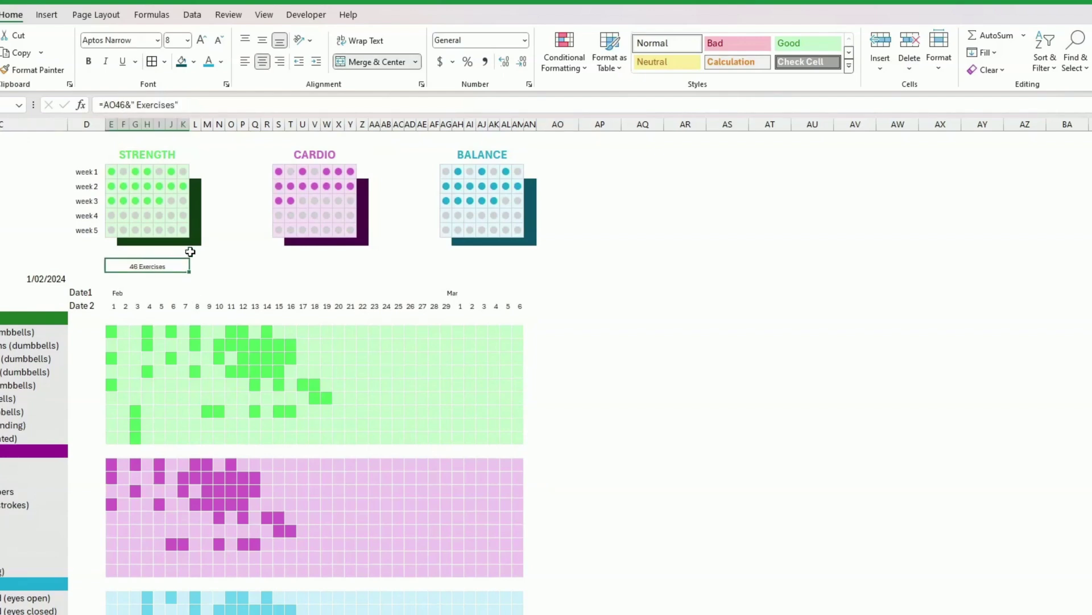
{"action": "left_click", "coordinate": [201, 40]}
{"action": "left_click", "coordinate": [201, 39]}
{"action": "left_click", "coordinate": [201, 40]}
{"action": "left_click", "coordinate": [194, 62]}
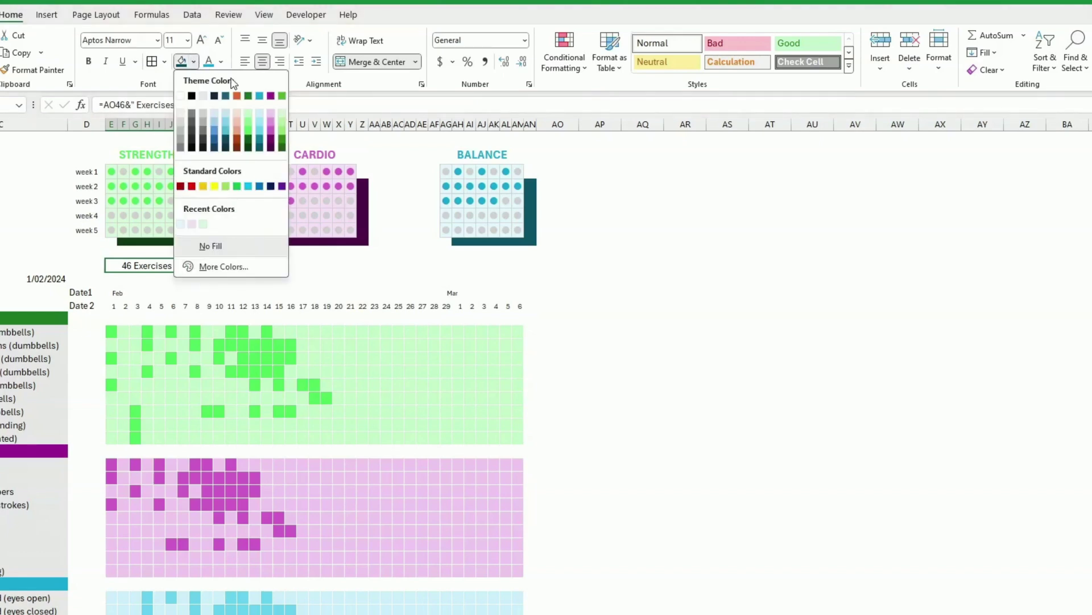
{"action": "left_click", "coordinate": [248, 139]}
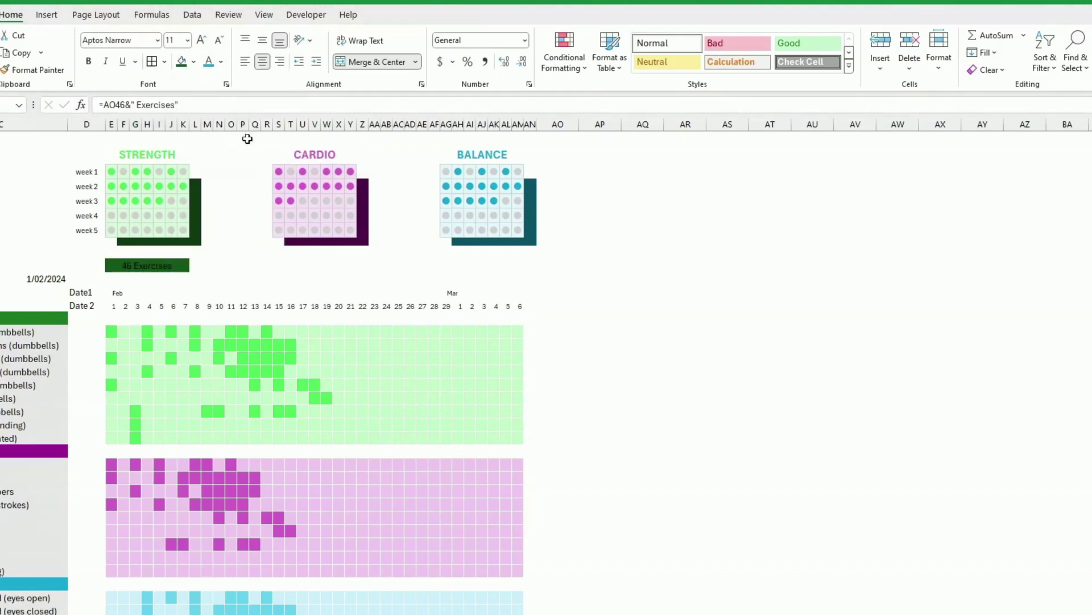
{"action": "left_click", "coordinate": [221, 62]}
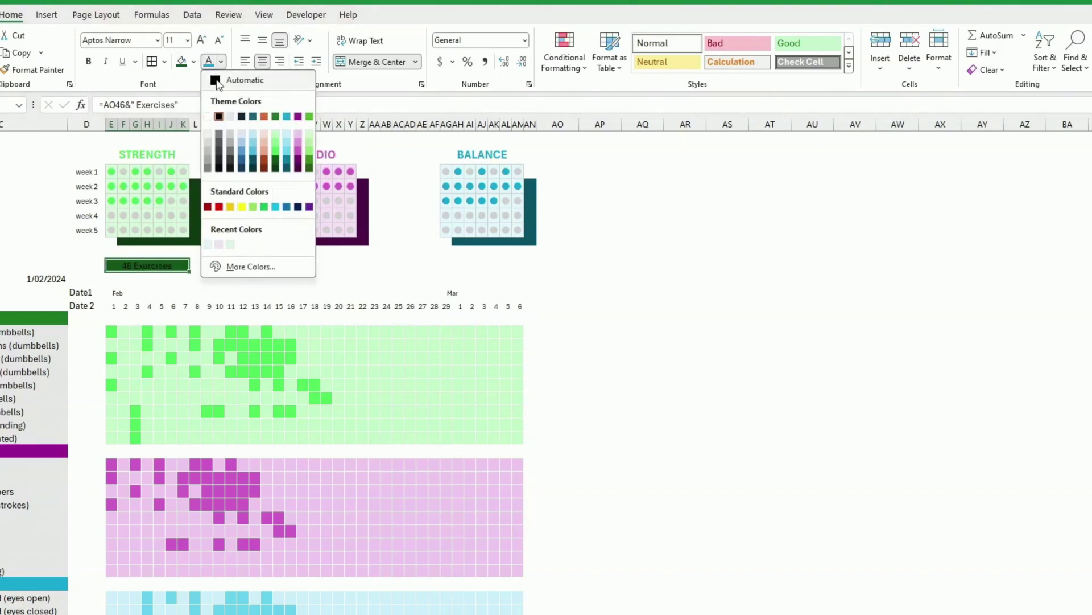
{"action": "left_click", "coordinate": [209, 118]}
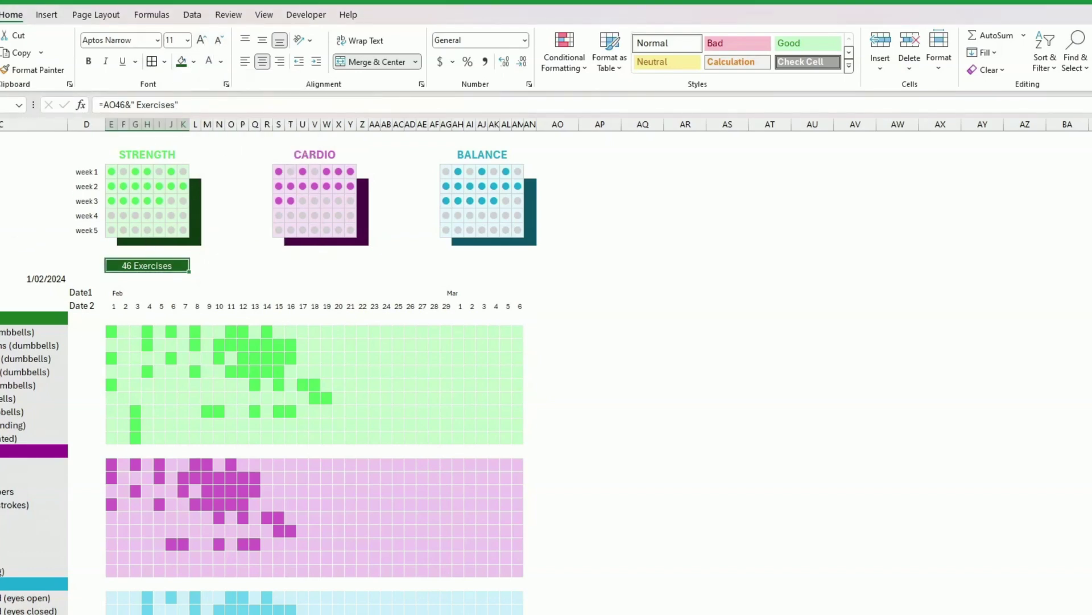
Step: Make the exercise count's row taller, middle-align the count and set its text to bold size 14
{"action": "left_click_drag", "start_coordinate": [1, 252], "coordinate": [1, 277]}
{"action": "left_click", "coordinate": [187, 276]}
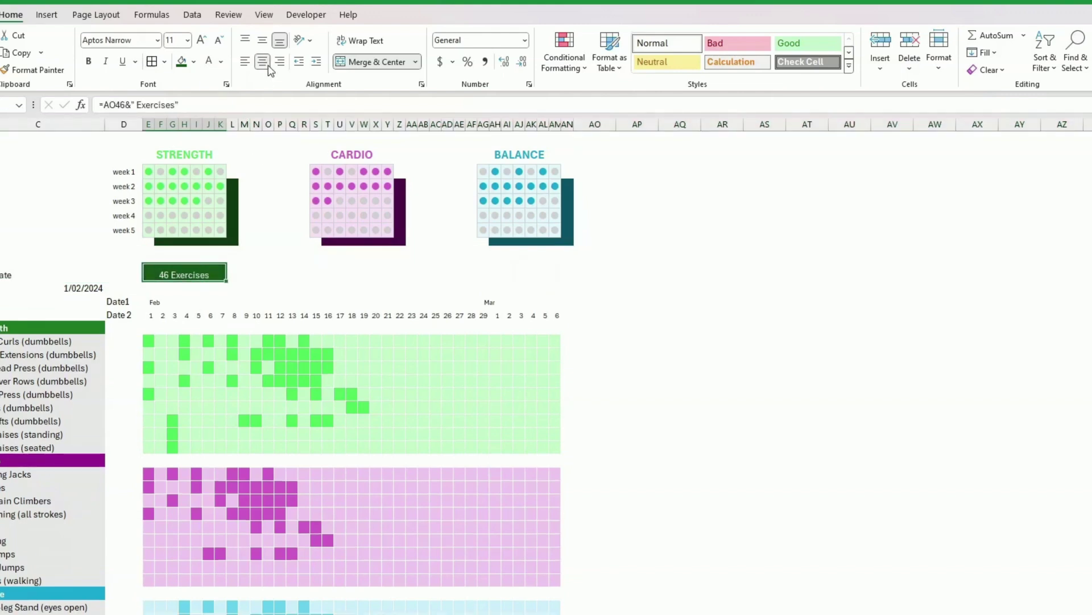
{"action": "left_click", "coordinate": [262, 39]}
{"action": "left_click", "coordinate": [201, 41]}
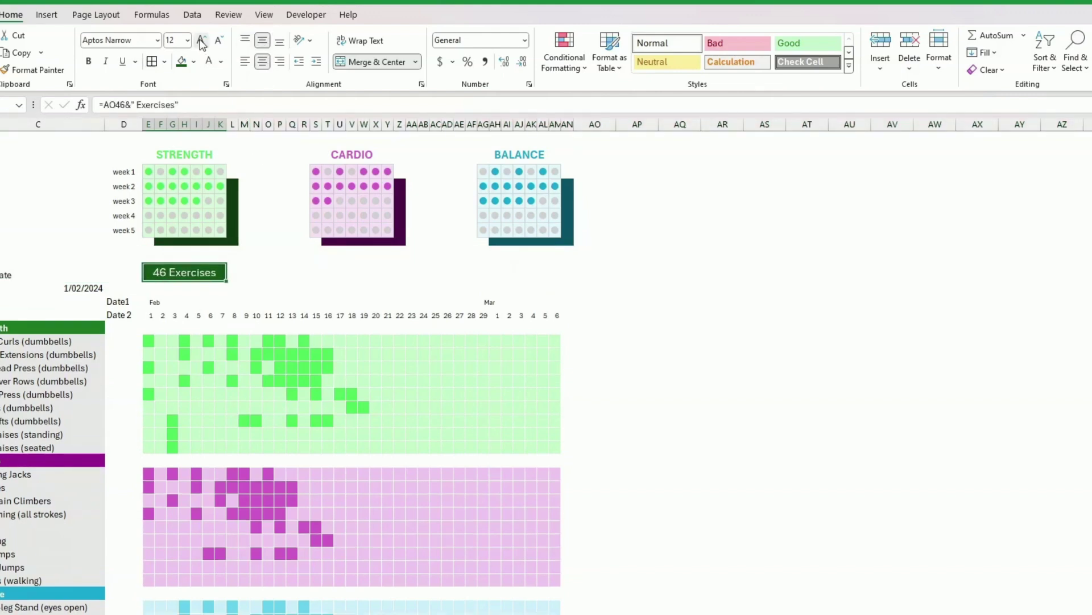
{"action": "left_click", "coordinate": [89, 62]}
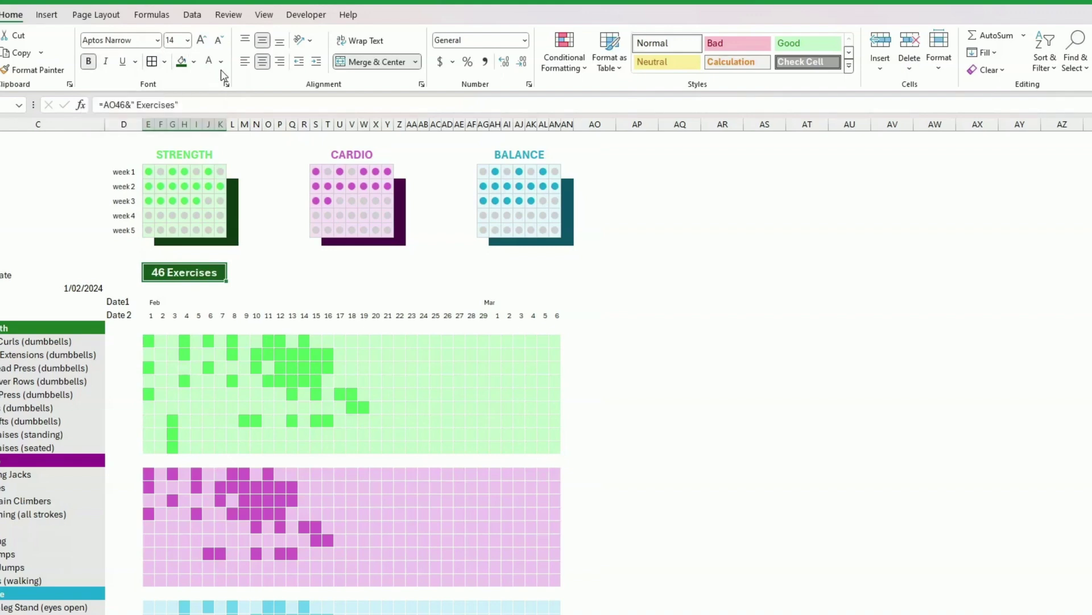
Step: Enter =COUNTIF(E47:AM47,">0") in merged cell E11 below the exercise count to count the Strength workout days
{"action": "left_click", "coordinate": [154, 289]}
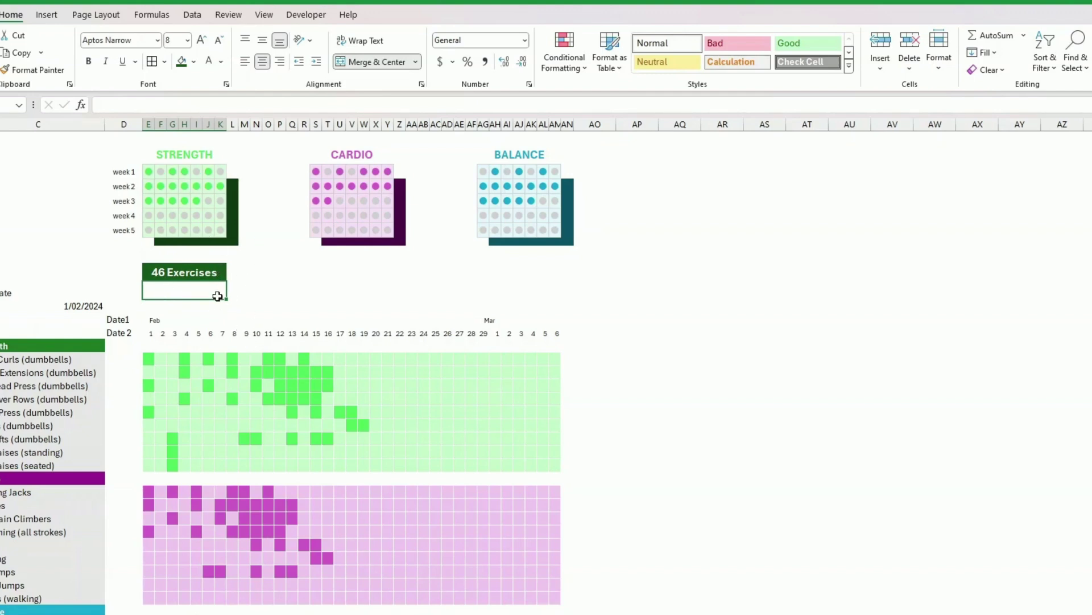
{"action": "type", "text": "=co"}
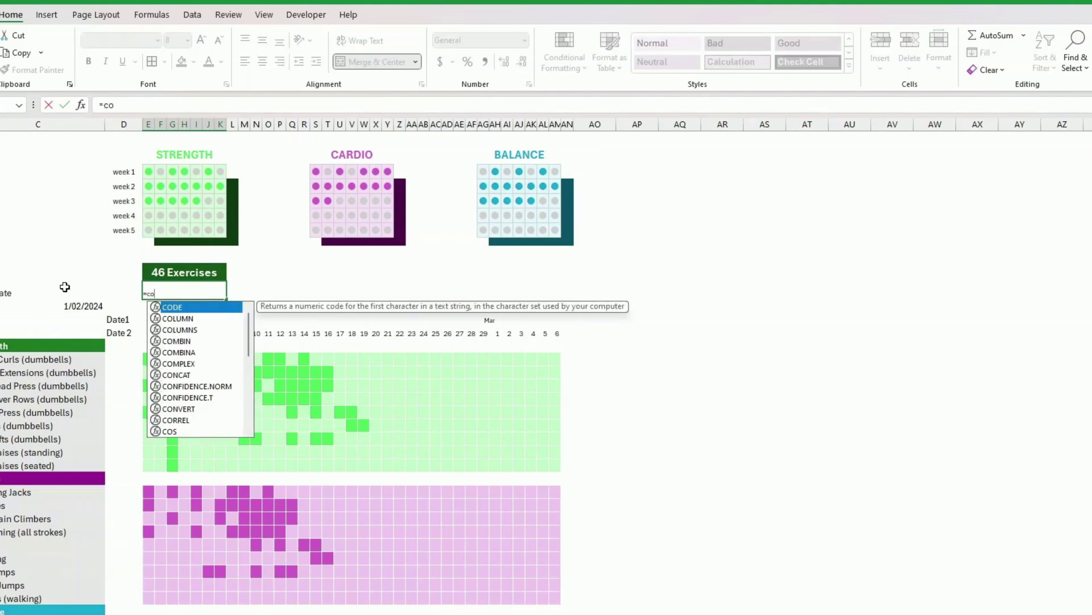
{"action": "type", "text": "untif("}
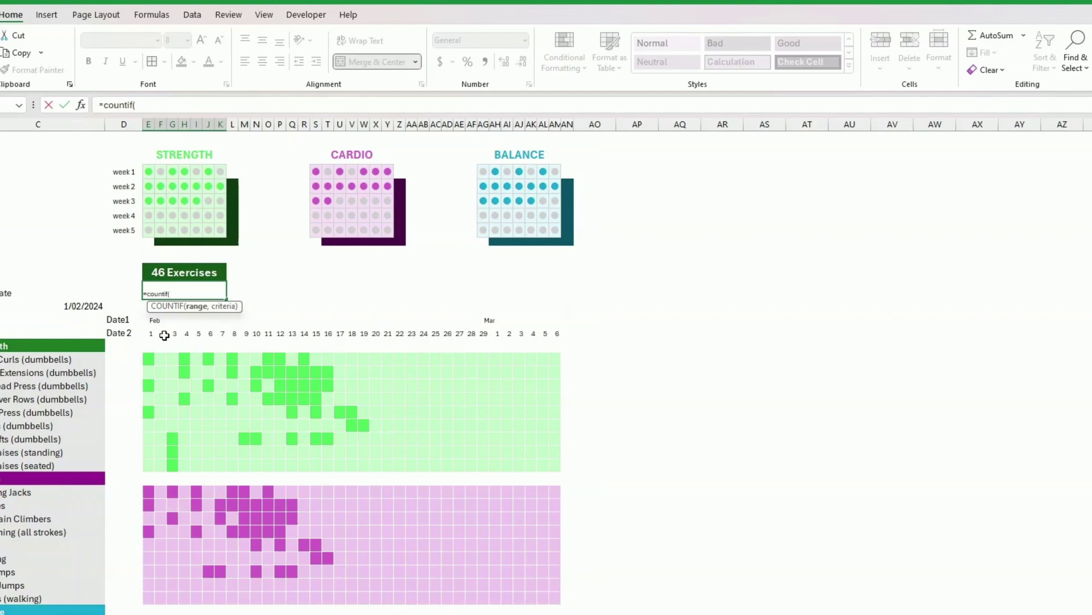
{"action": "scroll", "coordinate": [180, 333], "scroll_direction": "down", "scroll_amount": 8}
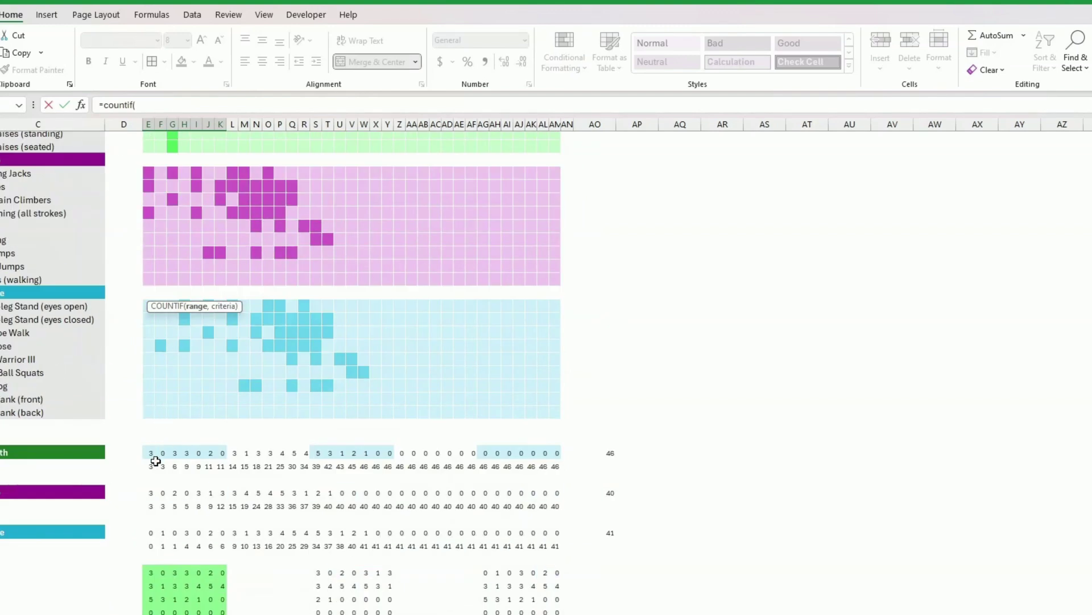
{"action": "left_click_drag", "start_coordinate": [154, 452], "coordinate": [557, 453]}
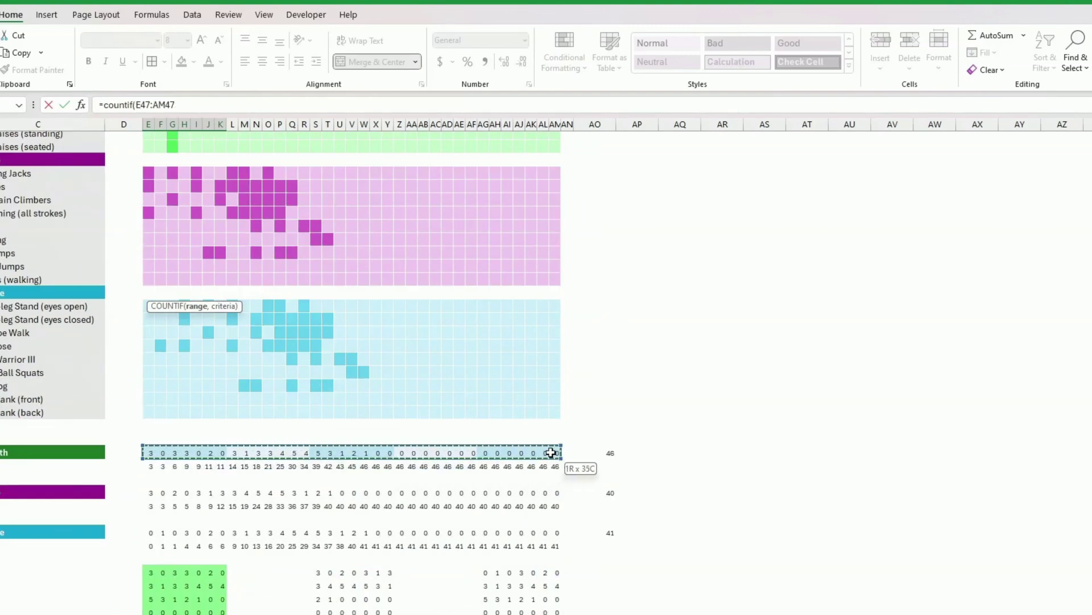
{"action": "left_click", "coordinate": [201, 109]}
{"action": "type", "text": ",\">0)"}
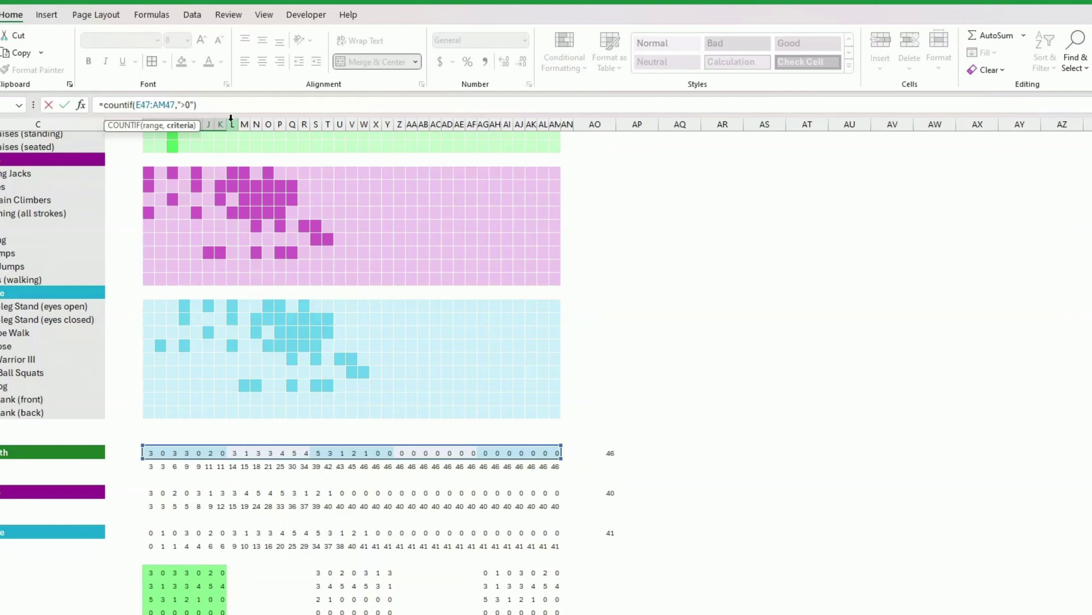
{"action": "key", "text": "Return"}
Step: Append &" days" to the COUNTIF formula in E11
{"action": "key", "text": "Up"}
{"action": "key", "text": "Up"}
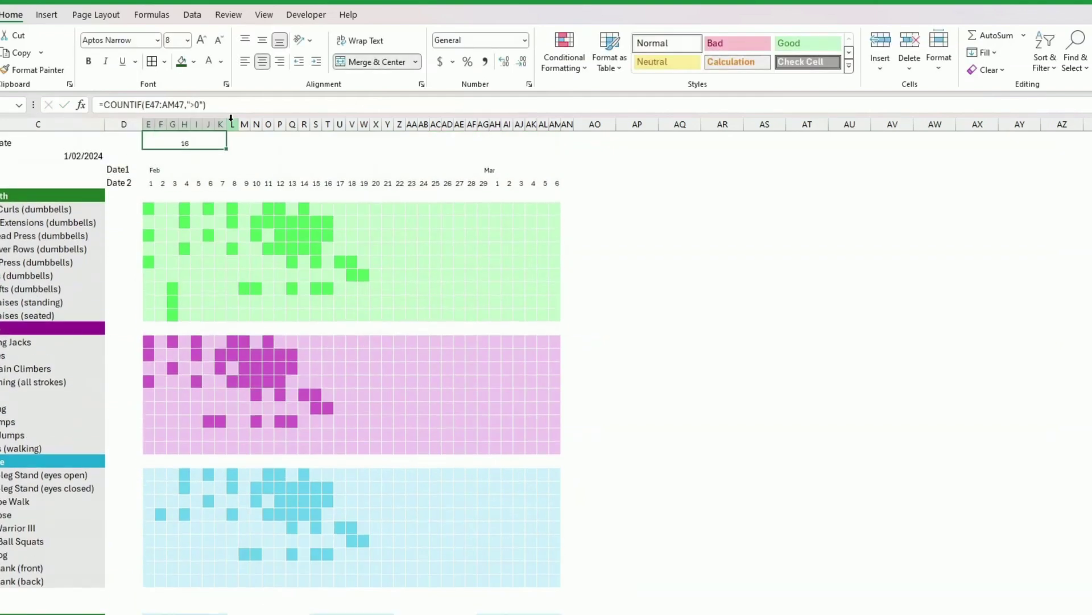
{"action": "key", "text": "Down"}
{"action": "key", "text": "F2"}
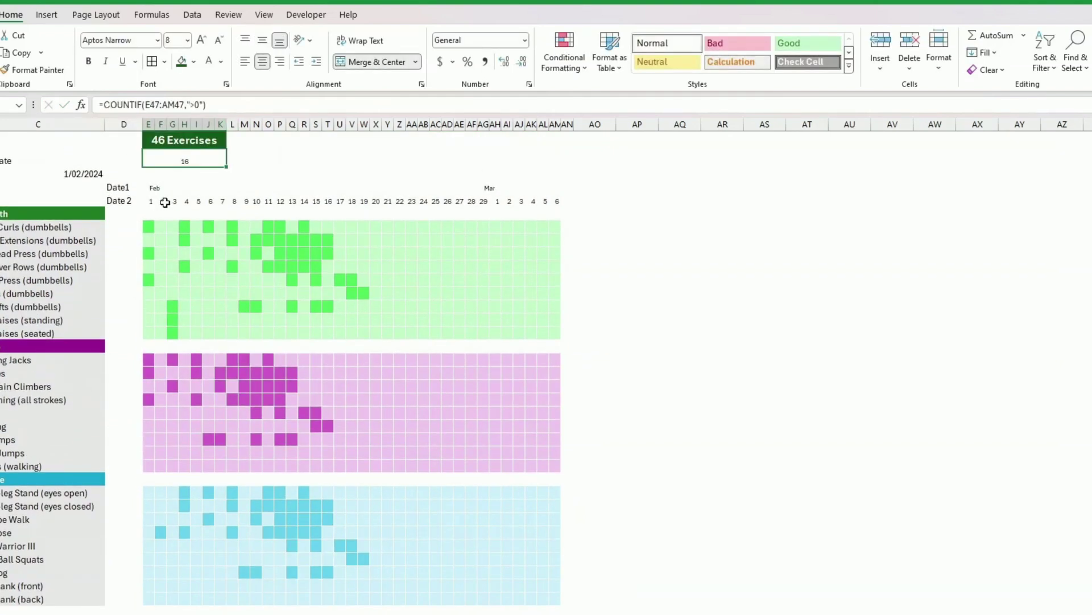
{"action": "type", "text": "&\" days\""}
{"action": "key", "text": "ctrl+Return"}
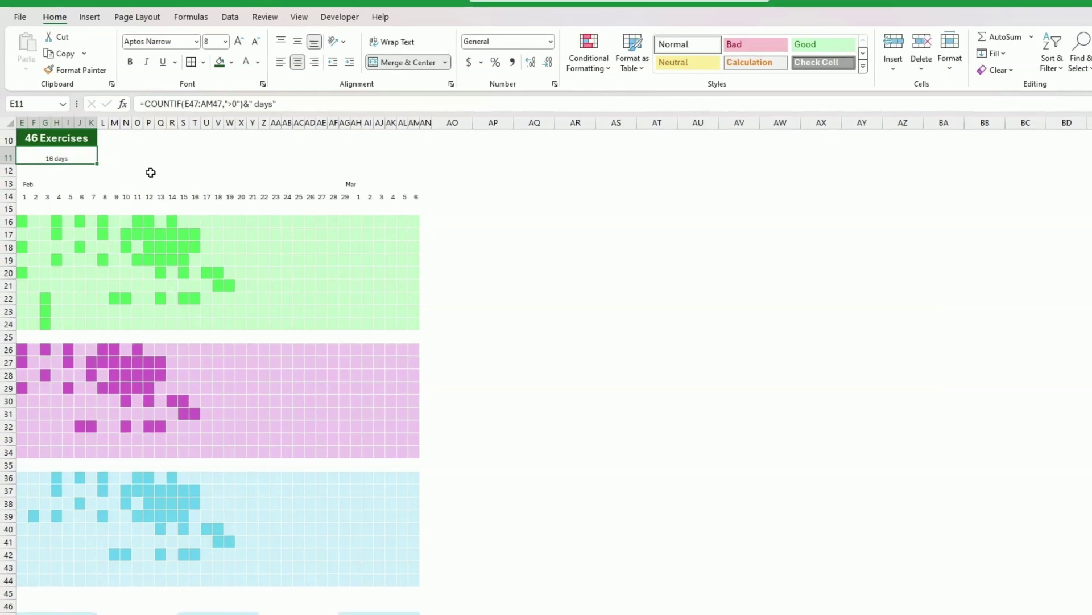
Step: Format the day count in E11 with the Dark Green, Accent 3, Lighter 40% fill and bold, middle-aligned white text at size 14
{"action": "left_click", "coordinate": [231, 62]}
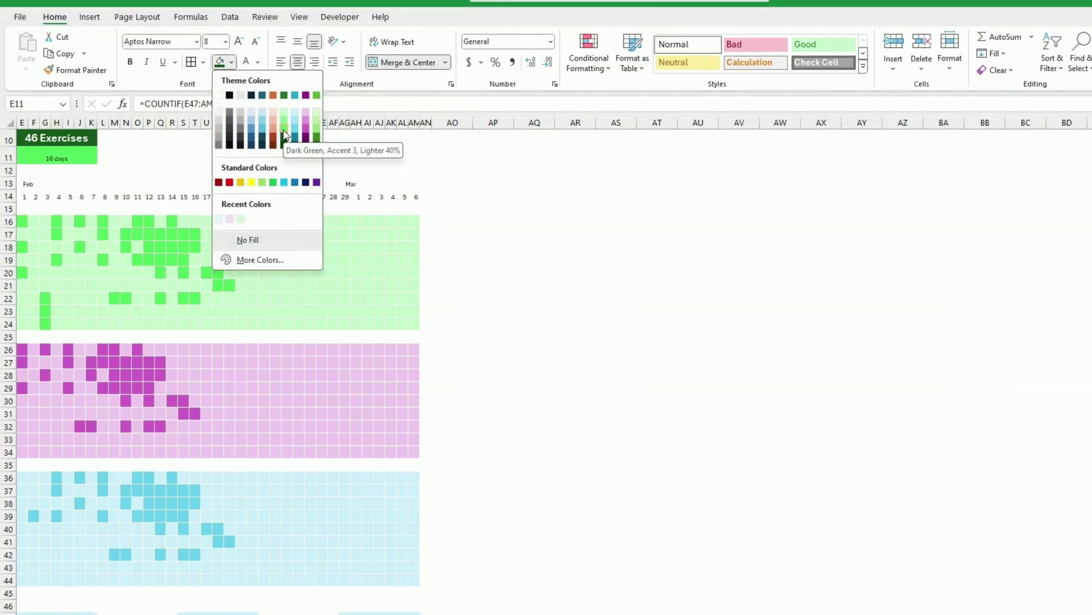
{"action": "left_click", "coordinate": [284, 131]}
{"action": "left_click", "coordinate": [246, 62]}
{"action": "left_click", "coordinate": [239, 42]}
{"action": "left_click", "coordinate": [239, 42]}
{"action": "left_click", "coordinate": [239, 42]}
{"action": "left_click", "coordinate": [239, 41]}
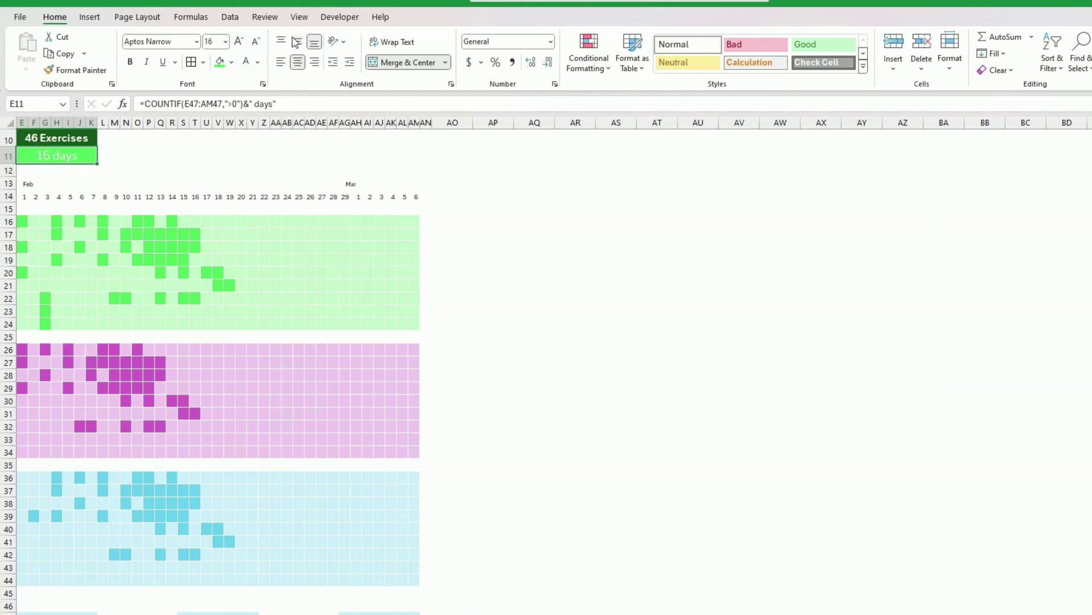
{"action": "left_click", "coordinate": [297, 42]}
{"action": "left_click", "coordinate": [129, 62]}
{"action": "left_click", "coordinate": [195, 171]}
{"action": "scroll", "coordinate": [77, 185], "scroll_direction": "left", "scroll_amount": 1}
{"action": "left_click", "coordinate": [156, 230]}
{"action": "scroll", "coordinate": [156, 229], "scroll_direction": "up", "scroll_amount": 3}
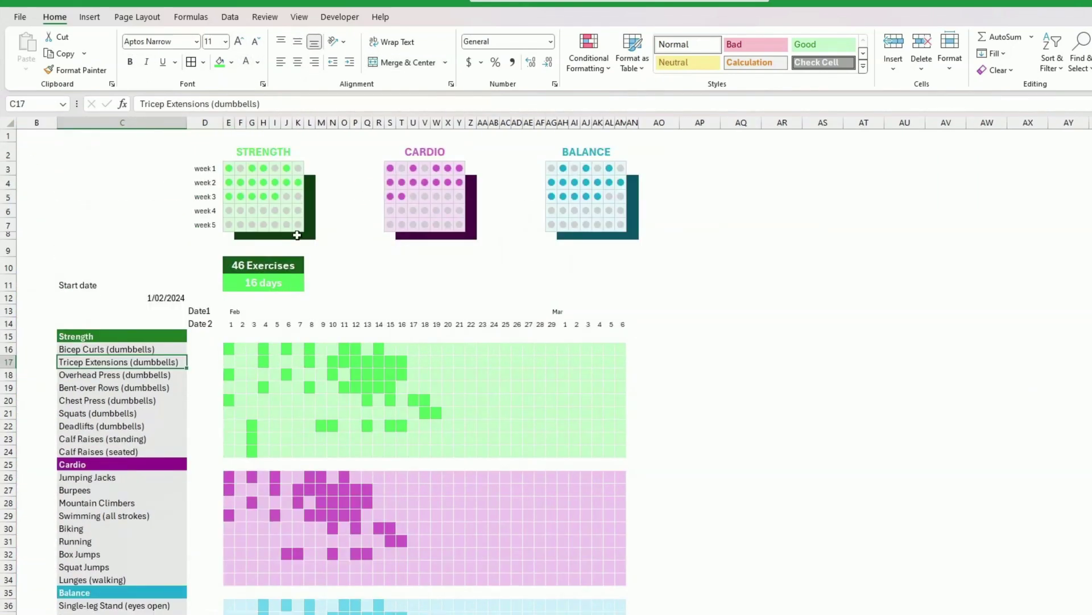
Step: Copy the Strength labels in E10:E11 to S10 under Cardio and AG10 under Balance
{"action": "left_click_drag", "start_coordinate": [263, 265], "coordinate": [264, 284]}
{"action": "key", "text": "ctrl+c"}
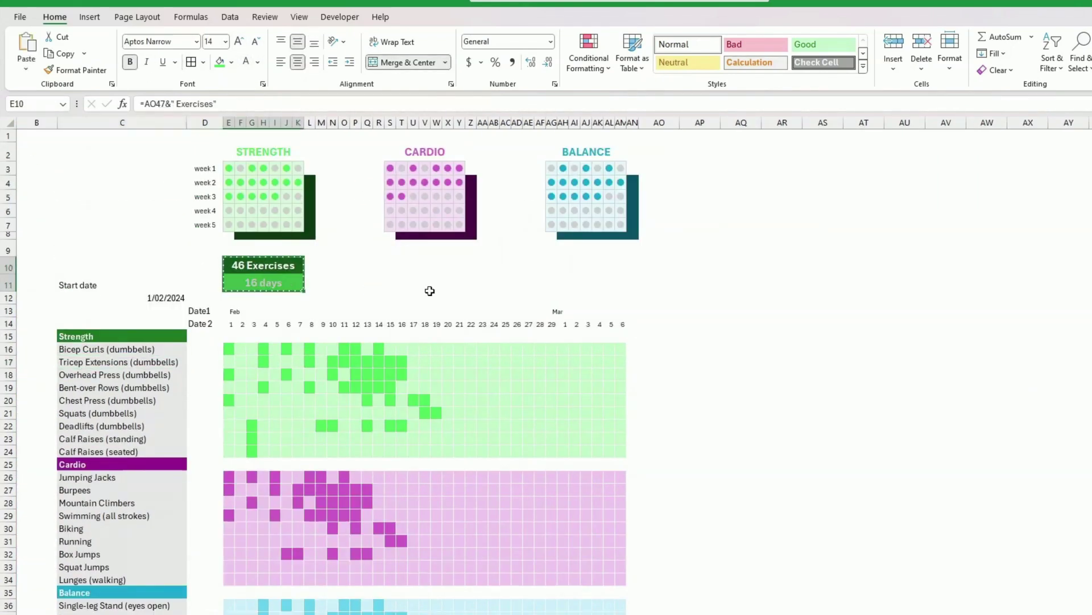
{"action": "left_click", "coordinate": [401, 265]}
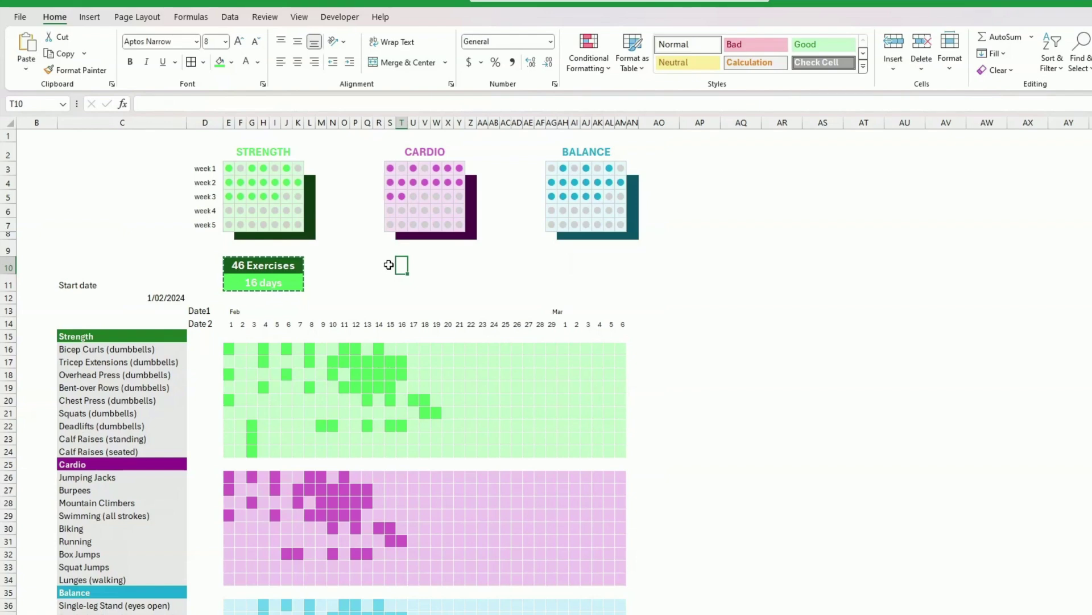
{"action": "left_click", "coordinate": [390, 265]}
{"action": "key", "text": "ctrl+v"}
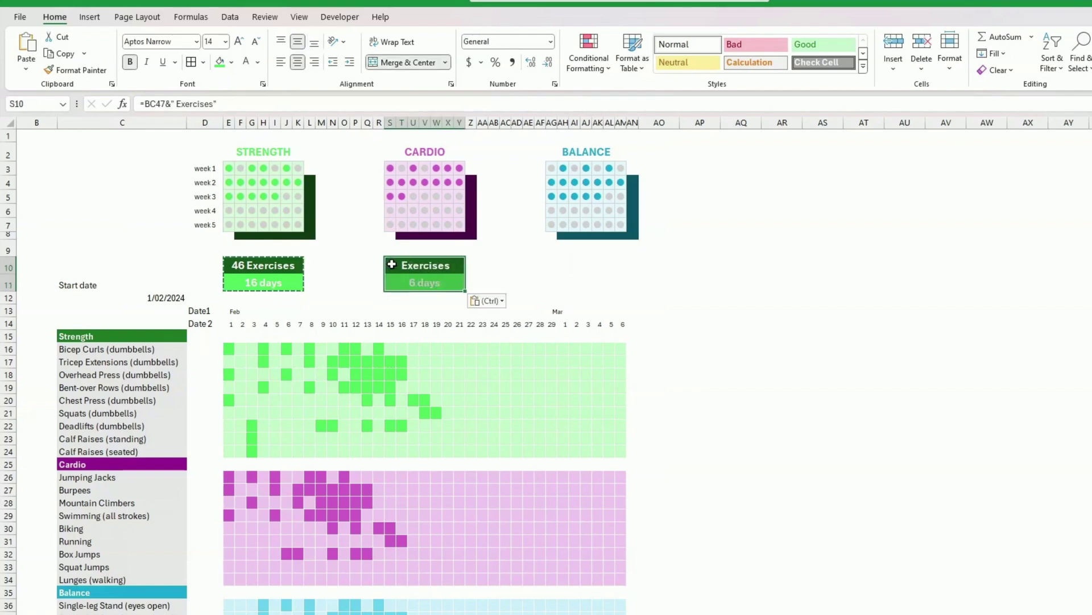
{"action": "left_click", "coordinate": [548, 264]}
{"action": "key", "text": "ctrl+v"}
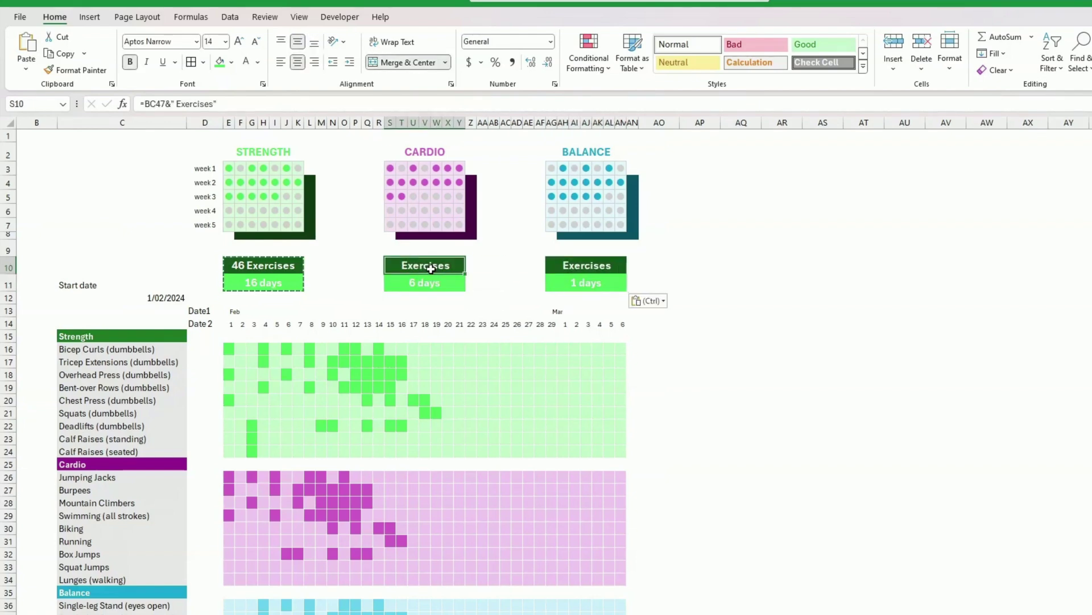
Step: Change the Cardio exercise count formula in S10 to reference the Cardio total in AO50
{"action": "double_click", "coordinate": [421, 265]}
{"action": "key", "text": "BackSpace"}
{"action": "key", "text": "BackSpace"}
{"action": "key", "text": "Delete"}
{"action": "key", "text": "Delete"}
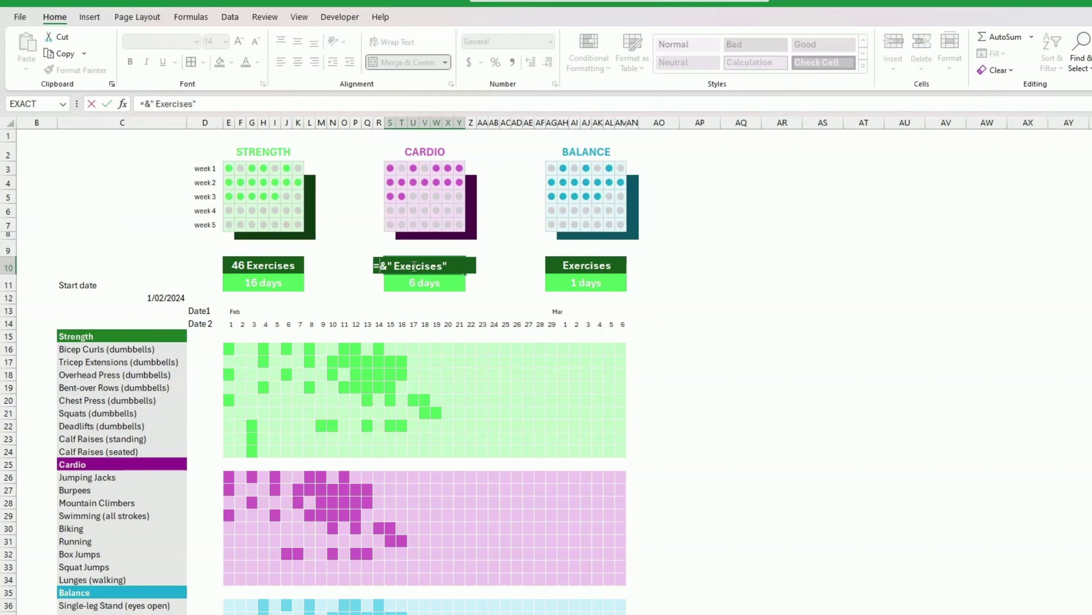
{"action": "scroll", "coordinate": [670, 471], "scroll_direction": "down", "scroll_amount": 4}
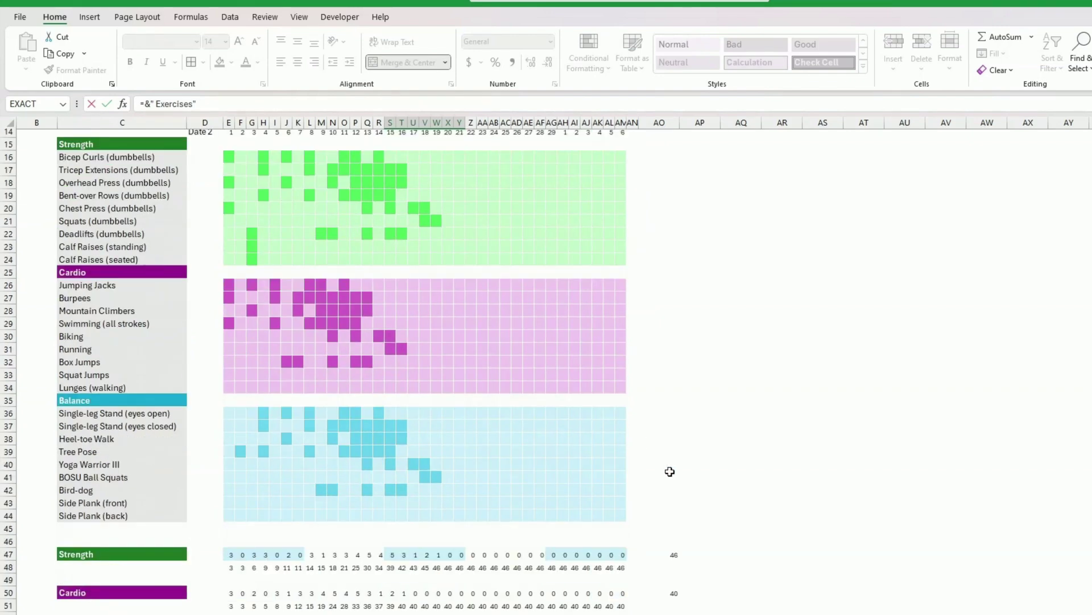
{"action": "left_click", "coordinate": [665, 590]}
{"action": "key", "text": "Return"}
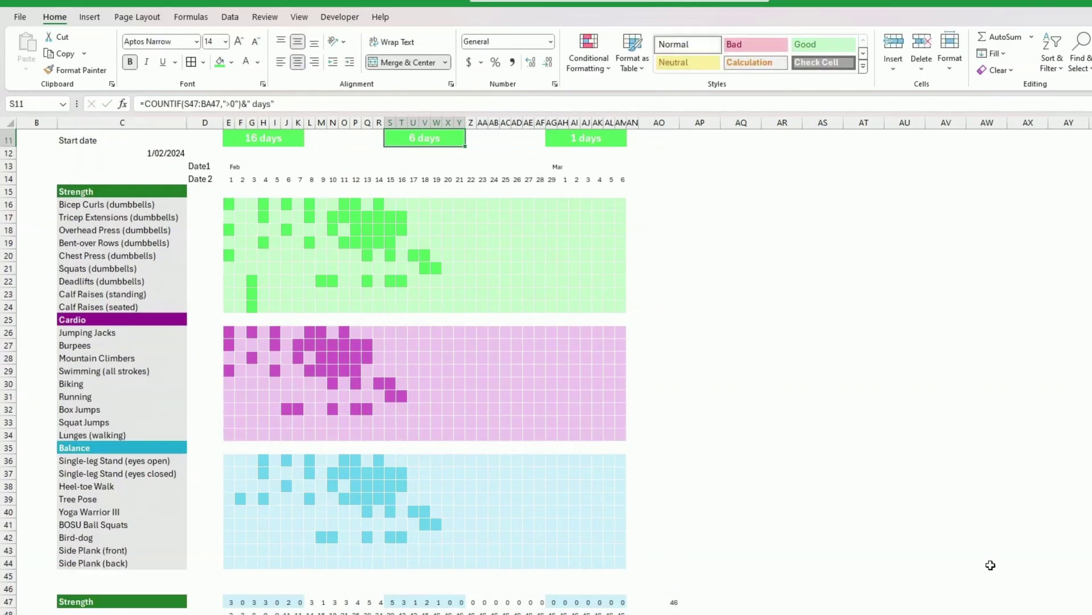
Step: Change the COUNTIF range of the Cardio day count in S11 to E50:AM50
{"action": "scroll", "coordinate": [612, 481], "scroll_direction": "up", "scroll_amount": 3}
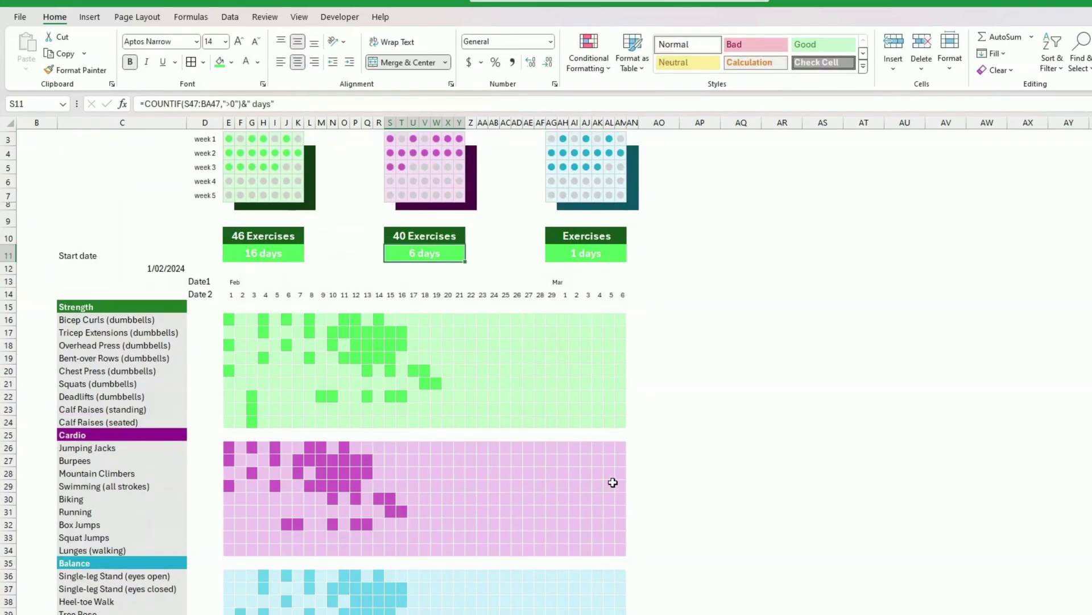
{"action": "double_click", "coordinate": [433, 253]}
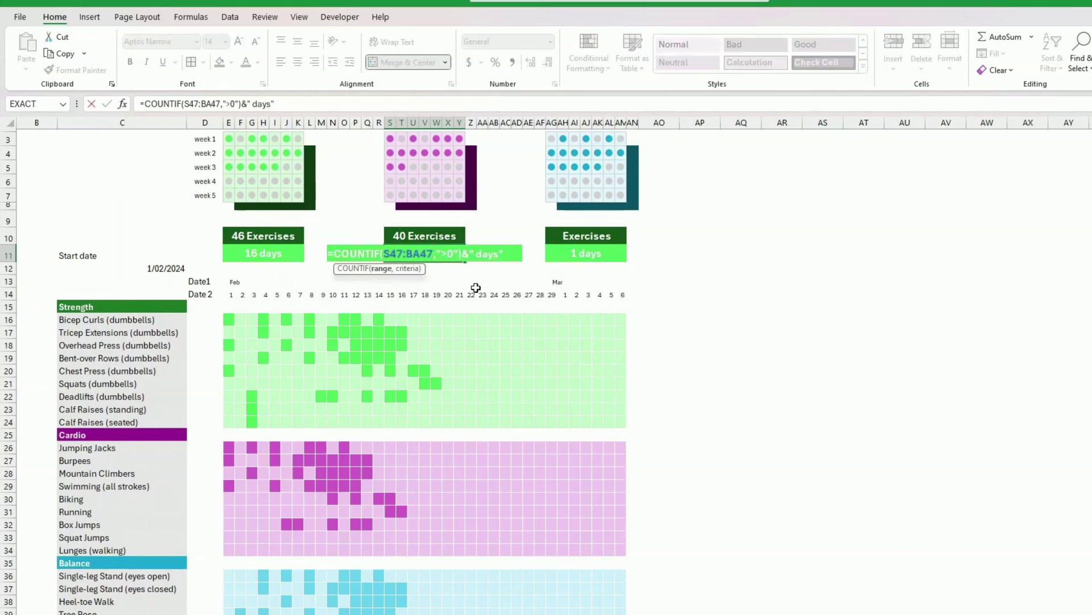
{"action": "scroll", "coordinate": [475, 288], "scroll_direction": "down", "scroll_amount": 9}
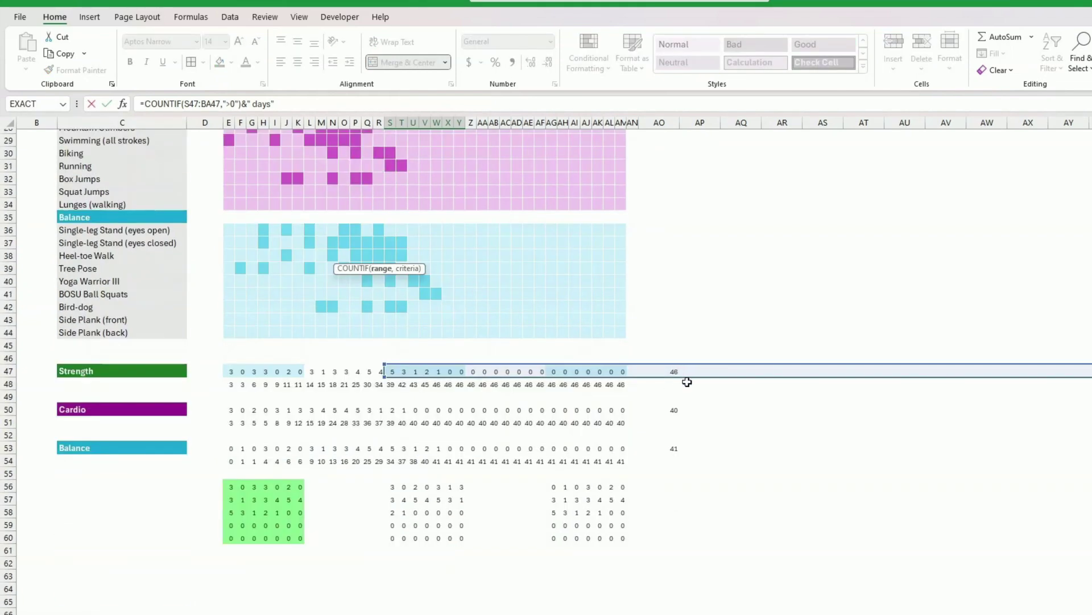
{"action": "left_click_drag", "start_coordinate": [690, 379], "coordinate": [497, 415]}
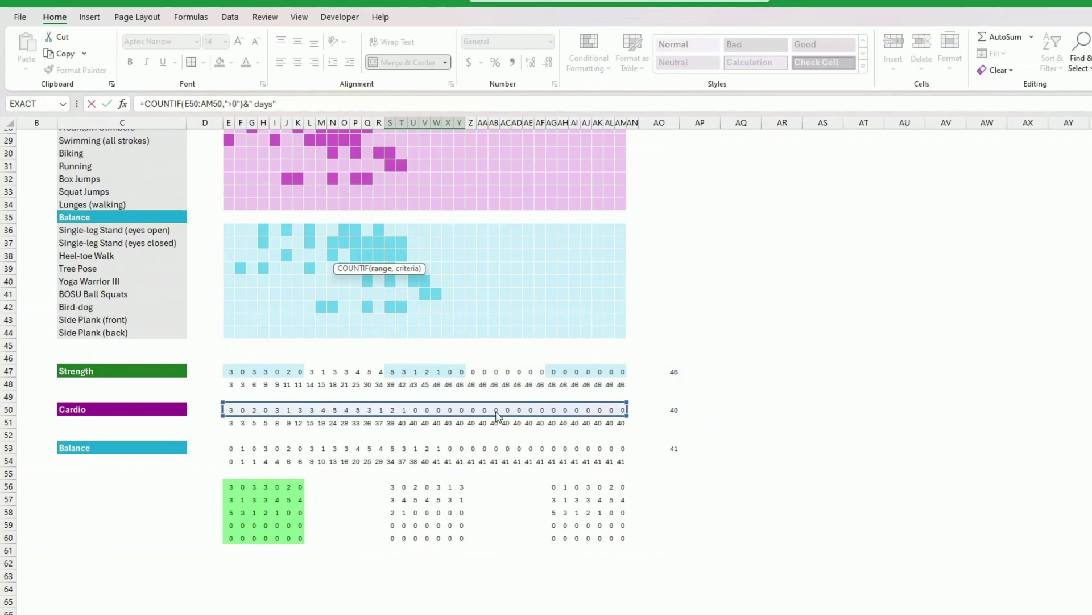
{"action": "key", "text": "Return"}
{"action": "scroll", "coordinate": [483, 368], "scroll_direction": "up", "scroll_amount": 5}
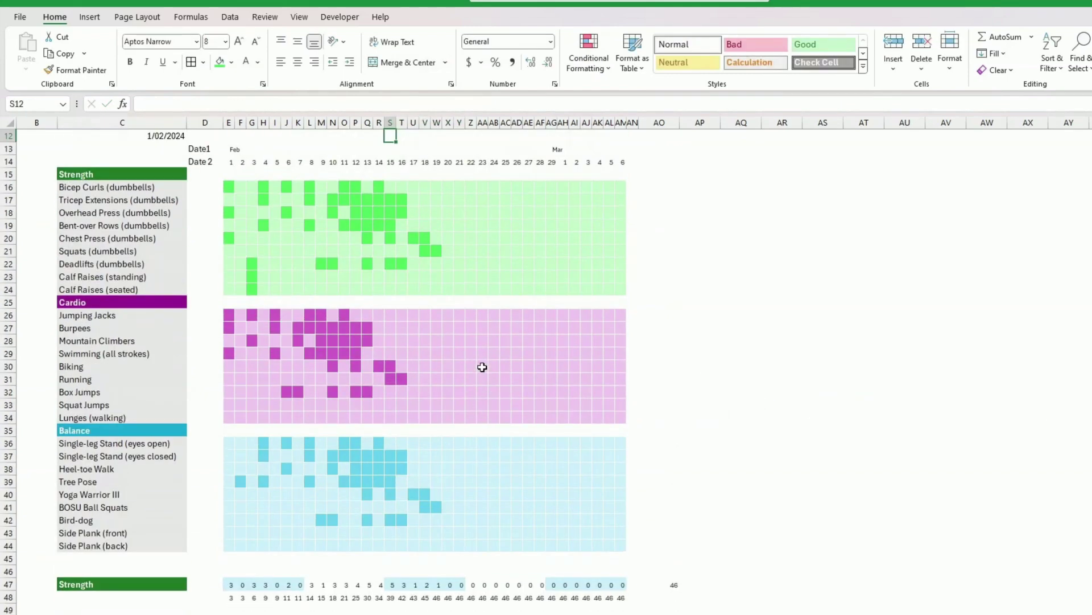
Step: Change the Balance exercise count formula in AG10 to reference the Balance total in AO53
{"action": "double_click", "coordinate": [590, 258]}
{"action": "left_click", "coordinate": [569, 257]}
{"action": "key", "text": "BackSpace"}
{"action": "key", "text": "BackSpace"}
{"action": "key", "text": "BackSpace"}
{"action": "key", "text": "BackSpace"}
{"action": "scroll", "coordinate": [626, 352], "scroll_direction": "down", "scroll_amount": 9}
{"action": "left_click", "coordinate": [666, 470]}
{"action": "key", "text": "Return"}
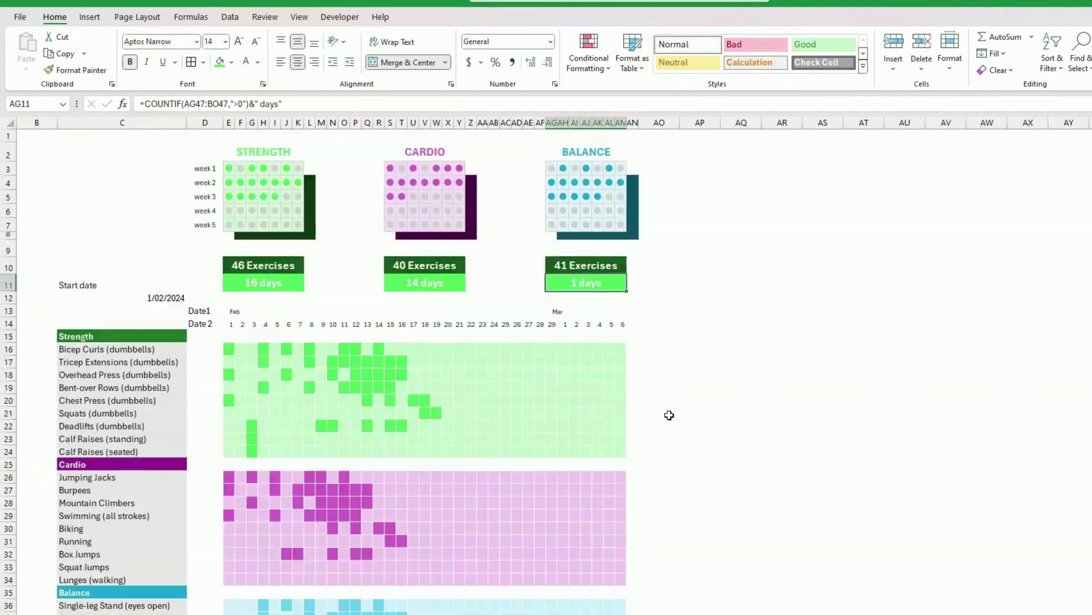
Step: Change the COUNTIF range of the Balance day count in AG11 to the Balance row, E53:AM53
{"action": "double_click", "coordinate": [596, 279]}
{"action": "scroll", "coordinate": [700, 354], "scroll_direction": "down", "scroll_amount": 10}
{"action": "left_click_drag", "start_coordinate": [231, 401], "coordinate": [624, 401]}
{"action": "key", "text": "Return"}
{"action": "left_click", "coordinate": [677, 300]}
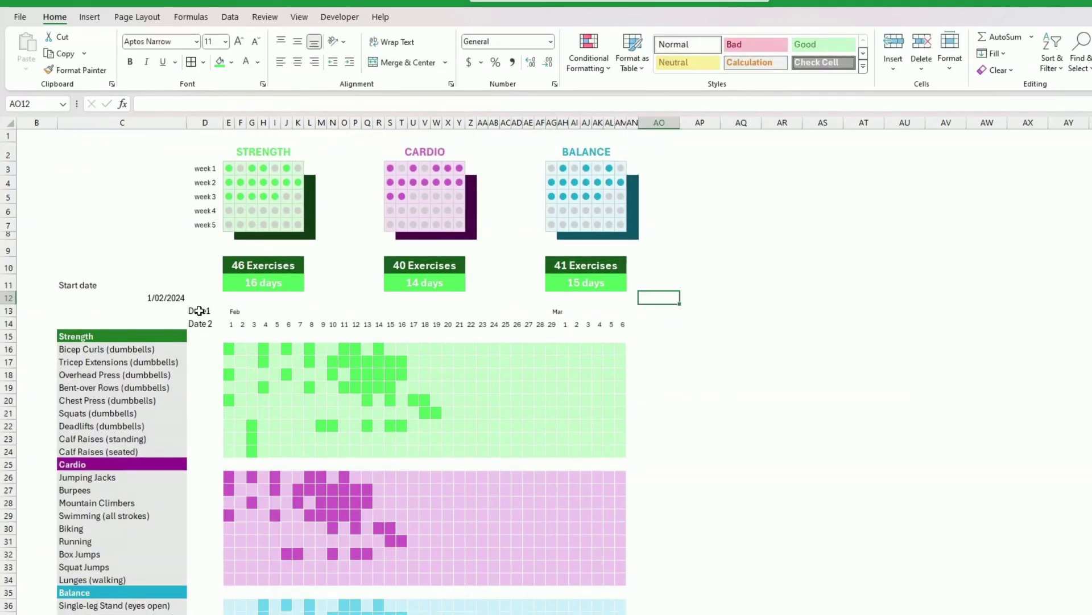
Step: Delete the Date1 and Date2 labels in D13:D14
{"action": "left_click", "coordinate": [199, 316]}
{"action": "left_click_drag", "start_coordinate": [199, 316], "coordinate": [199, 324]}
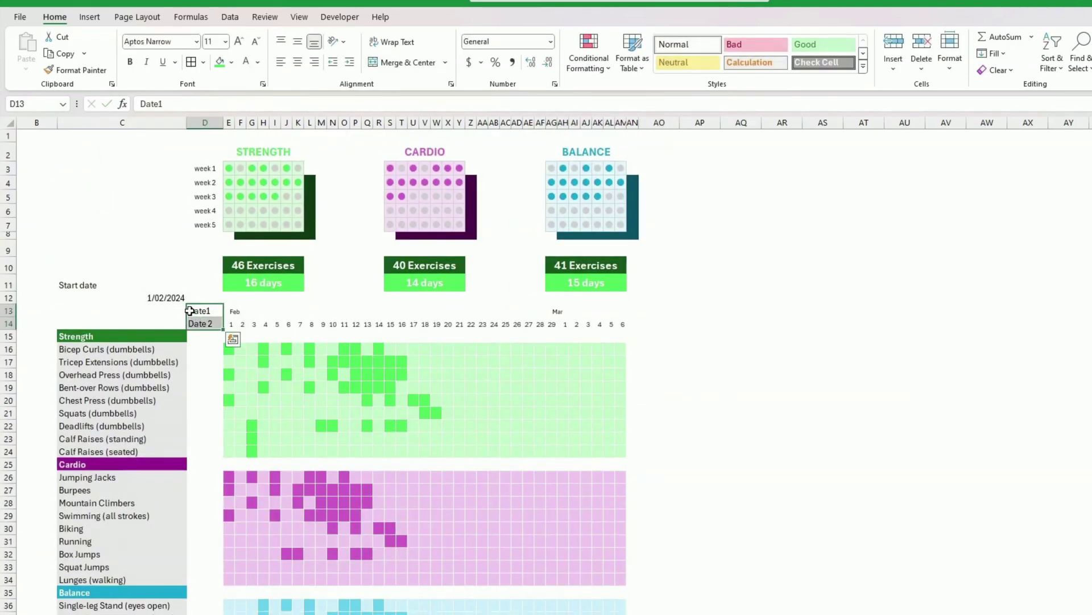
{"action": "key", "text": "Delete"}
{"action": "key", "text": "Up"}
{"action": "key", "text": "Up"}
{"action": "key", "text": "Up"}
{"action": "key", "text": "Up"}
{"action": "key", "text": "Up"}
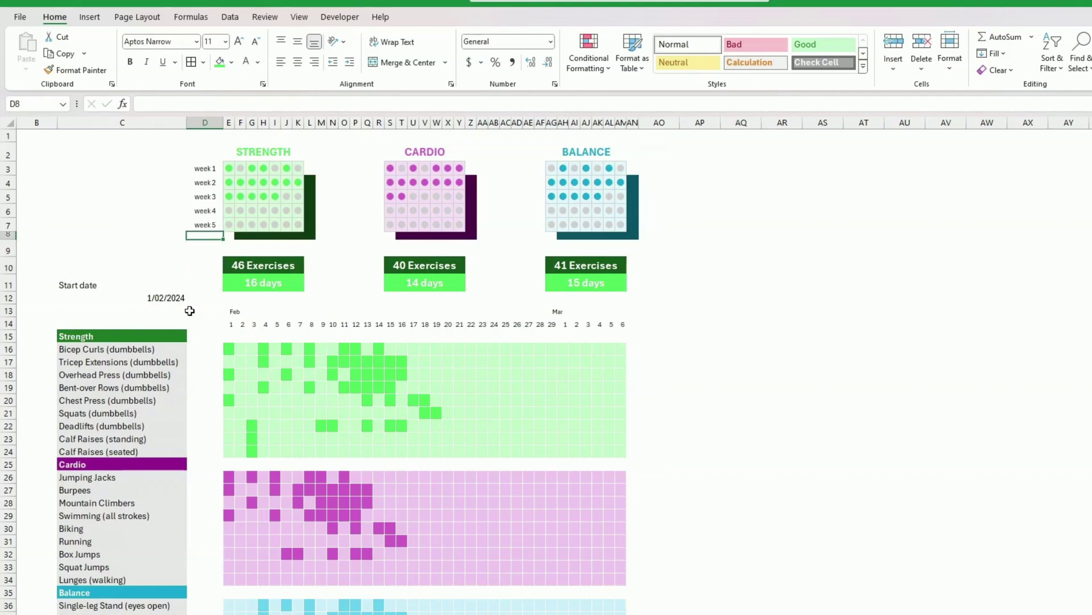
{"action": "key", "text": "Up"}
{"action": "key", "text": "Up"}
{"action": "key", "text": "Up"}
{"action": "key", "text": "Up"}
{"action": "key", "text": "Up"}
{"action": "key", "text": "Down"}
{"action": "key", "text": "Down"}
{"action": "key", "text": "Down"}
{"action": "key", "text": "Down"}
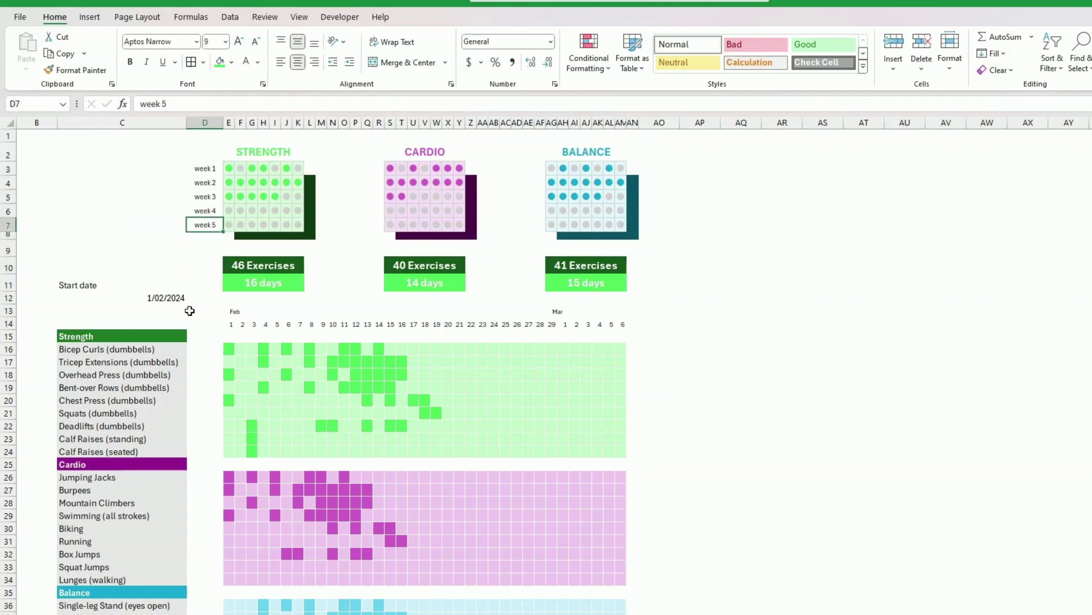
Step: Fill the Cardio exercise count in S10 with dark purple
{"action": "key", "text": "Down"}
{"action": "key", "text": "Down"}
{"action": "key", "text": "Down"}
{"action": "key", "text": "Right"}
{"action": "key", "text": "Right"}
{"action": "key", "text": "Right"}
{"action": "key", "text": "Right"}
{"action": "key", "text": "Right"}
{"action": "key", "text": "Right"}
{"action": "key", "text": "Right"}
{"action": "key", "text": "Right"}
{"action": "key", "text": "Right"}
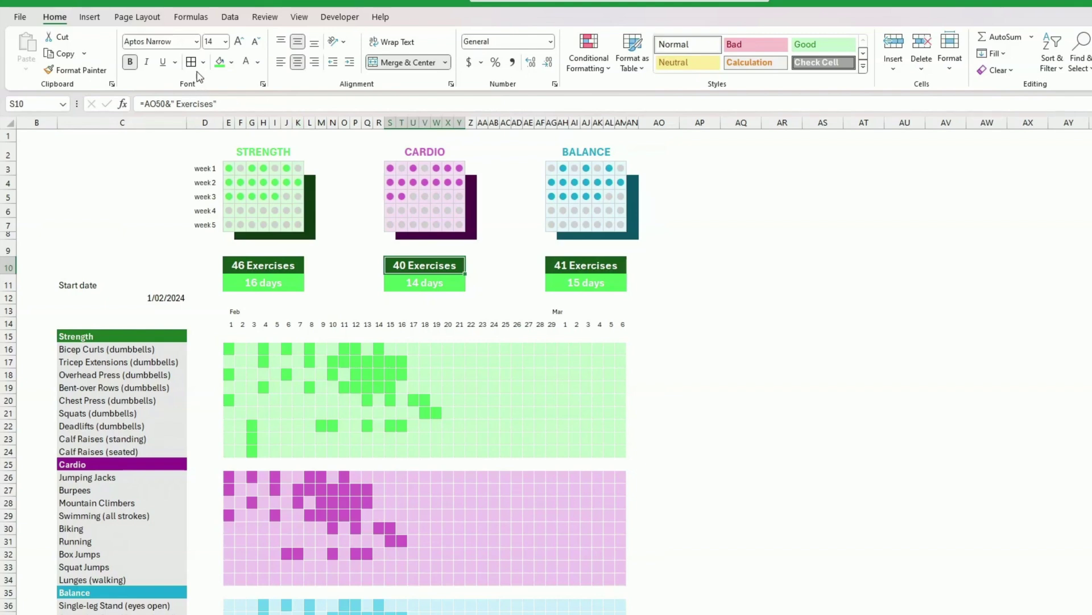
{"action": "left_click", "coordinate": [233, 63]}
{"action": "left_click", "coordinate": [313, 139]}
Step: Fill the Cardio day count in S11 with a lighter purple
{"action": "key", "text": "Down"}
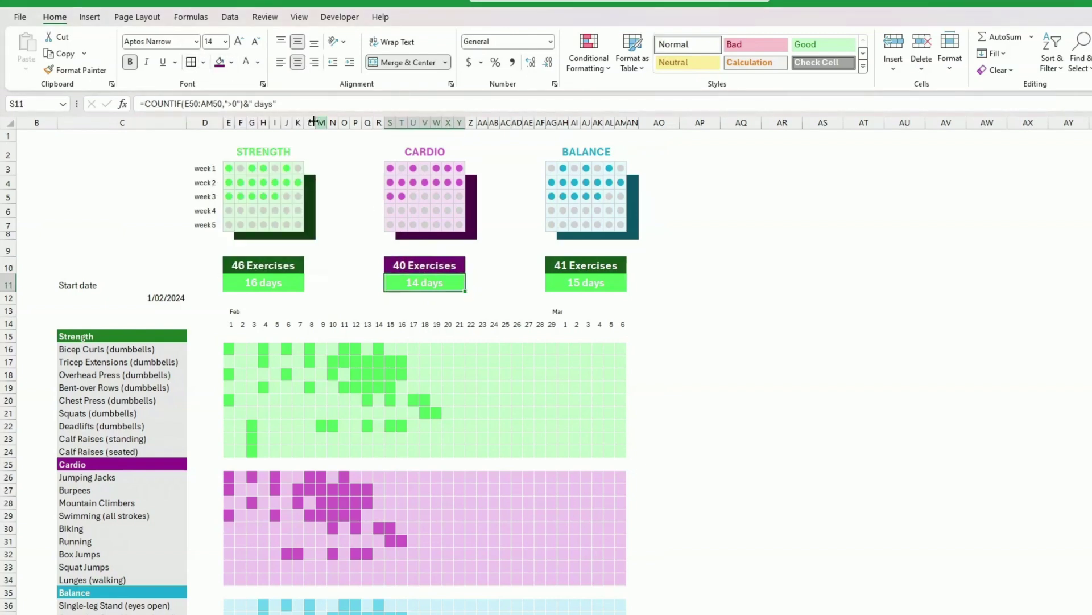
{"action": "left_click", "coordinate": [232, 63]}
{"action": "left_click", "coordinate": [305, 130]}
{"action": "left_click", "coordinate": [231, 63]}
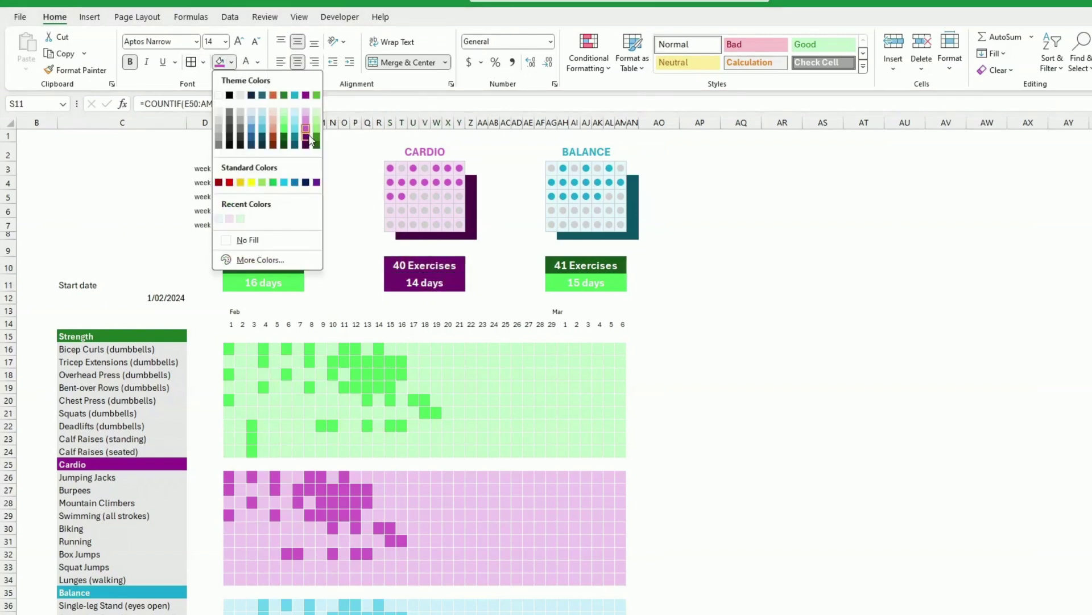
Step: Fill the Balance exercise count in AG10 with dark teal and the Balance day count in AG11 with turquoise
{"action": "left_click", "coordinate": [570, 266]}
{"action": "left_click", "coordinate": [231, 62]}
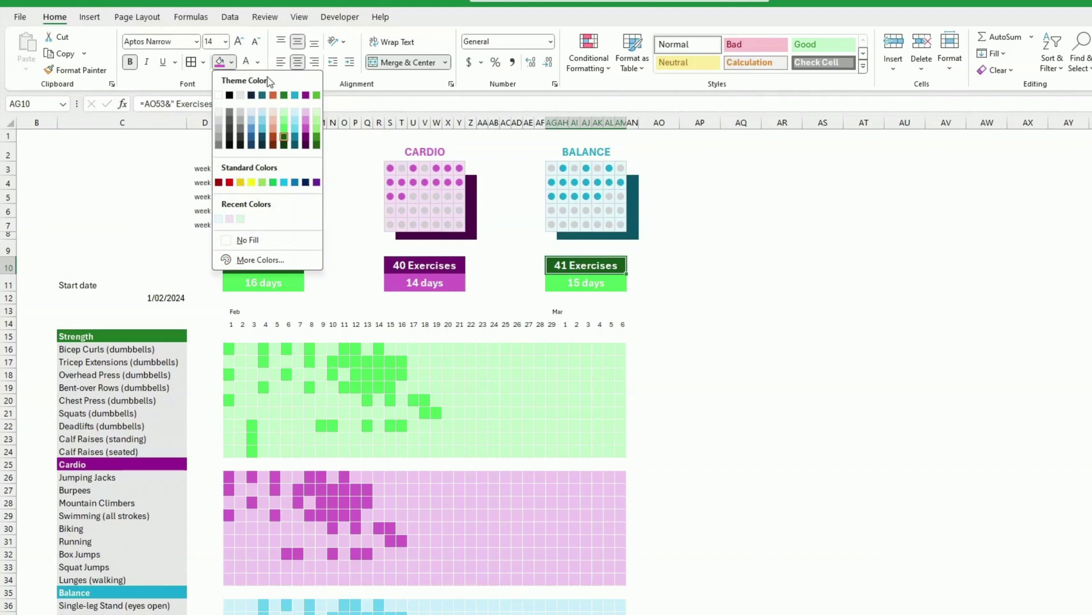
{"action": "left_click", "coordinate": [305, 143]}
{"action": "key", "text": "Down"}
{"action": "left_click", "coordinate": [231, 63]}
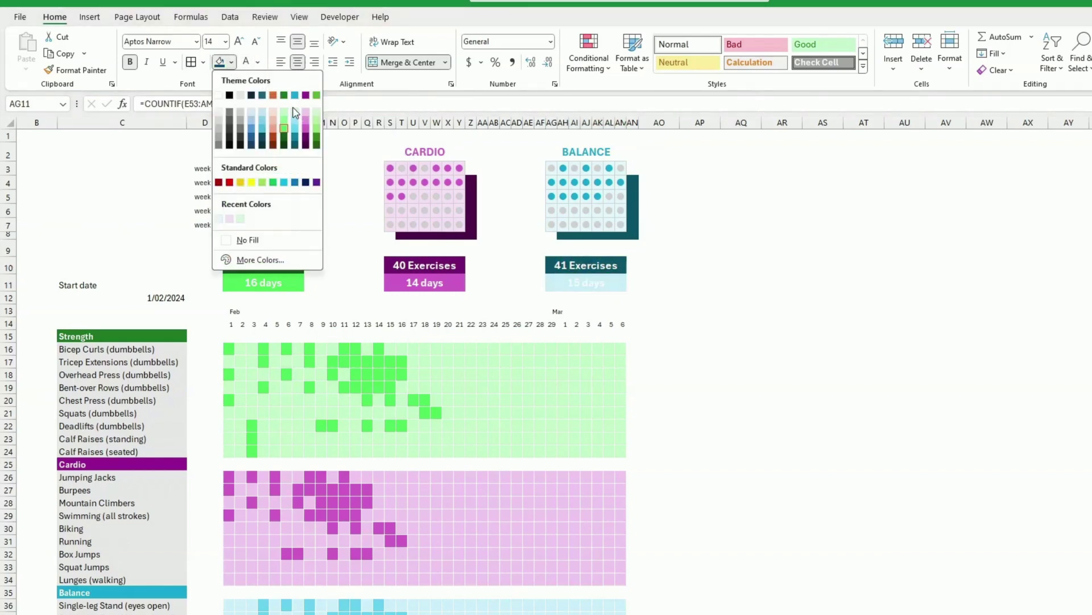
{"action": "left_click", "coordinate": [296, 108]}
{"action": "left_click", "coordinate": [725, 282]}
{"action": "left_click", "coordinate": [848, 490]}
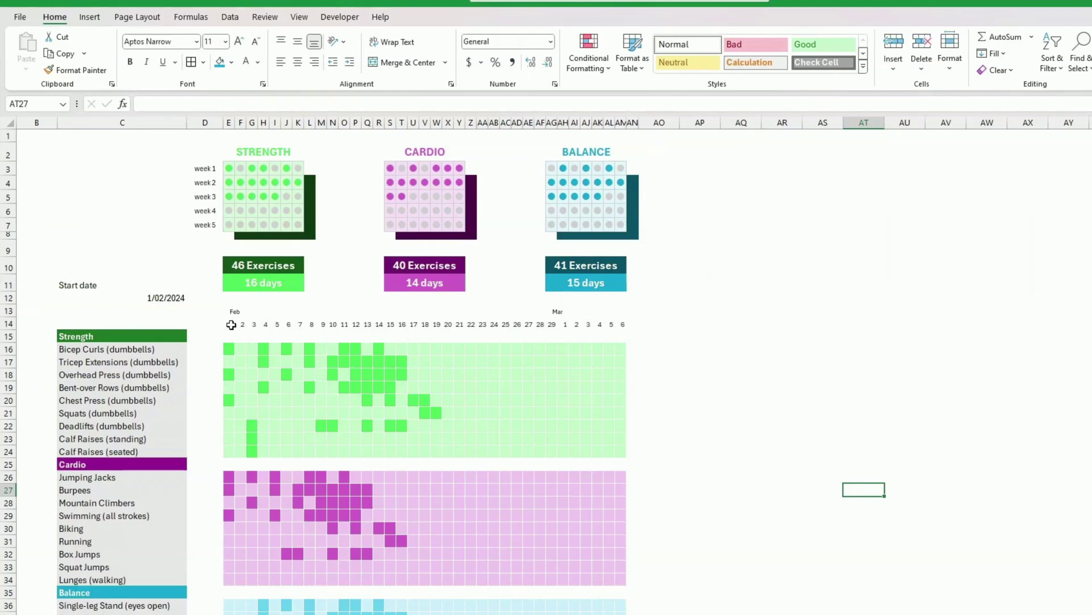
Step: Start a formula-based conditional formatting rule for the dates in E14:AM14 with the formula =E14=today()
{"action": "left_click_drag", "start_coordinate": [231, 324], "coordinate": [618, 321]}
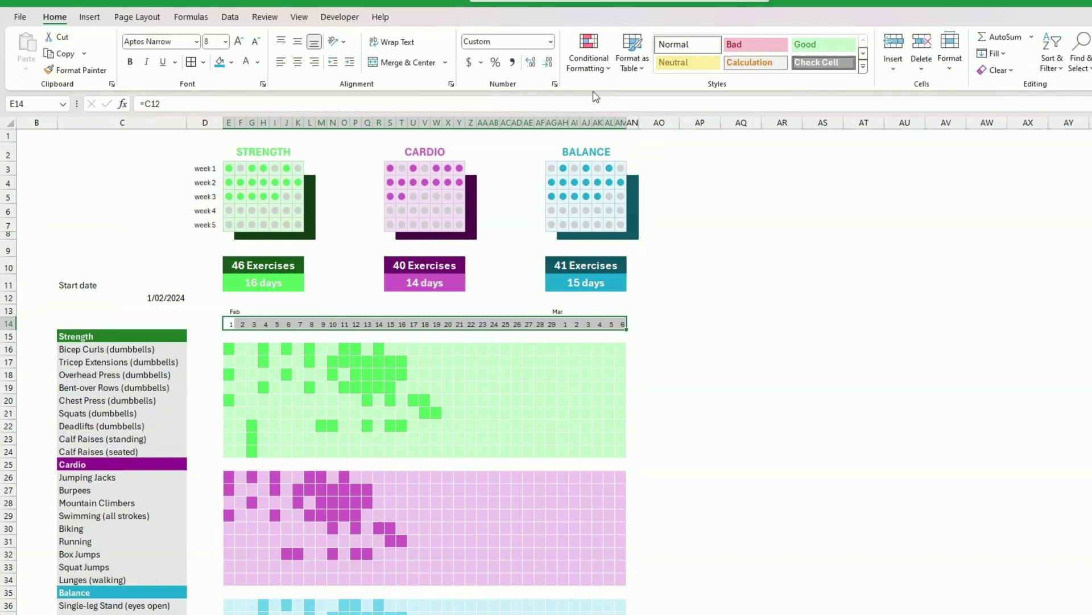
{"action": "left_click", "coordinate": [588, 62]}
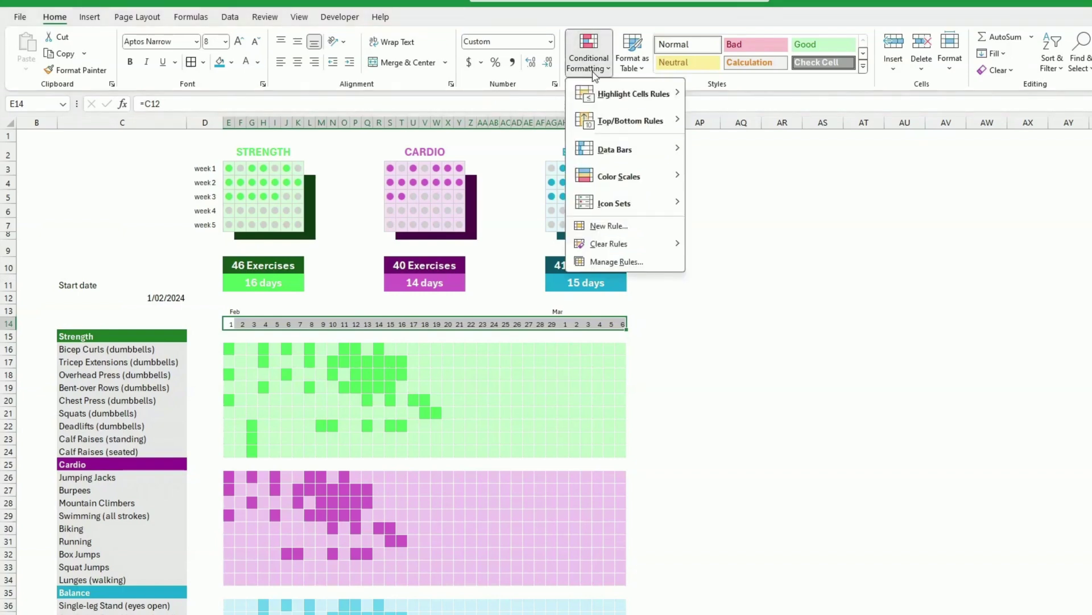
{"action": "left_click", "coordinate": [606, 227]}
{"action": "left_click", "coordinate": [738, 290]}
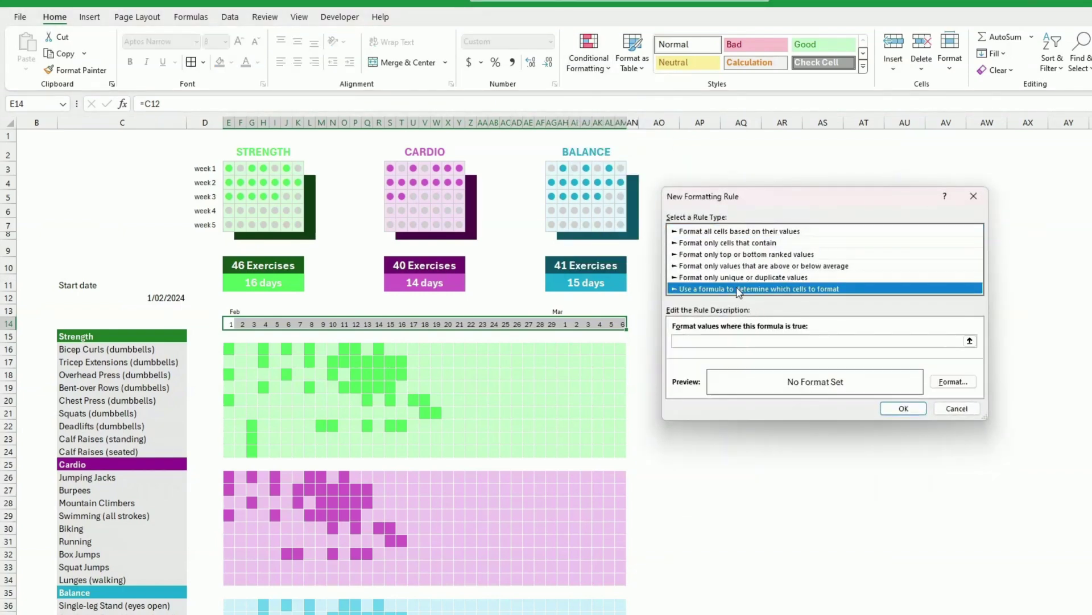
{"action": "left_click", "coordinate": [736, 339]}
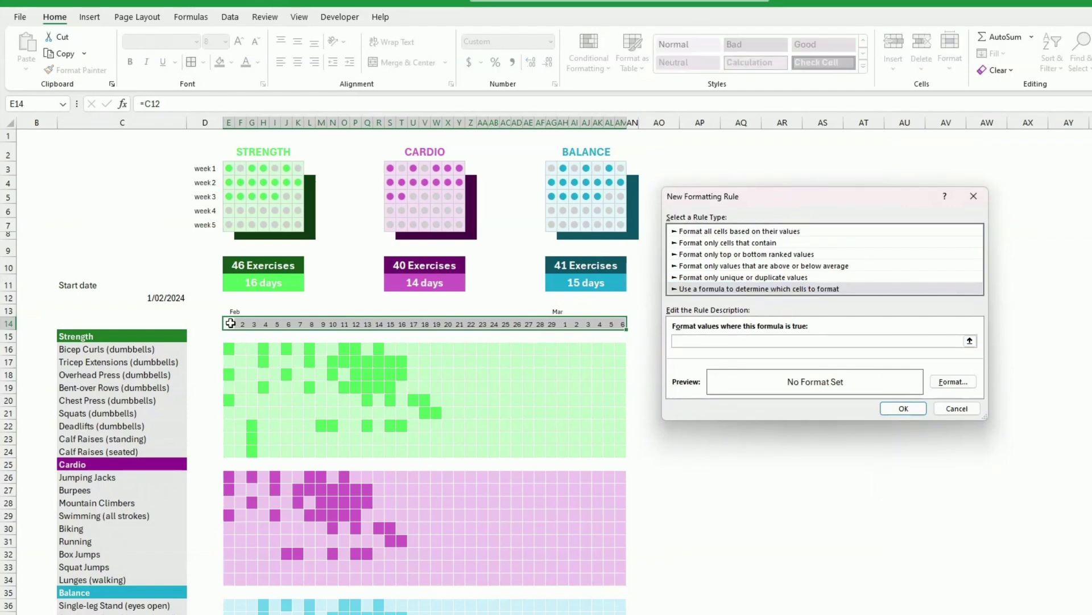
{"action": "left_click", "coordinate": [230, 323]}
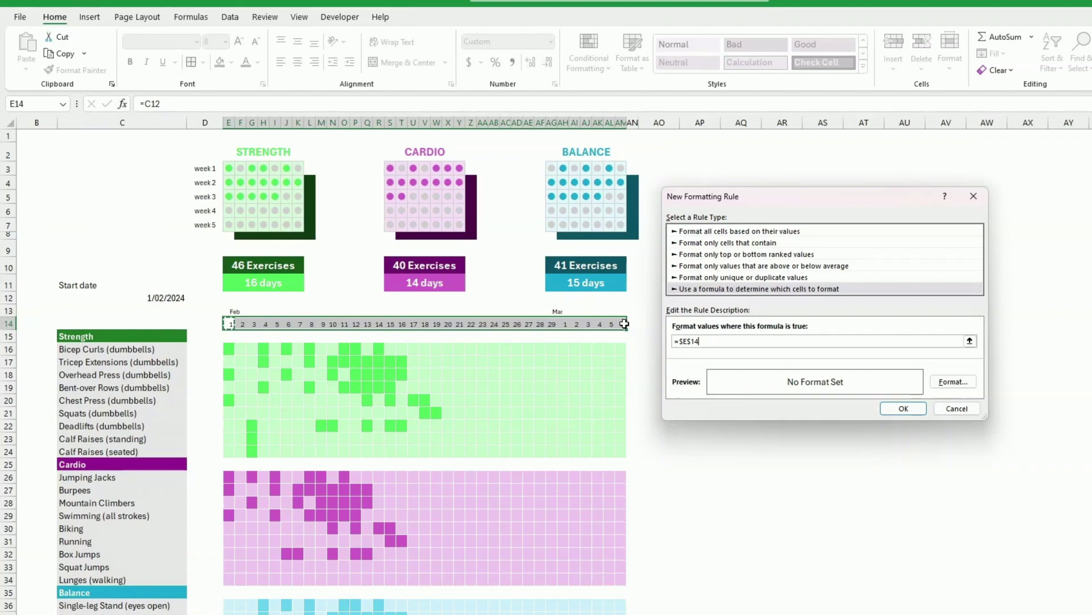
{"action": "key", "text": "F4"}
{"action": "key", "text": "F4"}
{"action": "key", "text": "F4"}
{"action": "type", "text": "=toda"}
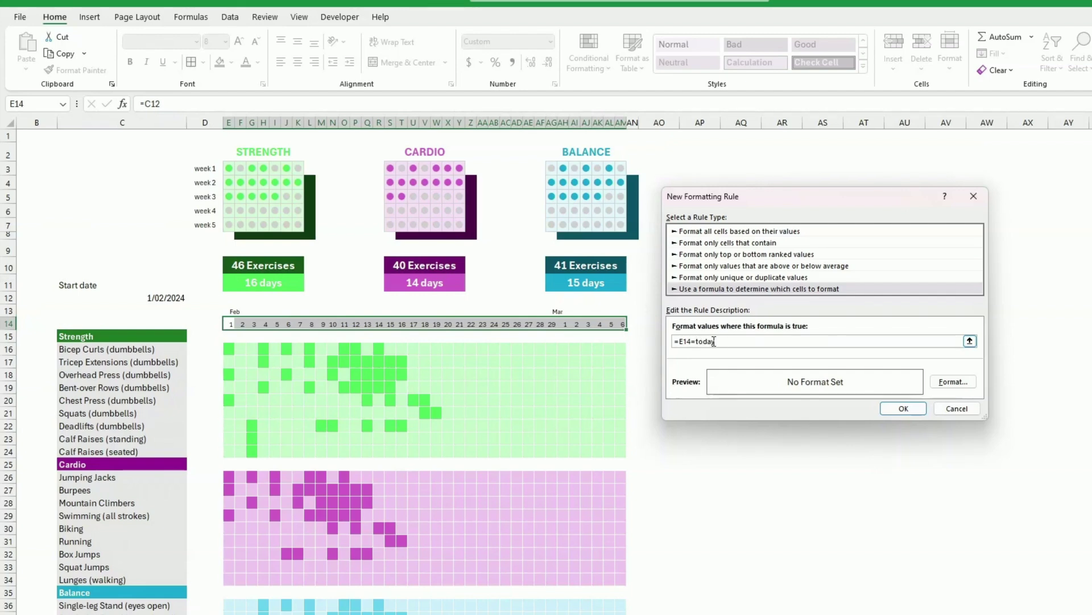
{"action": "type", "text": "()"}
Step: Give the today's-date formatting rule a red fill and white font, and apply it to the date row
{"action": "left_click", "coordinate": [953, 382]}
{"action": "left_click", "coordinate": [784, 163]}
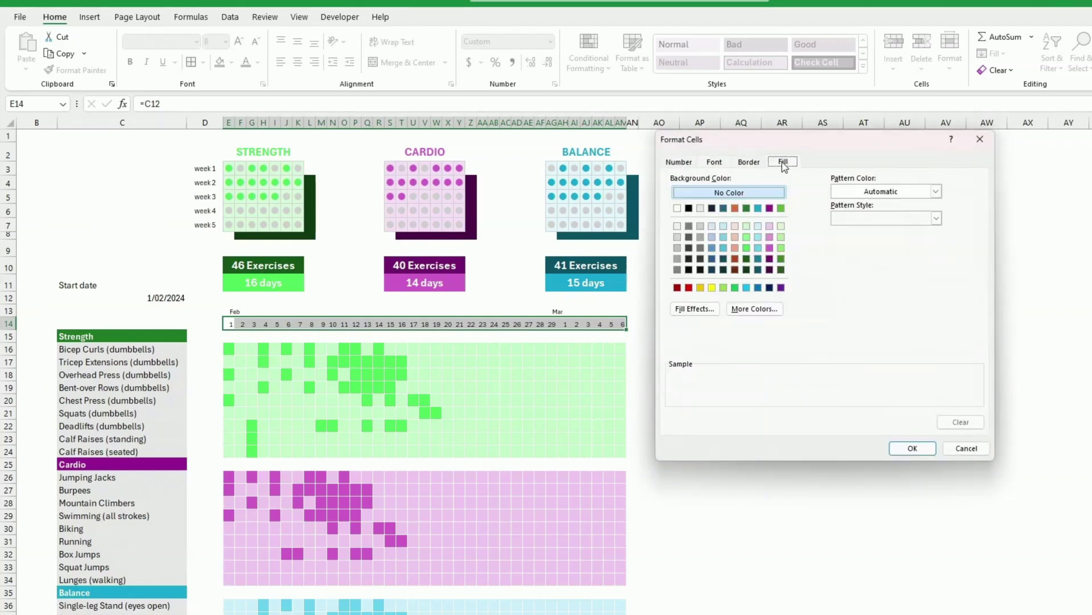
{"action": "left_click", "coordinate": [689, 289]}
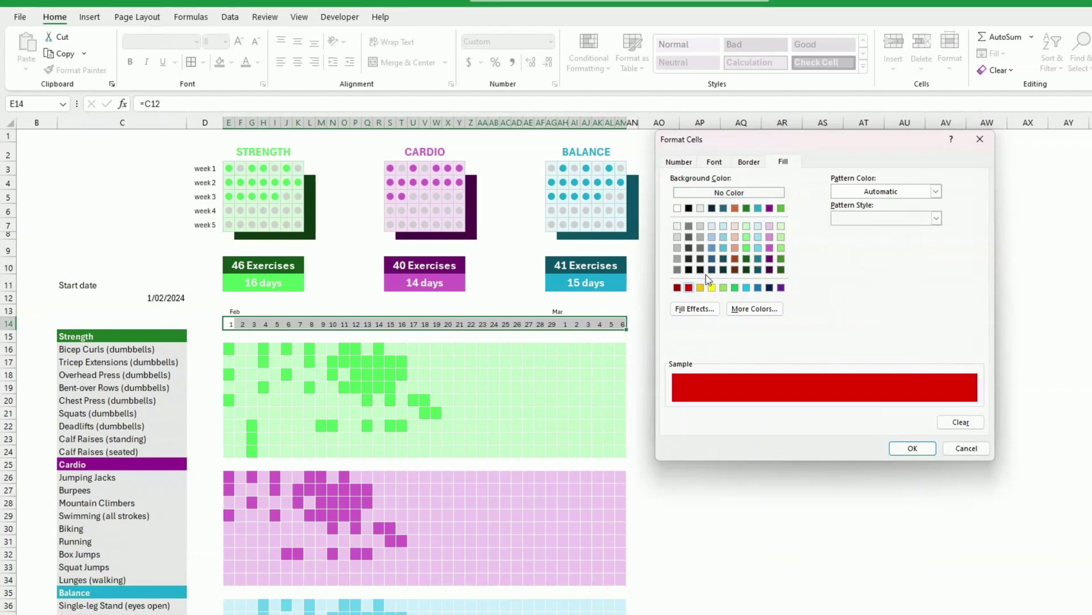
{"action": "left_click", "coordinate": [717, 163]}
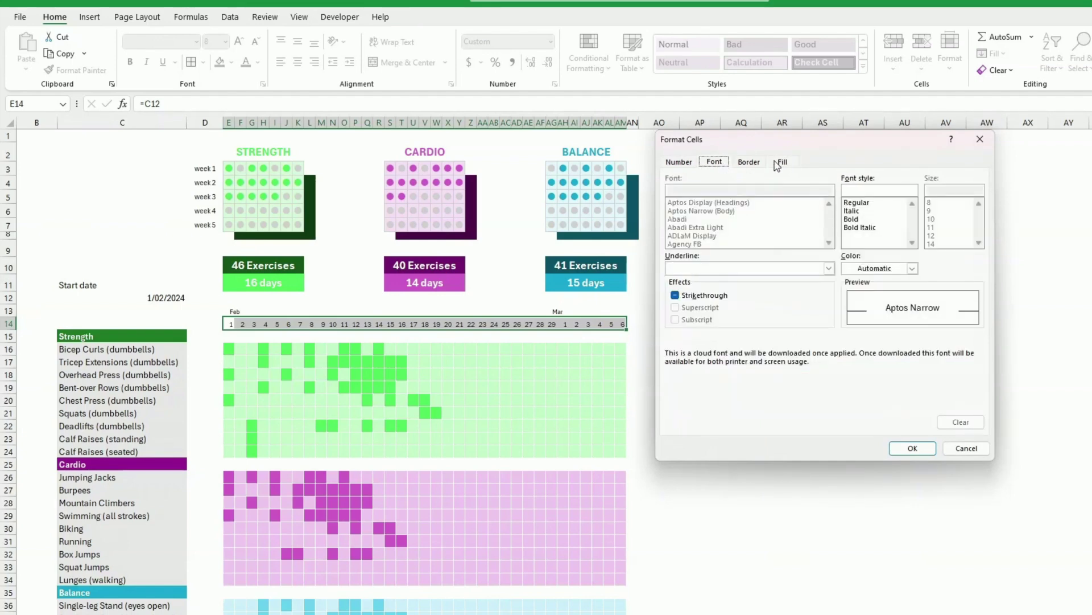
{"action": "left_click", "coordinate": [872, 270]}
{"action": "left_click", "coordinate": [848, 320]}
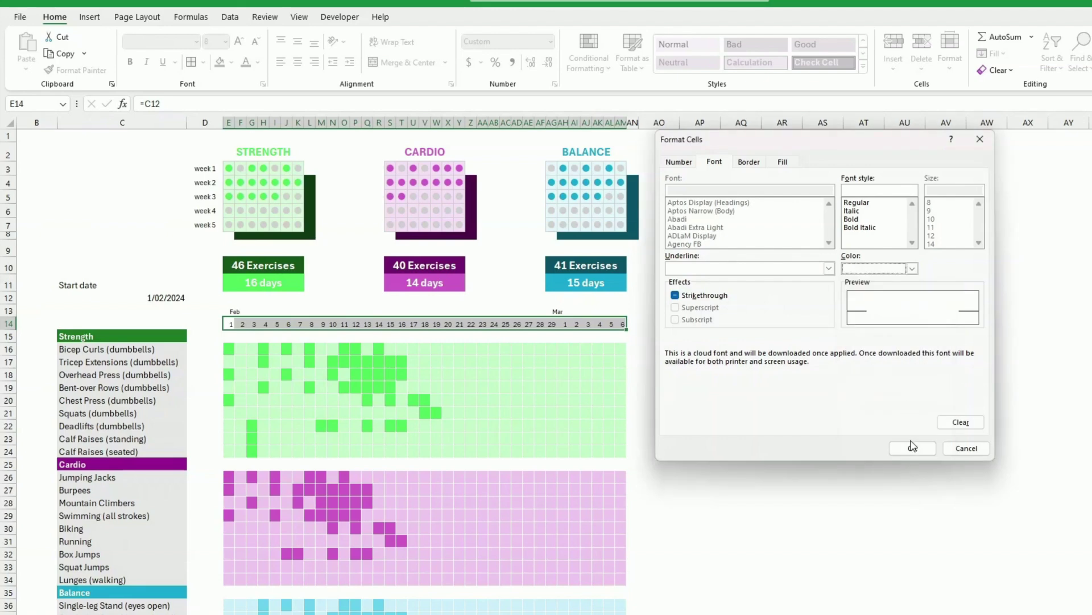
{"action": "left_click", "coordinate": [914, 448]}
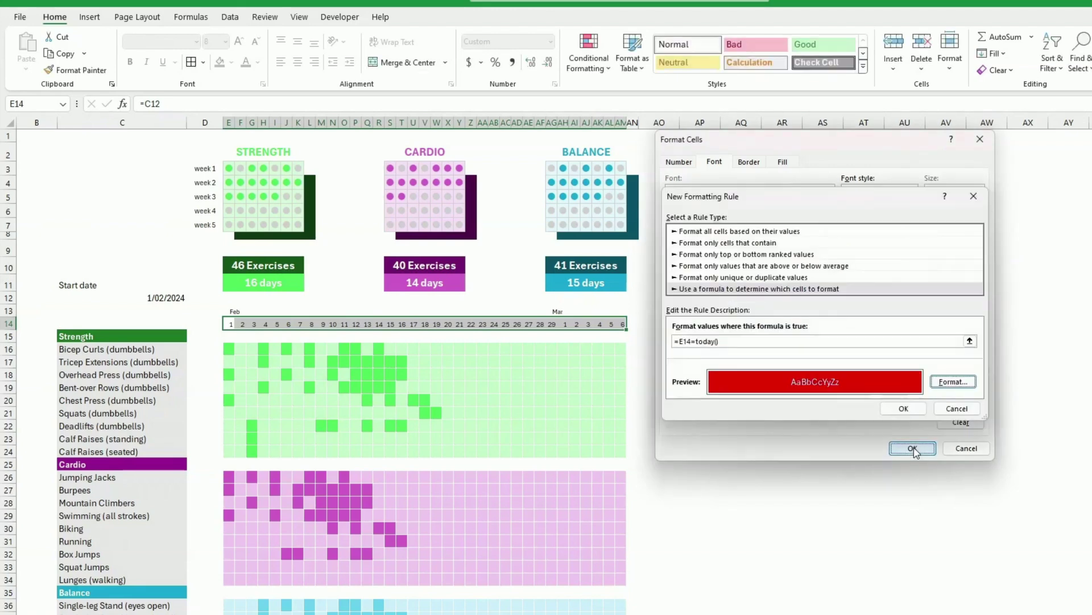
{"action": "left_click", "coordinate": [904, 409]}
{"action": "left_click", "coordinate": [908, 411]}
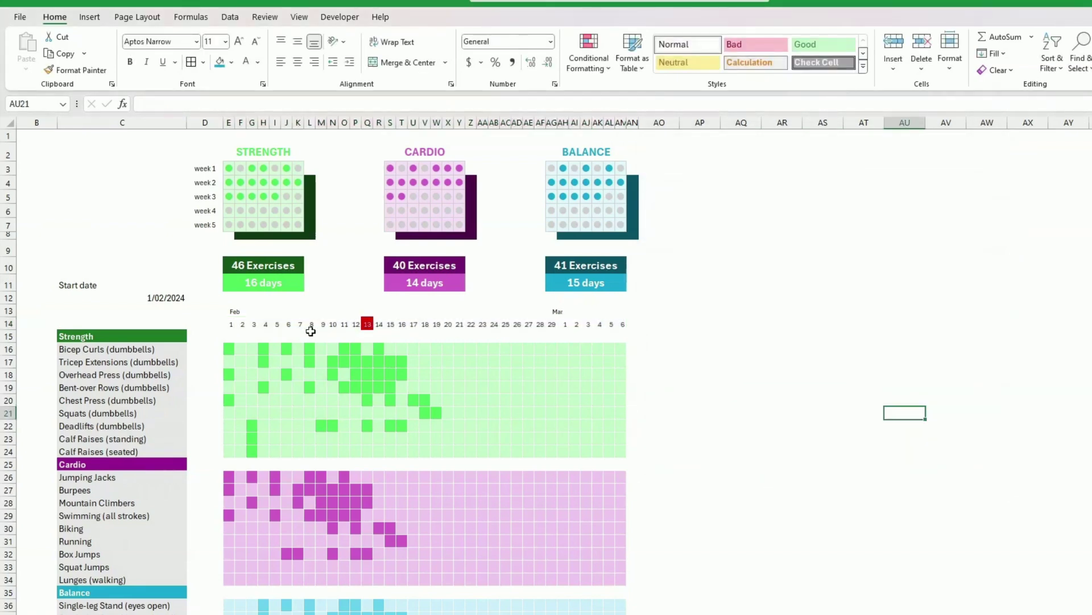
Step: Align the dates in E14:AM14 vertically to the middle of their cells
{"action": "left_click_drag", "start_coordinate": [231, 324], "coordinate": [623, 324]}
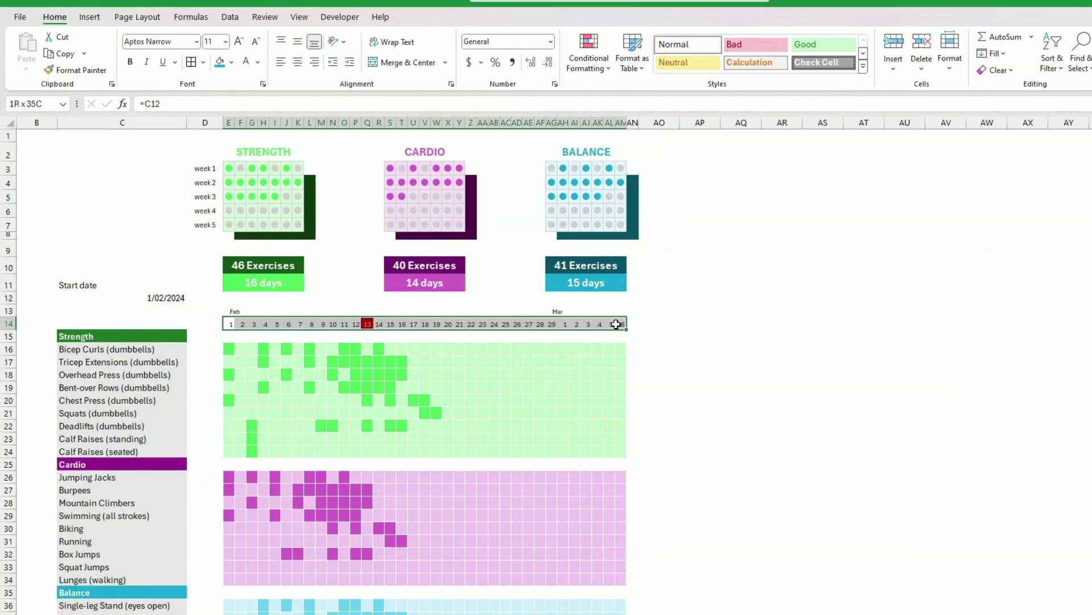
{"action": "left_click", "coordinate": [298, 42]}
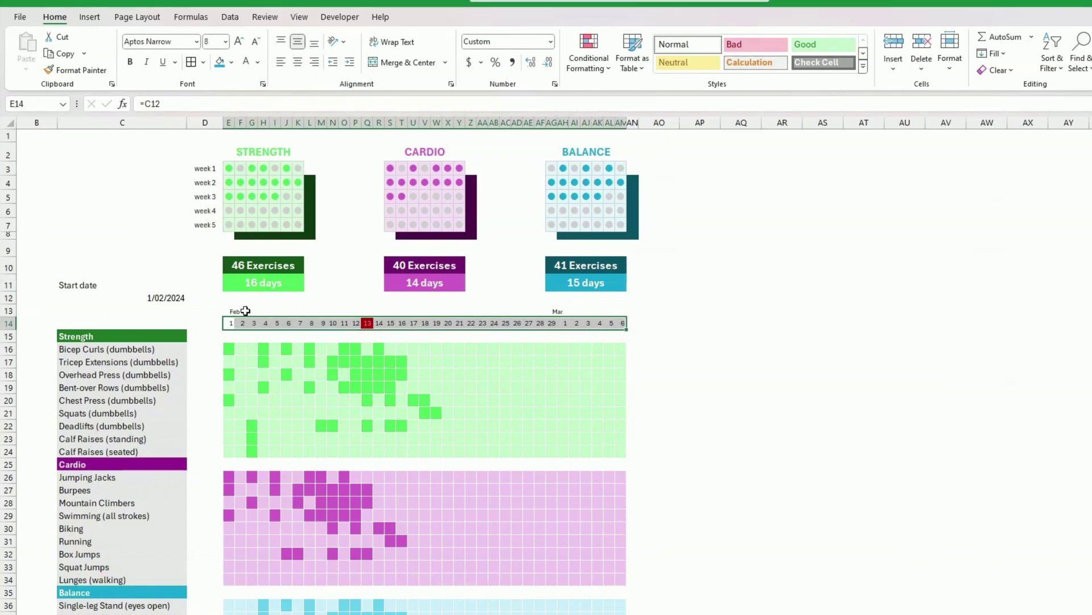
{"action": "left_click", "coordinate": [247, 336]}
{"action": "left_click", "coordinate": [702, 415]}
{"action": "left_click", "coordinate": [677, 298]}
Step: Review the whole tracker, from the dot grids and count labels to the helper calculations in rows 47 to 60
{"action": "scroll", "coordinate": [680, 302], "scroll_direction": "down", "scroll_amount": 6}
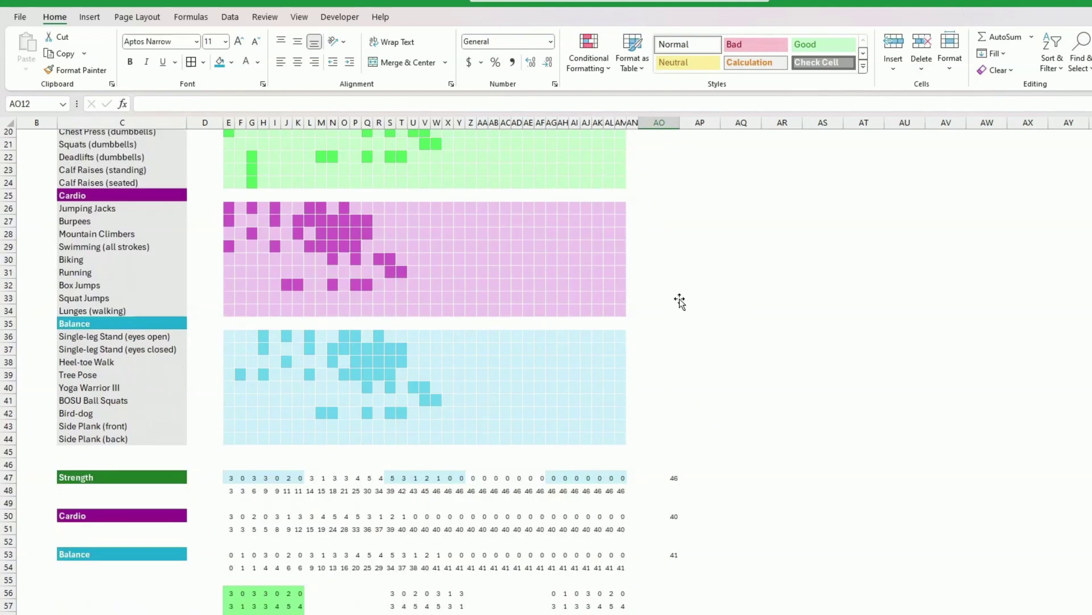
{"action": "scroll", "coordinate": [683, 297], "scroll_direction": "down", "scroll_amount": 3}
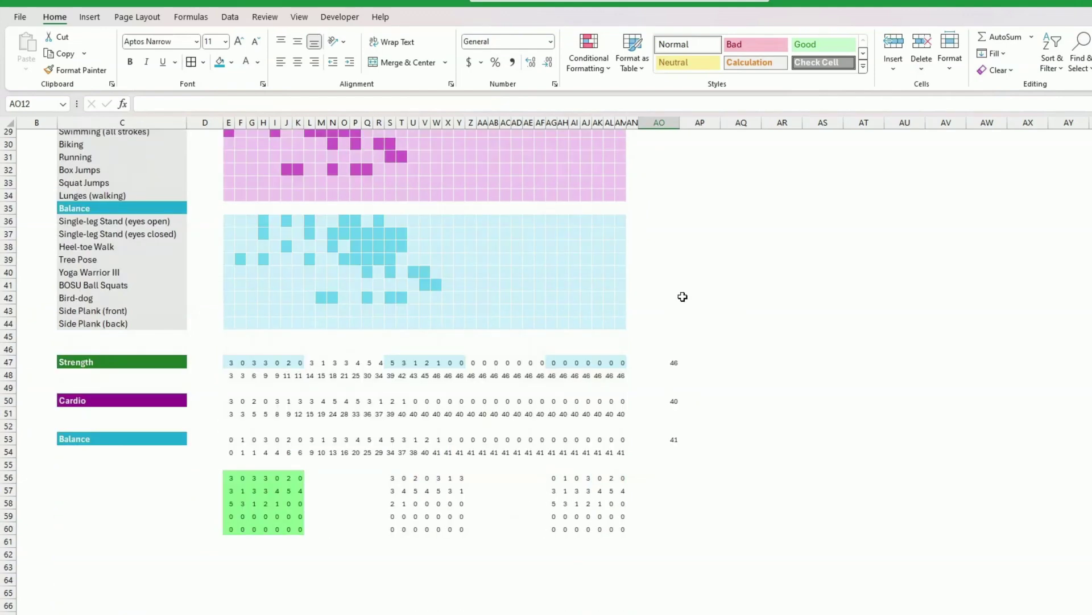
{"action": "scroll", "coordinate": [683, 297], "scroll_direction": "down", "scroll_amount": 2}
{"action": "scroll", "coordinate": [683, 297], "scroll_direction": "up", "scroll_amount": 11}
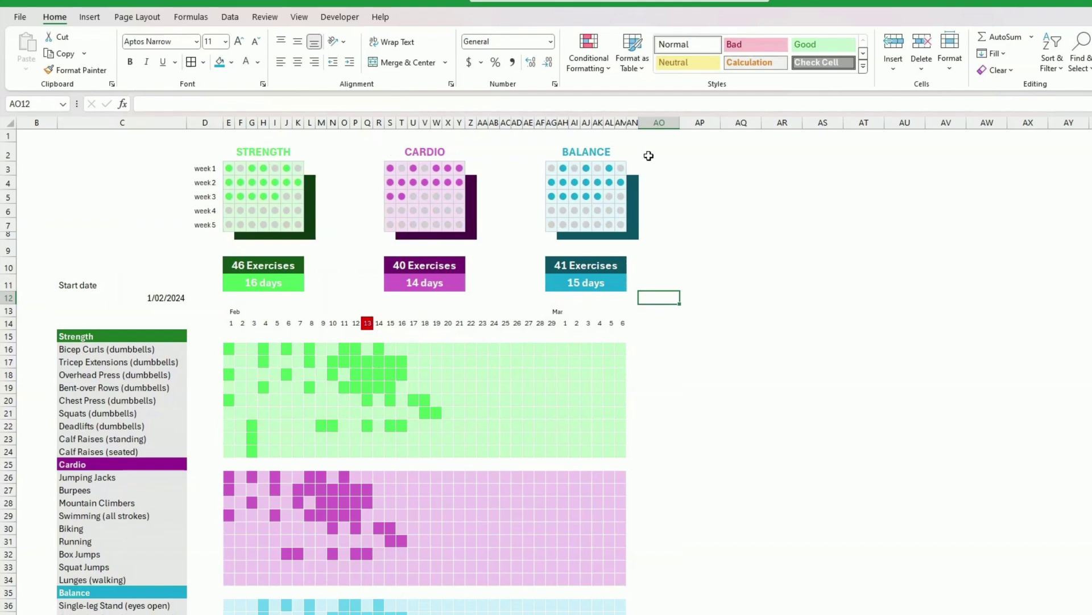
{"action": "scroll", "coordinate": [704, 246], "scroll_direction": "down", "scroll_amount": 11}
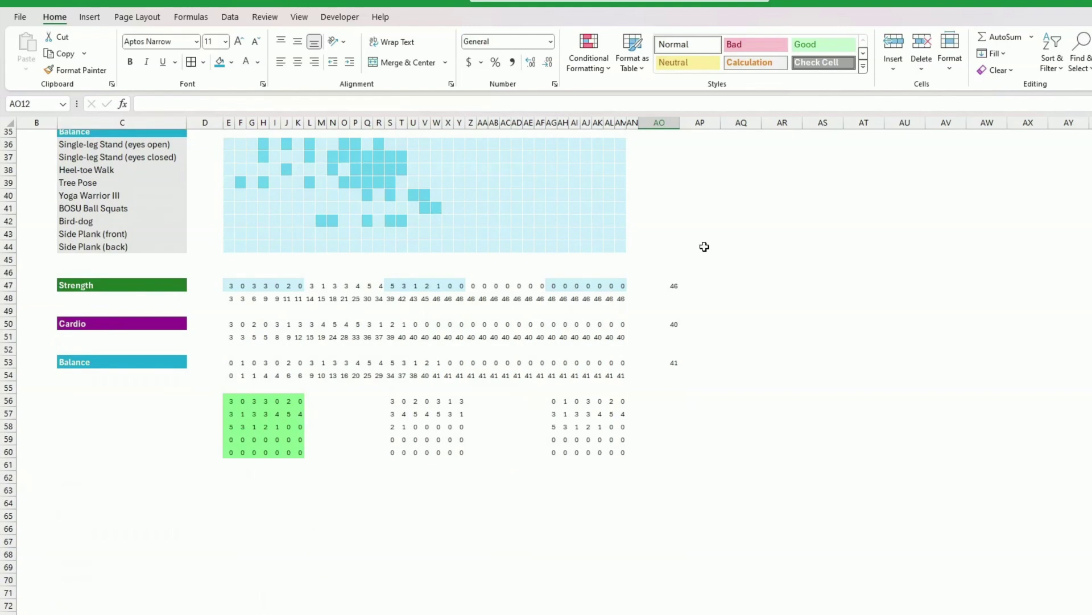
{"action": "scroll", "coordinate": [704, 247], "scroll_direction": "up", "scroll_amount": 4}
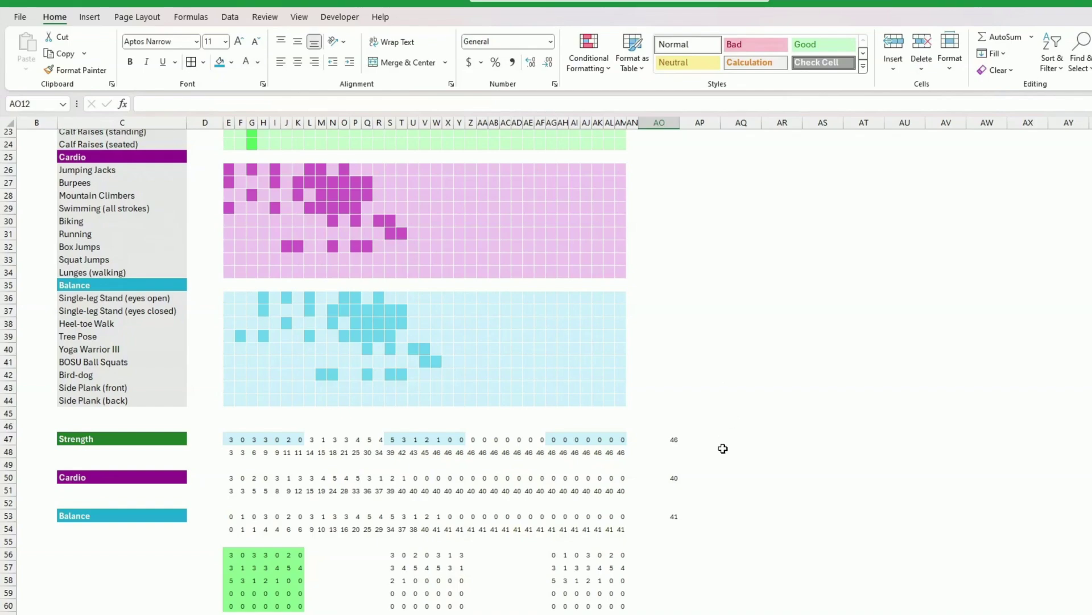
{"action": "scroll", "coordinate": [771, 407], "scroll_direction": "up", "scroll_amount": 5}
{"action": "scroll", "coordinate": [771, 407], "scroll_direction": "down", "scroll_amount": 6}
{"action": "scroll", "coordinate": [771, 407], "scroll_direction": "up", "scroll_amount": 8}
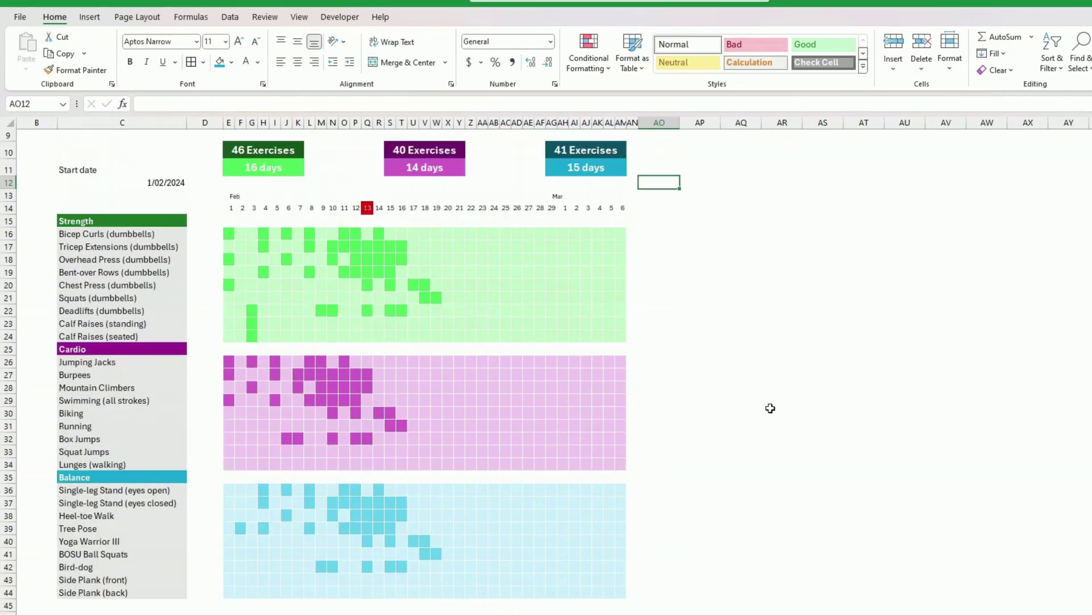
{"action": "scroll", "coordinate": [644, 287], "scroll_direction": "down", "scroll_amount": 5}
{"action": "scroll", "coordinate": [643, 287], "scroll_direction": "up", "scroll_amount": 5}
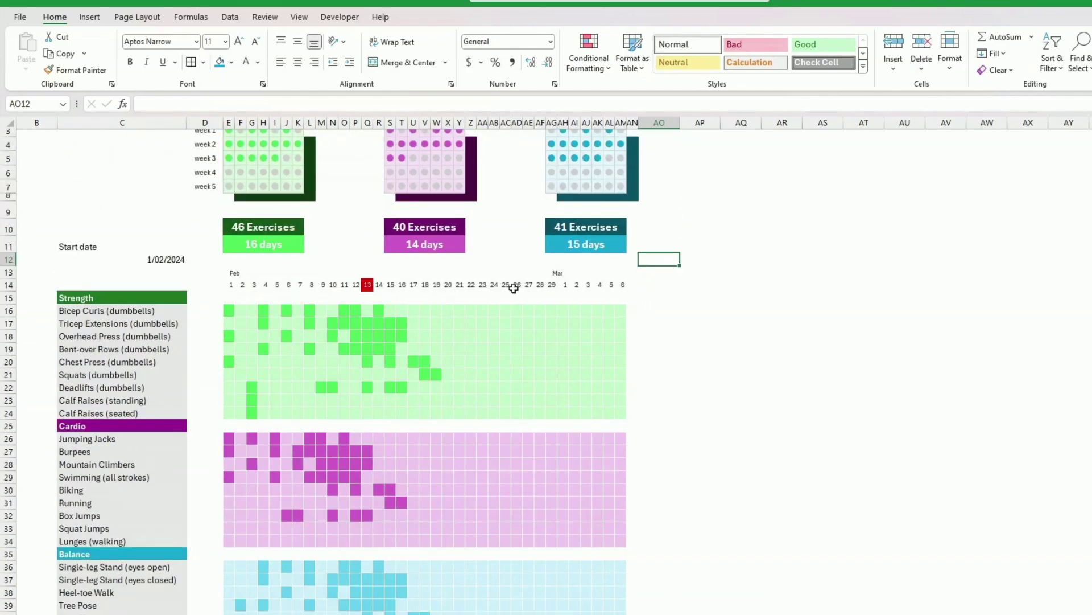
Step: Reuse the counting part of the Strength day label in E11 as the formula =COUNTIF(E47:AM47,">0") in E49
{"action": "left_click", "coordinate": [256, 247]}
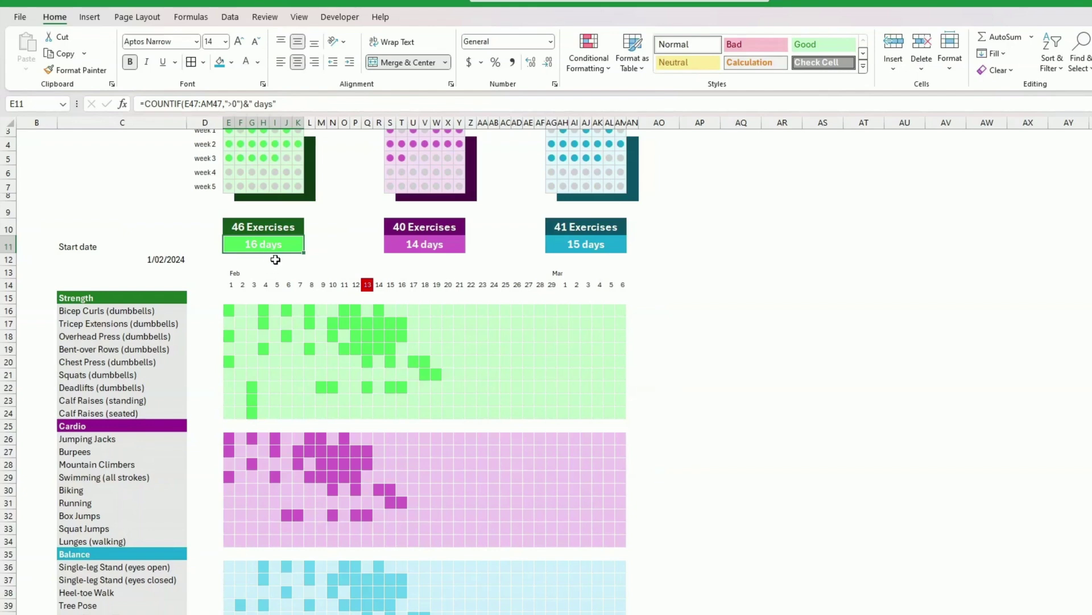
{"action": "left_click", "coordinate": [246, 103]}
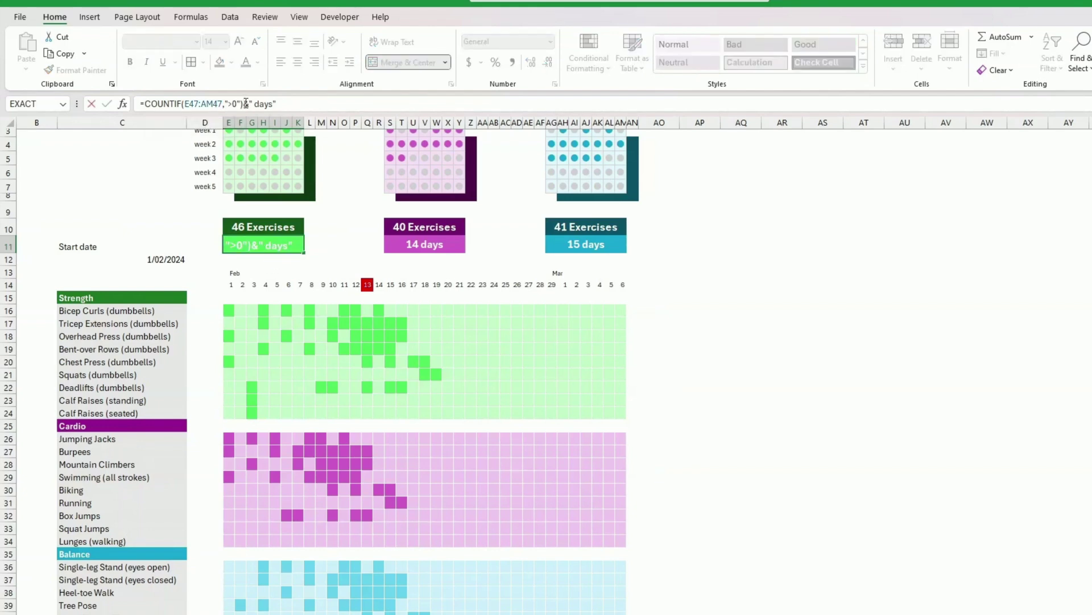
{"action": "left_click_drag", "start_coordinate": [246, 103], "coordinate": [136, 103]}
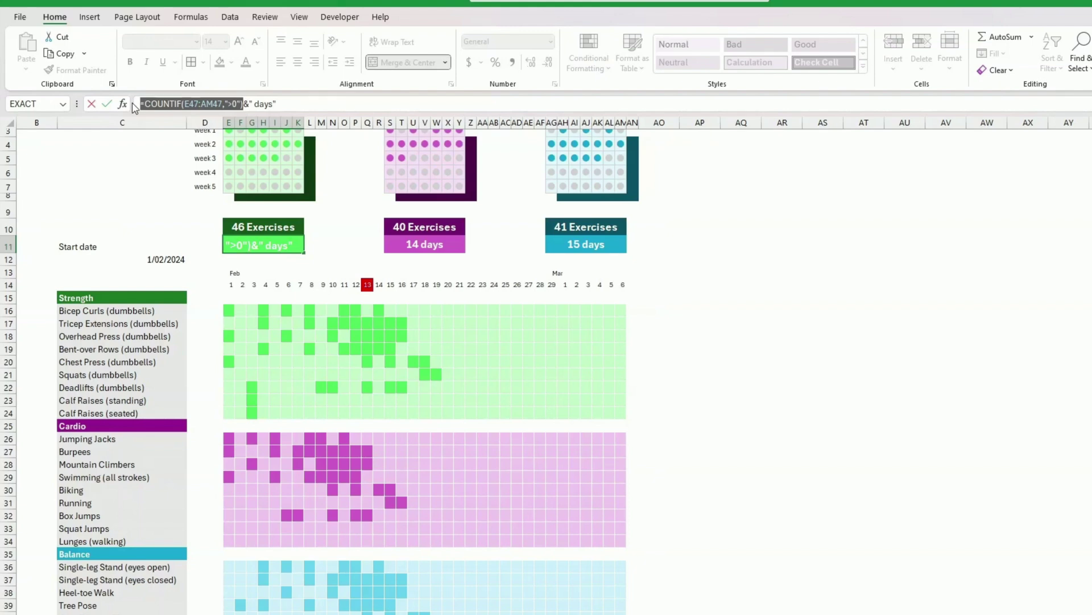
{"action": "key", "text": "Return"}
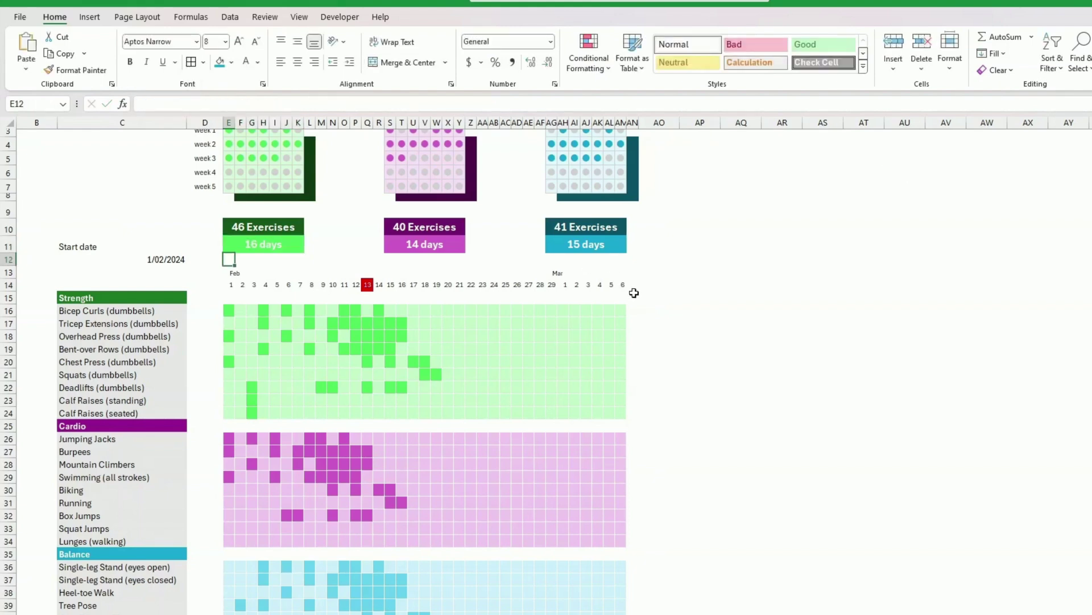
{"action": "scroll", "coordinate": [634, 293], "scroll_direction": "down", "scroll_amount": 10}
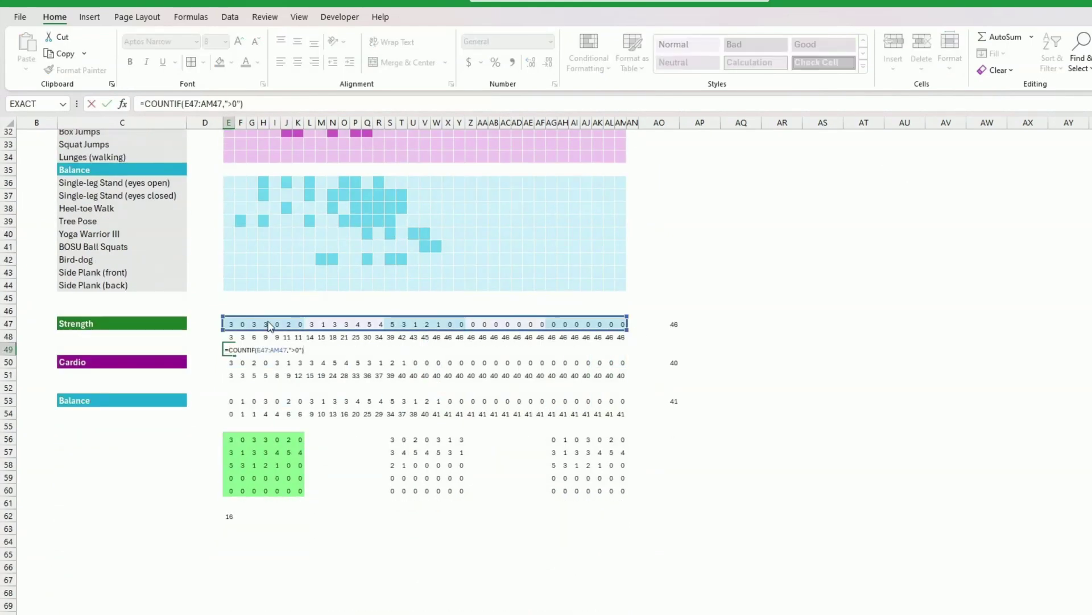
{"action": "key", "text": "ctrl+Return"}
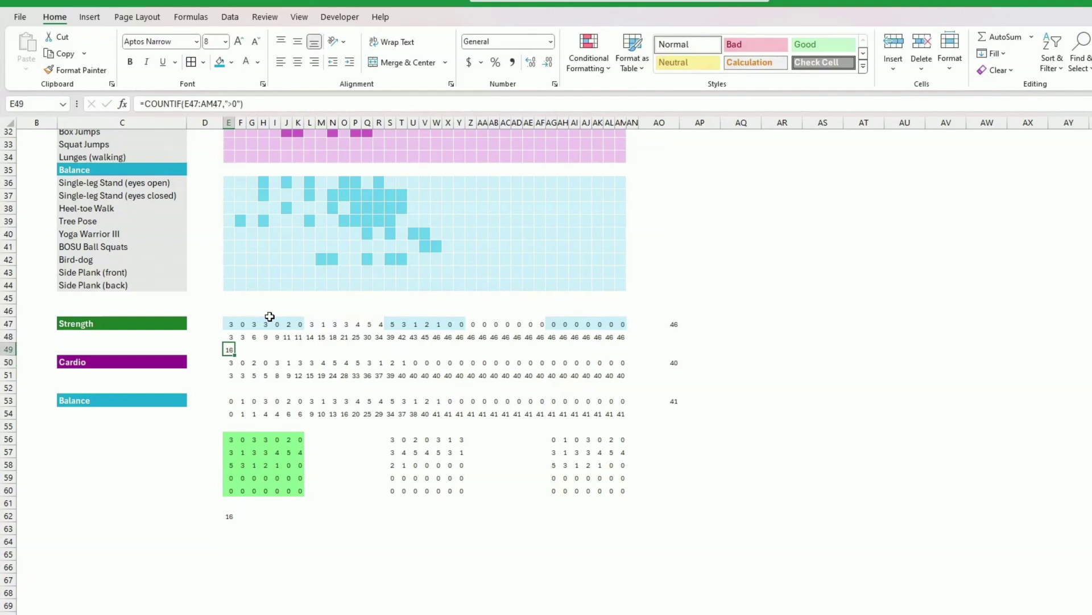
Step: Label the Strength day count in D49 as "days exercises" and right-align the label
{"action": "key", "text": "Left"}
{"action": "type", "text": "da"}
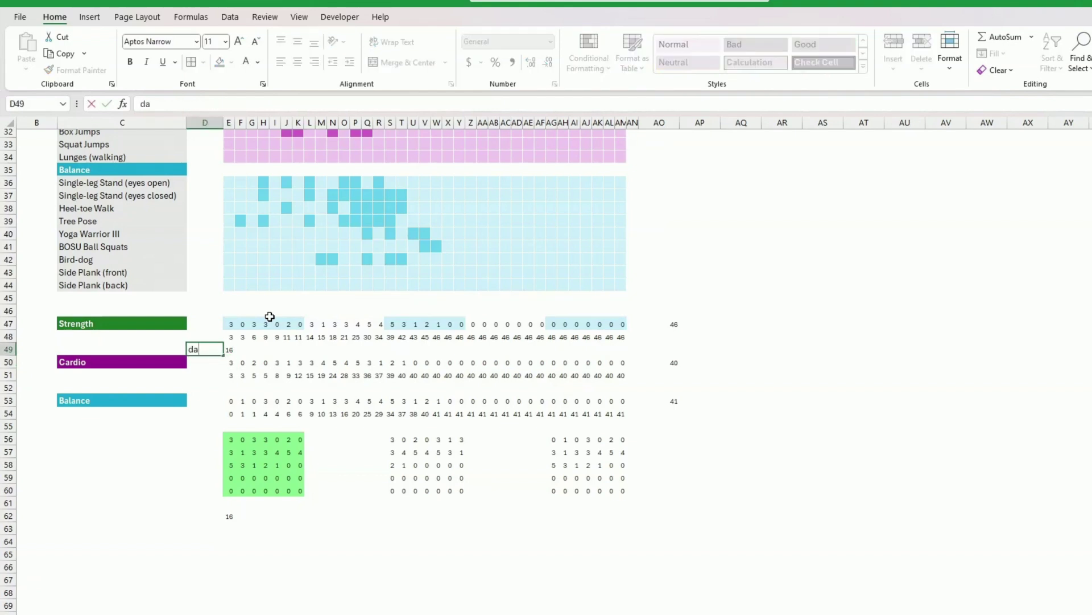
{"action": "type", "text": "ys exercises"}
{"action": "key", "text": "ctrl+Return"}
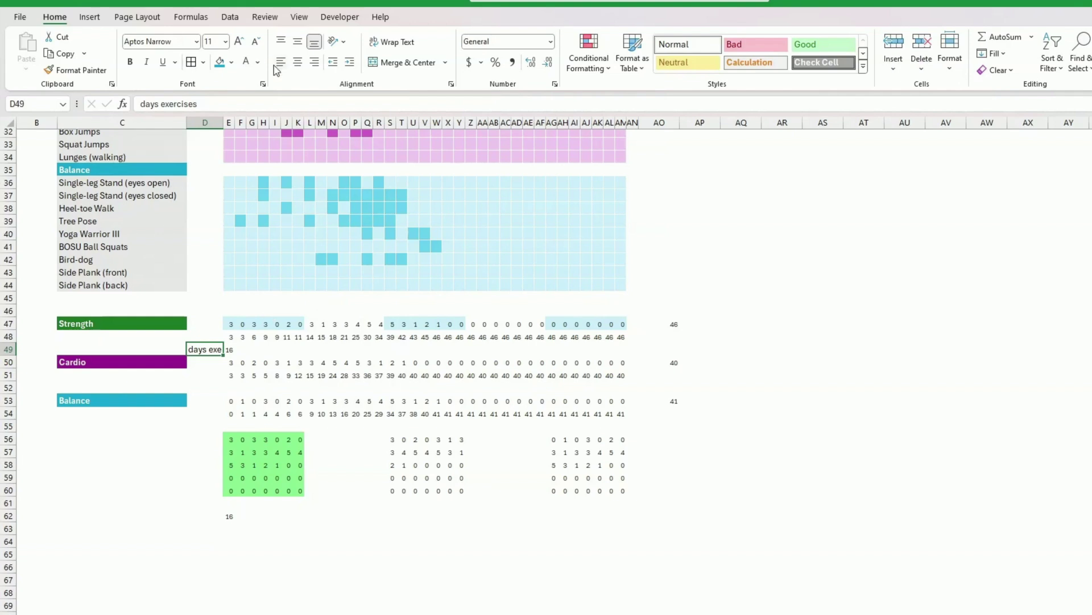
{"action": "left_click", "coordinate": [314, 62]}
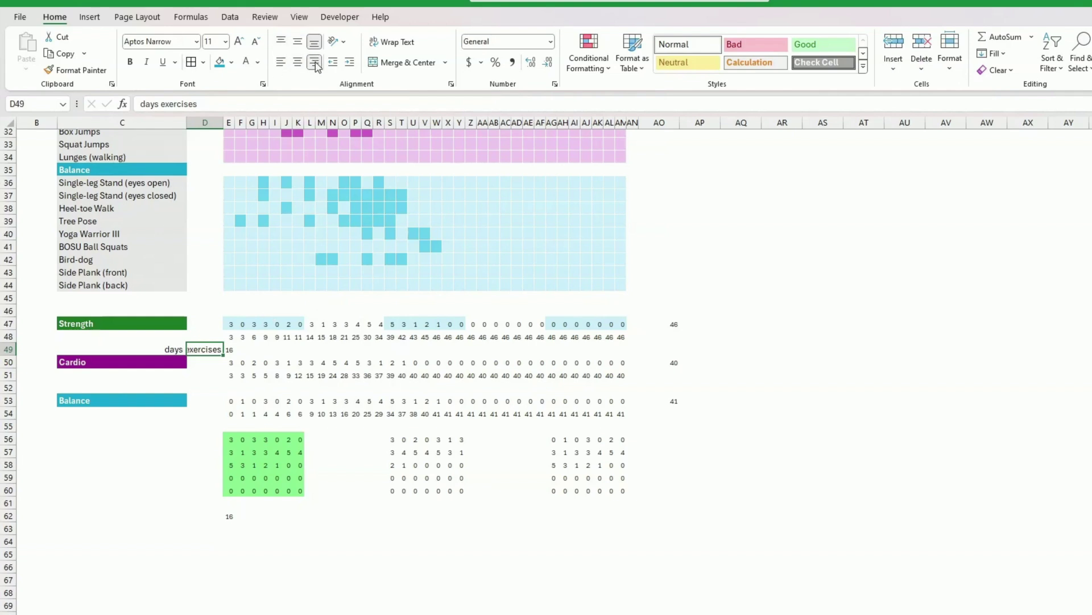
Step: Copy the label and day count in D49:E49 to row 52 for Cardio and row 55 for Balance
{"action": "key", "text": "shift+Right"}
{"action": "key", "text": "ctrl+c"}
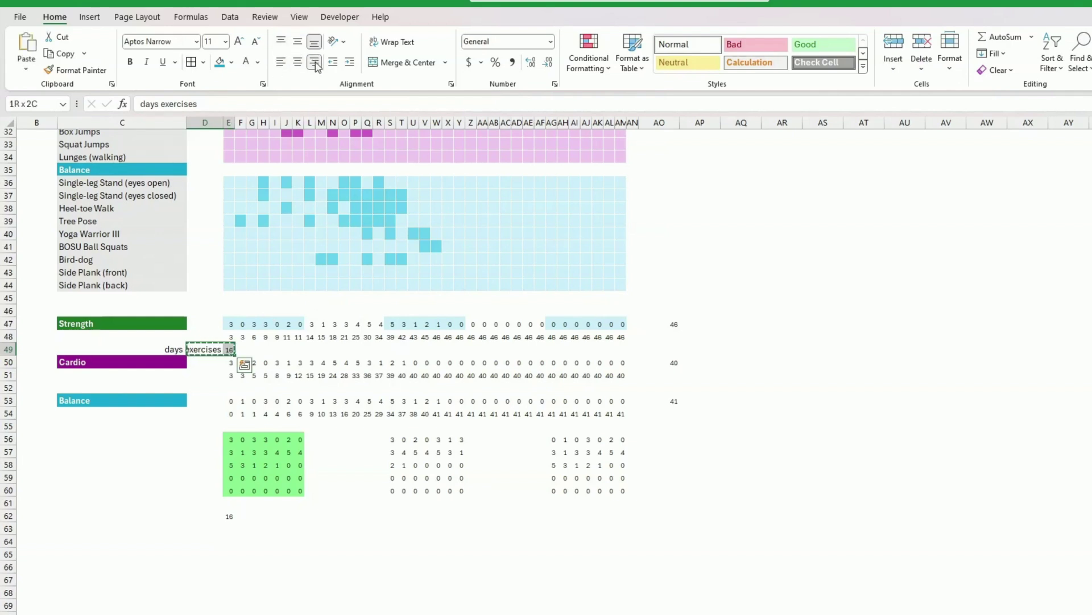
{"action": "key", "text": "Down"}
{"action": "key", "text": "Down"}
{"action": "key", "text": "Down"}
{"action": "key", "text": "ctrl+v"}
{"action": "key", "text": "Down"}
{"action": "key", "text": "Down"}
{"action": "key", "text": "Down"}
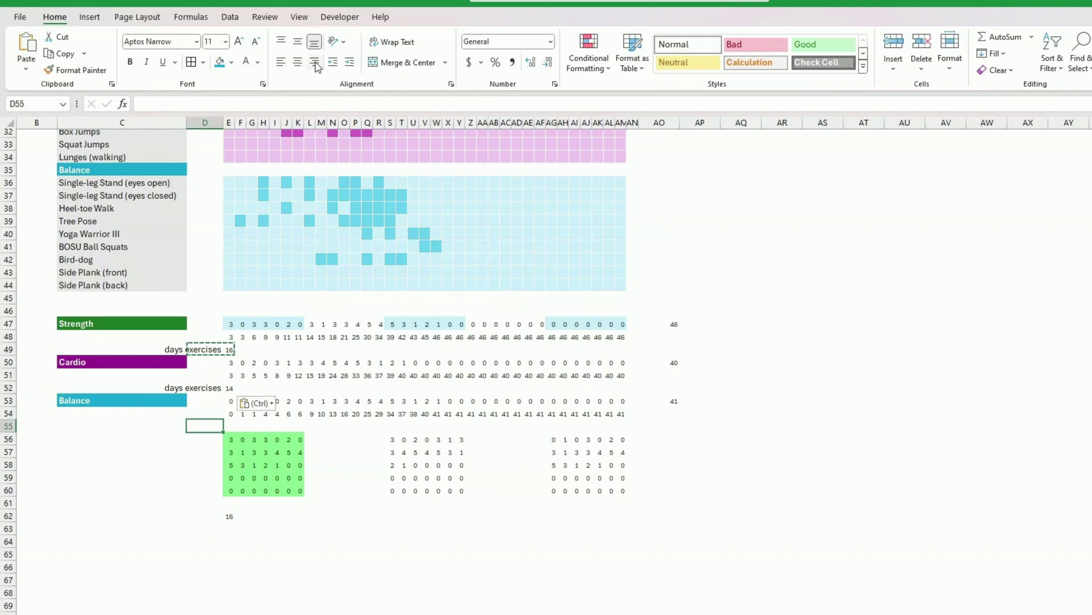
{"action": "key", "text": "ctrl+v"}
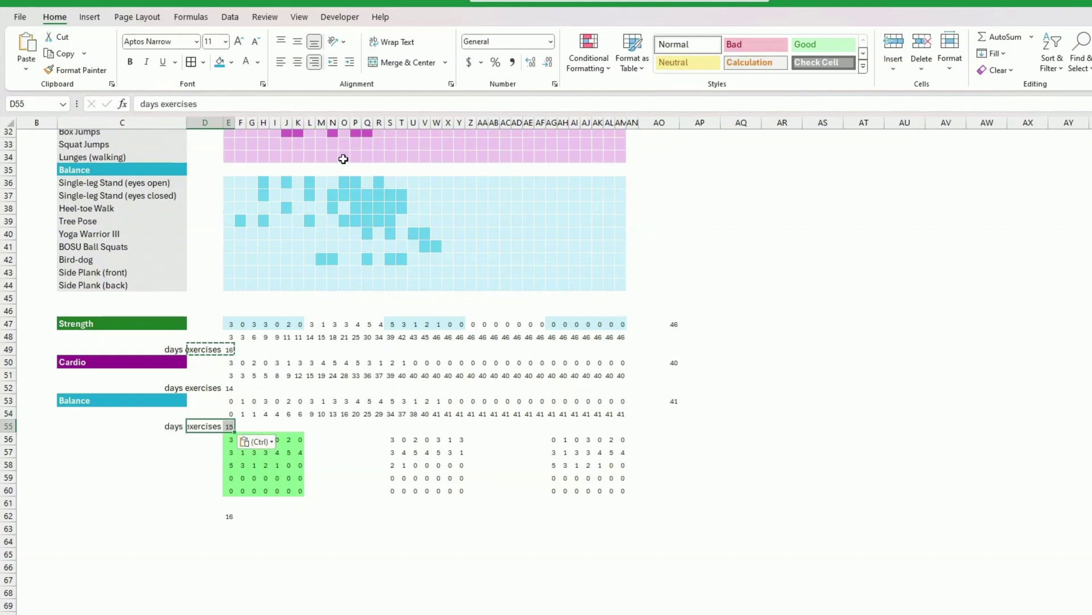
{"action": "scroll", "coordinate": [343, 157], "scroll_direction": "up", "scroll_amount": 8}
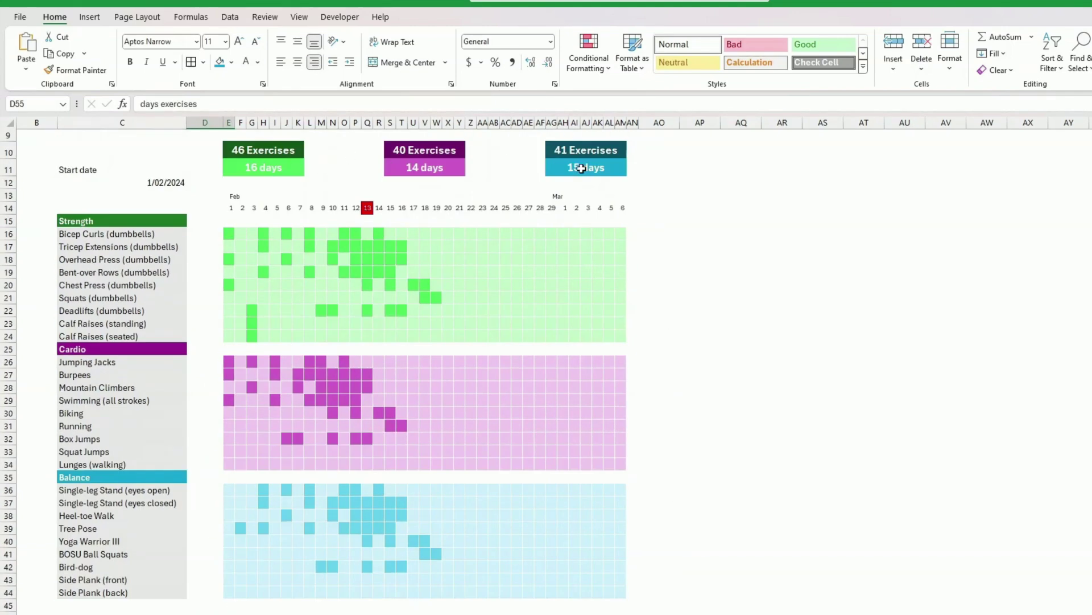
{"action": "scroll", "coordinate": [507, 313], "scroll_direction": "down", "scroll_amount": 9}
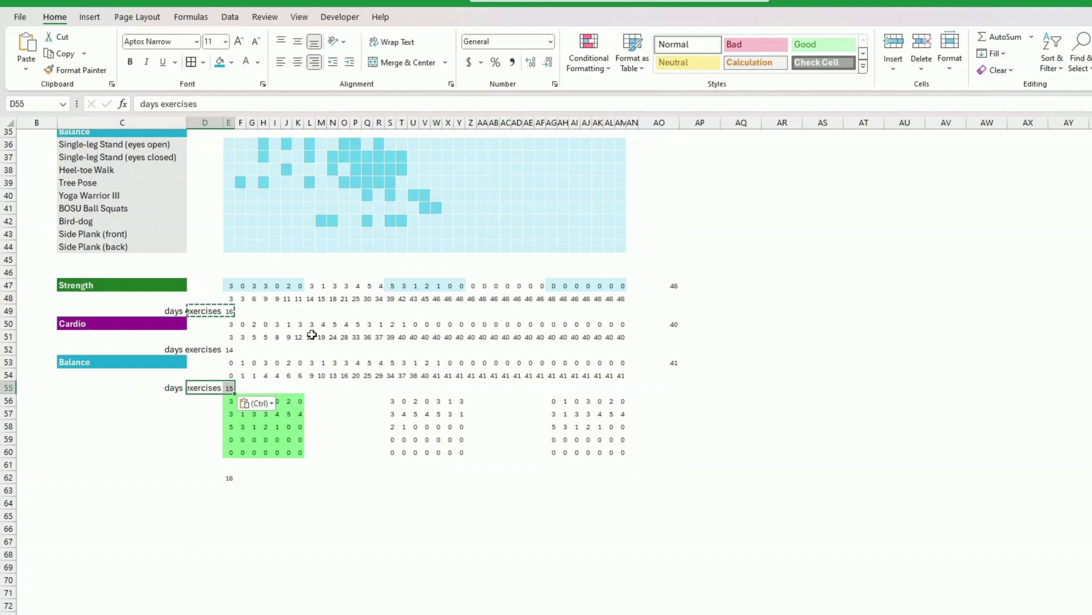
{"action": "left_click", "coordinate": [229, 311]}
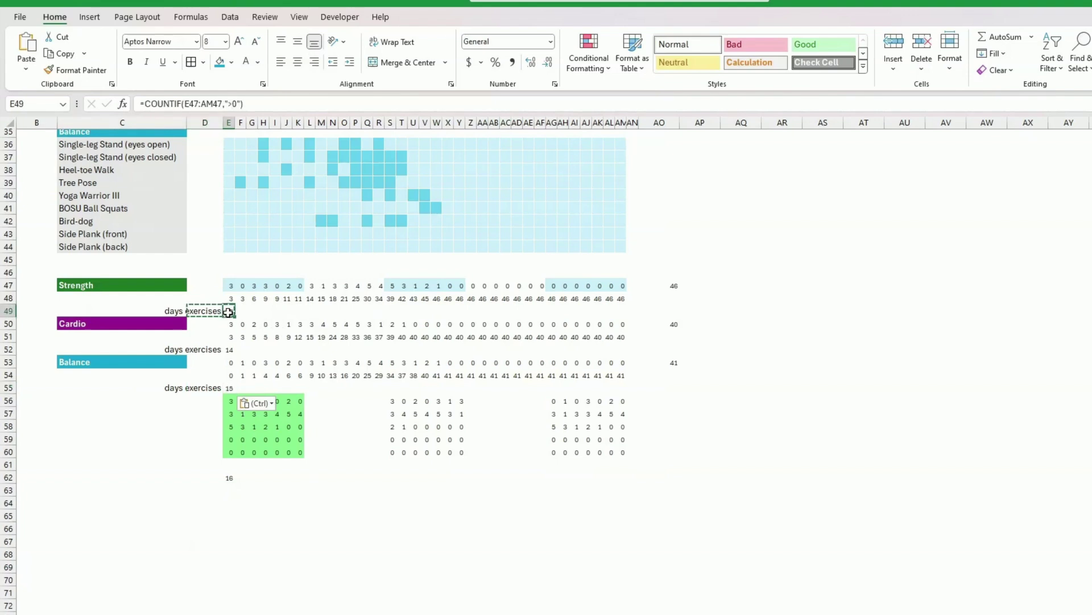
{"action": "left_click", "coordinate": [229, 349]}
{"action": "left_click", "coordinate": [231, 386]}
{"action": "key", "text": "ctrl+v"}
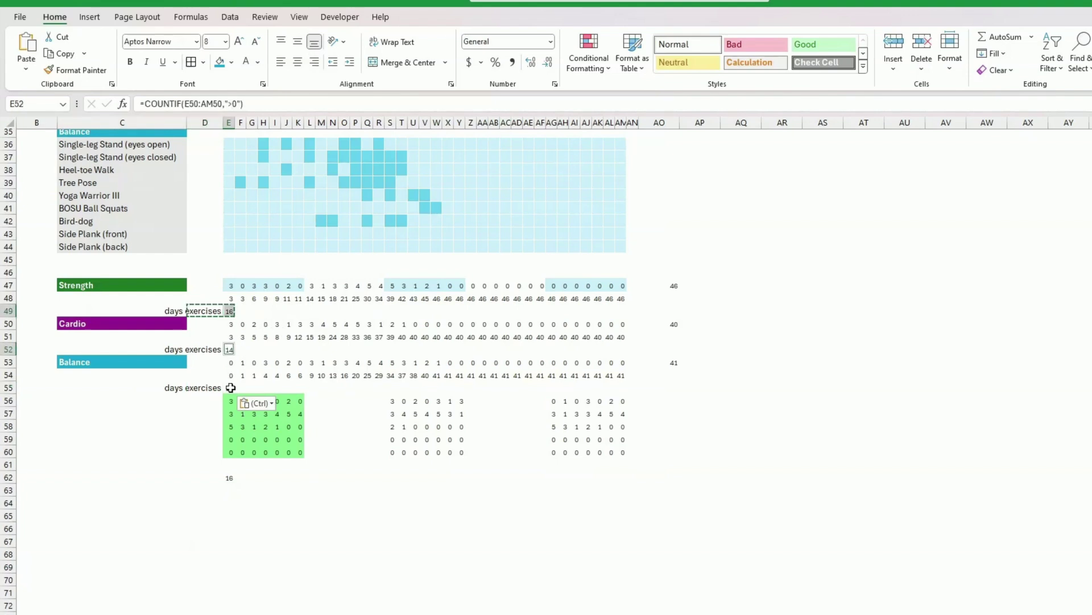
{"action": "left_click", "coordinate": [245, 389]}
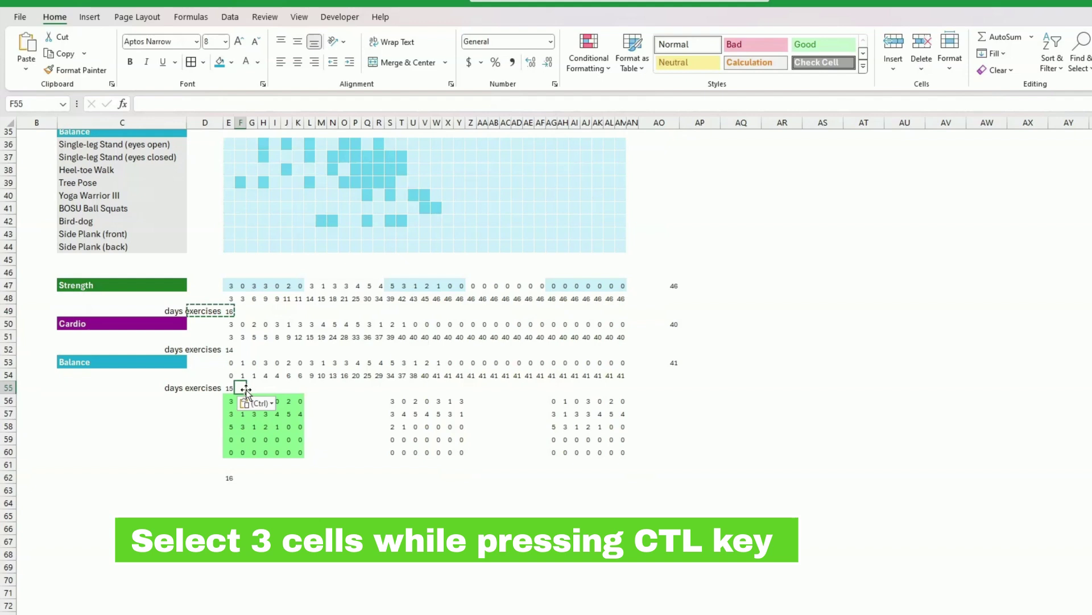
{"action": "left_click", "coordinate": [196, 374]}
{"action": "double_click", "coordinate": [205, 374]}
{"action": "left_click", "coordinate": [262, 348]}
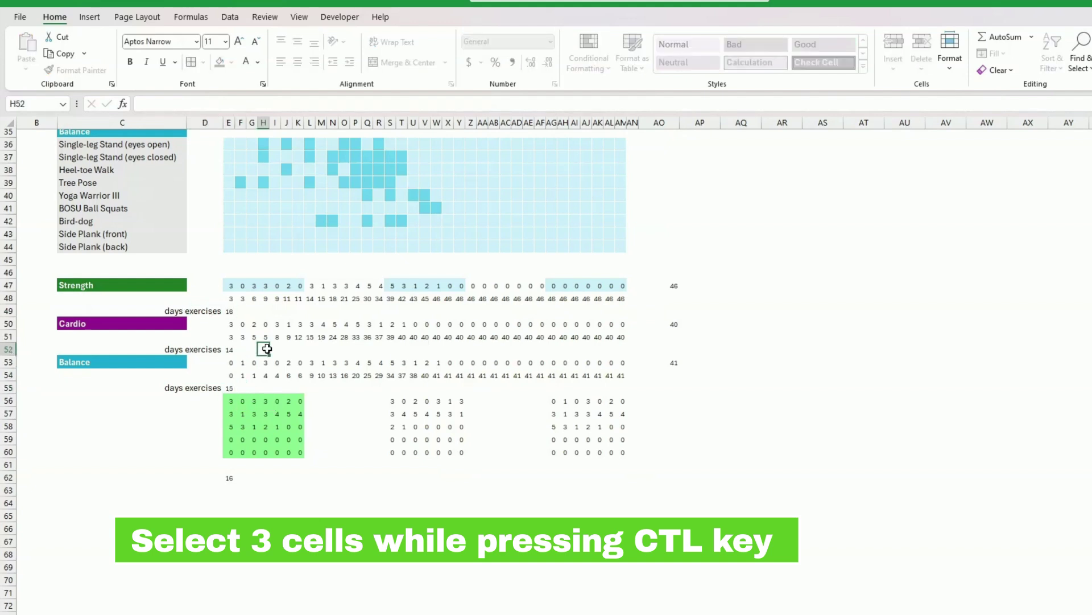
Step: Insert a 2-D pie chart from the three day counts in E49, E52 and E55
{"action": "left_click", "coordinate": [231, 311]}
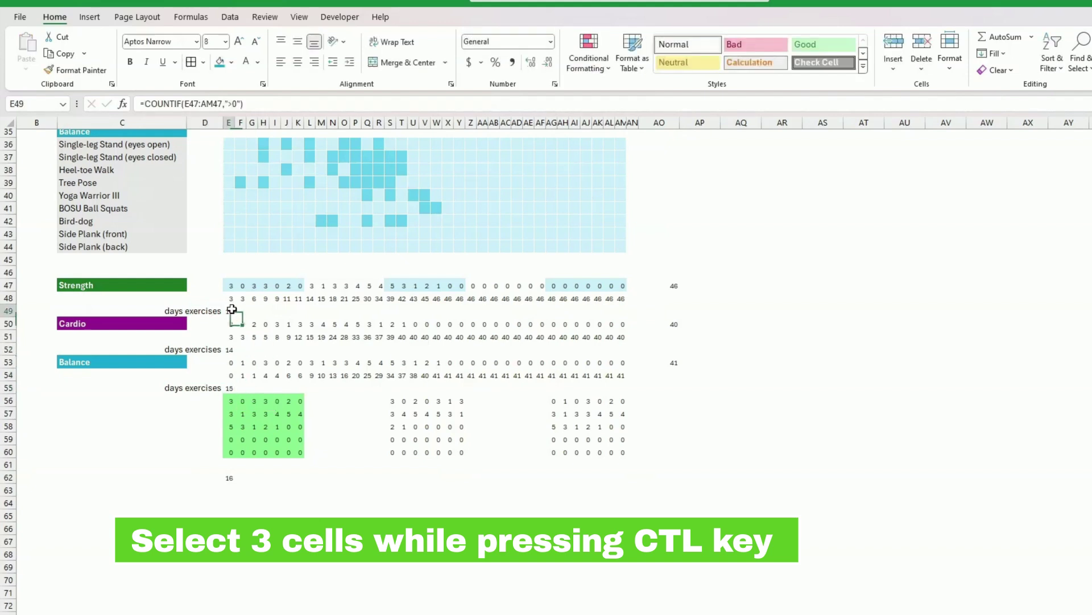
{"action": "left_click", "coordinate": [230, 350], "text": "ctrl"}
{"action": "left_click", "coordinate": [230, 387], "text": "ctrl"}
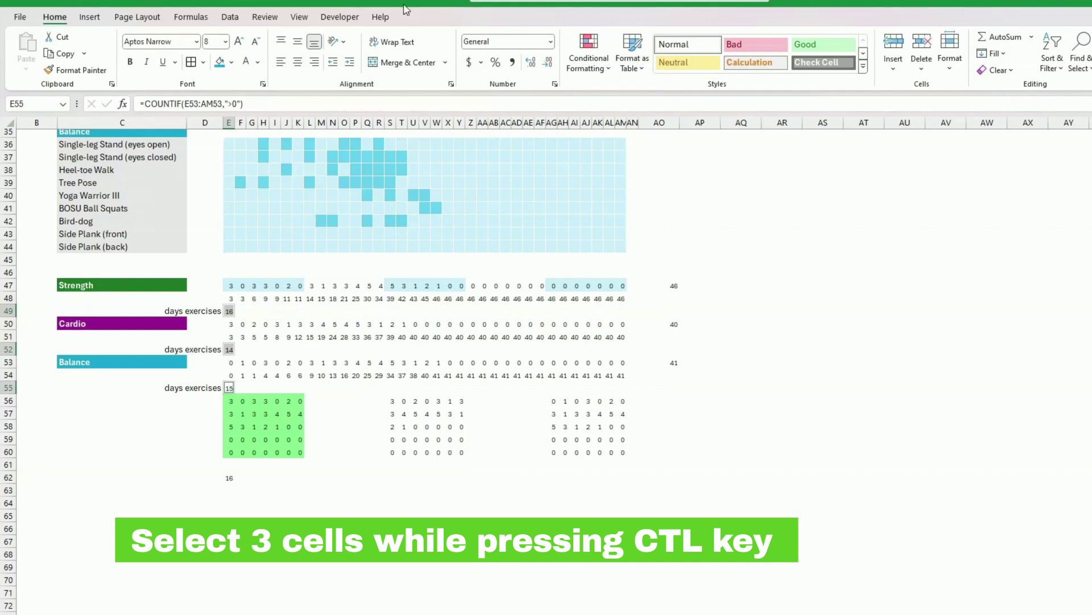
{"action": "left_click", "coordinate": [91, 17]}
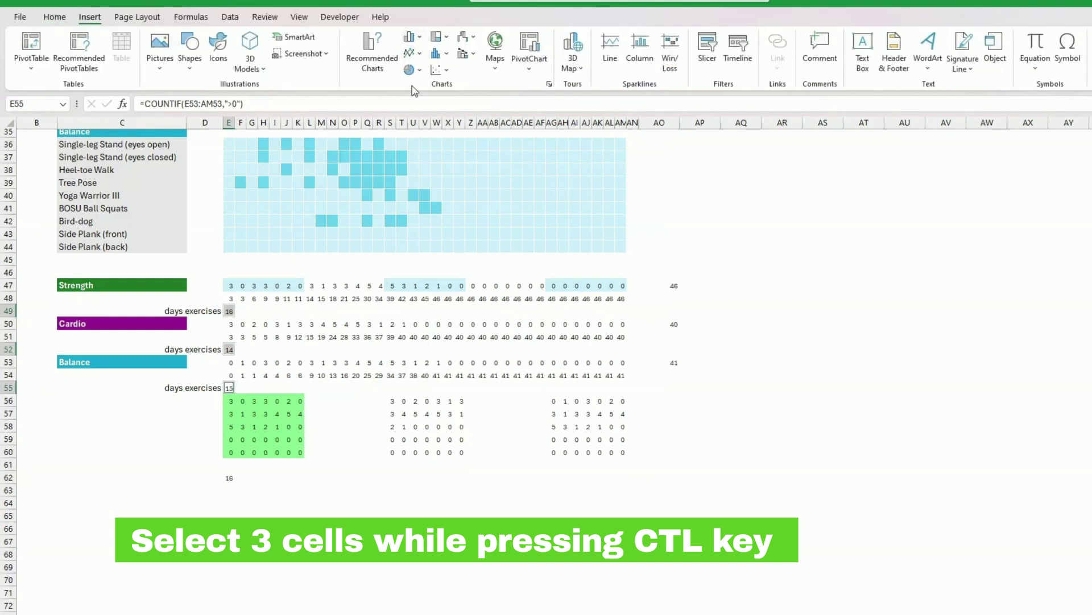
{"action": "left_click", "coordinate": [413, 70]}
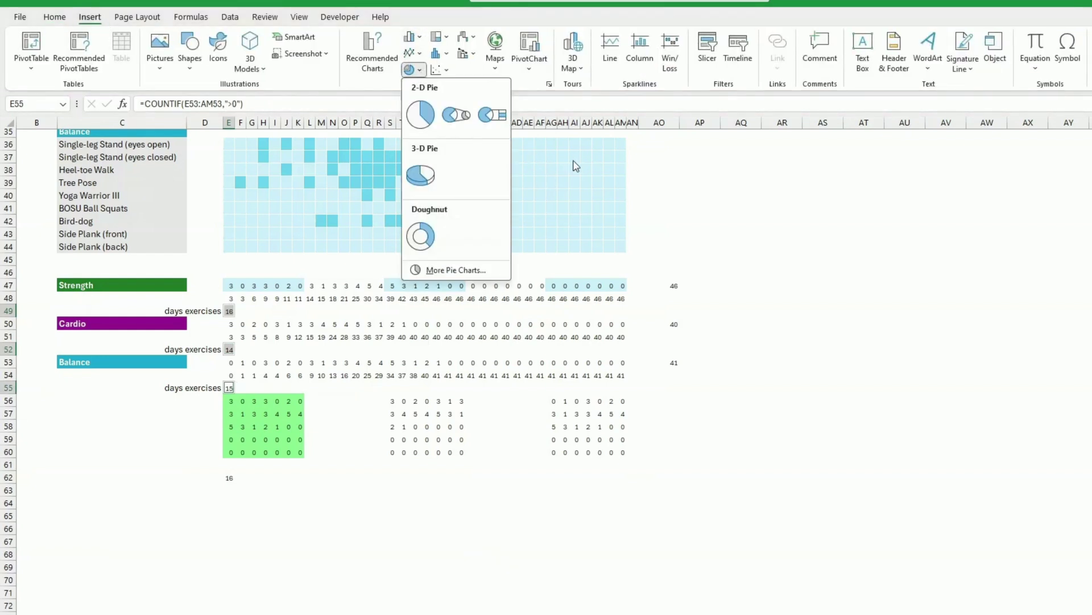
{"action": "left_click", "coordinate": [420, 114]}
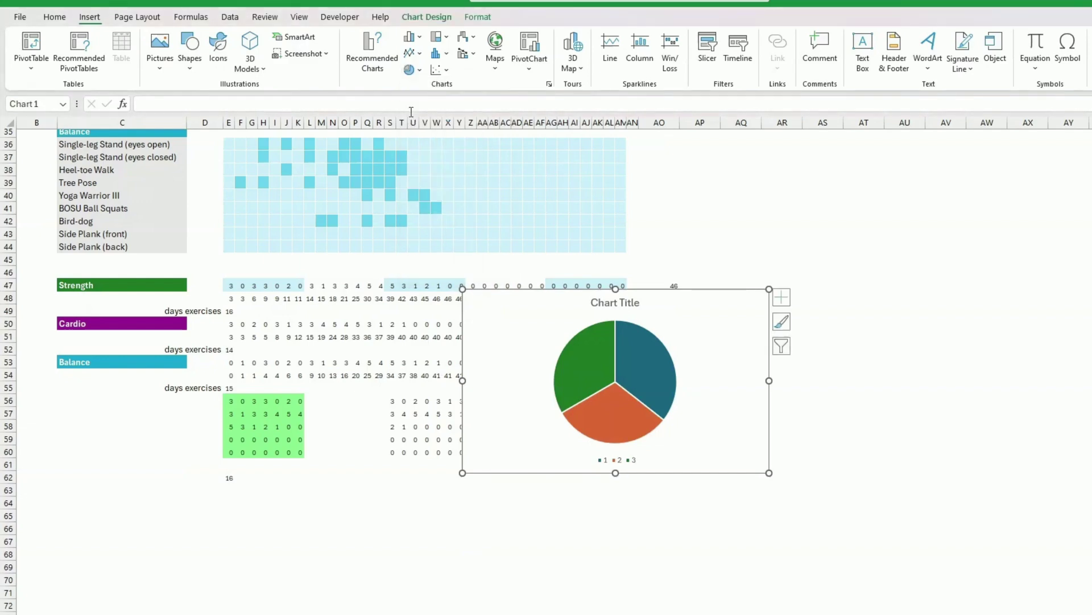
Step: Give the pie slices a solid white border 2.5 pt wide
{"action": "mouse_move", "coordinate": [658, 386]}
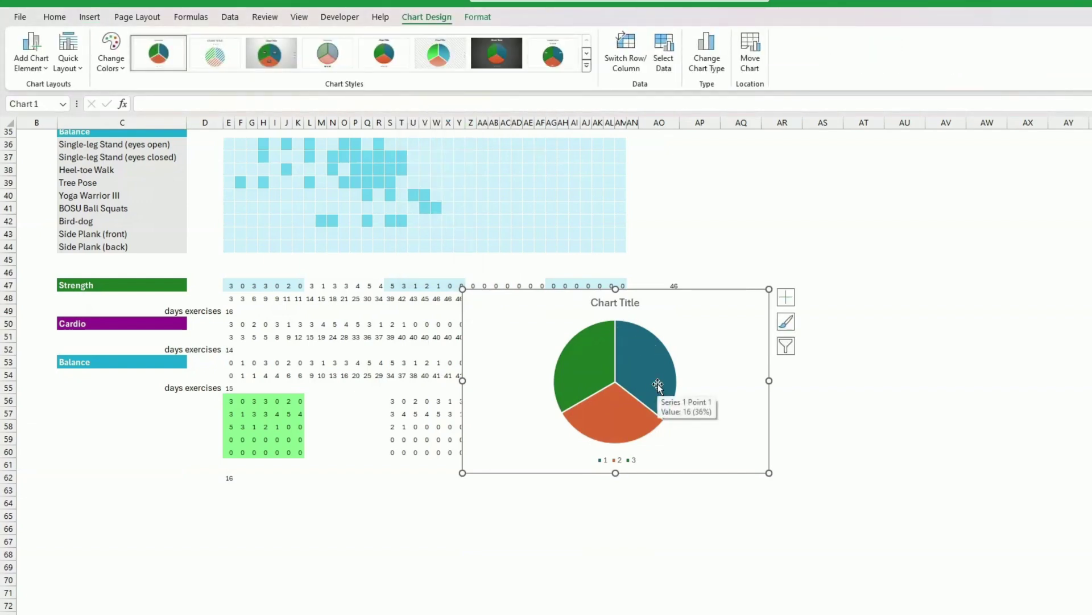
{"action": "right_click", "coordinate": [654, 373]}
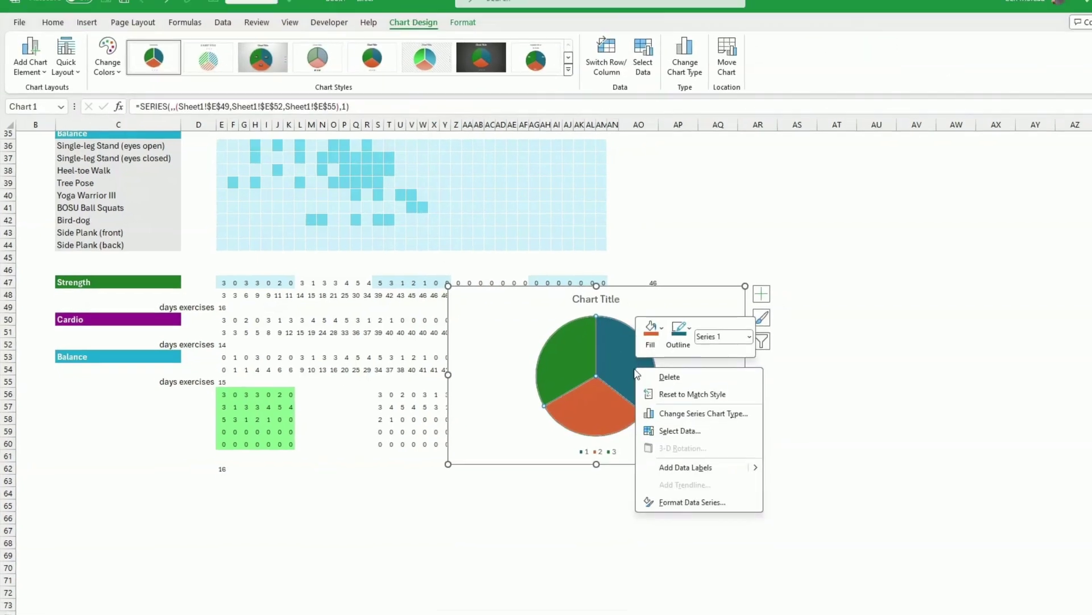
{"action": "key", "text": "Escape"}
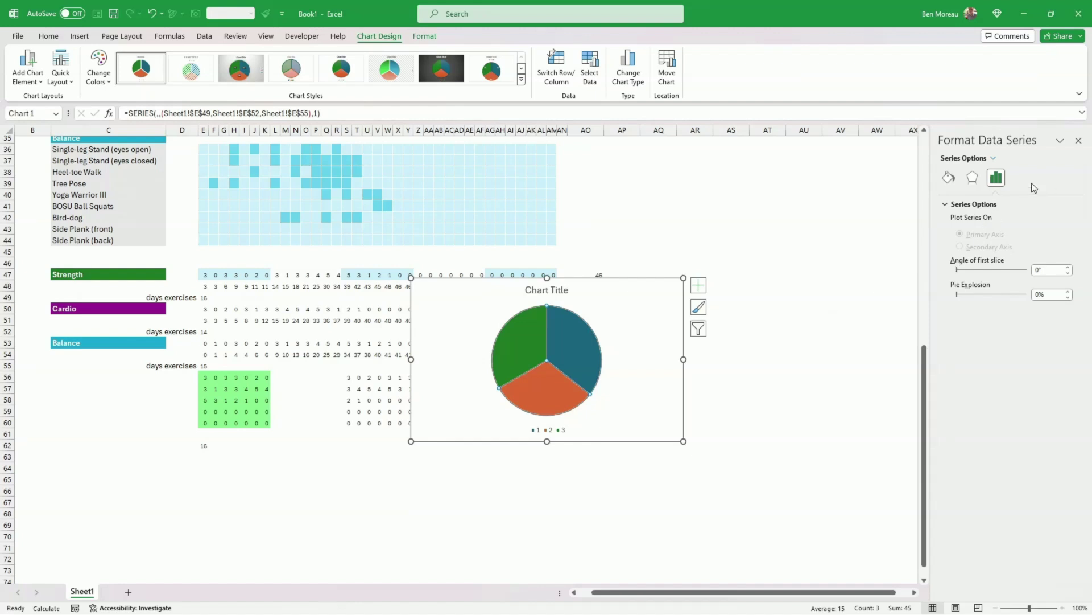
{"action": "left_click", "coordinate": [948, 179]}
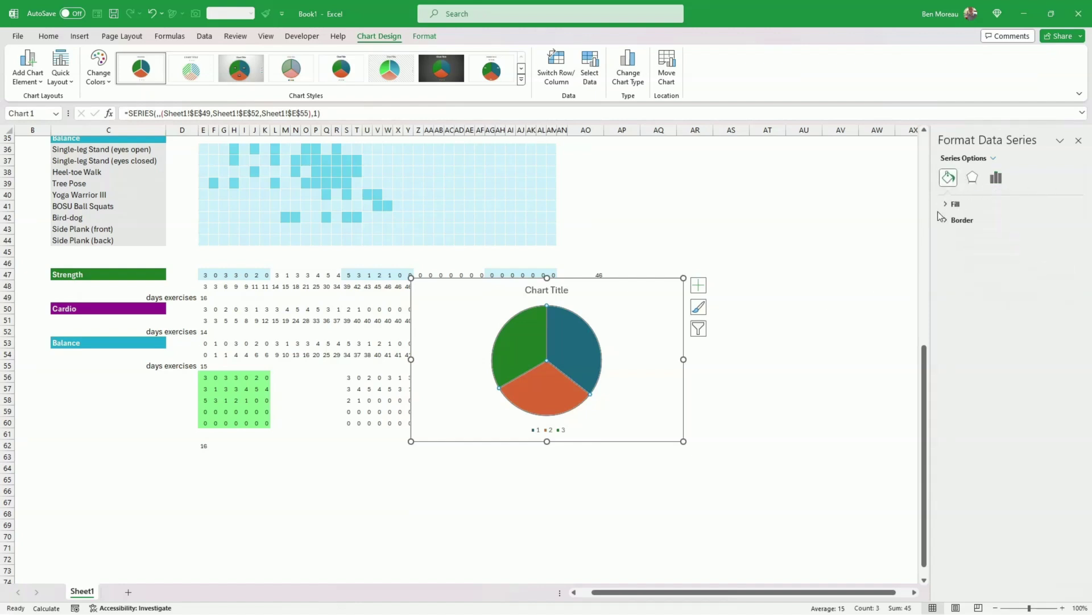
{"action": "left_click", "coordinate": [948, 220]}
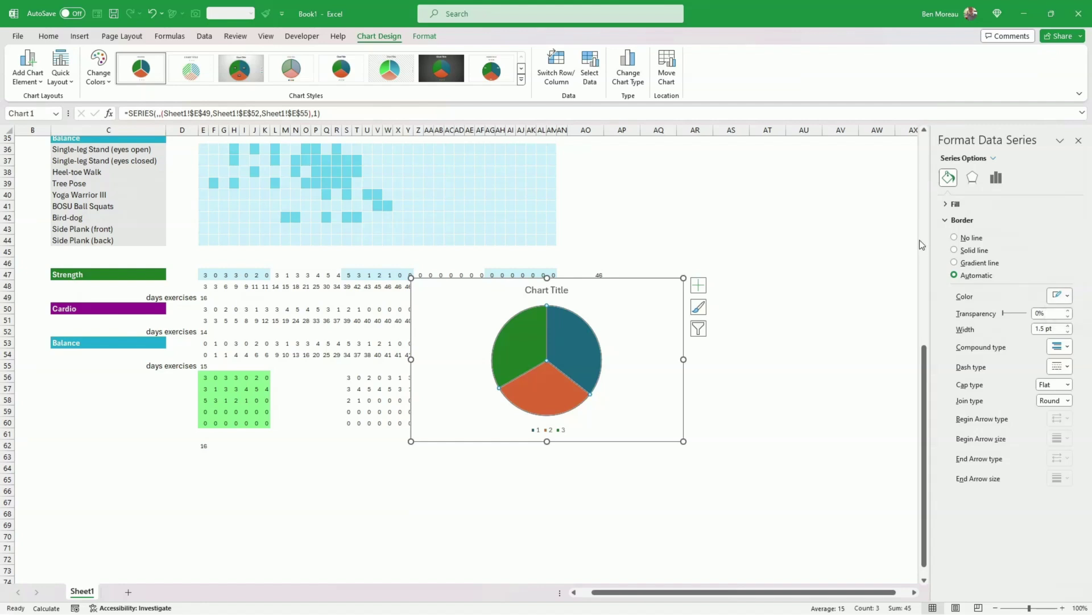
{"action": "left_click", "coordinate": [955, 250]}
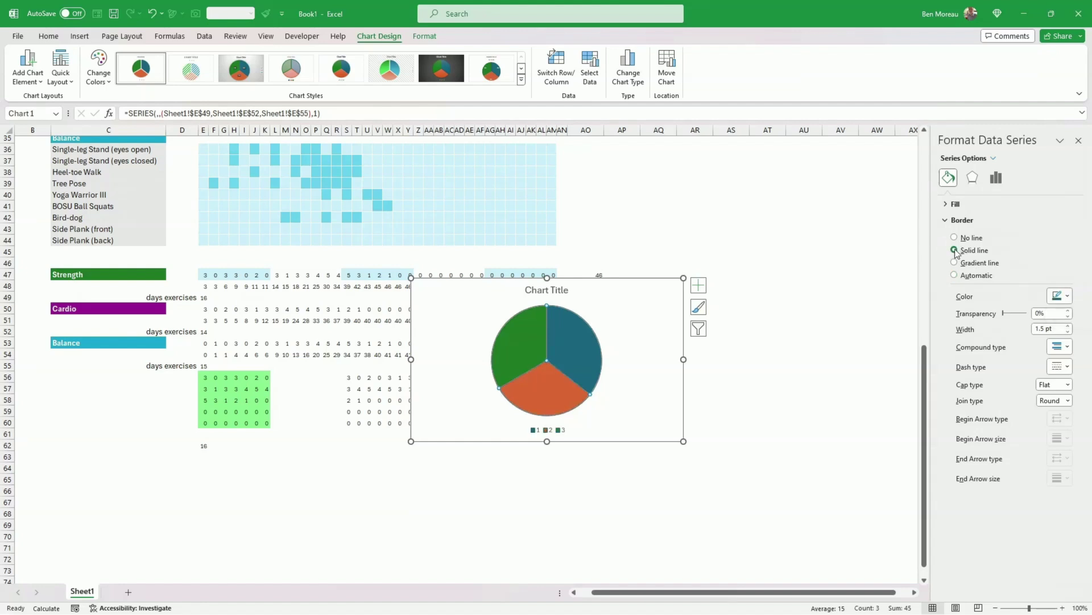
{"action": "left_click", "coordinate": [1064, 296]}
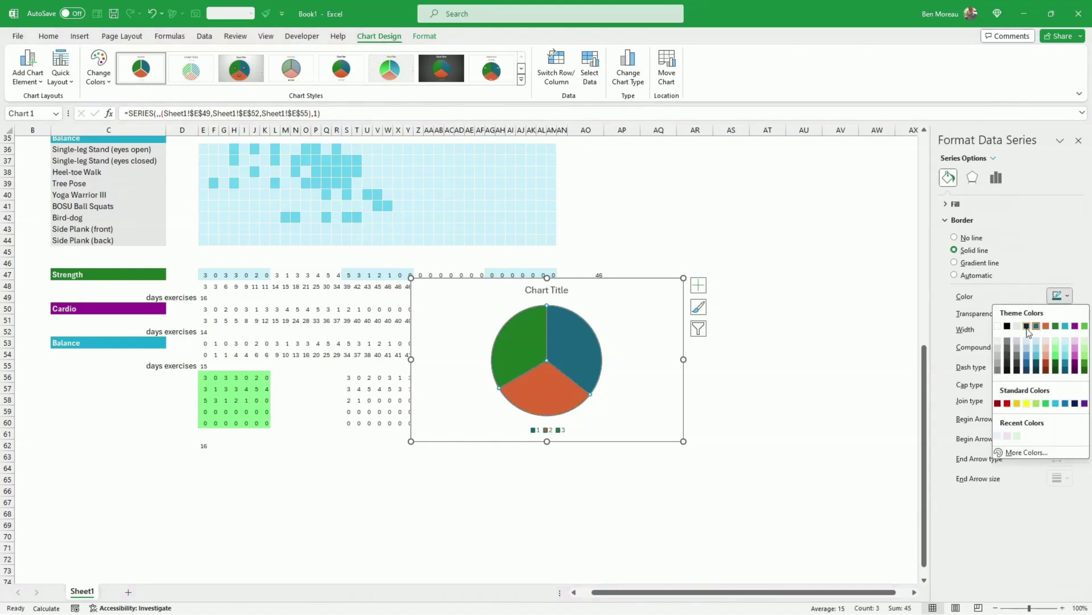
{"action": "left_click", "coordinate": [998, 327]}
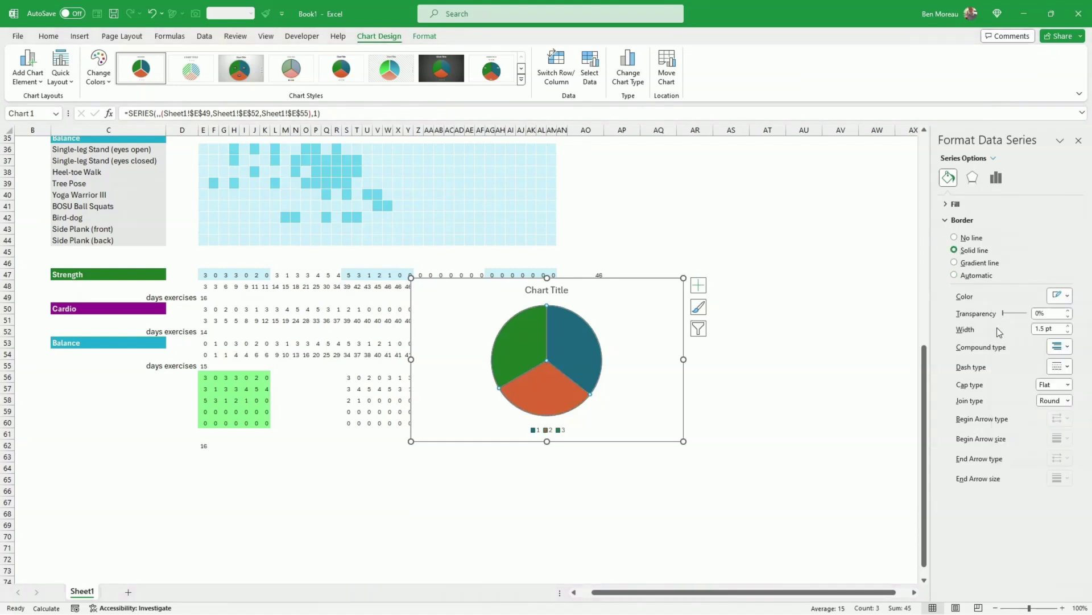
{"action": "left_click", "coordinate": [1069, 326]}
{"action": "left_click", "coordinate": [1070, 325]}
{"action": "left_click", "coordinate": [1070, 326]}
{"action": "left_click", "coordinate": [1070, 326]}
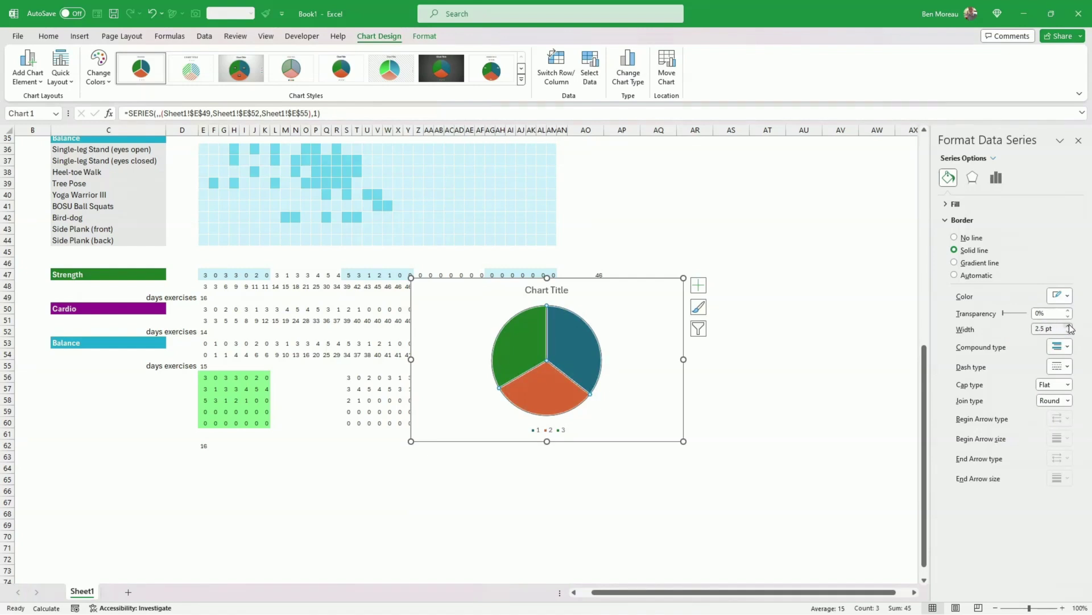
{"action": "left_click", "coordinate": [769, 364]}
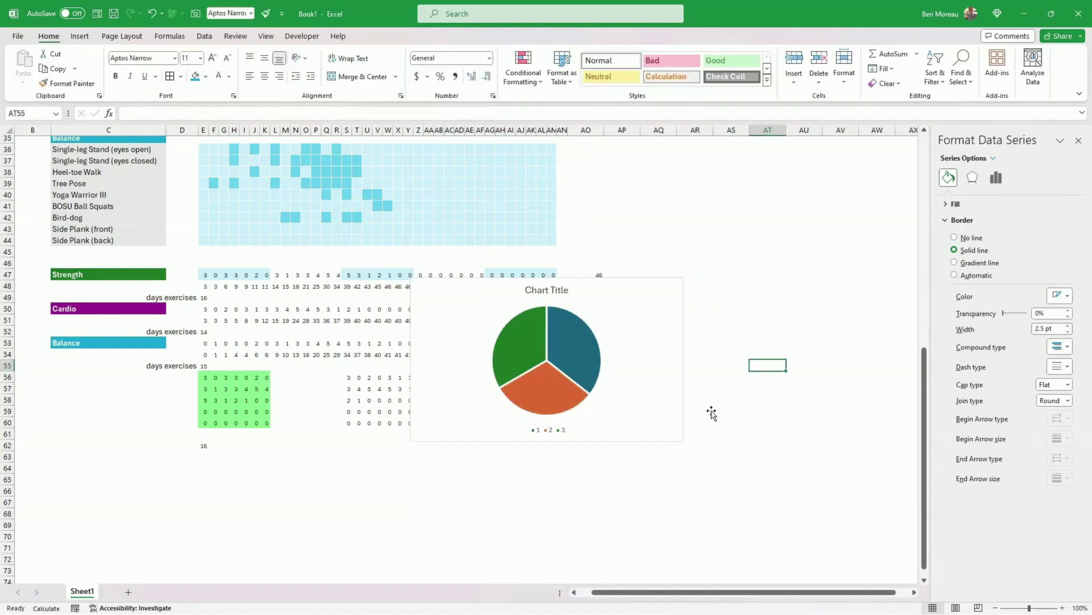
Step: Fill the pie slice for the Strength days with bright light green
{"action": "left_click", "coordinate": [581, 359]}
{"action": "left_click", "coordinate": [577, 350]}
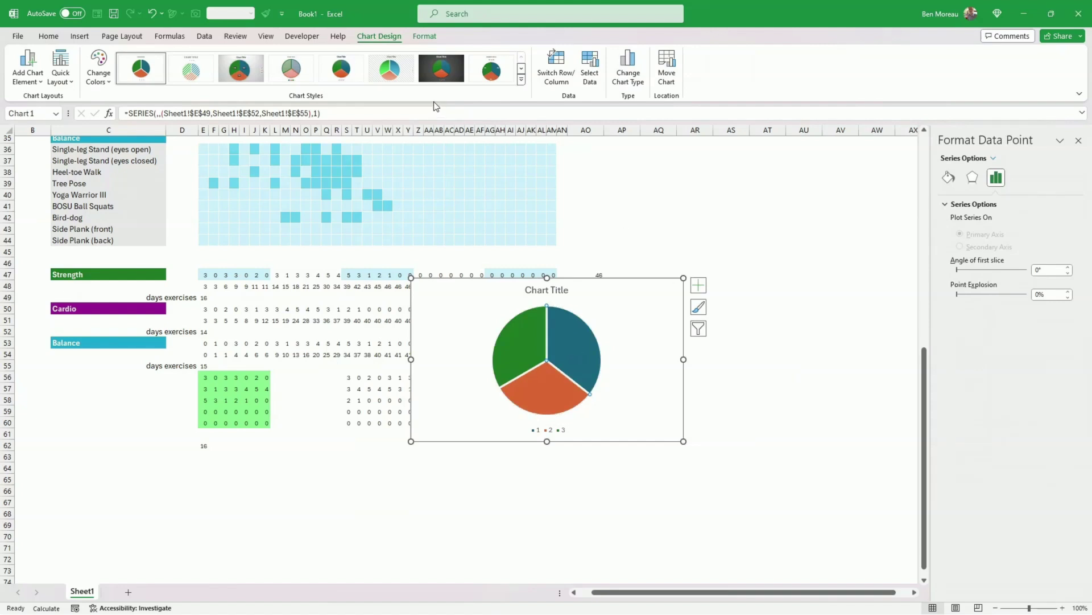
{"action": "left_click", "coordinate": [49, 36]}
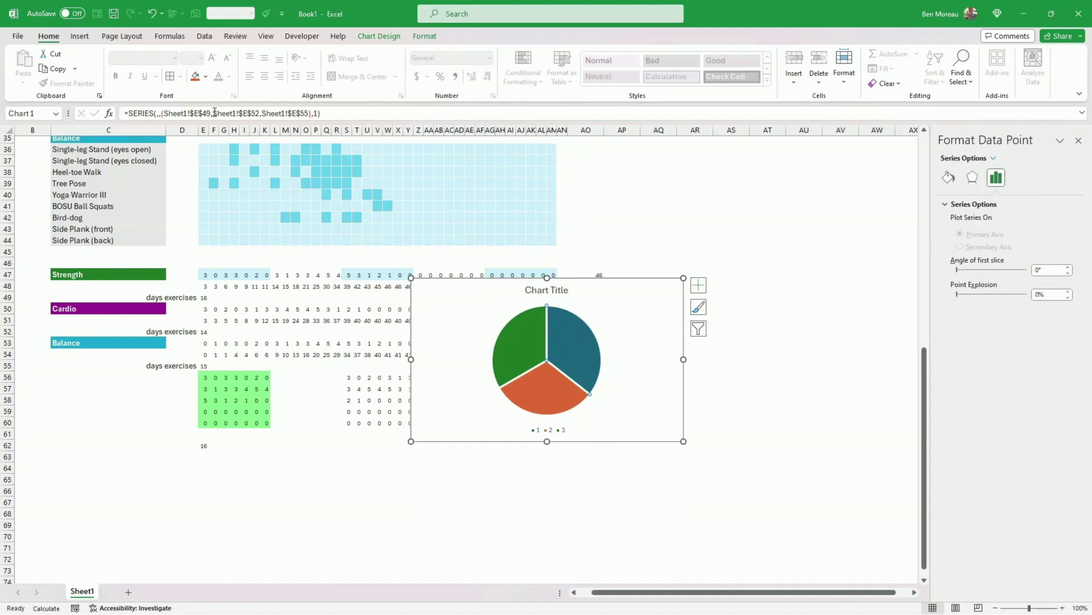
{"action": "left_click", "coordinate": [206, 76]}
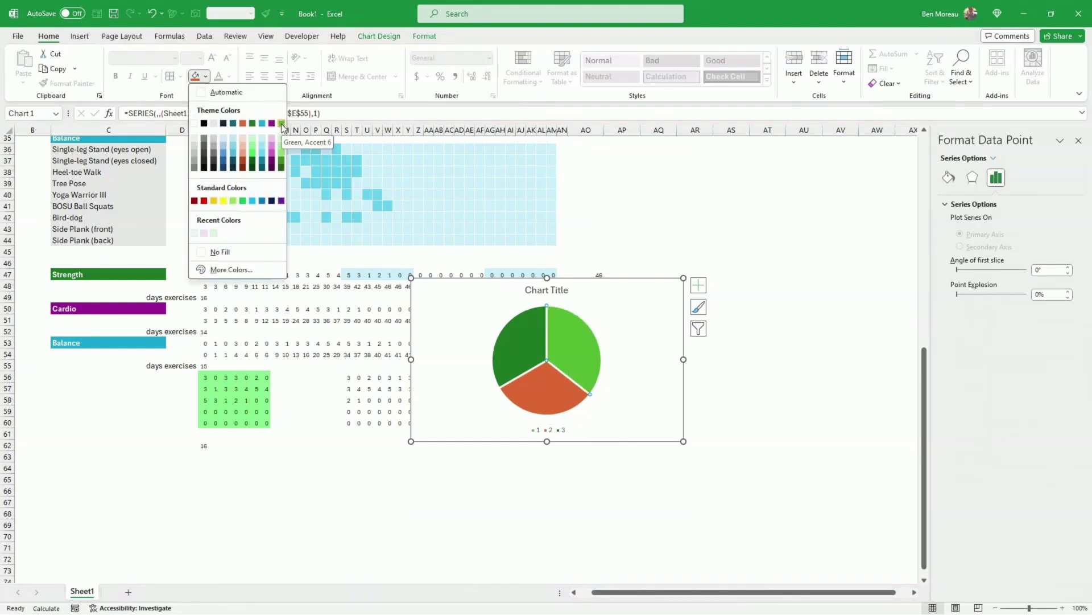
{"action": "left_click", "coordinate": [252, 156]}
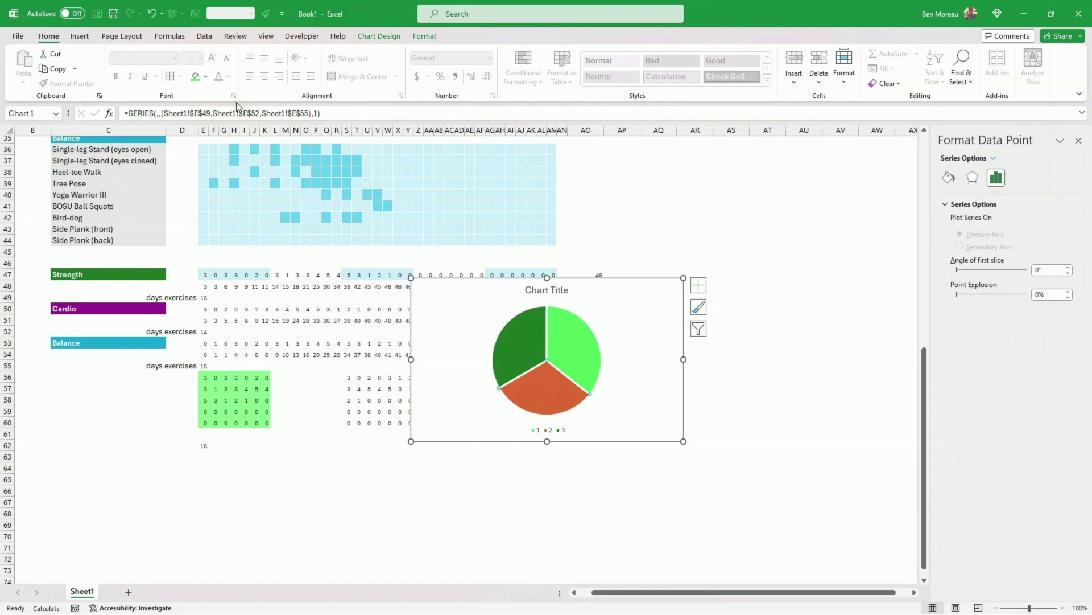
Step: Fill the Cardio pie slice with light purple and the Balance slice with turquoise
{"action": "left_click", "coordinate": [206, 76]}
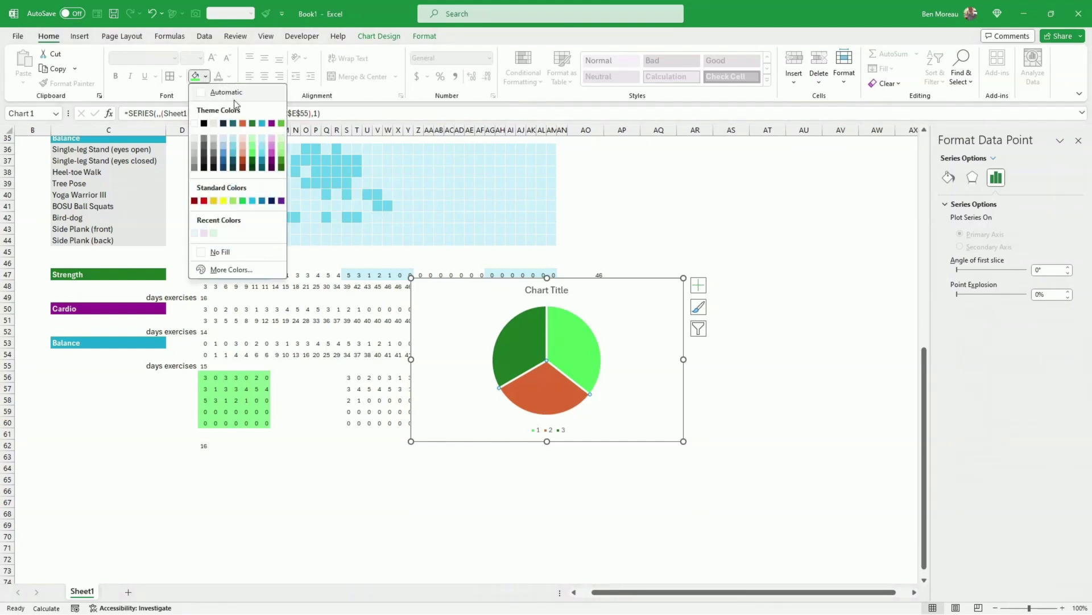
{"action": "left_click", "coordinate": [271, 158]}
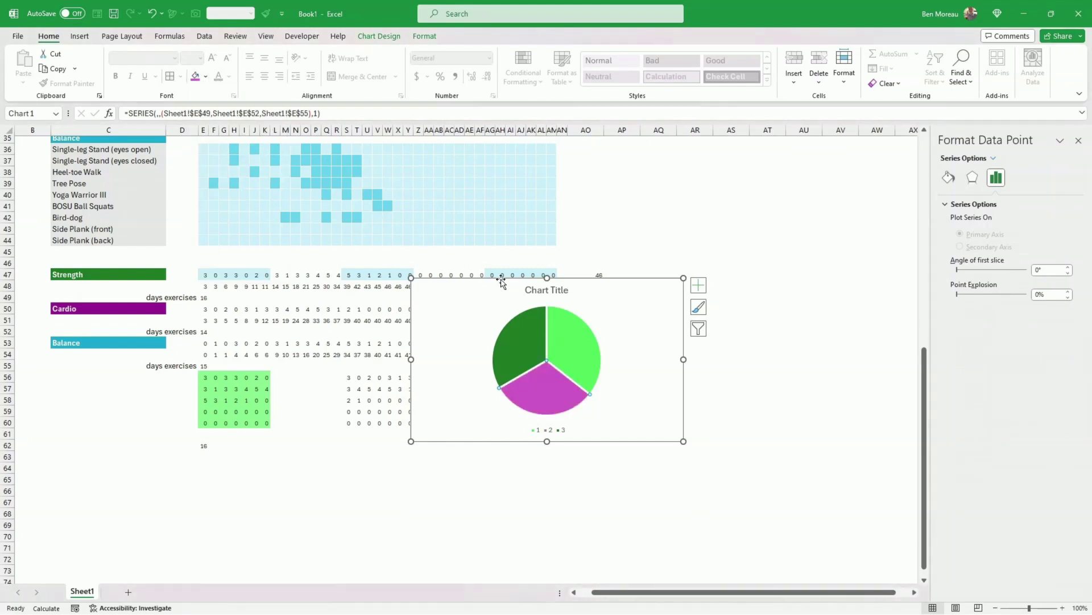
{"action": "left_click", "coordinate": [206, 77]}
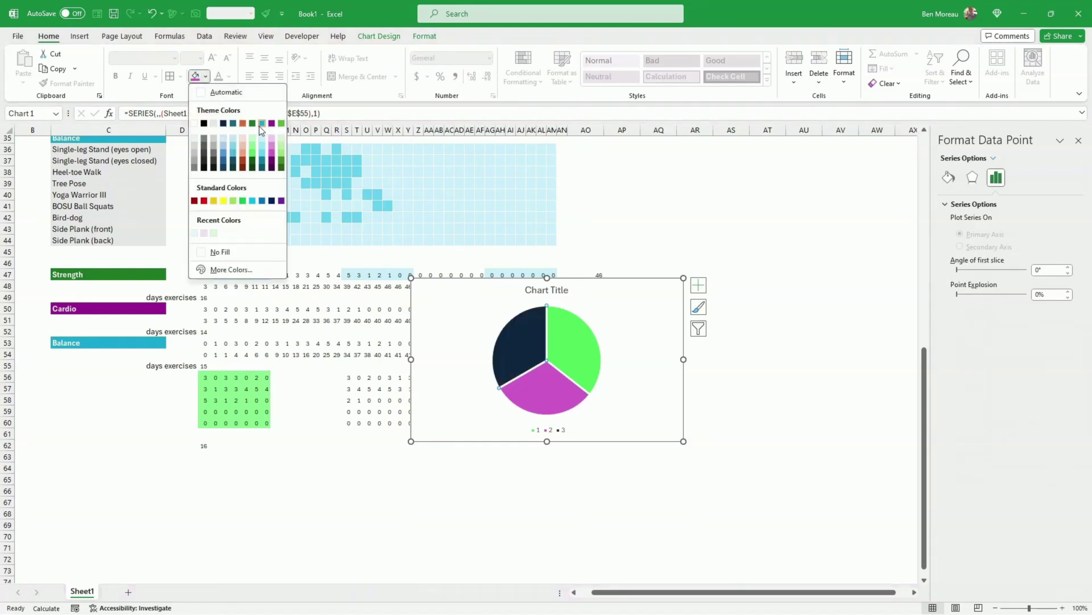
{"action": "left_click", "coordinate": [261, 123]}
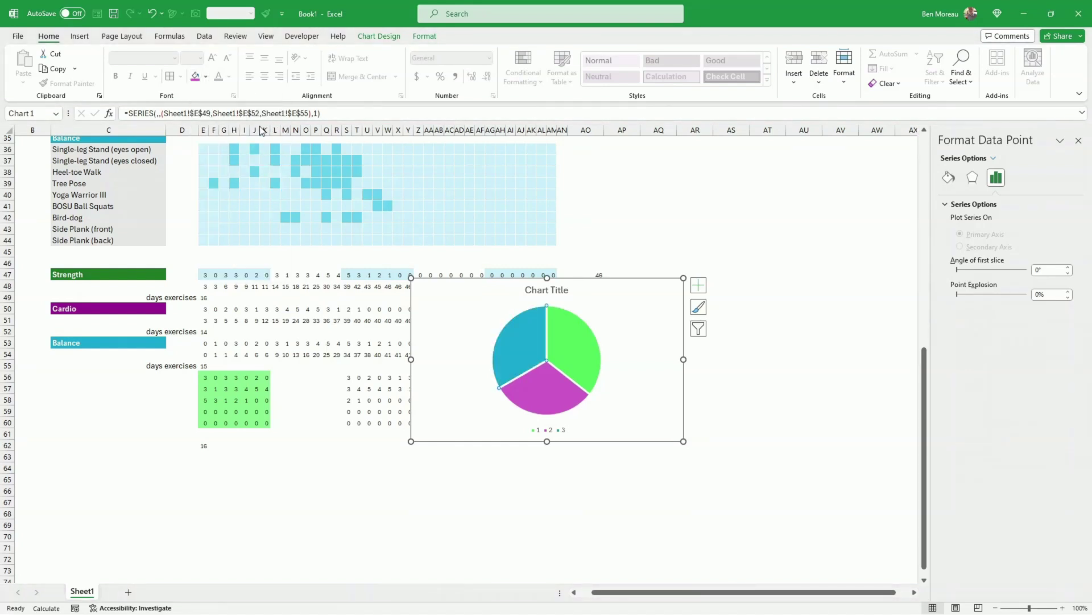
Step: Remove the chart area's fill and place the pie chart beside the helper rows, over columns AO to AV
{"action": "left_click", "coordinate": [621, 278]}
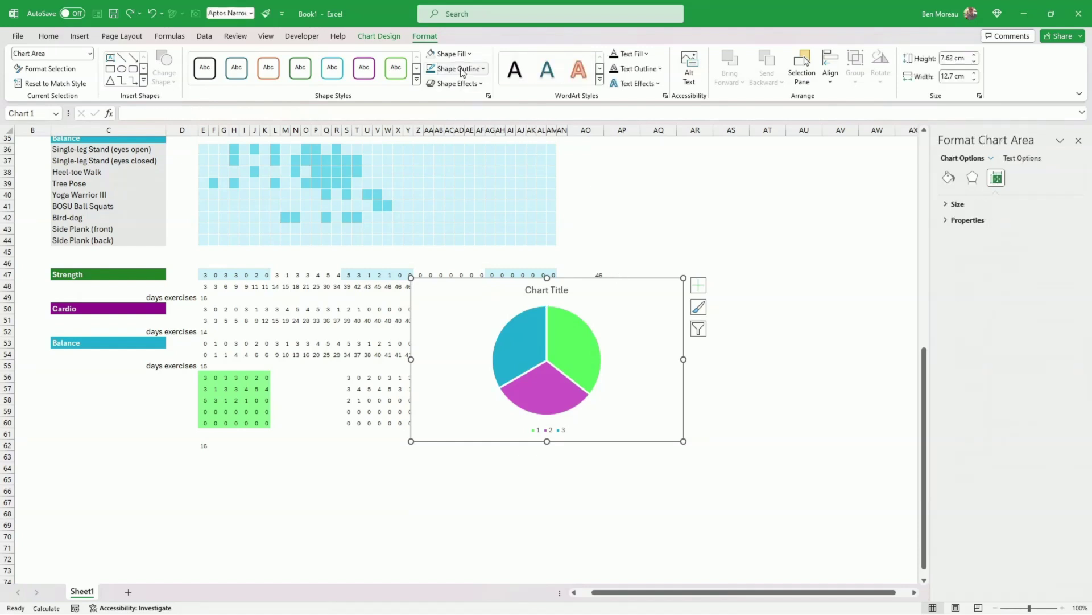
{"action": "left_click", "coordinate": [470, 54]}
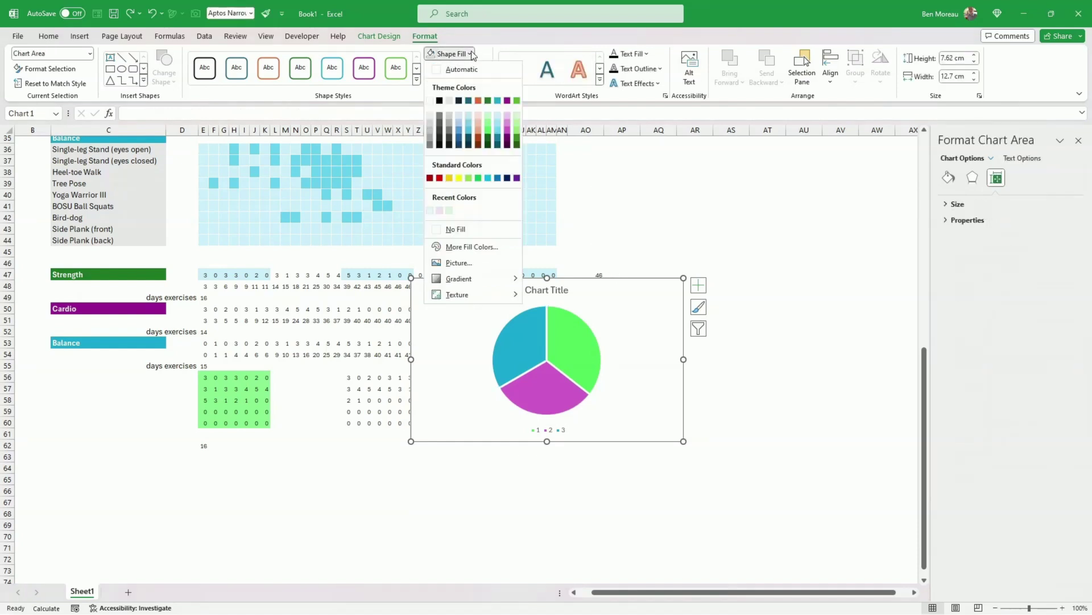
{"action": "left_click", "coordinate": [492, 228]}
{"action": "left_click_drag", "start_coordinate": [618, 281], "coordinate": [775, 222]}
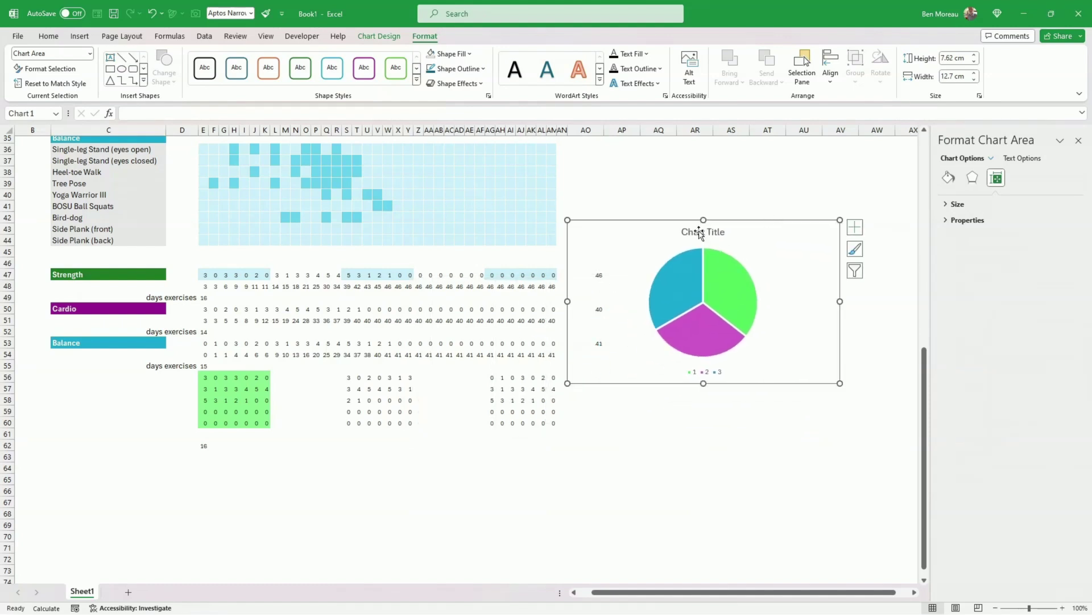
Step: Change the pie chart's title to "Days for each category"
{"action": "left_click", "coordinate": [704, 232]}
{"action": "triple_click", "coordinate": [706, 232]}
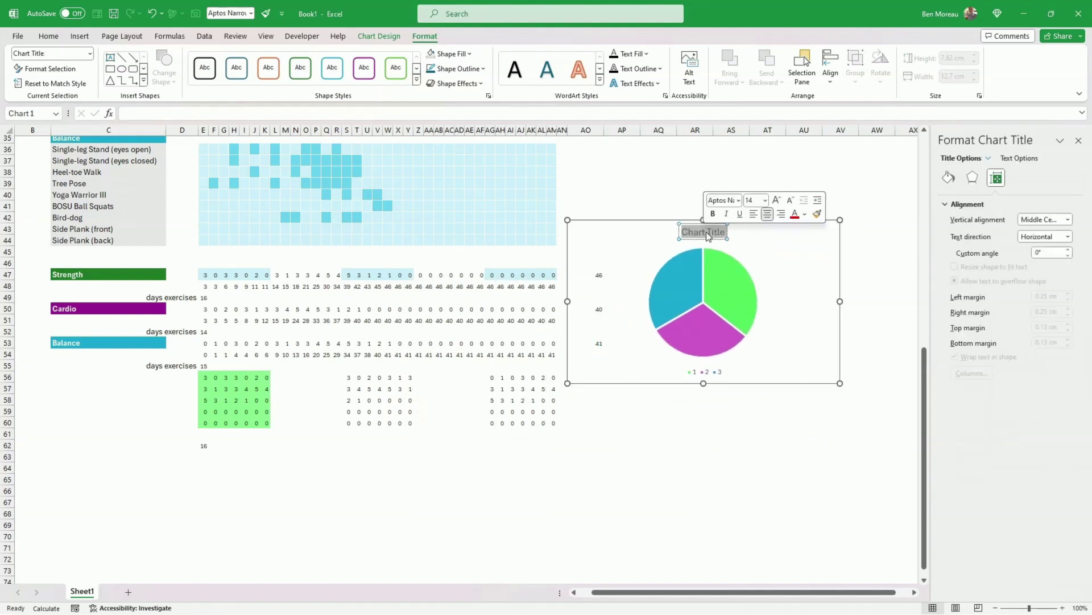
{"action": "key", "text": "Delete"}
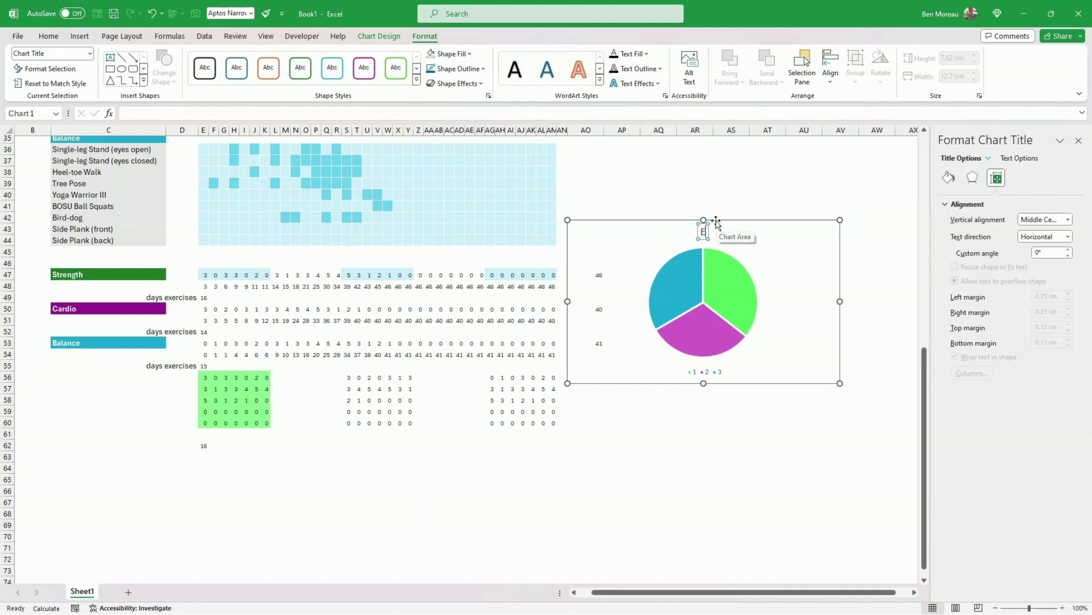
{"action": "type", "text": "Days for each category"}
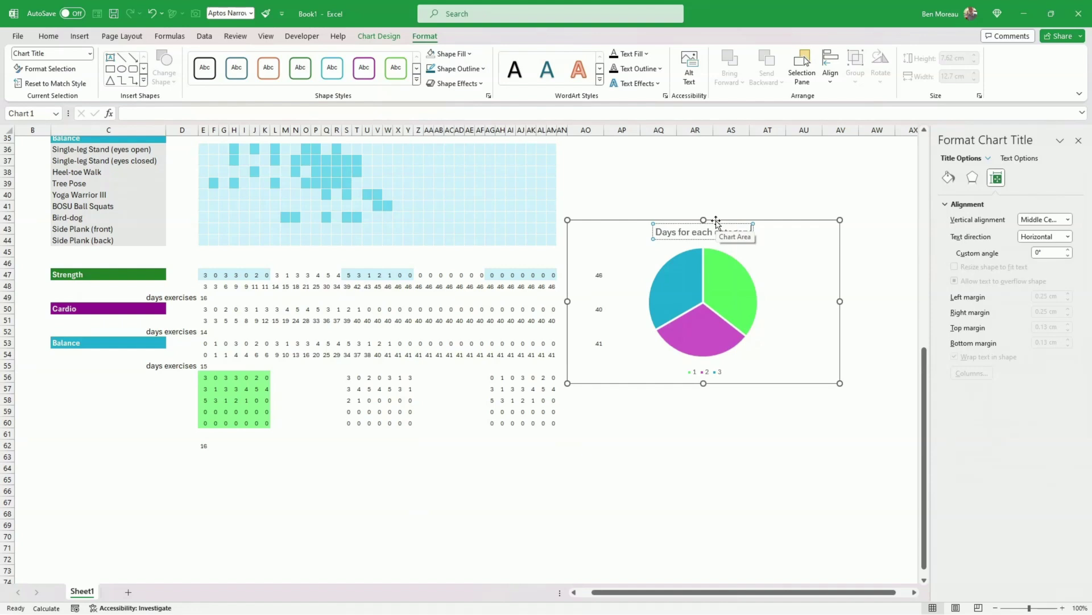
{"action": "left_click", "coordinate": [769, 182]}
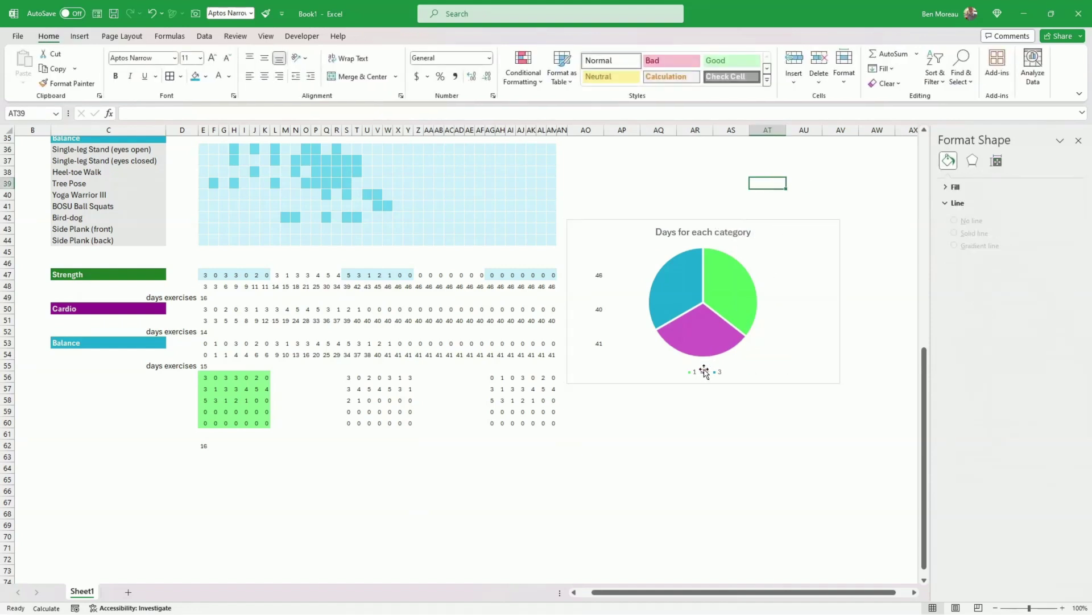
Step: Add data labels to the slices of the pie chart
{"action": "left_click", "coordinate": [707, 342]}
{"action": "right_click", "coordinate": [707, 338]}
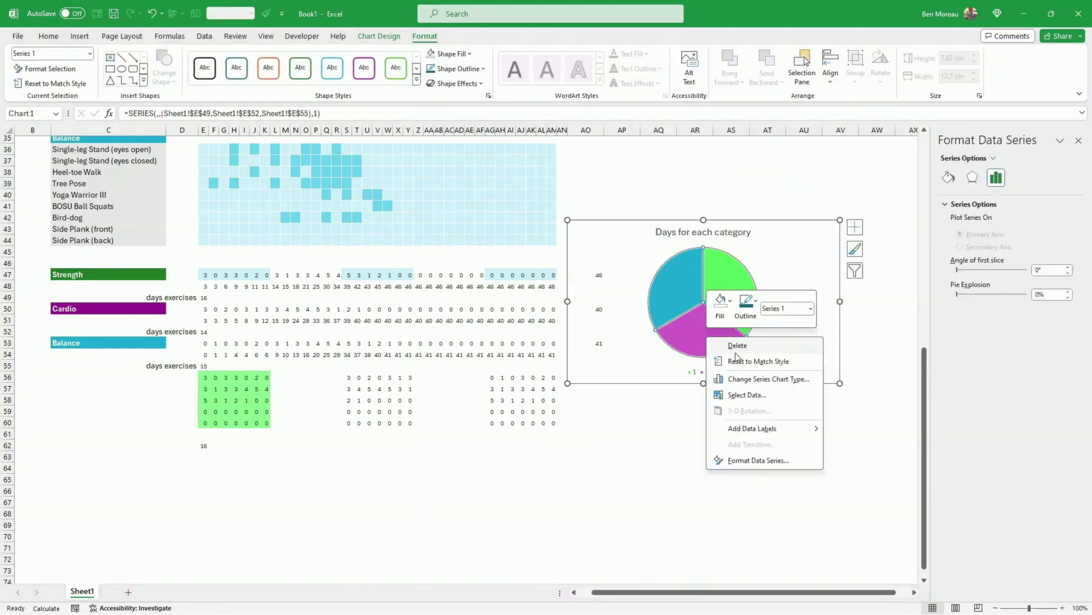
{"action": "left_click", "coordinate": [752, 428]}
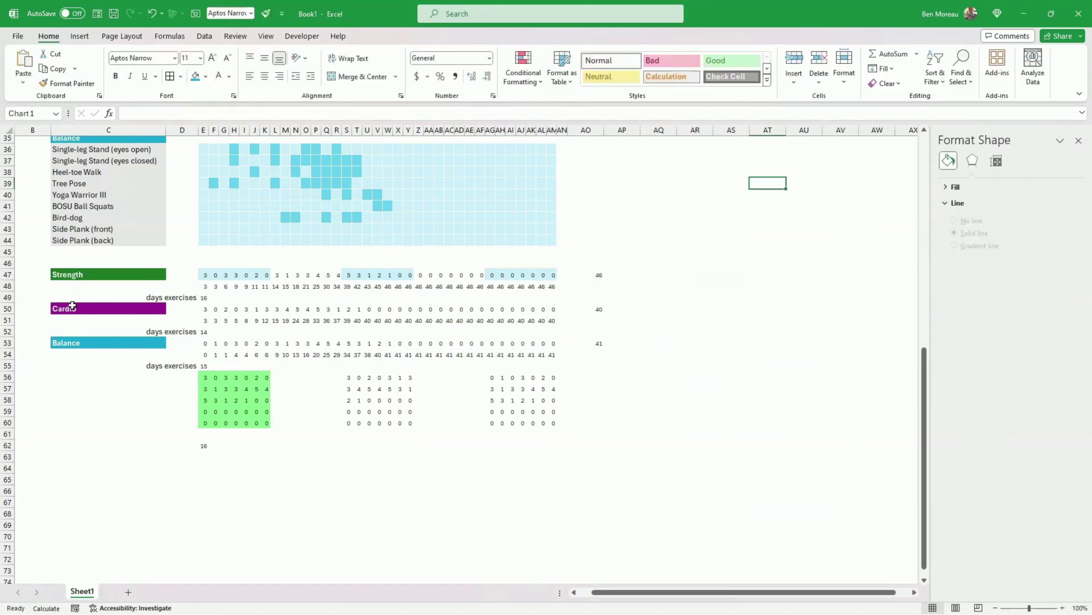
Step: Relocate the pie chart to the start of the sheet and shrink it to fit above the start date in columns B and C
{"action": "scroll", "coordinate": [72, 306], "scroll_direction": "up", "scroll_amount": 10}
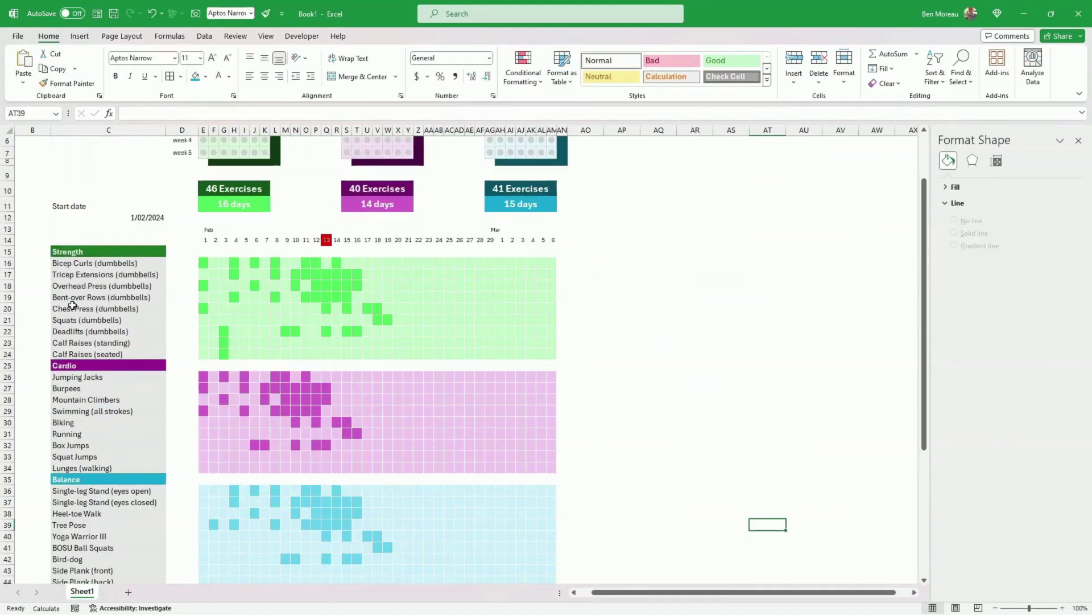
{"action": "scroll", "coordinate": [72, 306], "scroll_direction": "up", "scroll_amount": 2}
{"action": "left_click", "coordinate": [60, 183]}
{"action": "key", "text": "ctrl+v"}
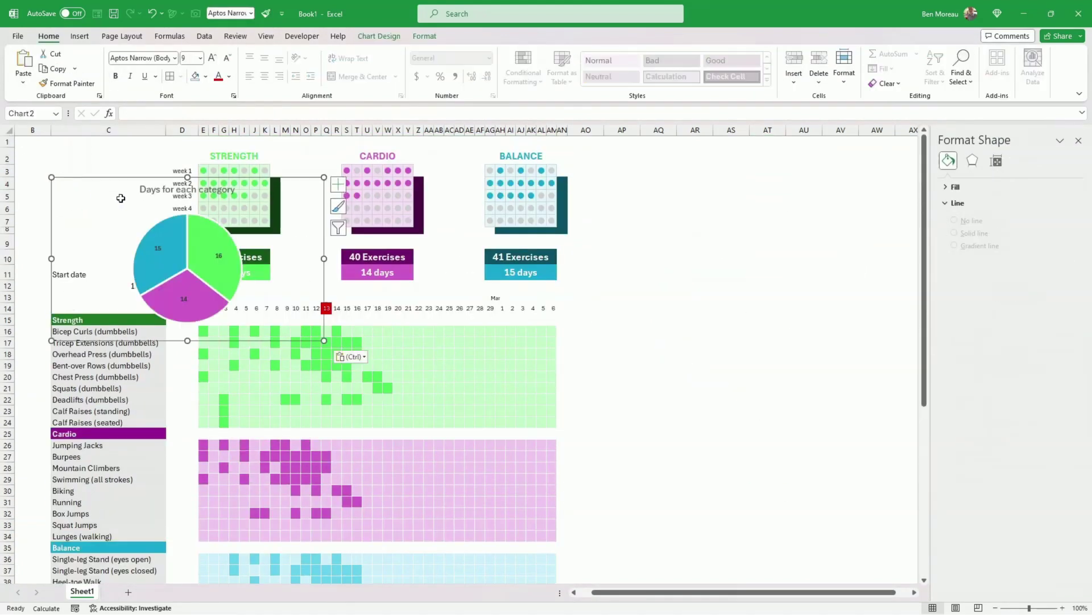
{"action": "left_click_drag", "start_coordinate": [324, 340], "coordinate": [140, 243]}
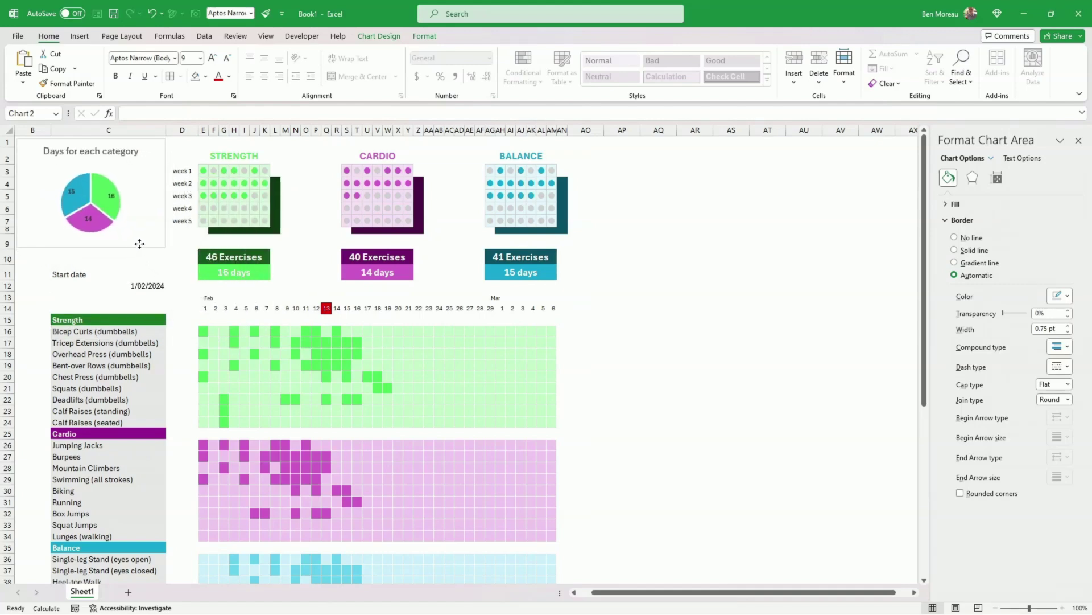
Step: Apply the first outer shadow preset (offset to the lower right) to the pie chart's slices
{"action": "left_click", "coordinate": [111, 229]}
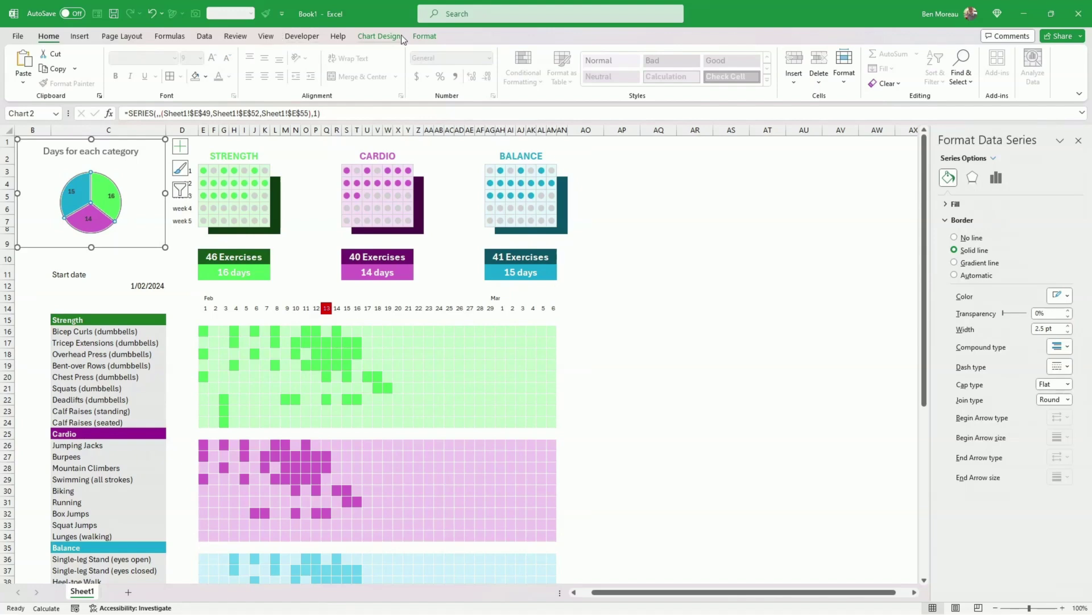
{"action": "left_click", "coordinate": [424, 36]}
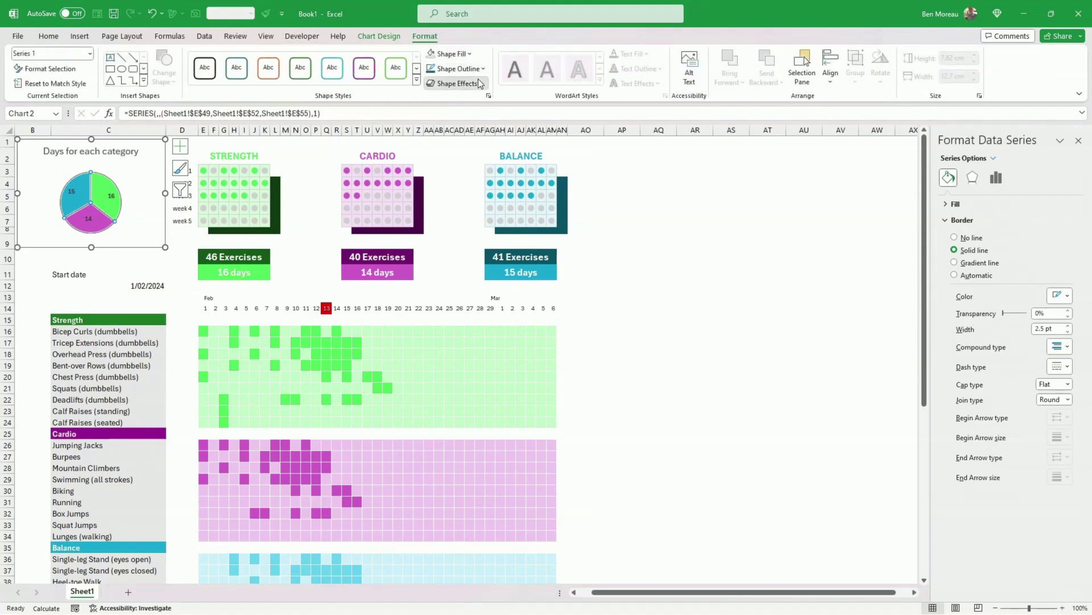
{"action": "left_click", "coordinate": [480, 83]}
{"action": "mouse_move", "coordinate": [466, 130]}
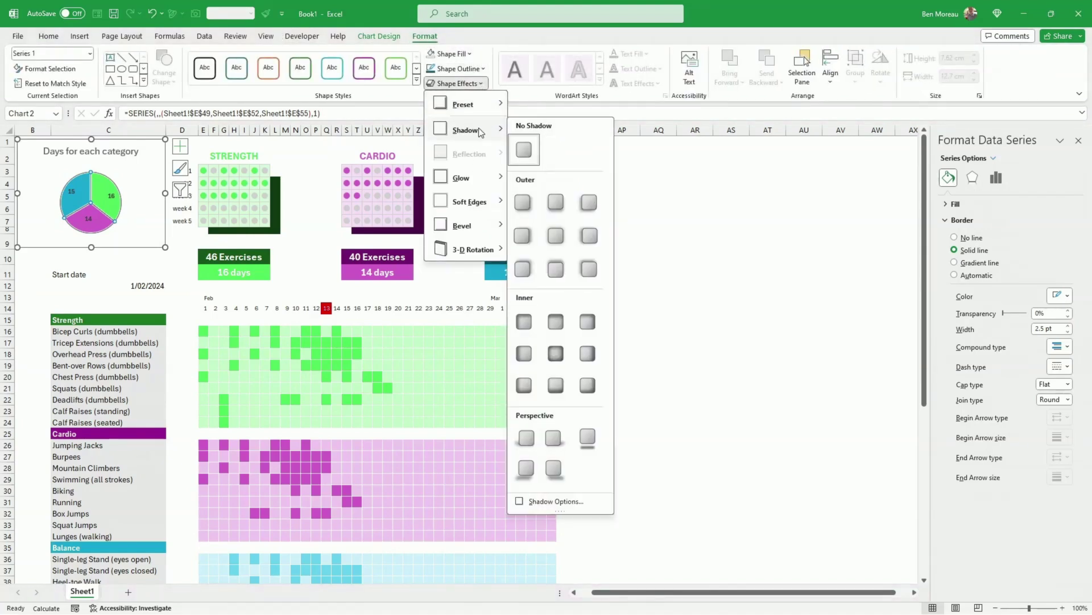
{"action": "left_click", "coordinate": [523, 202]}
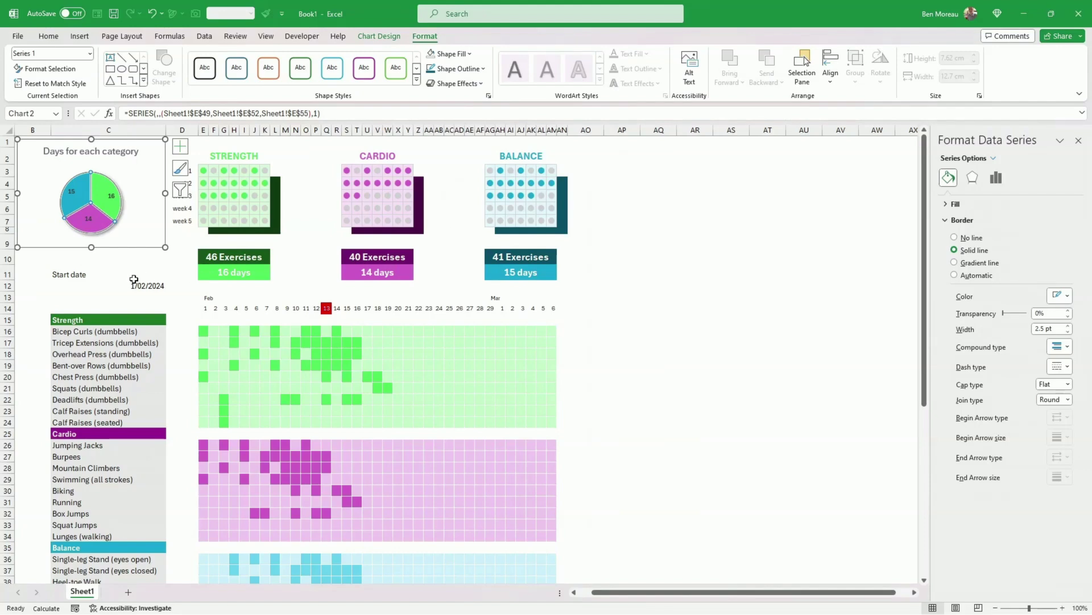
{"action": "left_click", "coordinate": [153, 299]}
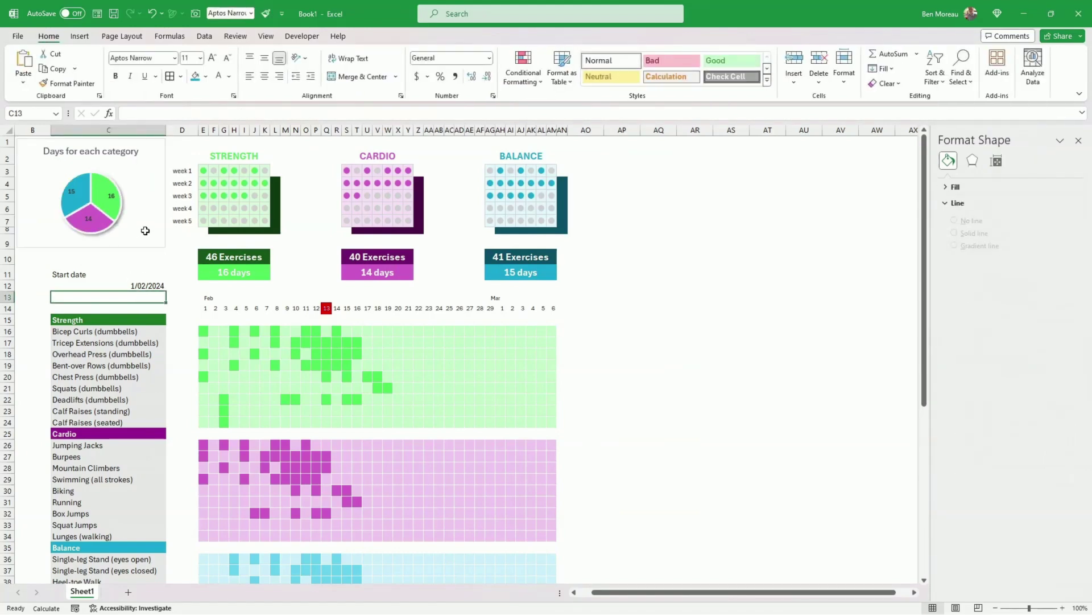
Step: Change the font color of the pie chart's data labels to white
{"action": "left_click", "coordinate": [112, 196]}
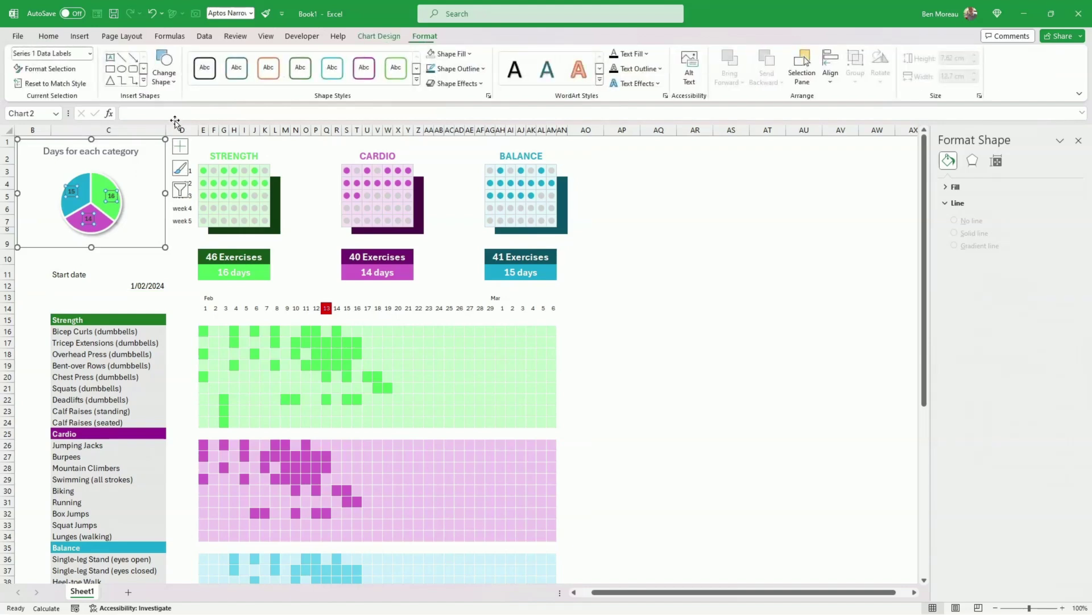
{"action": "left_click", "coordinate": [48, 36]}
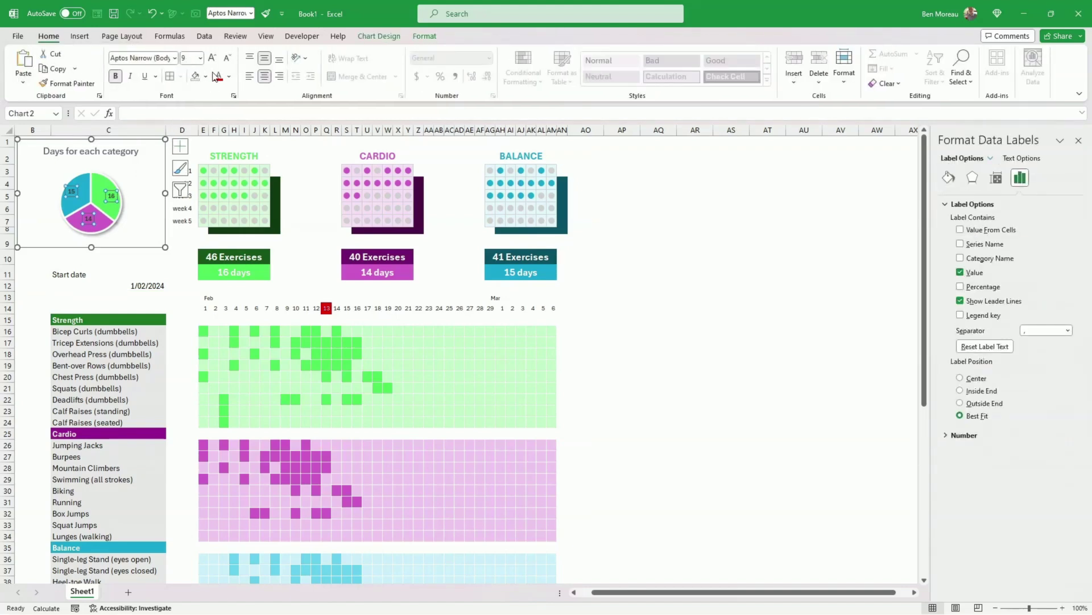
{"action": "left_click", "coordinate": [230, 77]}
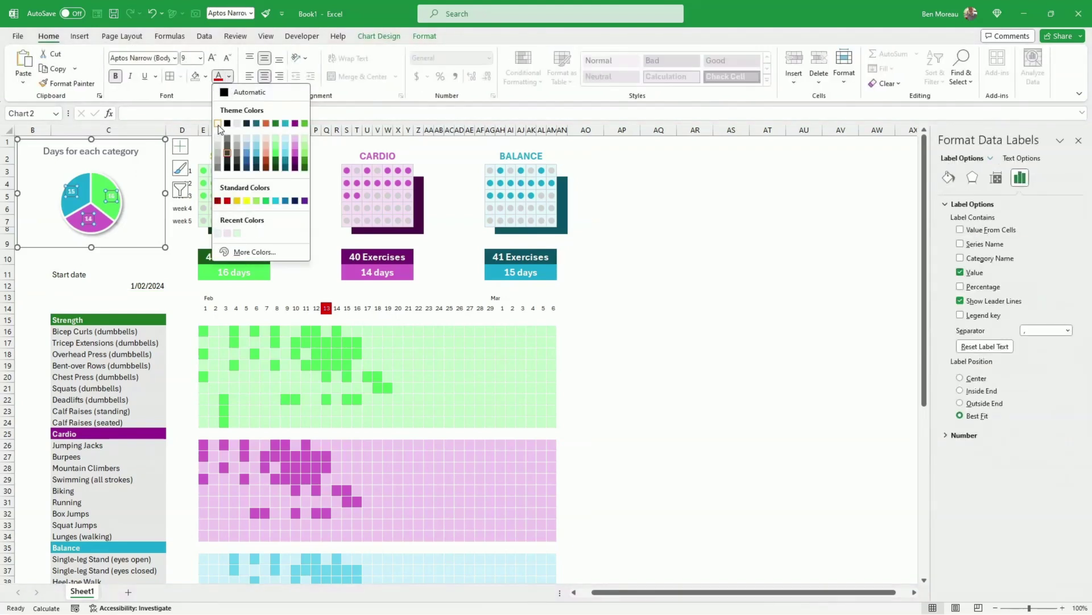
{"action": "left_click", "coordinate": [218, 124]}
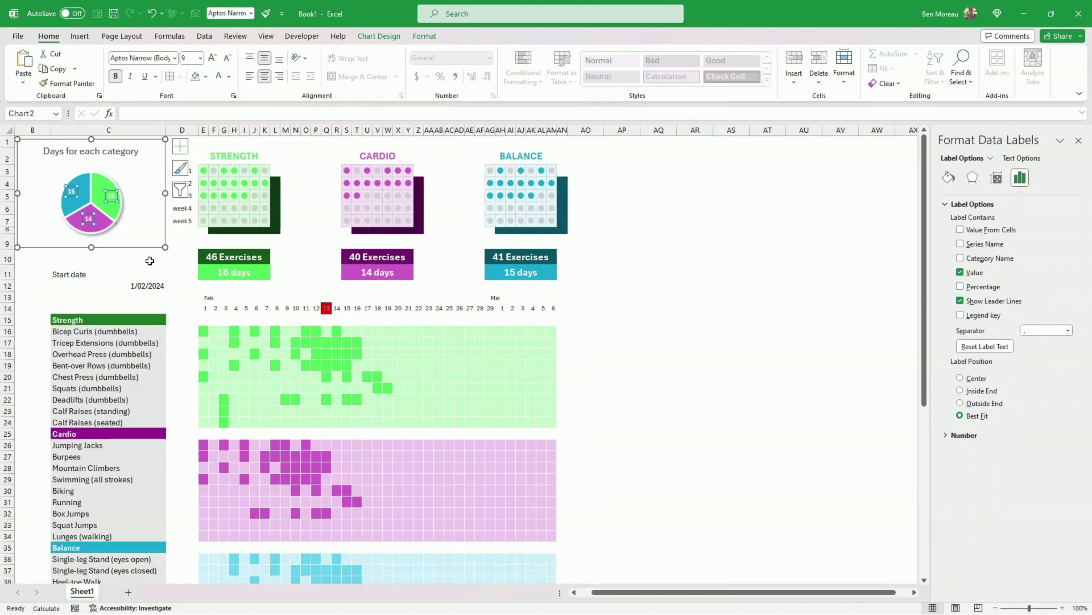
{"action": "left_click", "coordinate": [150, 261]}
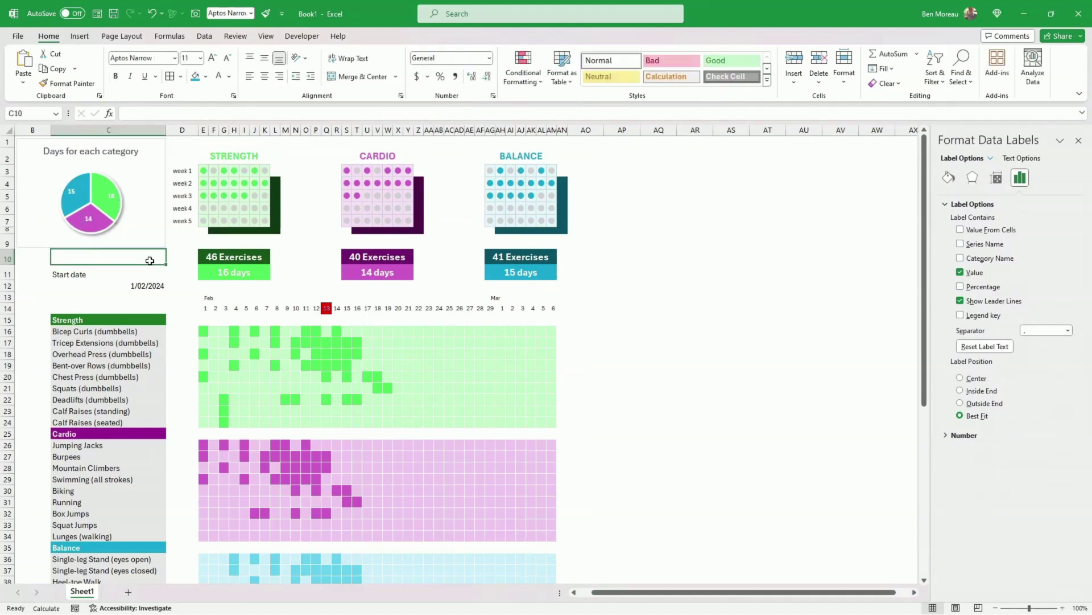
Step: Remove the pie chart's border and center the Start date label in C11 and the date in C12
{"action": "left_click", "coordinate": [162, 164]}
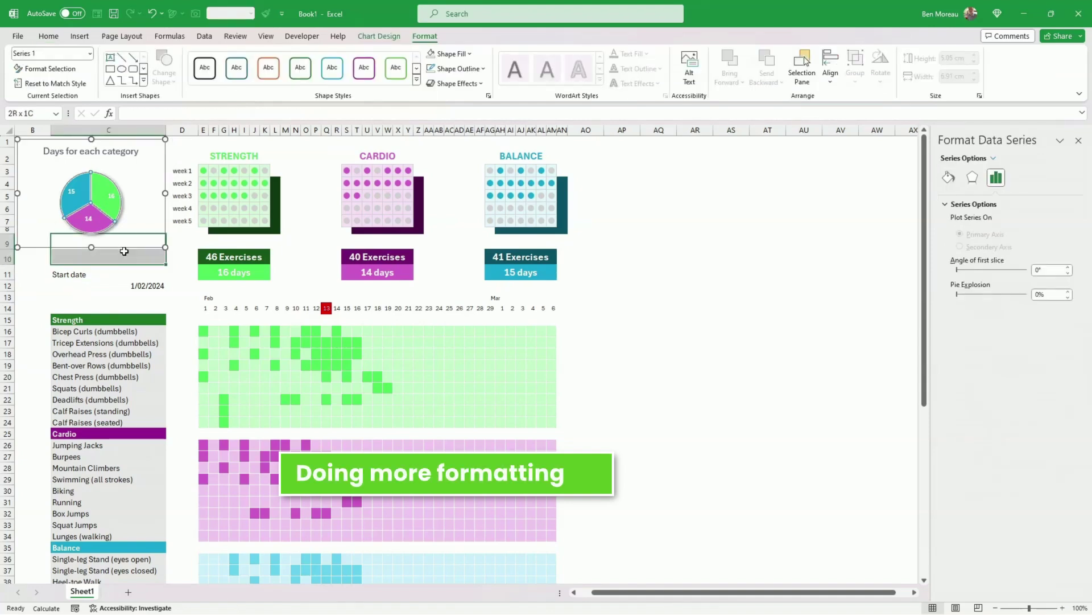
{"action": "left_click", "coordinate": [81, 275]}
{"action": "left_click", "coordinate": [151, 286]}
{"action": "left_click", "coordinate": [265, 76]}
{"action": "left_click", "coordinate": [108, 273]}
{"action": "left_click", "coordinate": [266, 77]}
{"action": "left_click", "coordinate": [266, 58]}
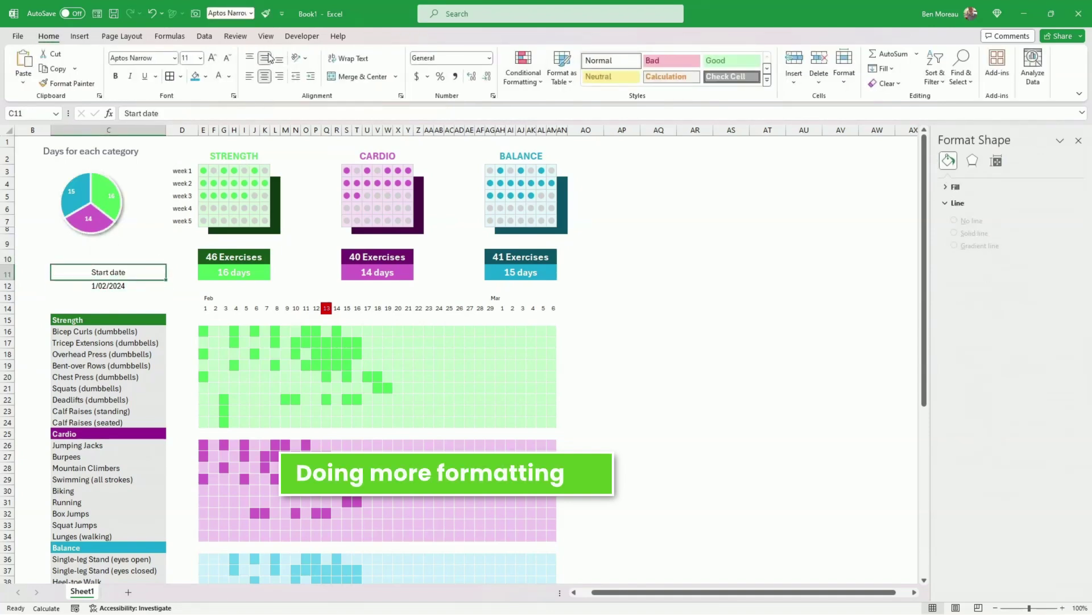
Step: Format the start date in C12 with a blue fill and bold white text, aligned to the middle of the cell
{"action": "left_click", "coordinate": [108, 286]}
{"action": "left_click", "coordinate": [195, 77]}
{"action": "left_click", "coordinate": [219, 77]}
{"action": "left_click", "coordinate": [116, 76]}
{"action": "left_click", "coordinate": [228, 58]}
{"action": "left_click", "coordinate": [228, 58]}
{"action": "left_click", "coordinate": [264, 58]}
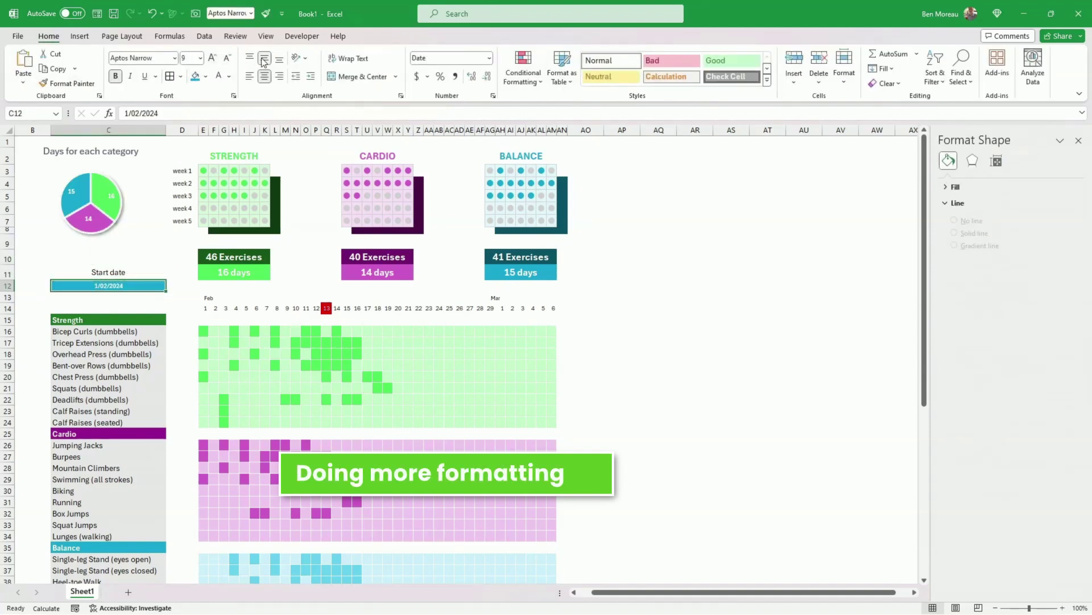
{"action": "left_click", "coordinate": [622, 343]}
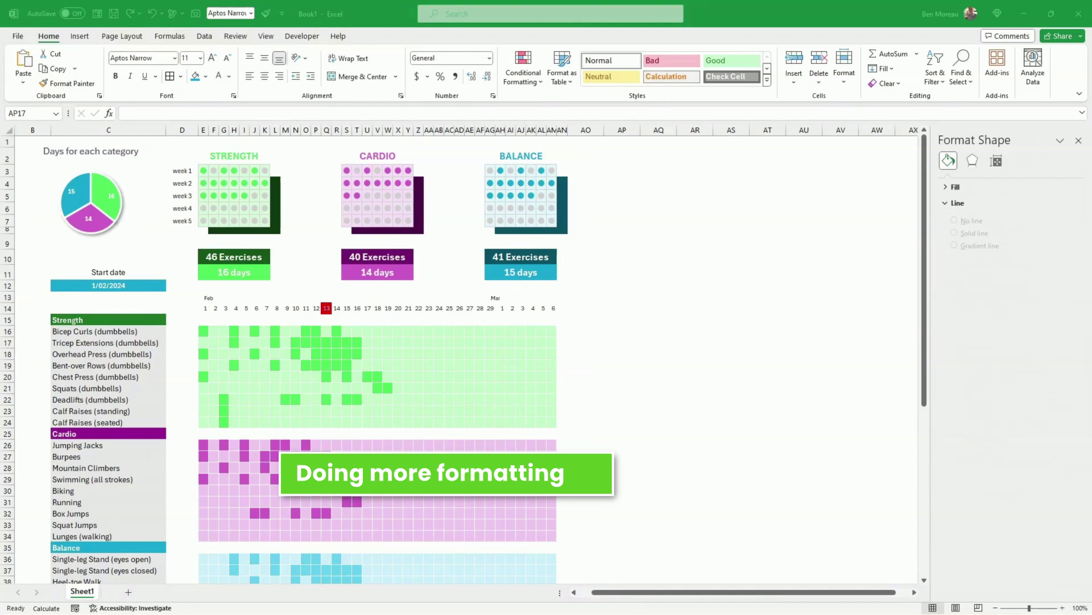
Step: Group the helper calculation rows 47 to 60 into a collapsible outline
{"action": "scroll", "coordinate": [512, 392], "scroll_direction": "down", "scroll_amount": 10}
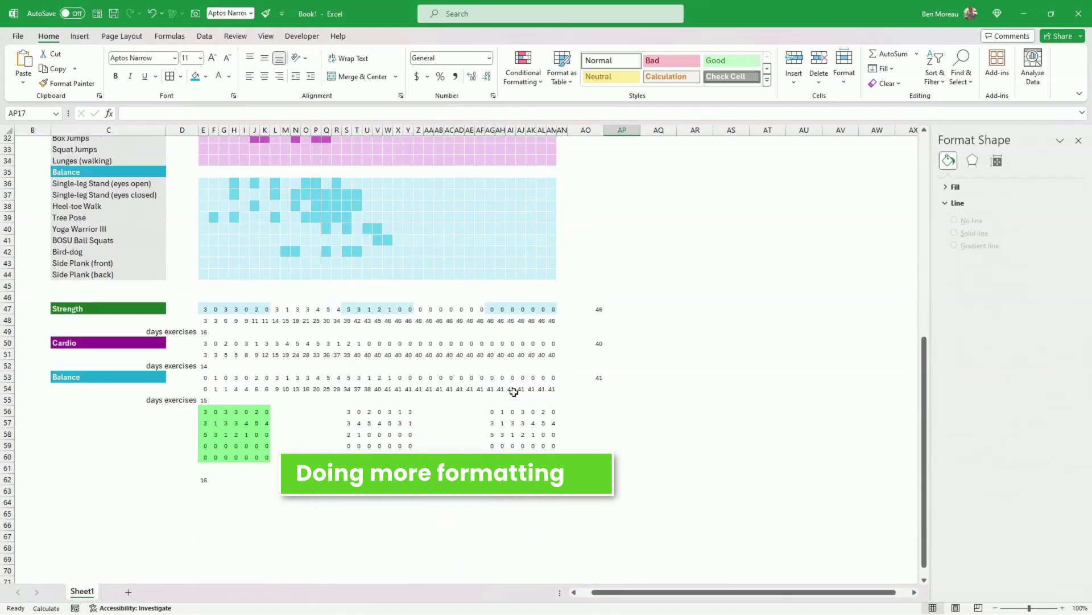
{"action": "left_click", "coordinate": [7, 309]}
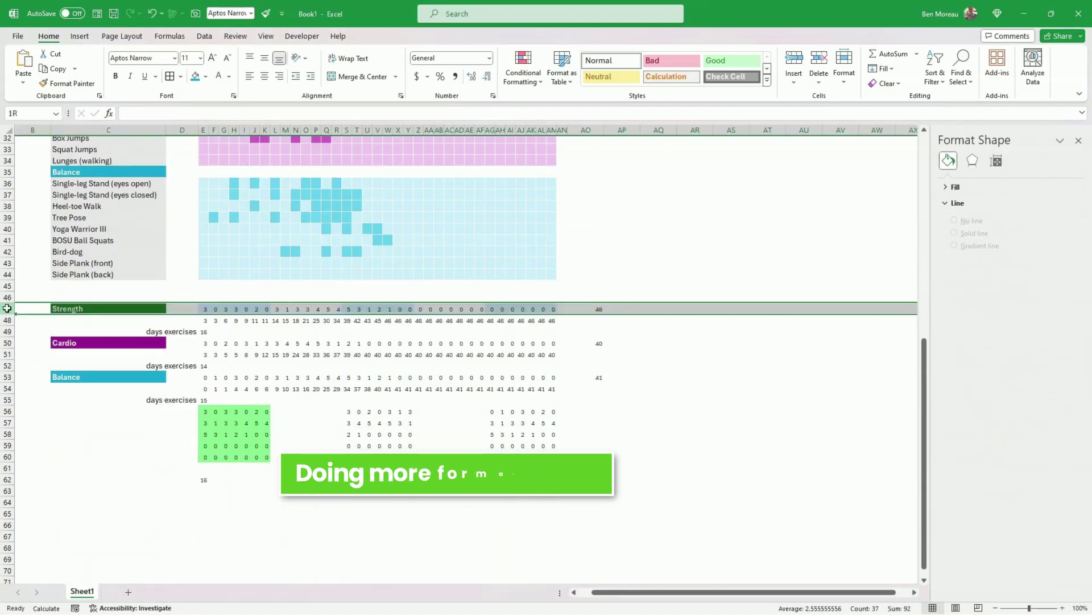
{"action": "left_click_drag", "start_coordinate": [7, 309], "coordinate": [6, 456]}
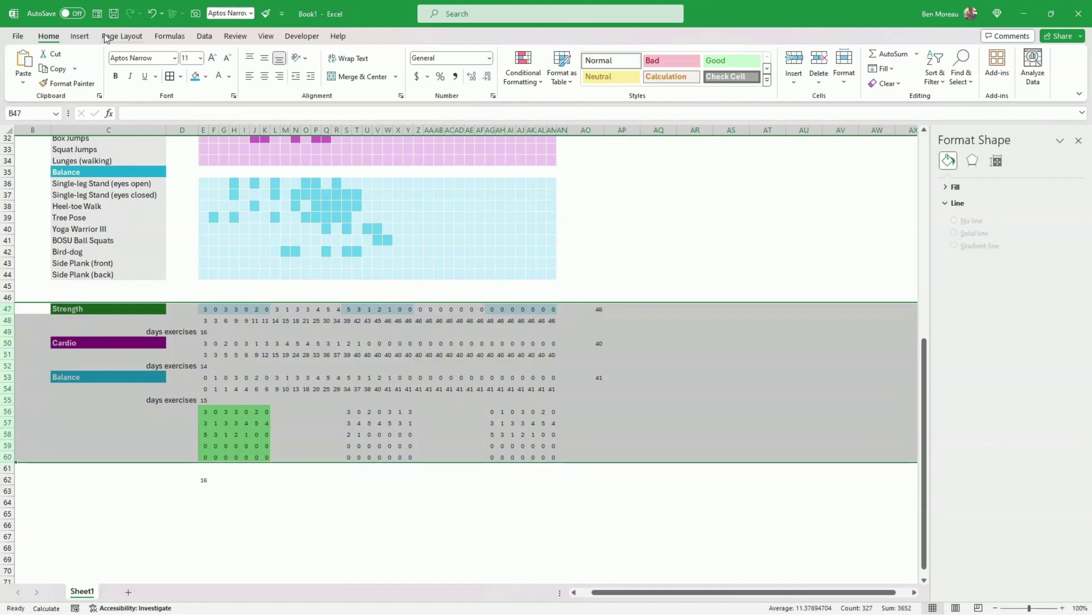
{"action": "left_click", "coordinate": [204, 36]}
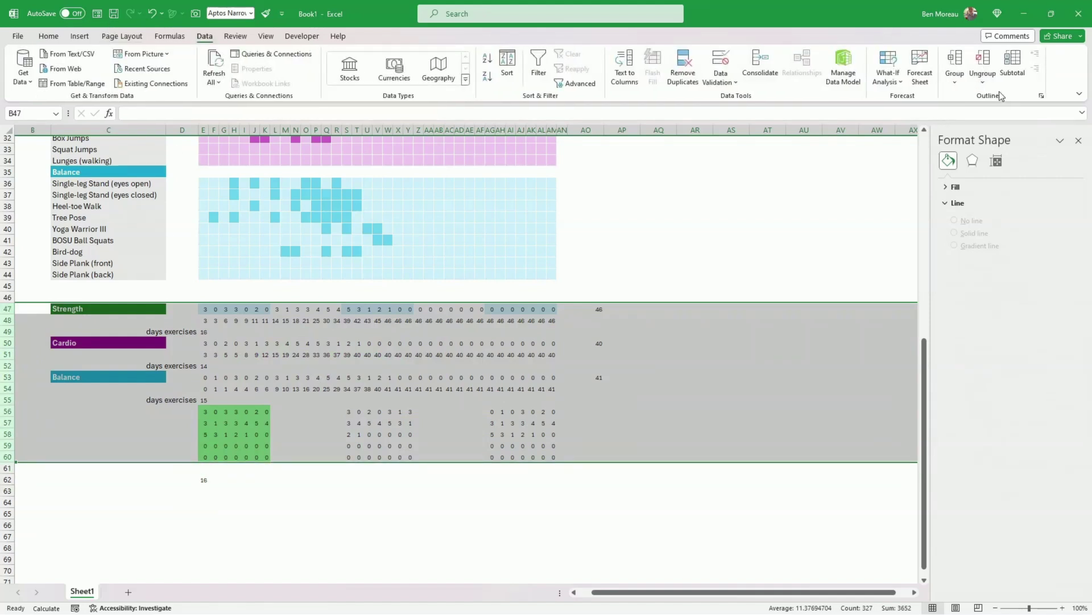
{"action": "left_click", "coordinate": [954, 64]}
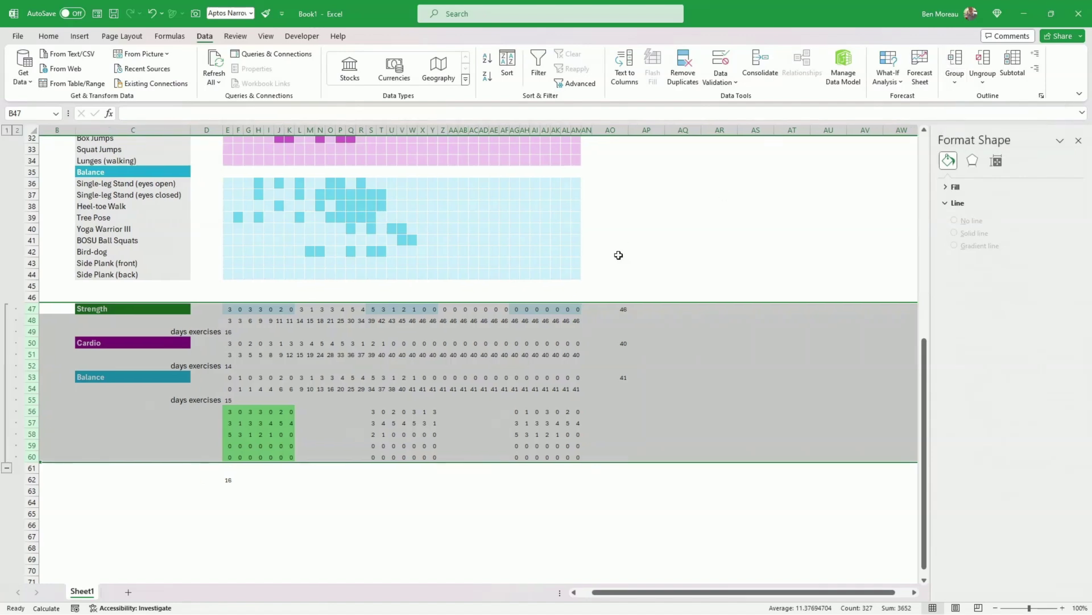
Step: Set the pie chart's data source to show data in hidden rows and columns
{"action": "scroll", "coordinate": [174, 225], "scroll_direction": "up", "scroll_amount": 10}
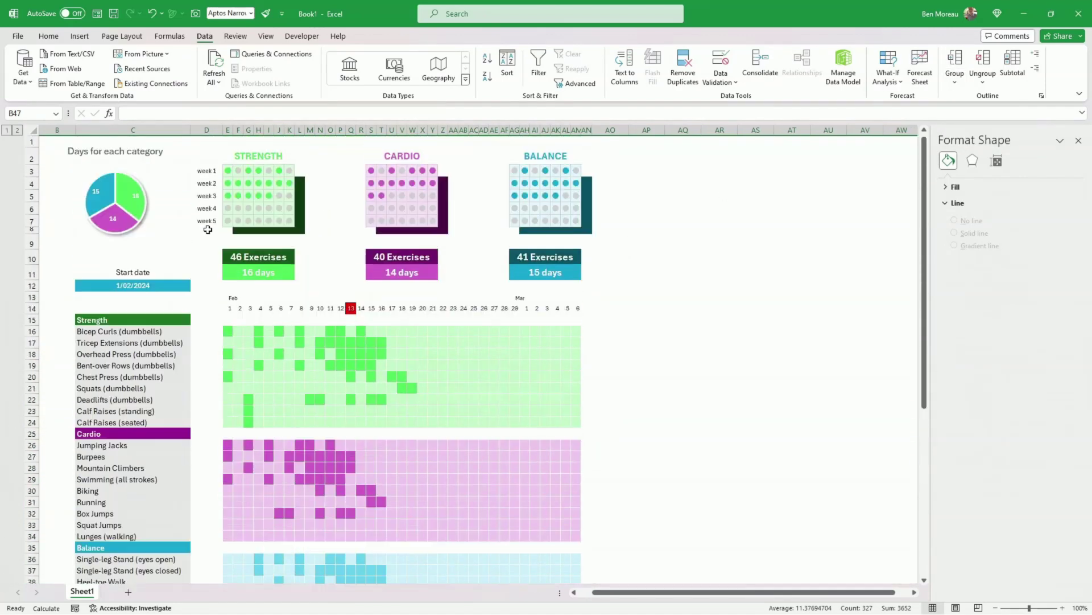
{"action": "left_click", "coordinate": [147, 233]}
{"action": "left_click", "coordinate": [146, 247]}
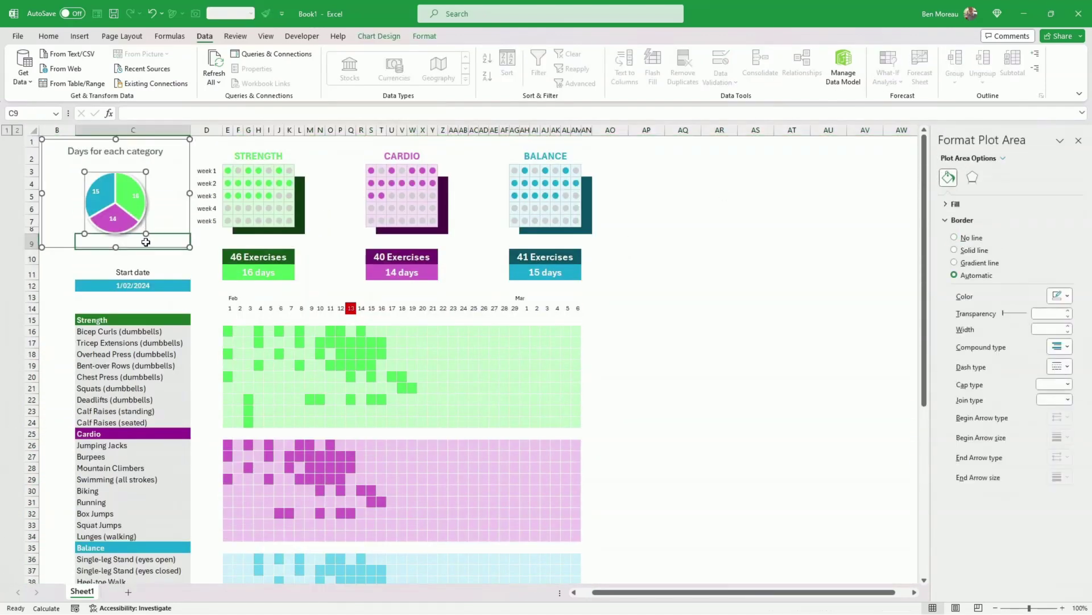
{"action": "left_click", "coordinate": [156, 228]}
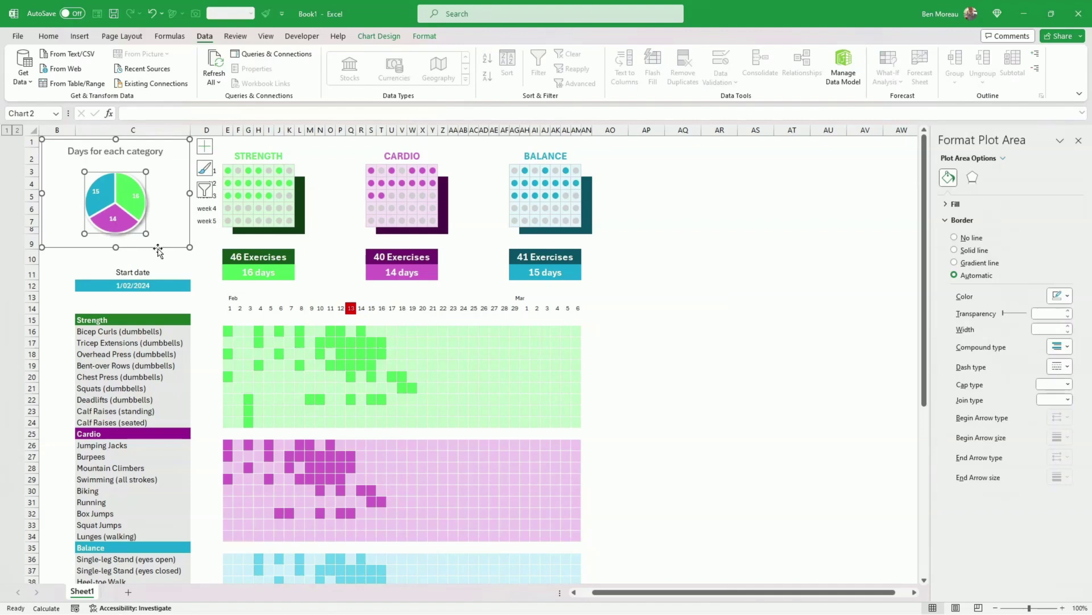
{"action": "right_click", "coordinate": [159, 221]}
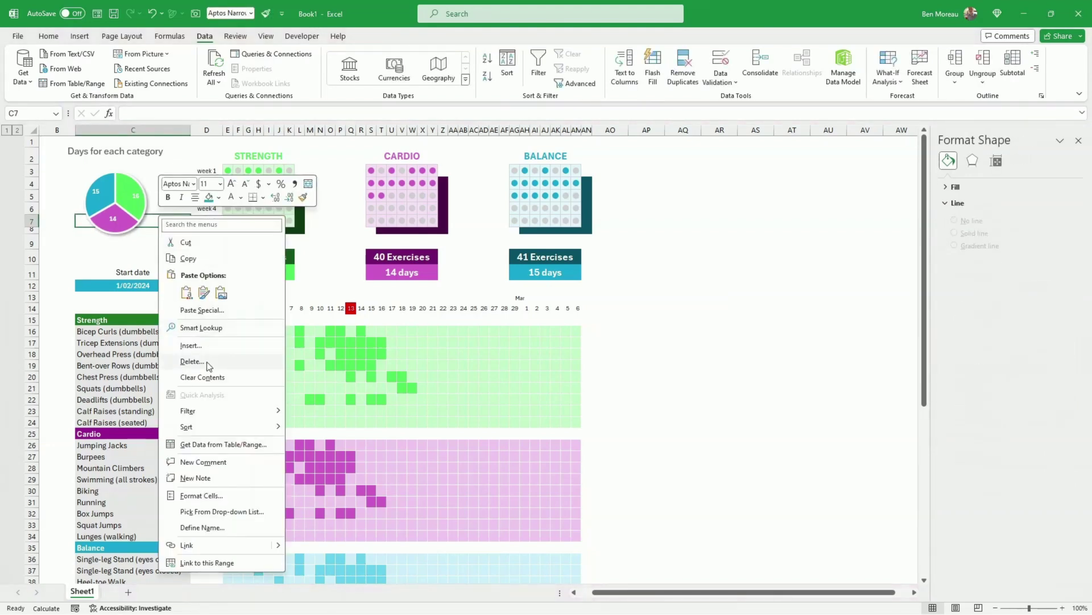
{"action": "left_click", "coordinate": [129, 219]}
{"action": "left_click", "coordinate": [130, 220]}
{"action": "right_click", "coordinate": [131, 216]}
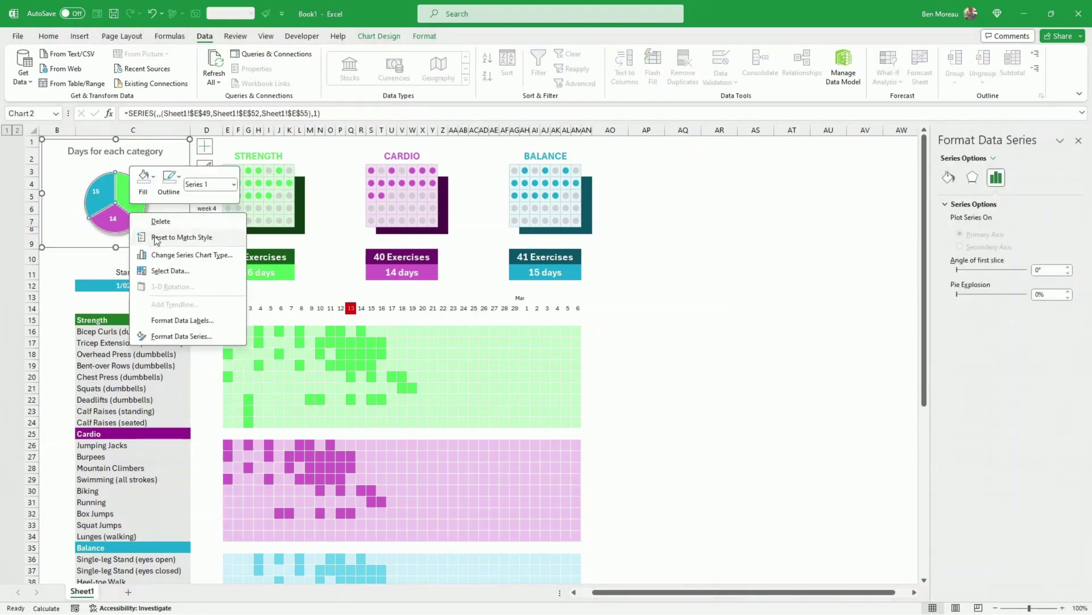
{"action": "left_click", "coordinate": [160, 270]}
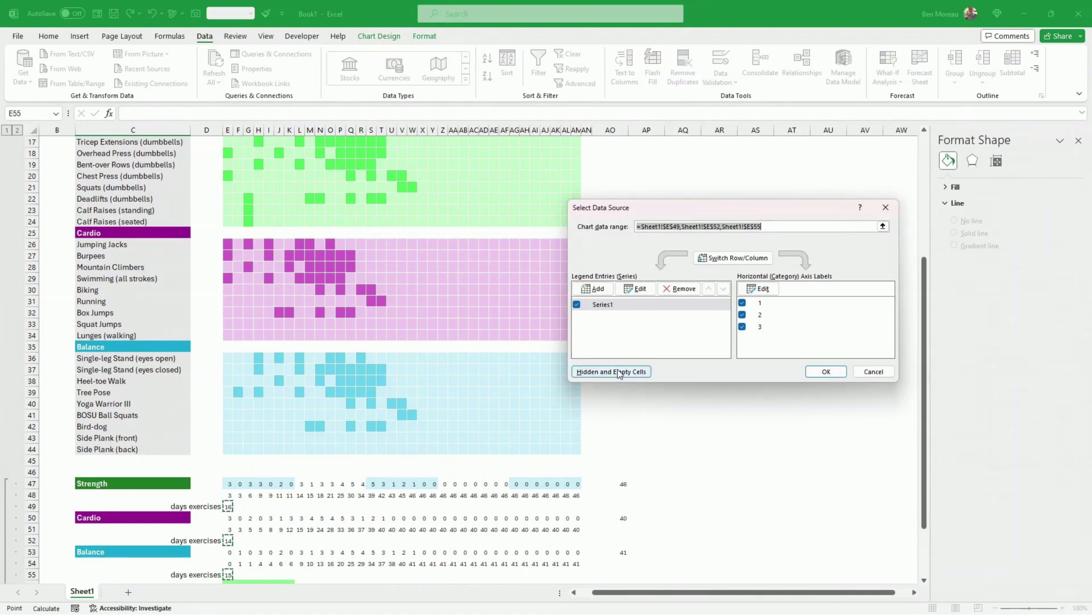
{"action": "left_click", "coordinate": [616, 372]}
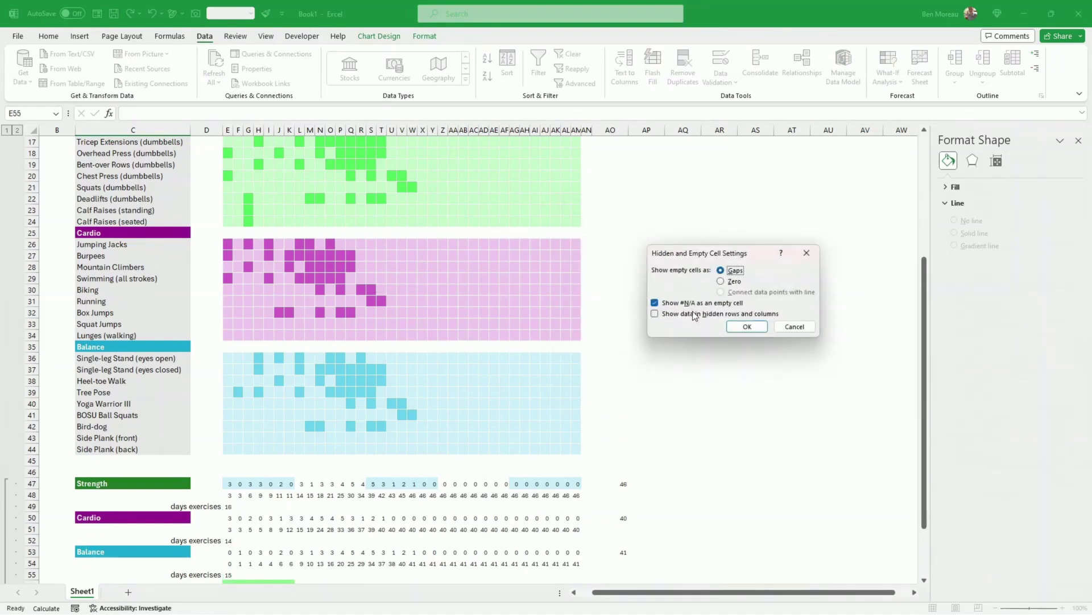
{"action": "left_click", "coordinate": [655, 313]}
{"action": "left_click", "coordinate": [738, 328]}
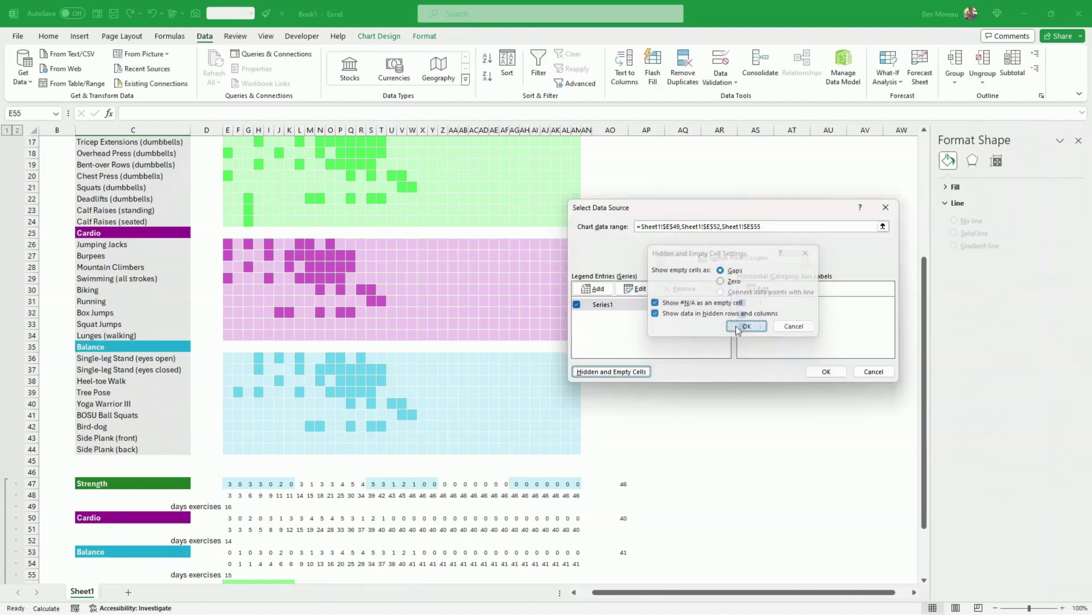
{"action": "left_click", "coordinate": [826, 372]}
Step: Collapse the grouped helper rows 47 to 60
{"action": "left_click", "coordinate": [242, 336]}
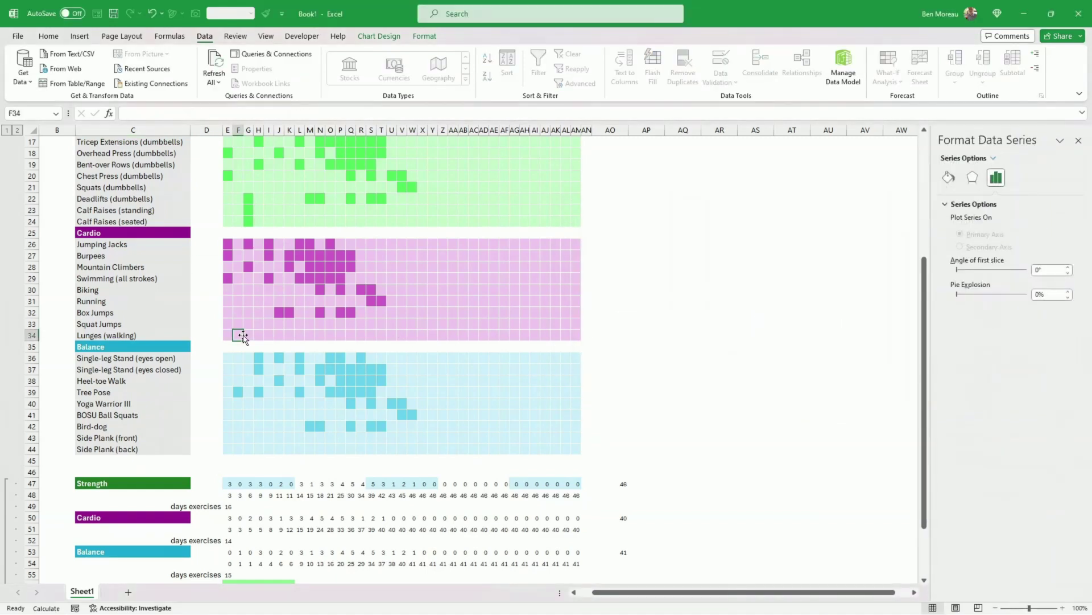
{"action": "scroll", "coordinate": [277, 355], "scroll_direction": "up", "scroll_amount": 5}
{"action": "scroll", "coordinate": [279, 344], "scroll_direction": "down", "scroll_amount": 7}
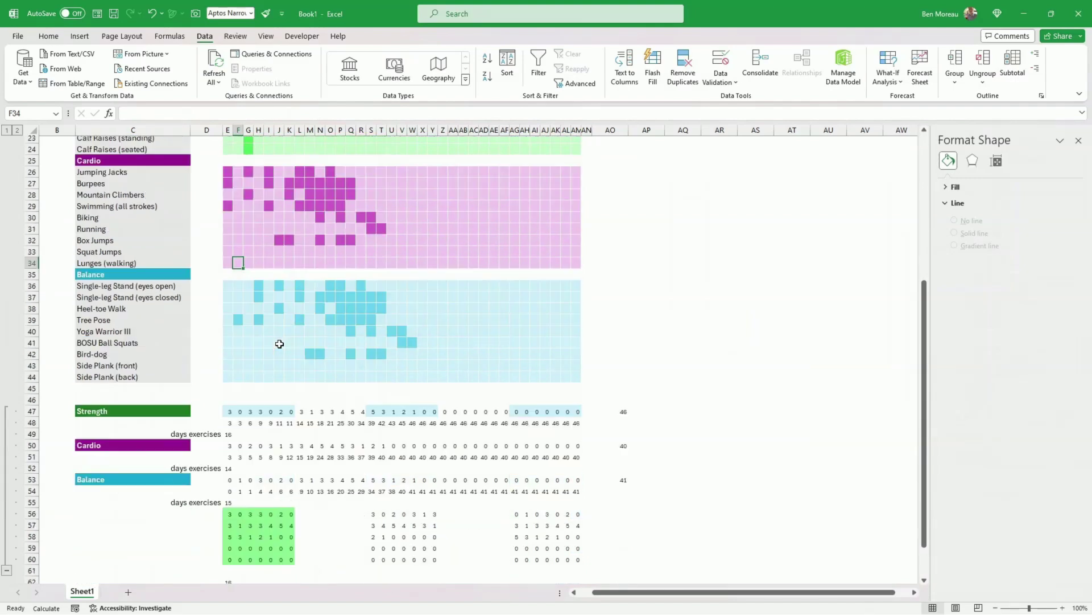
{"action": "scroll", "coordinate": [279, 344], "scroll_direction": "down", "scroll_amount": 4}
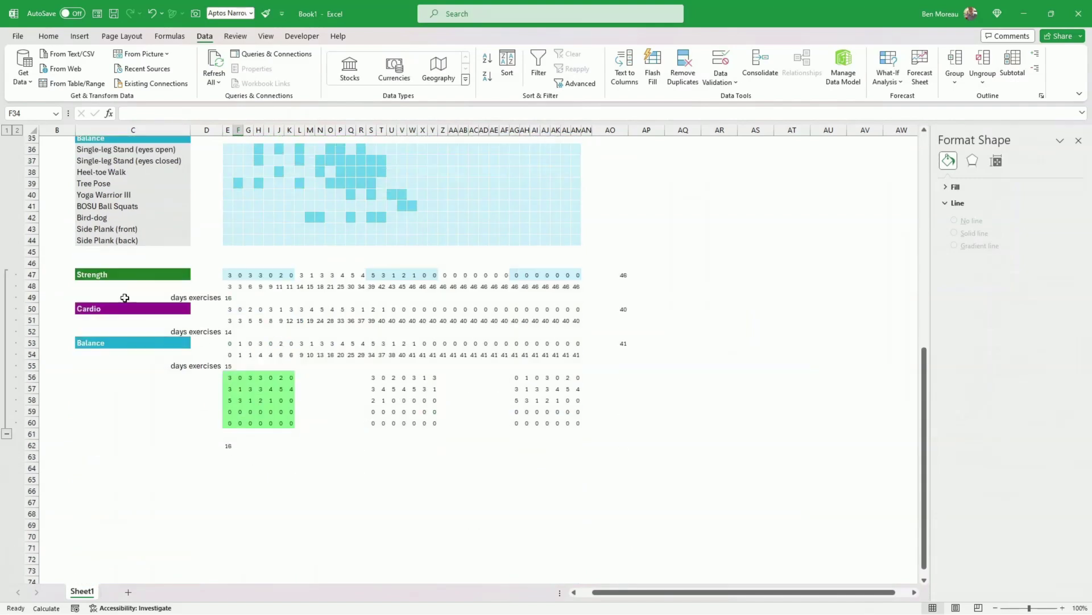
{"action": "left_click", "coordinate": [7, 432]}
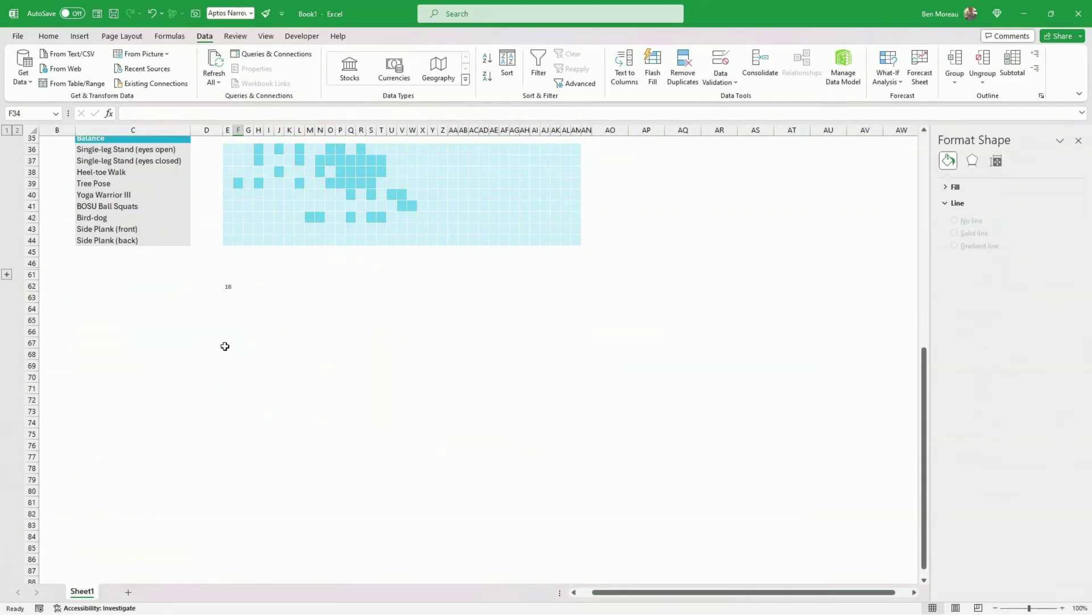
Step: Clear the leftover COUNTIF formula in E62, collapse the helper rows again and select the pie chart's slices
{"action": "left_click", "coordinate": [228, 289]}
{"action": "left_click", "coordinate": [7, 274]}
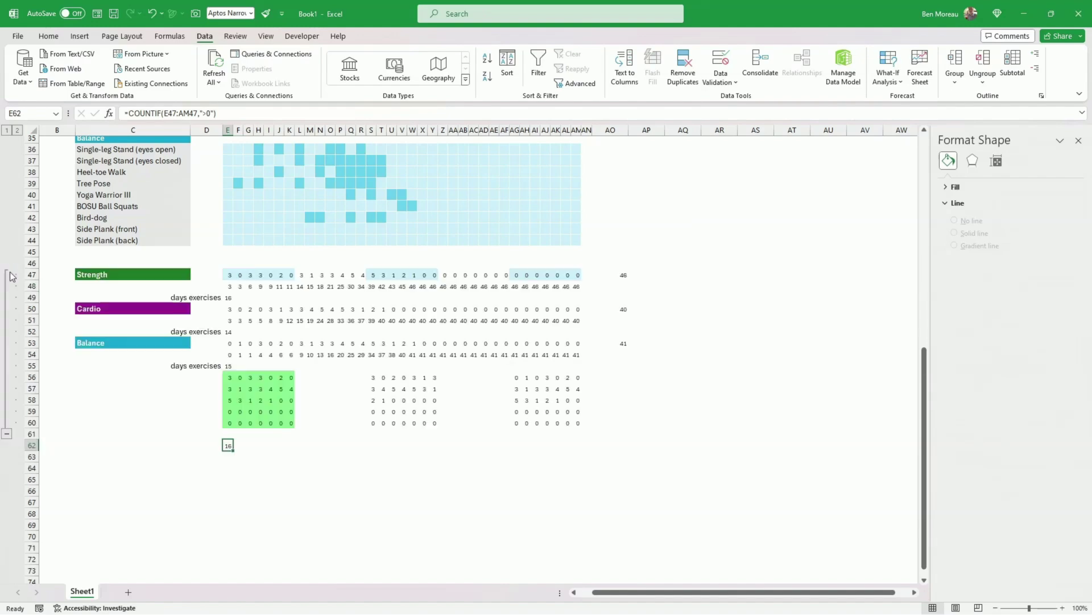
{"action": "key", "text": "Delete"}
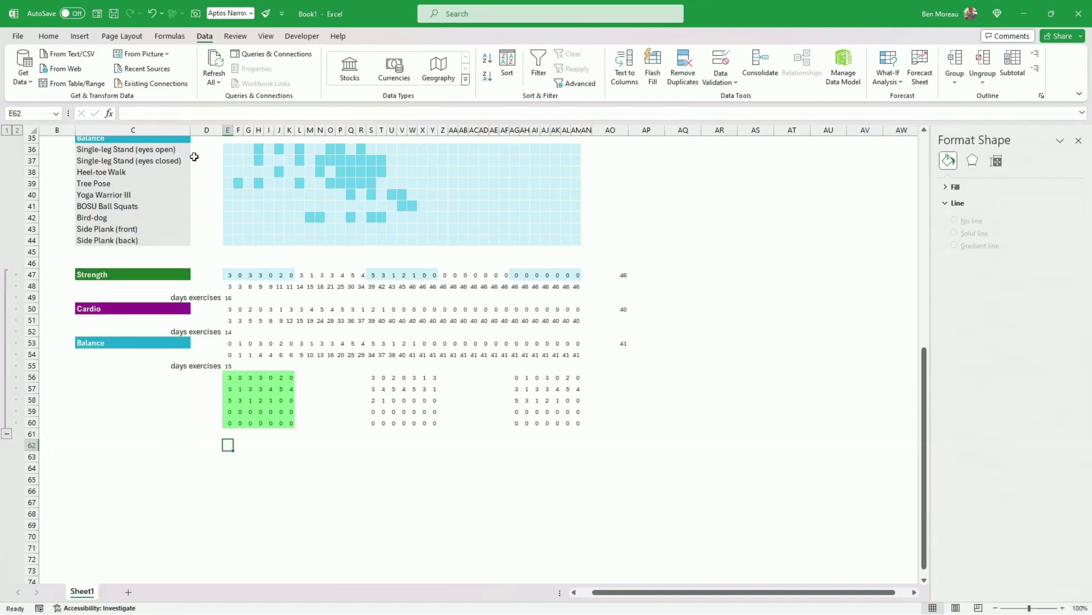
{"action": "left_click", "coordinate": [8, 435]}
{"action": "scroll", "coordinate": [244, 387], "scroll_direction": "up", "scroll_amount": 11}
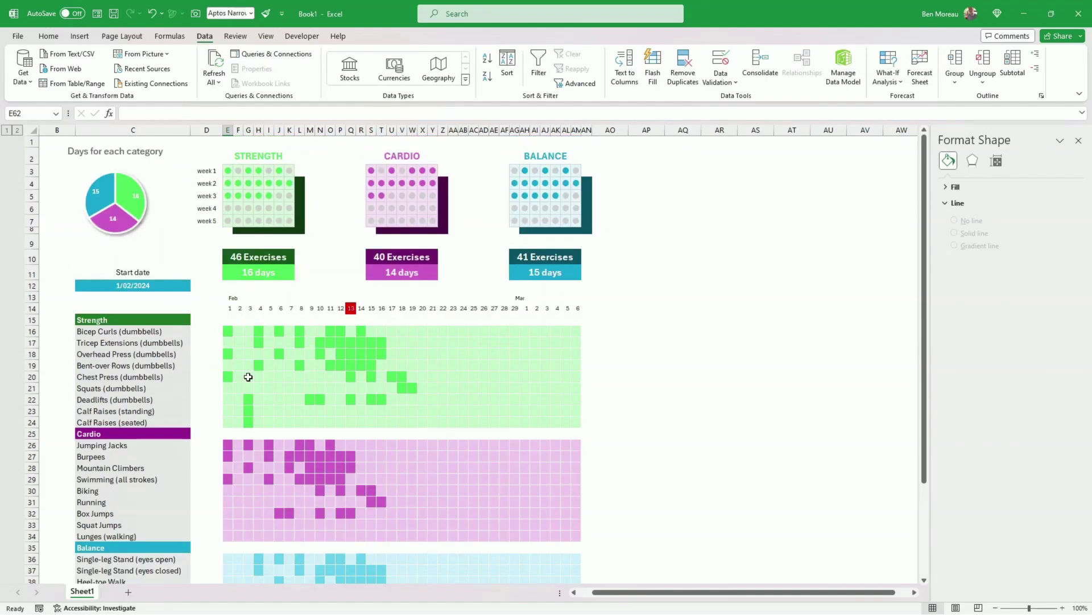
{"action": "left_click", "coordinate": [112, 207]}
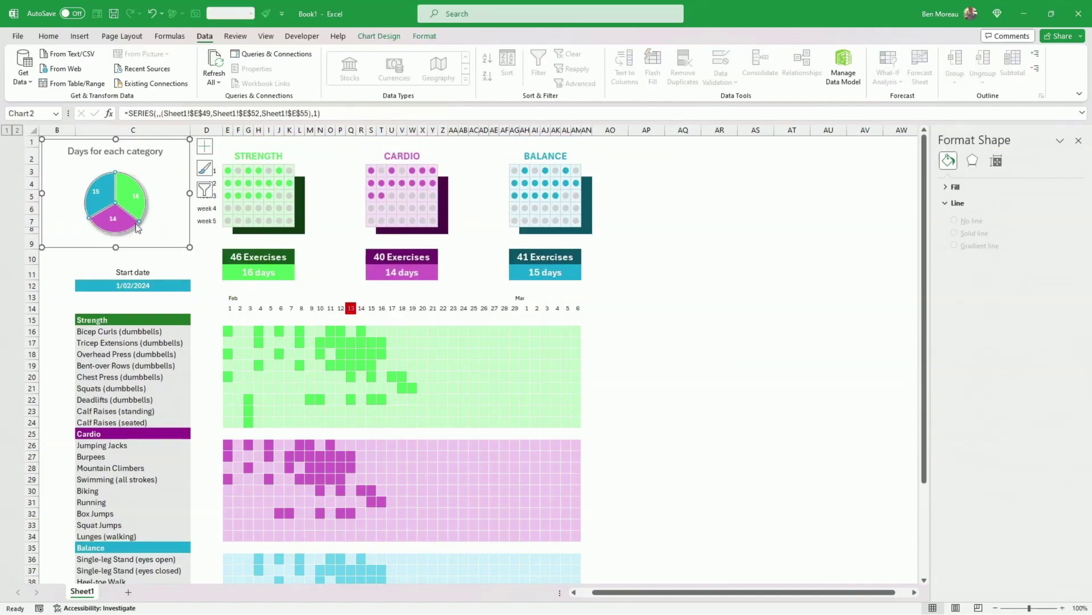
Step: Enlarge the pie chart slightly and expand the grouped helper rows 47 to 60
{"action": "left_click_drag", "start_coordinate": [188, 247], "coordinate": [198, 254]}
{"action": "left_click", "coordinate": [673, 341]}
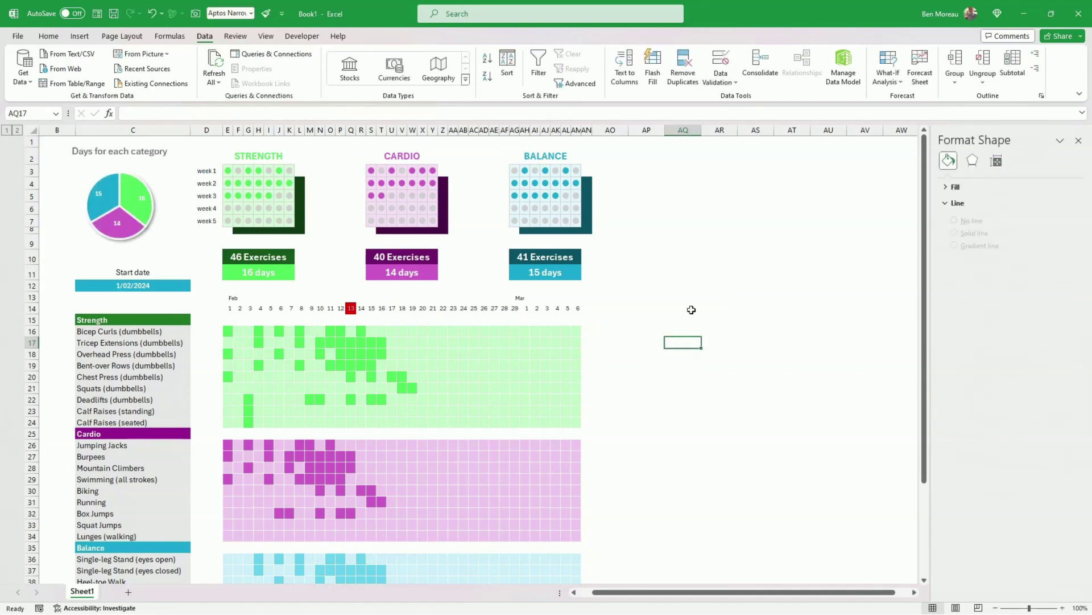
{"action": "scroll", "coordinate": [681, 284], "scroll_direction": "down", "scroll_amount": 5}
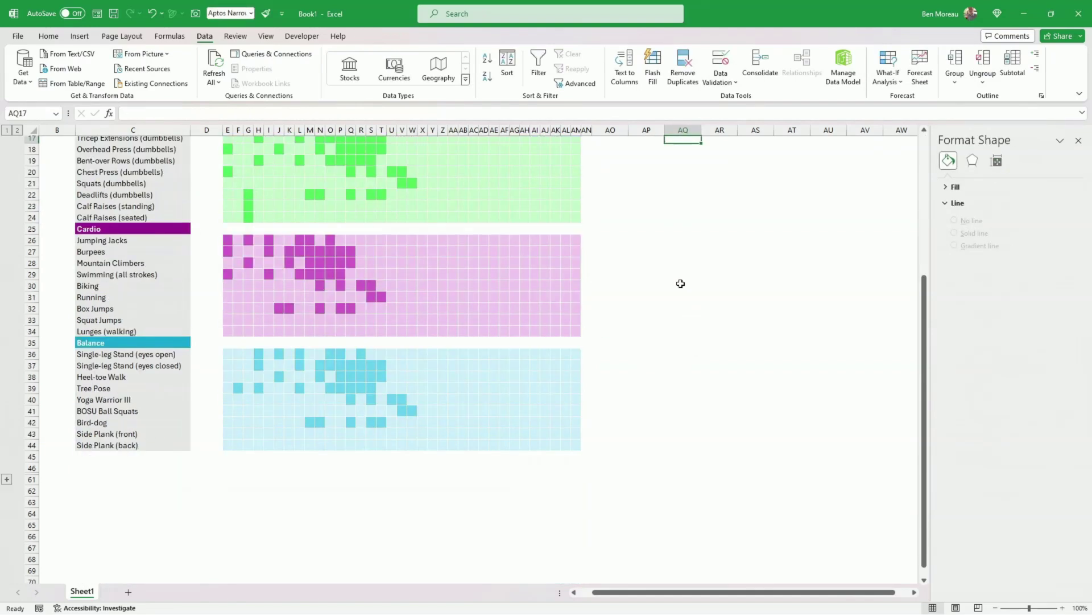
{"action": "left_click", "coordinate": [7, 477]}
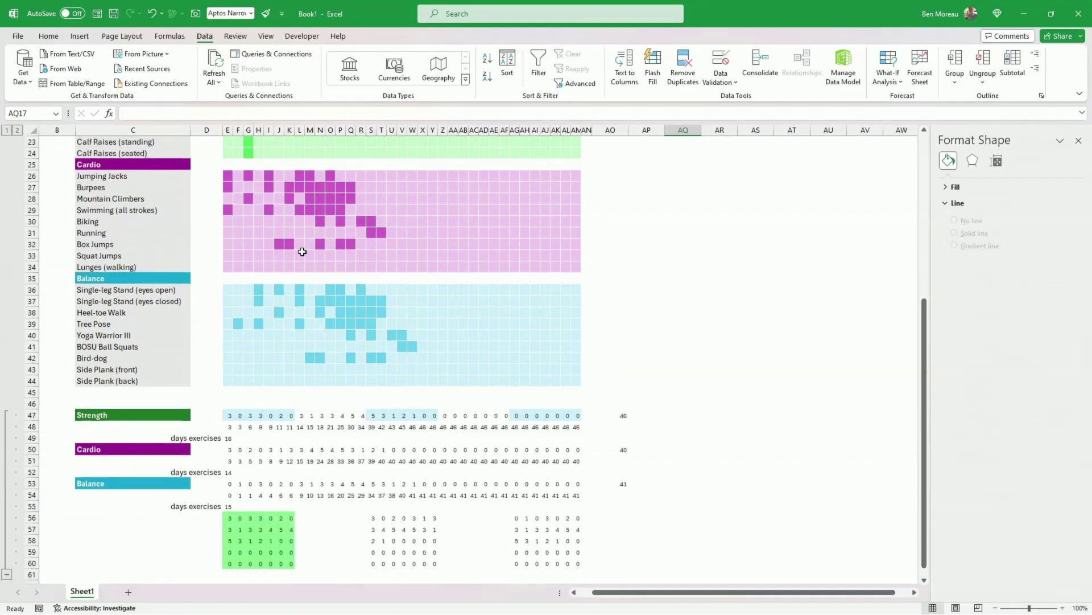
Step: Enter the formula =E47+E50+E53 in E62 to add up the first day's exercises across all three categories
{"action": "scroll", "coordinate": [248, 175], "scroll_direction": "up", "scroll_amount": 3}
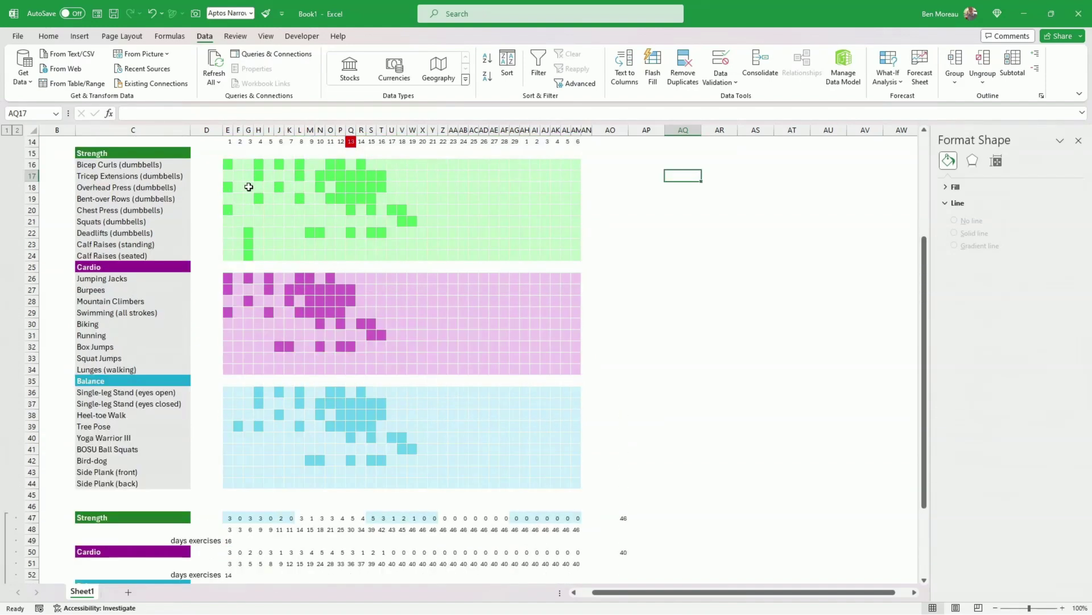
{"action": "left_click_drag", "start_coordinate": [235, 165], "coordinate": [235, 372]}
{"action": "scroll", "coordinate": [240, 397], "scroll_direction": "down", "scroll_amount": 4}
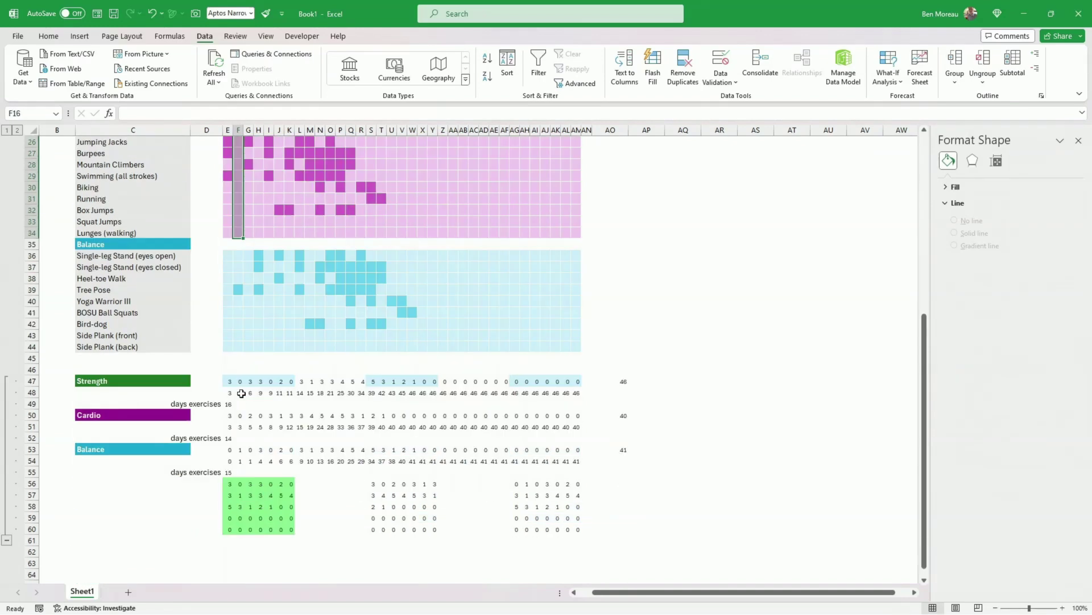
{"action": "left_click", "coordinate": [231, 553]}
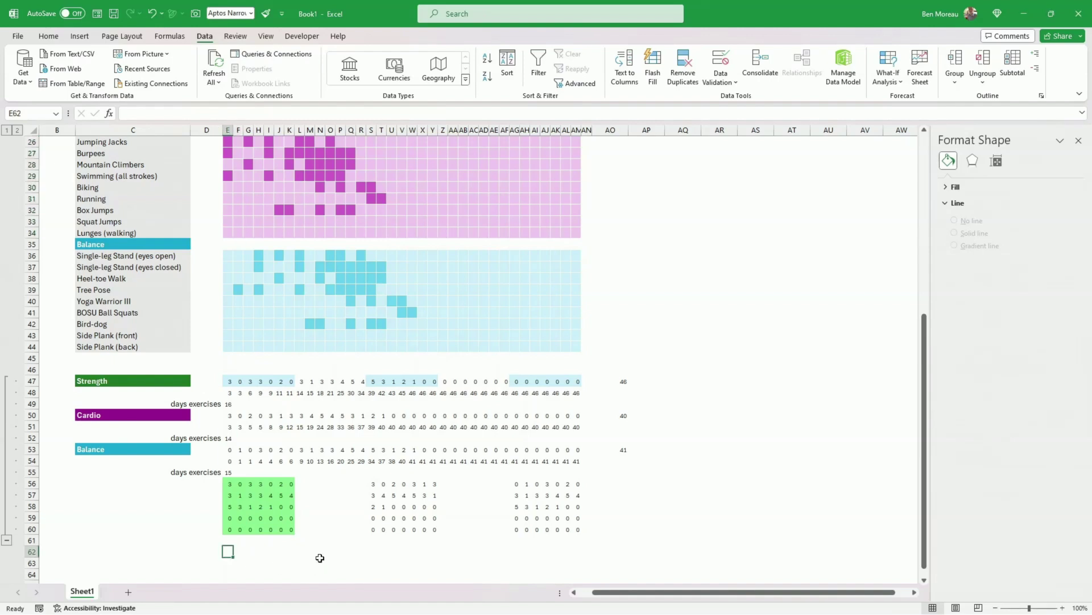
{"action": "type", "text": "="}
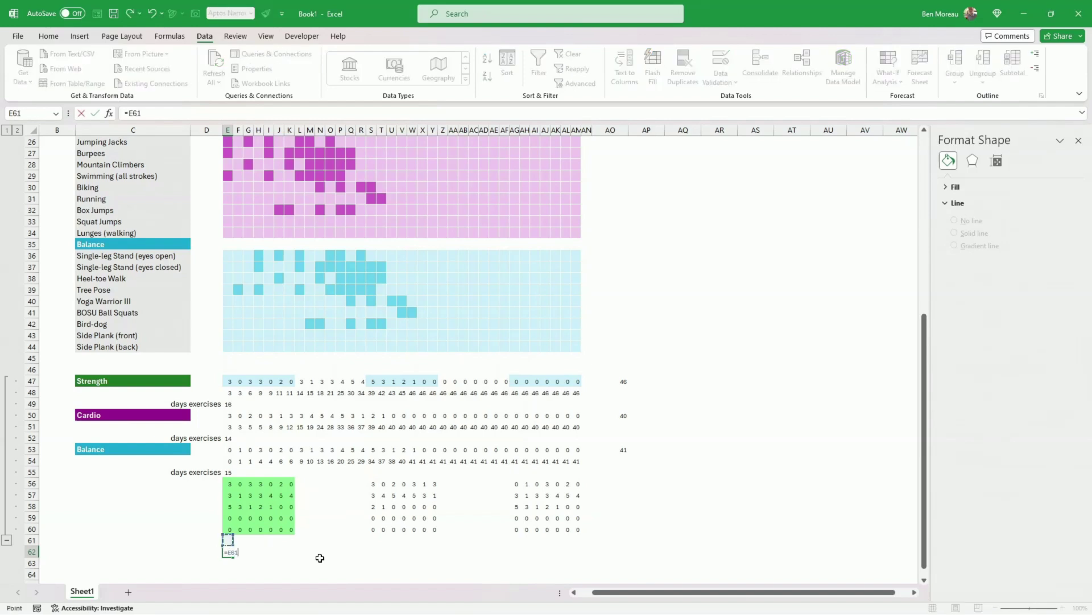
{"action": "key", "text": "Up"}
{"action": "key", "text": "Up"}
{"action": "key", "text": "Up"}
{"action": "key", "text": "Up"}
{"action": "key", "text": "Up"}
{"action": "key", "text": "Up"}
{"action": "key", "text": "Up"}
{"action": "key", "text": "Up"}
{"action": "key", "text": "Up"}
{"action": "key", "text": "Up"}
{"action": "key", "text": "Up"}
{"action": "key", "text": "Up"}
{"action": "key", "text": "Up"}
{"action": "key", "text": "Up"}
{"action": "key", "text": "Up"}
{"action": "type", "text": "+"}
{"action": "key", "text": "Up"}
{"action": "key", "text": "Up"}
{"action": "key", "text": "Up"}
{"action": "key", "text": "Up"}
{"action": "key", "text": "Up"}
{"action": "key", "text": "Up"}
{"action": "key", "text": "Up"}
{"action": "key", "text": "Up"}
{"action": "key", "text": "Up"}
{"action": "key", "text": "Up"}
{"action": "key", "text": "Up"}
{"action": "key", "text": "Up"}
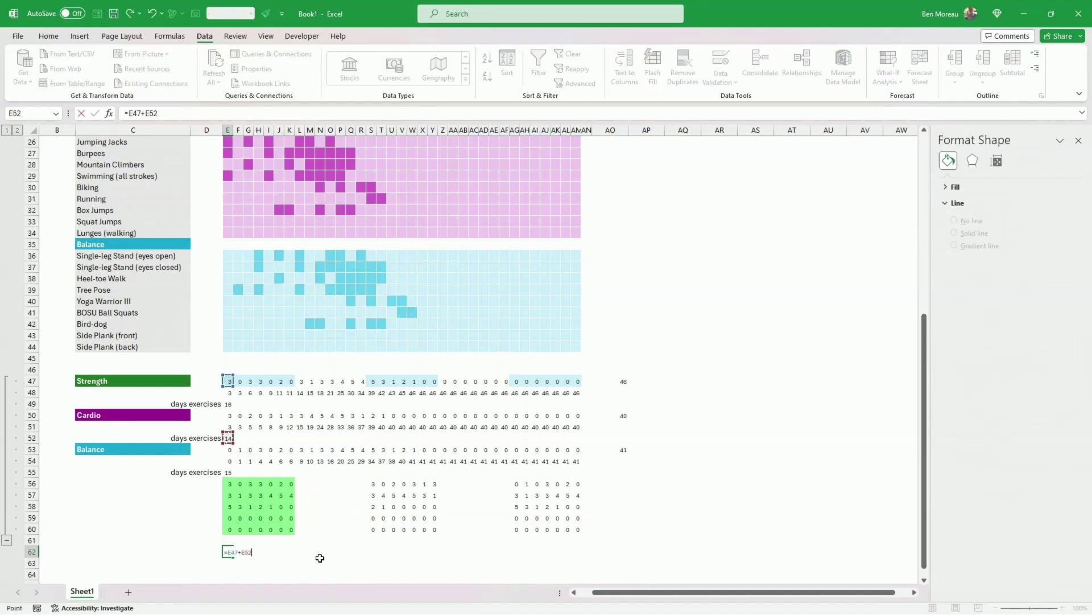
{"action": "type", "text": "+"}
{"action": "key", "text": "Up"}
{"action": "key", "text": "Up"}
{"action": "key", "text": "Up"}
{"action": "key", "text": "Up"}
{"action": "key", "text": "Up"}
{"action": "key", "text": "Up"}
{"action": "key", "text": "Up"}
{"action": "key", "text": "Up"}
{"action": "key", "text": "Up"}
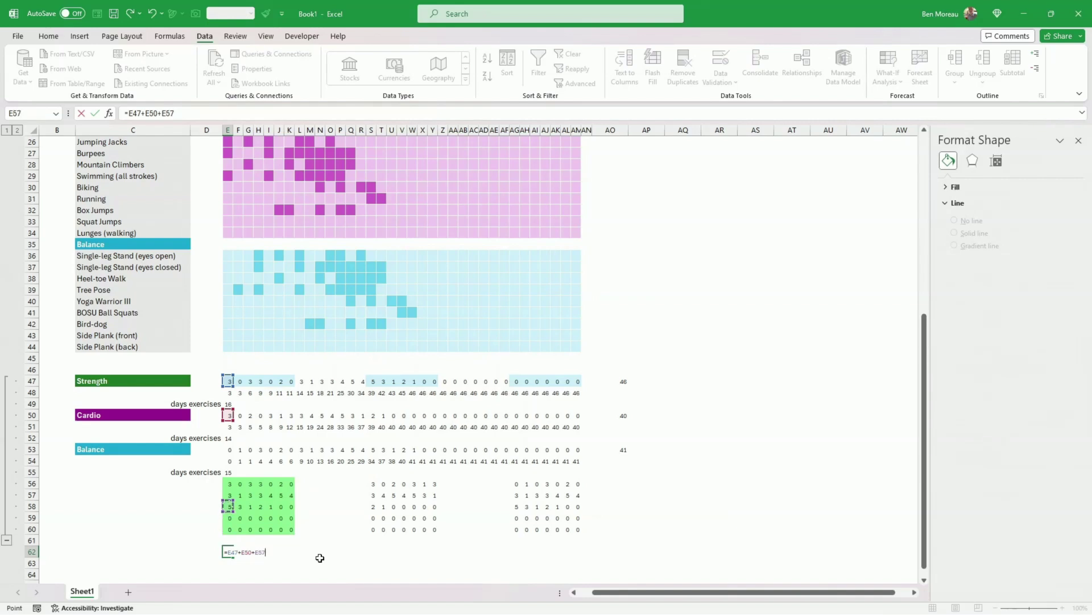
{"action": "key", "text": "ctrl+Return"}
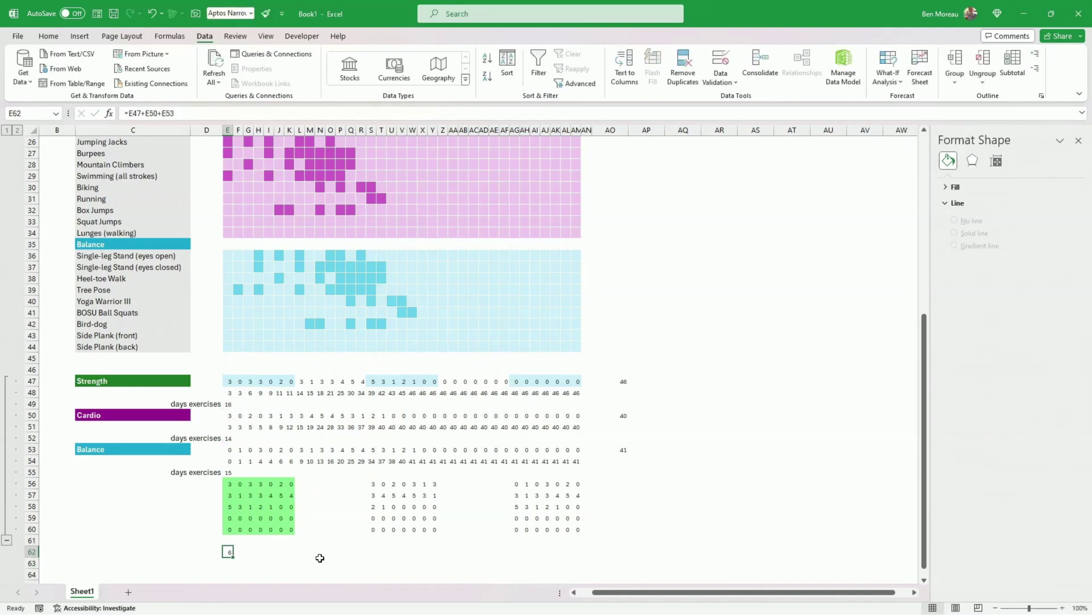
Step: Fill the E62 daily sum across to AM62 and clear the Tree Pose mark for day 2 in F39
{"action": "left_click_drag", "start_coordinate": [233, 557], "coordinate": [583, 577]}
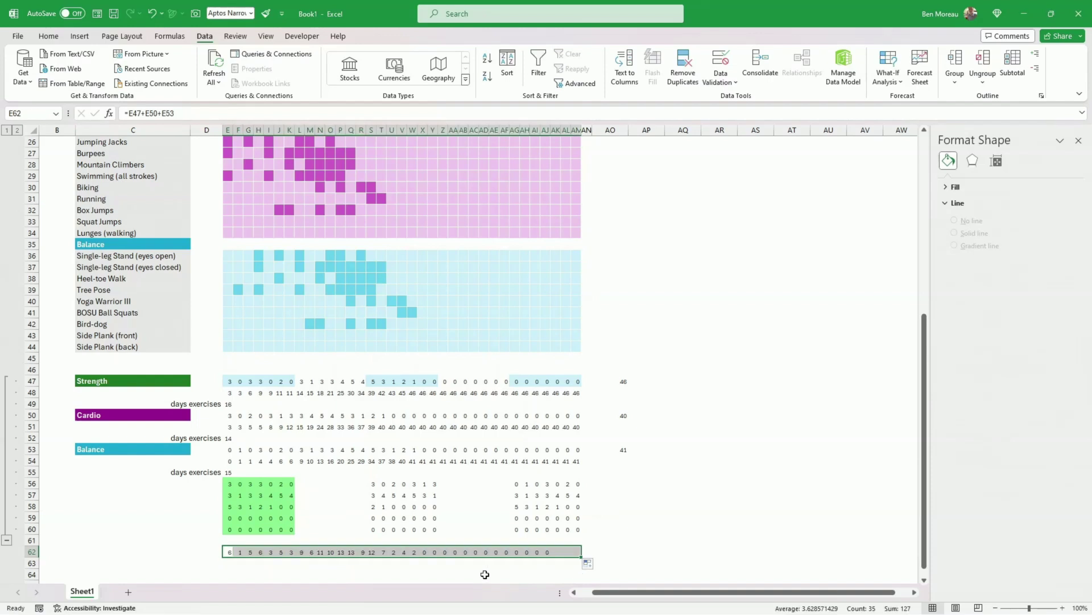
{"action": "left_click", "coordinate": [229, 564]}
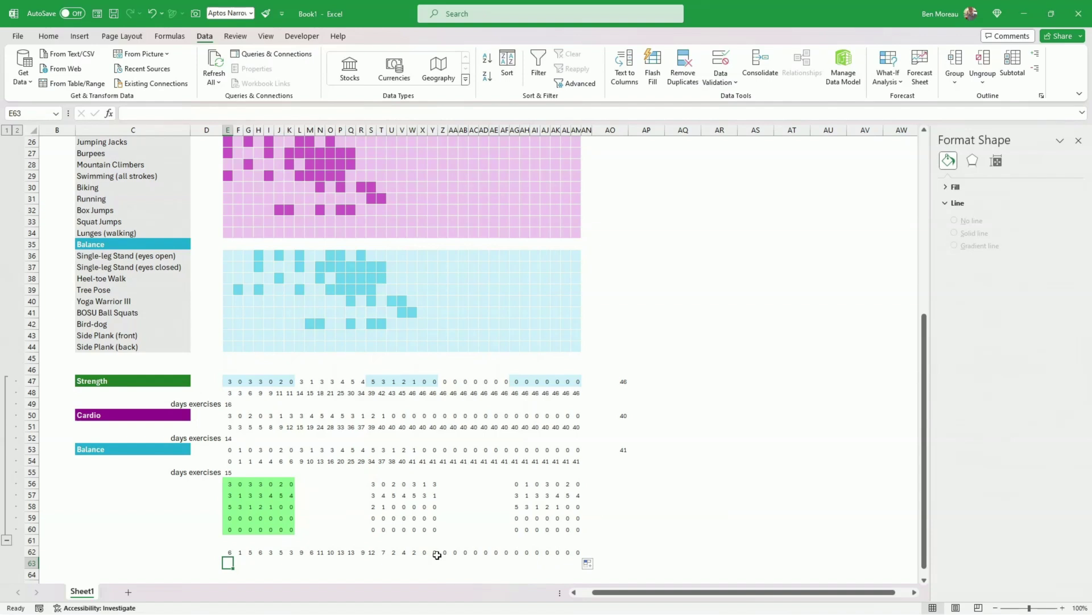
{"action": "left_click", "coordinate": [238, 288]}
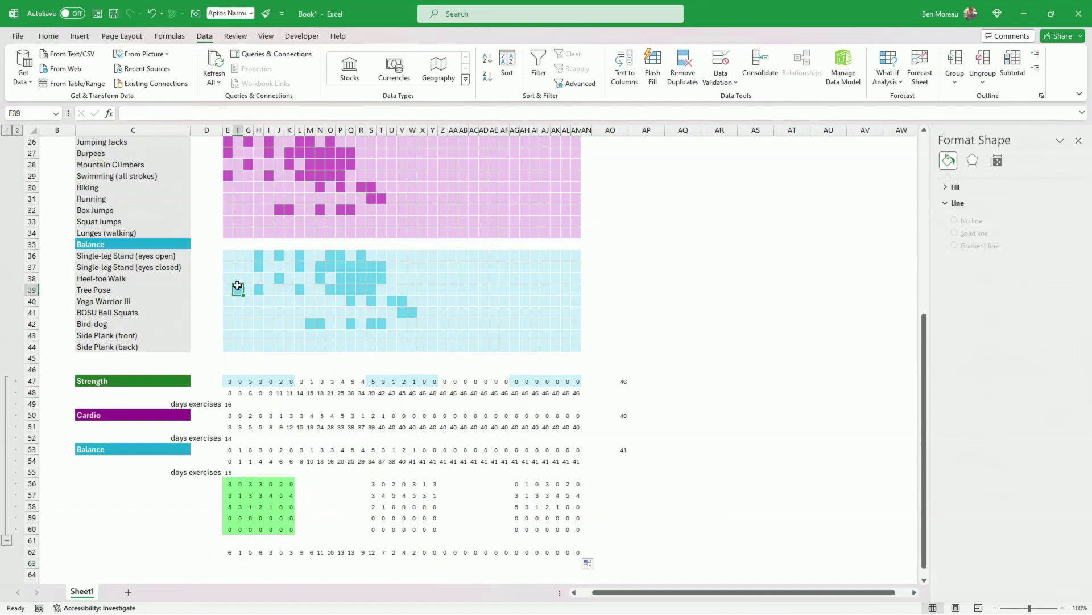
{"action": "key", "text": "Delete"}
Step: Enter =COUNTIF(E62:AM62,">0") in E63 to count the days with any exercise
{"action": "left_click", "coordinate": [229, 552]}
{"action": "left_click", "coordinate": [229, 563]}
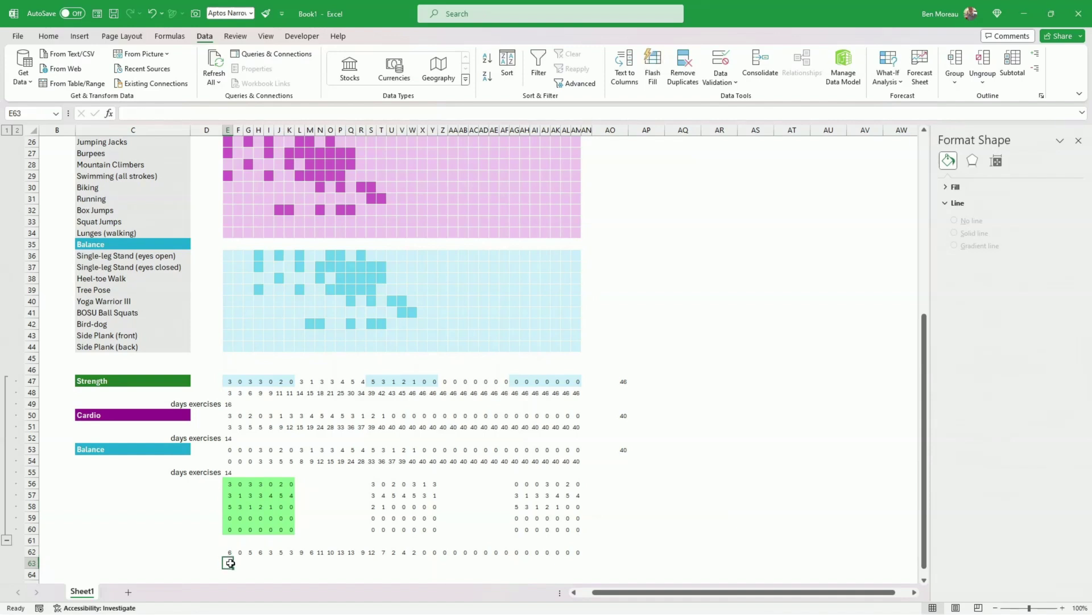
{"action": "type", "text": "=c"}
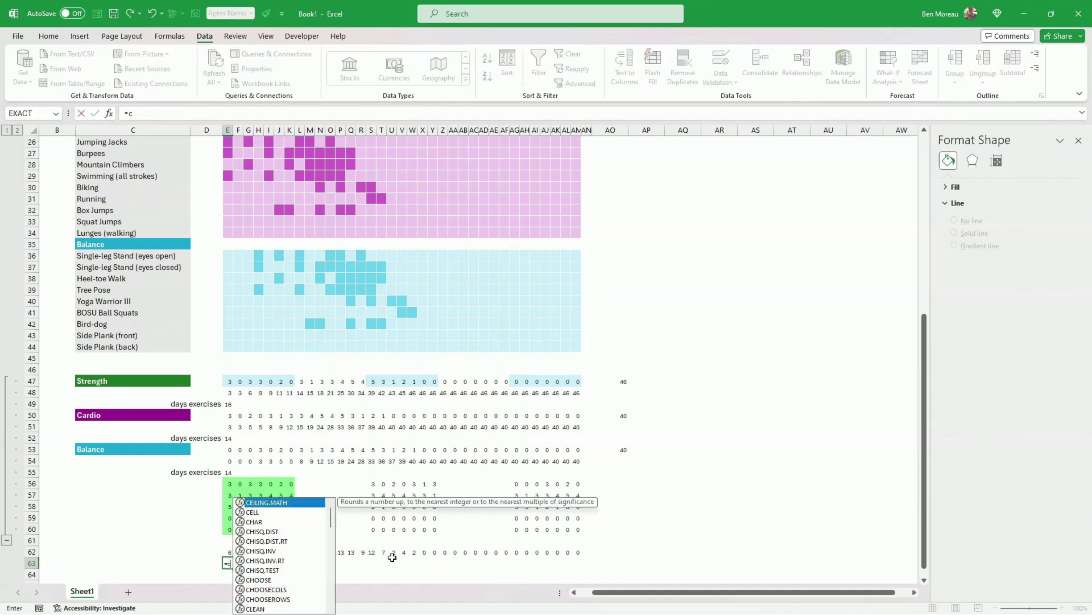
{"action": "type", "text": "ountif("}
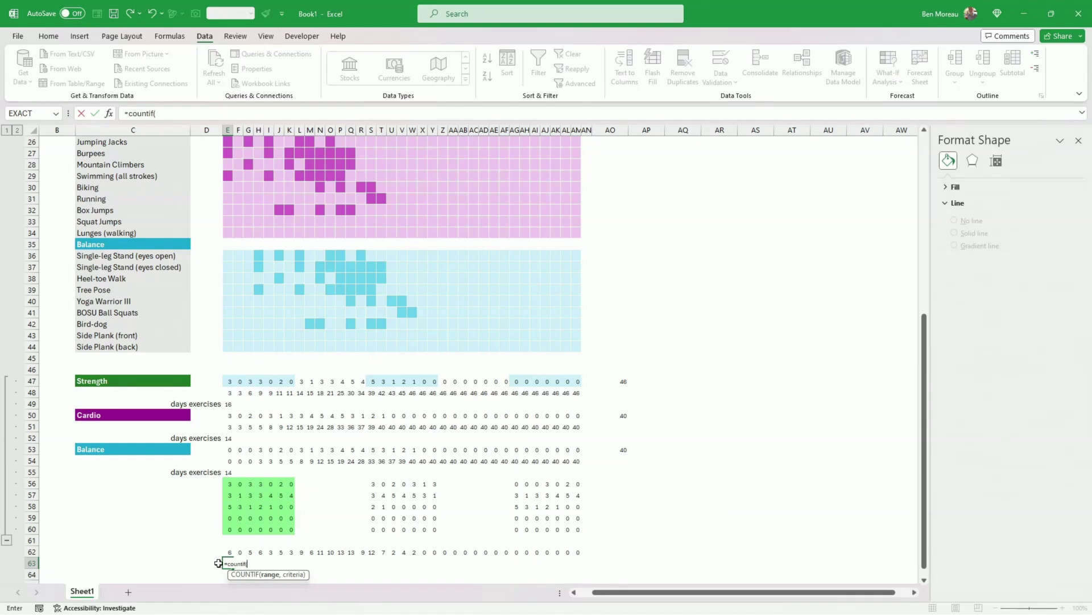
{"action": "left_click_drag", "start_coordinate": [227, 551], "coordinate": [578, 553]}
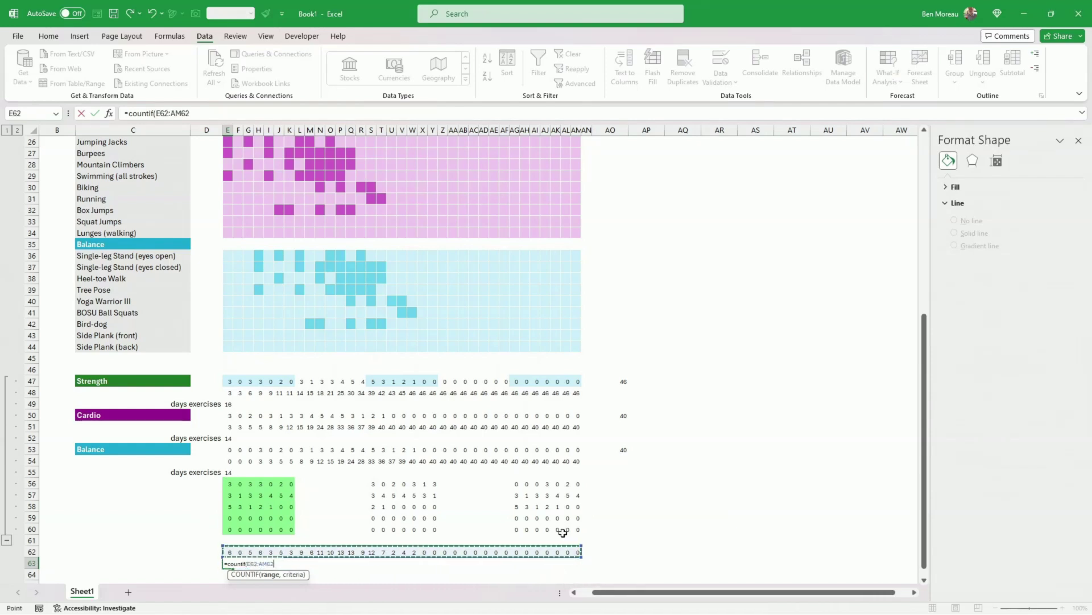
{"action": "type", "text": ",\">0"}
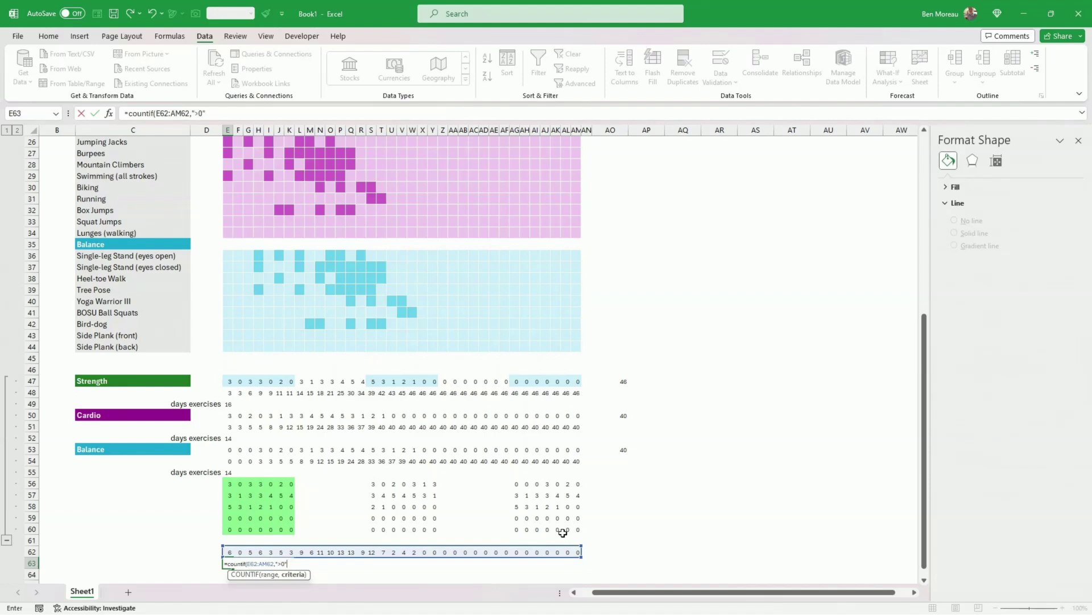
{"action": "type", "text": "\")"}
{"action": "key", "text": "ctrl+Return"}
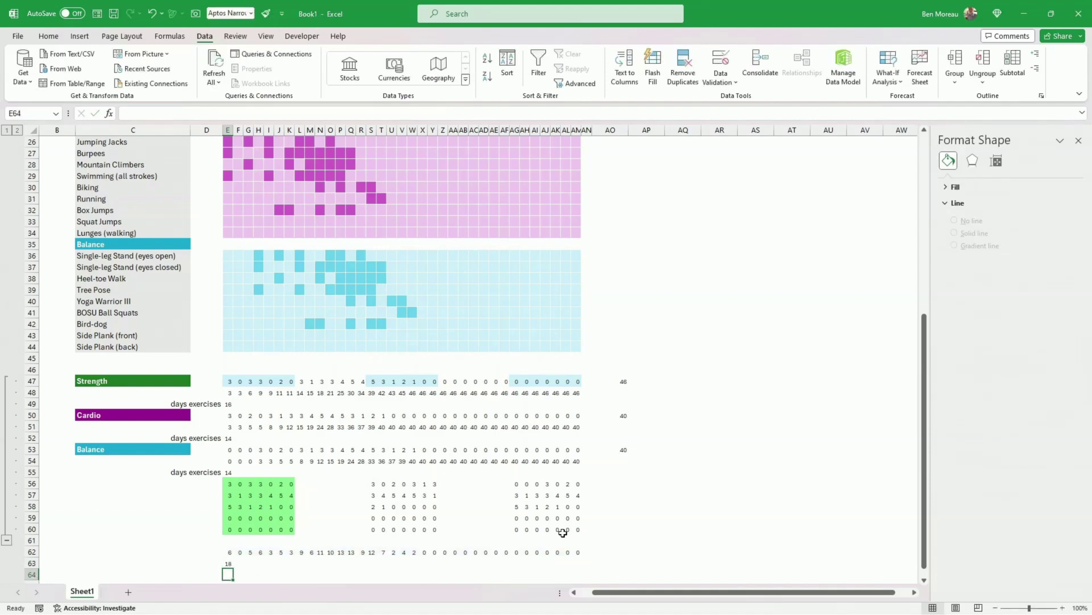
Step: Move the pie chart slightly up and to the right so it sits centred above the Start date label
{"action": "scroll", "coordinate": [481, 495], "scroll_direction": "up", "scroll_amount": 8}
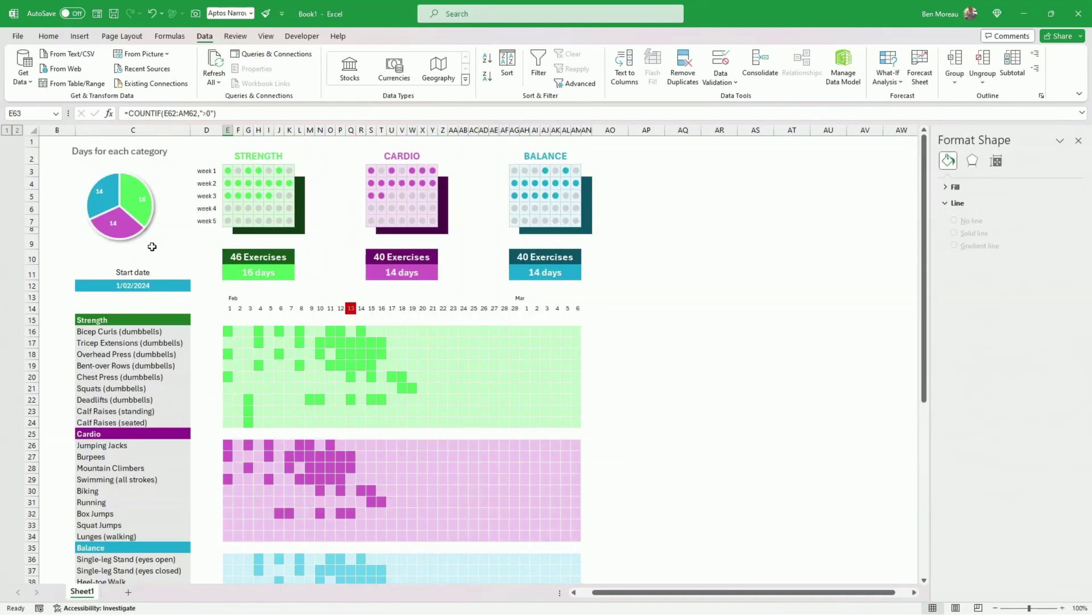
{"action": "left_click", "coordinate": [155, 239]}
{"action": "left_click", "coordinate": [152, 219]}
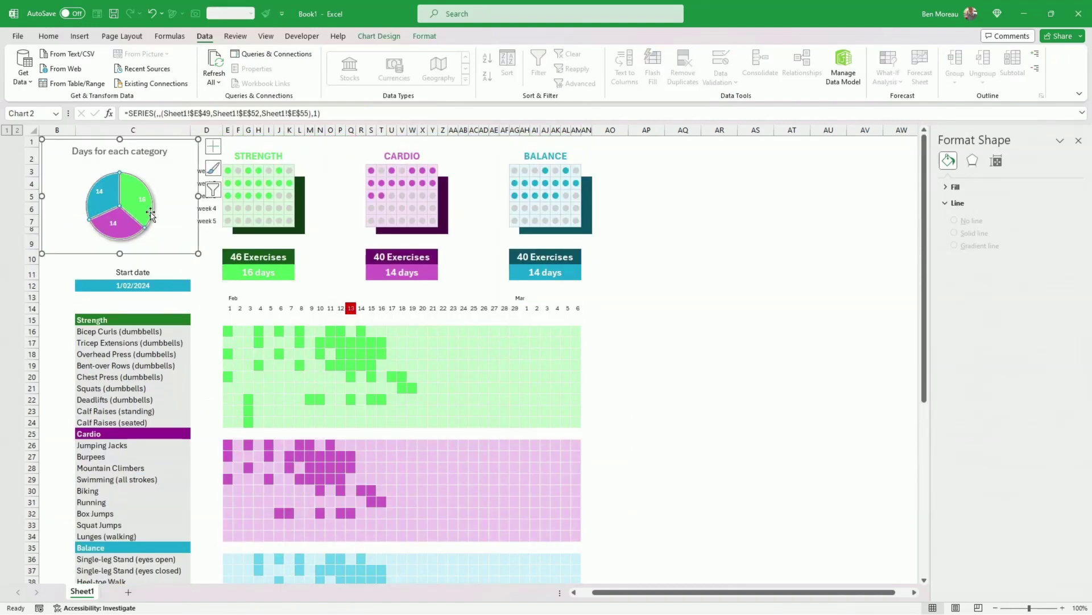
{"action": "left_click_drag", "start_coordinate": [163, 255], "coordinate": [162, 250]}
Step: Enter the formula =E63&"days of exercises" in C10, between the pie chart and the Start date label
{"action": "left_click", "coordinate": [157, 257]}
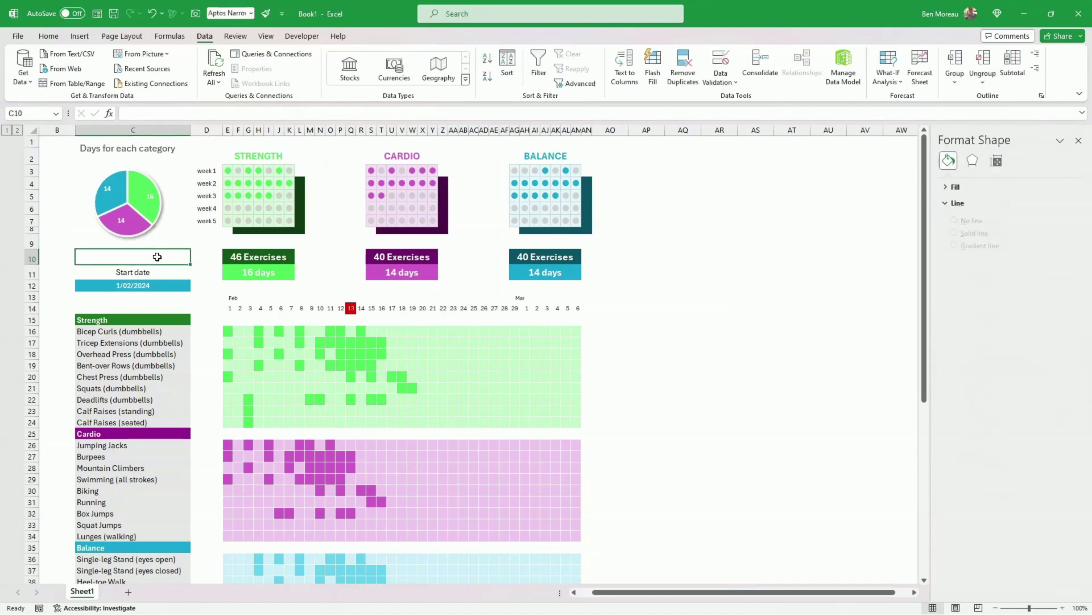
{"action": "type", "text": "="}
{"action": "scroll", "coordinate": [182, 285], "scroll_direction": "down", "scroll_amount": 10}
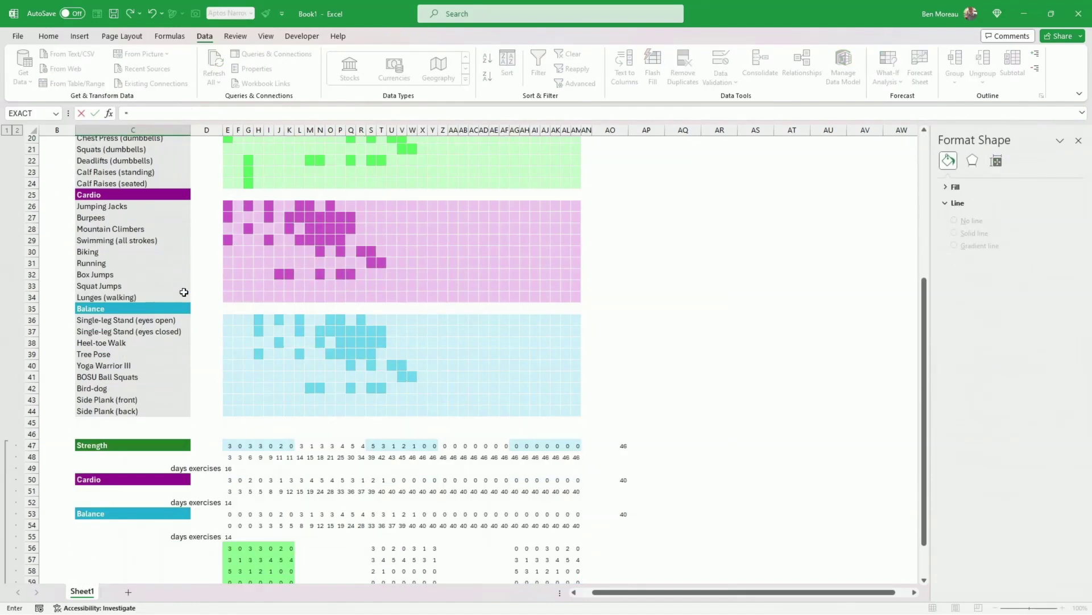
{"action": "left_click", "coordinate": [234, 491]}
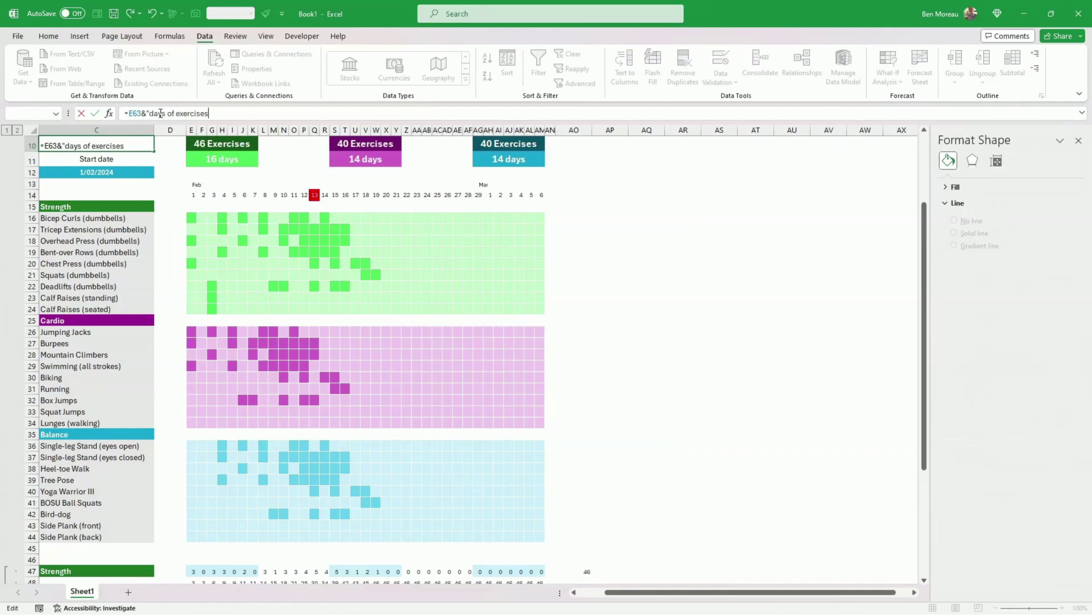
{"action": "type", "text": "\""}
{"action": "key", "text": "Return"}
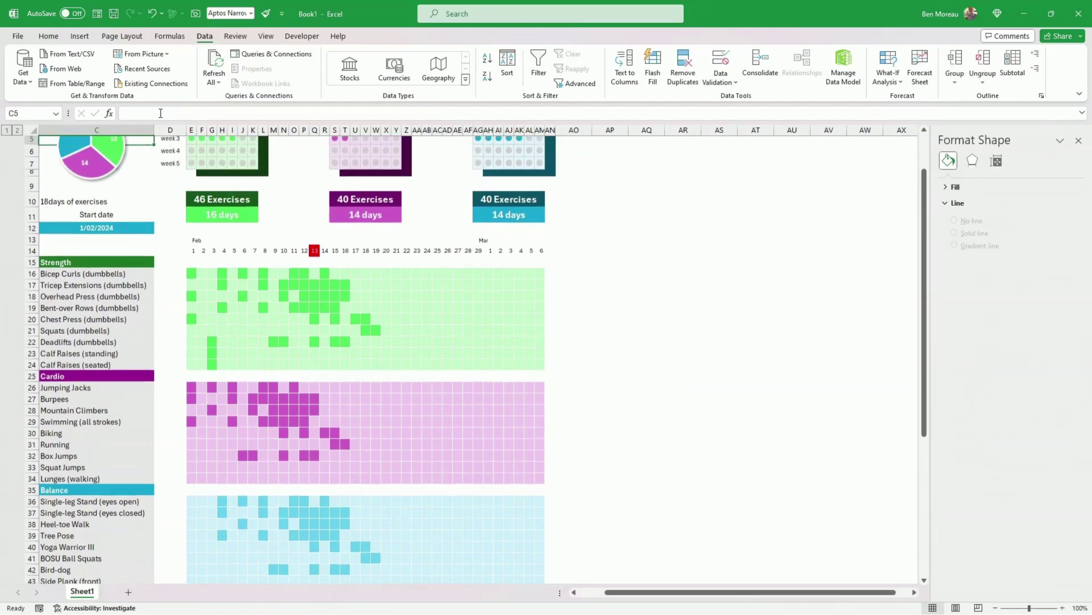
Step: Give the exercise days label in C10 a white font and a dark red fill
{"action": "key", "text": "Down"}
{"action": "key", "text": "Down"}
{"action": "key", "text": "Down"}
{"action": "key", "text": "Down"}
{"action": "key", "text": "Down"}
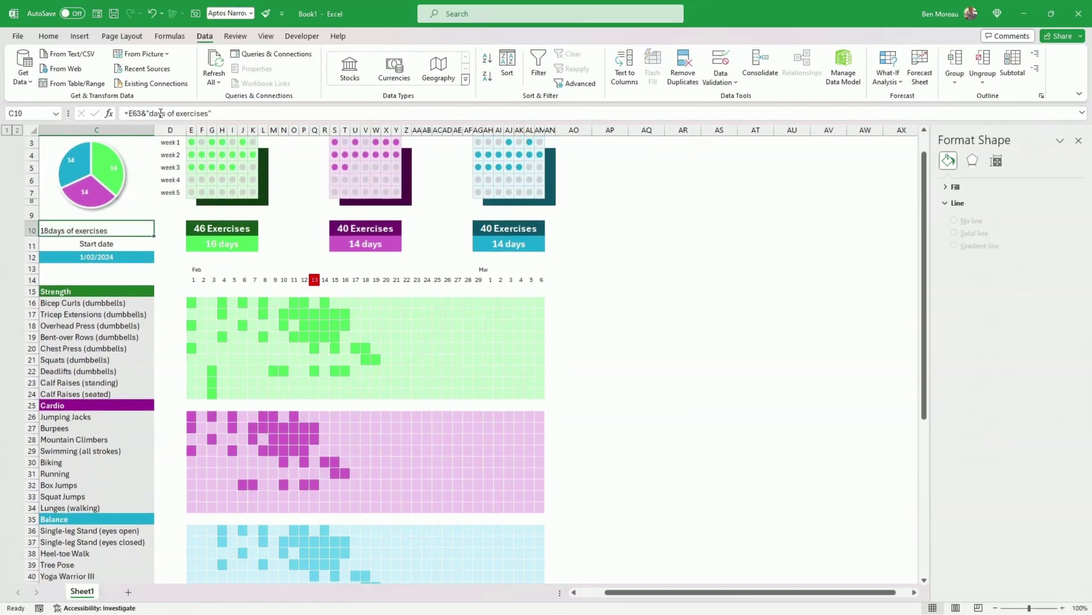
{"action": "left_click", "coordinate": [50, 37]}
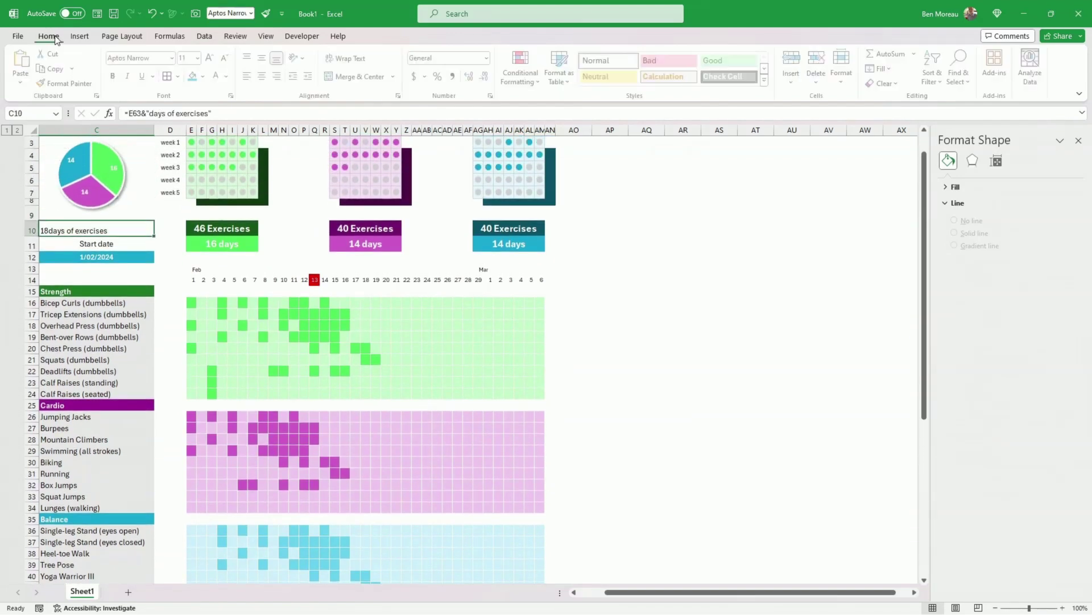
{"action": "left_click", "coordinate": [220, 77]}
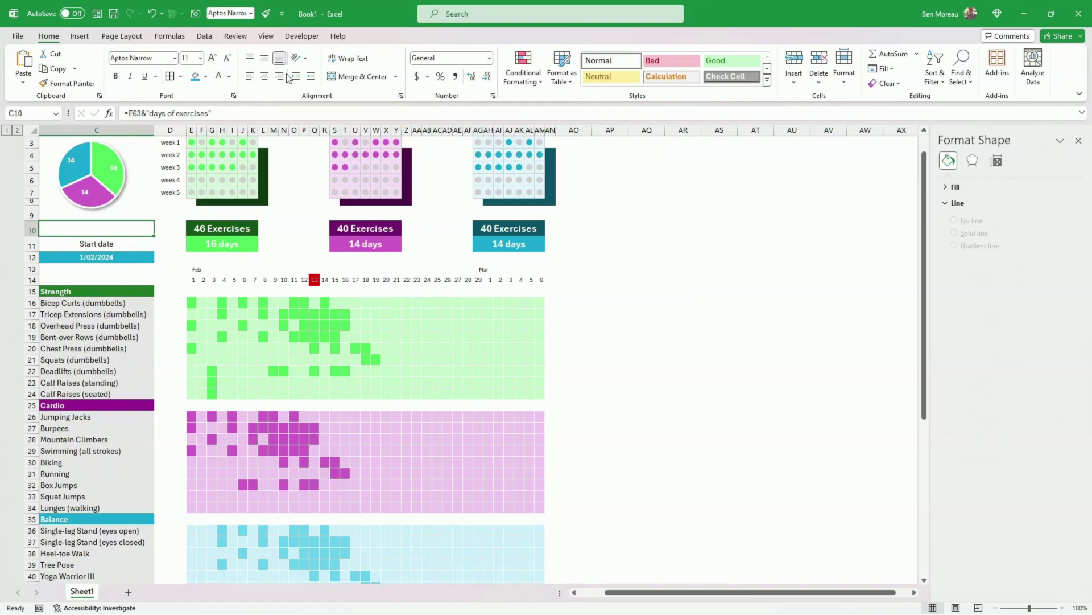
{"action": "left_click", "coordinate": [265, 77]}
{"action": "left_click", "coordinate": [206, 77]}
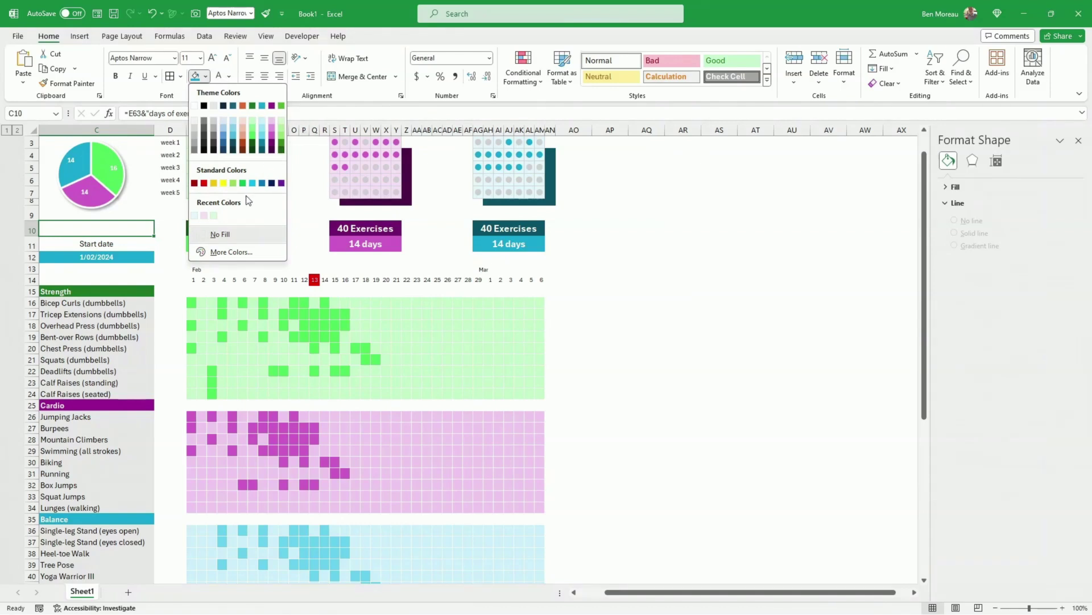
{"action": "left_click", "coordinate": [194, 183]}
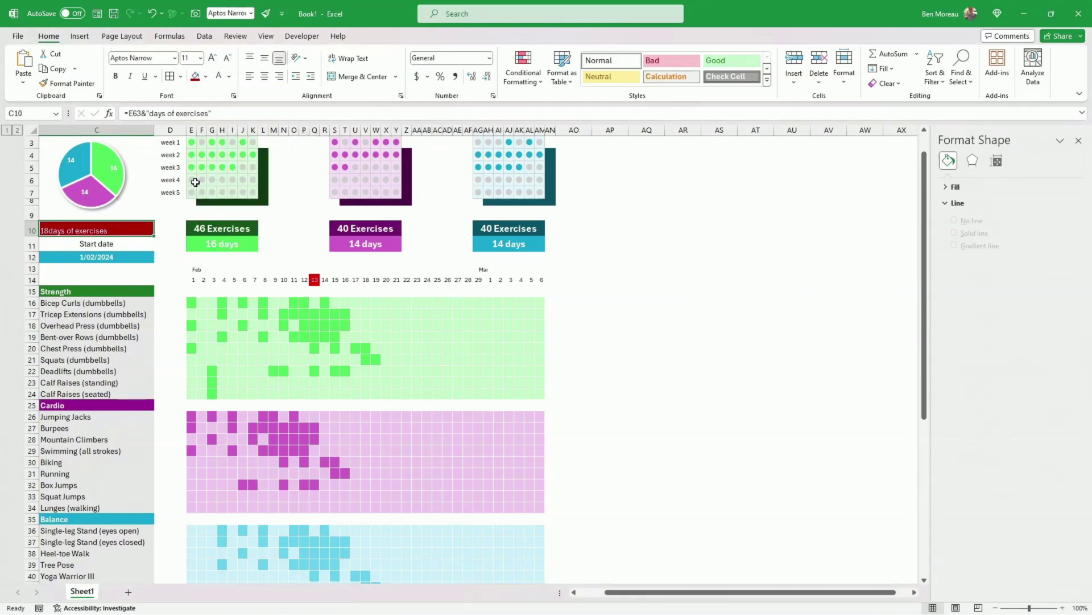
Step: Make the C10 label bold, centre it horizontally and vertically, and add a space before "days" in its formula
{"action": "left_click", "coordinate": [116, 78]}
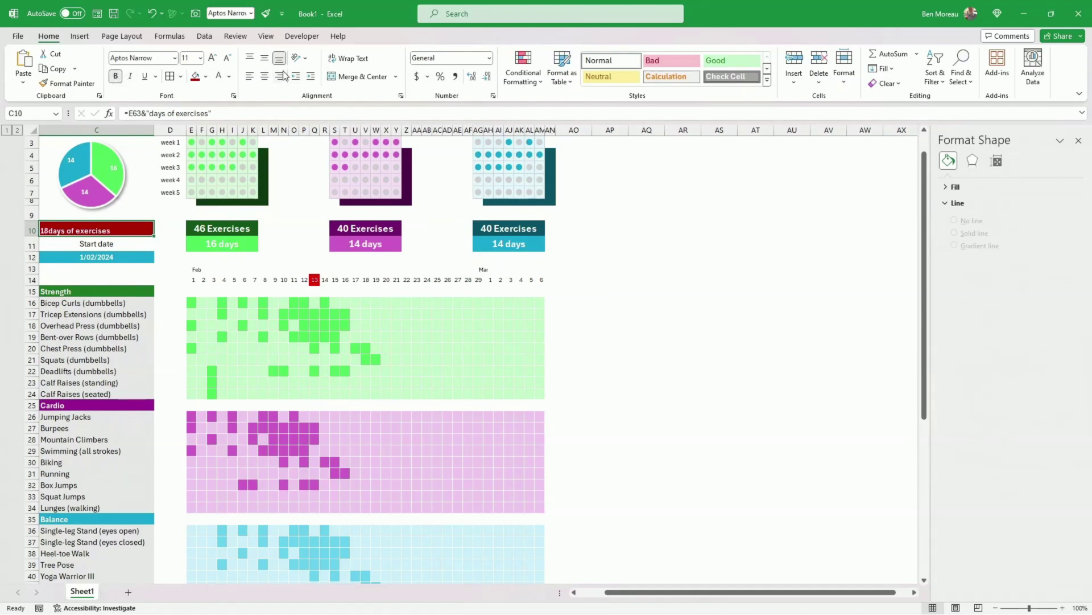
{"action": "left_click", "coordinate": [263, 80]}
{"action": "left_click", "coordinate": [264, 57]}
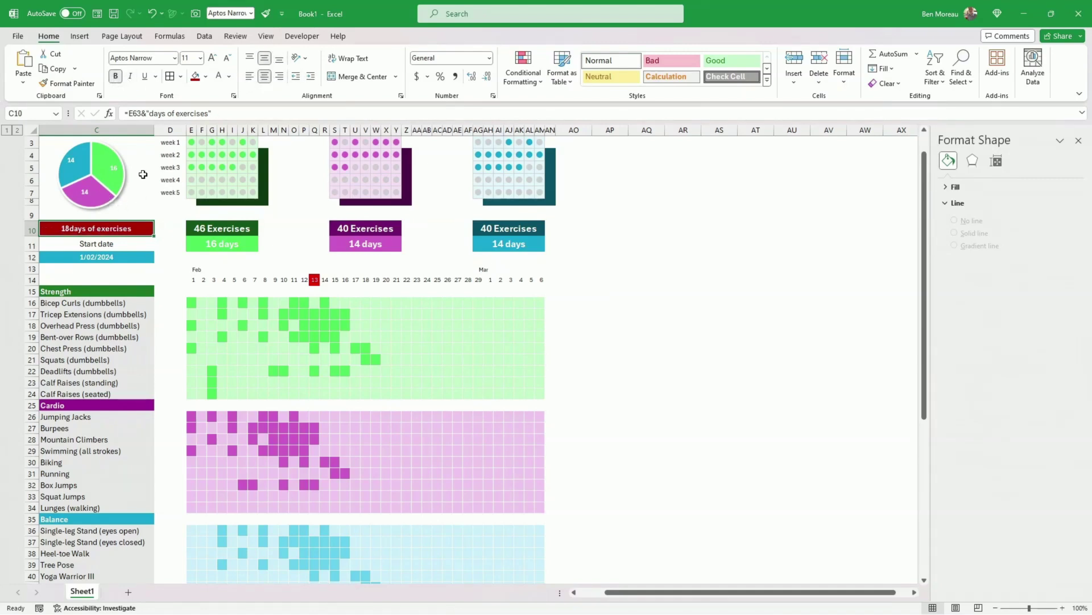
{"action": "left_click", "coordinate": [149, 114]}
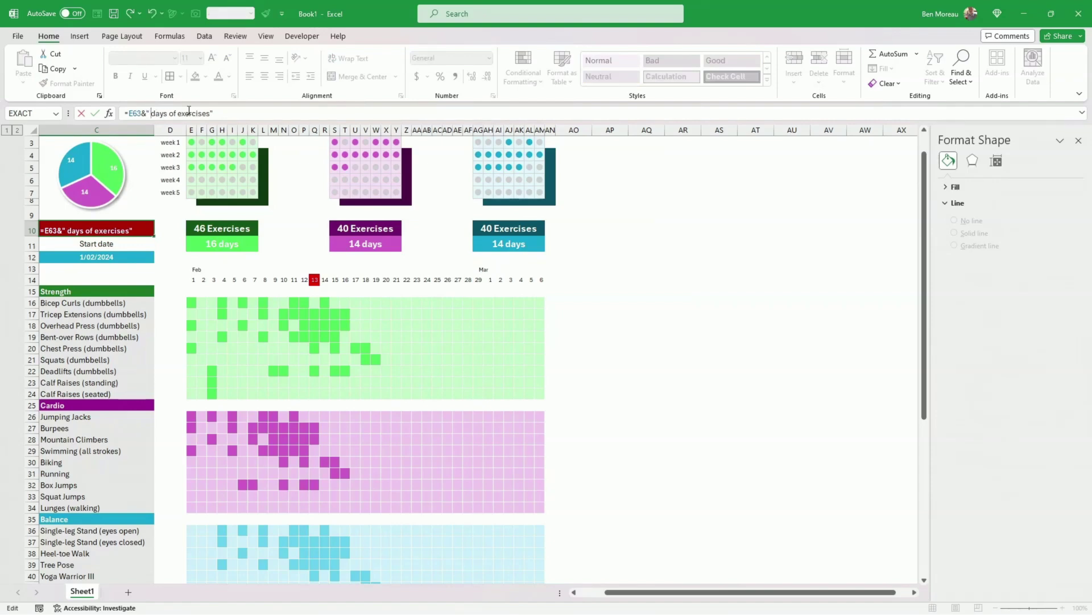
{"action": "key", "text": "Return"}
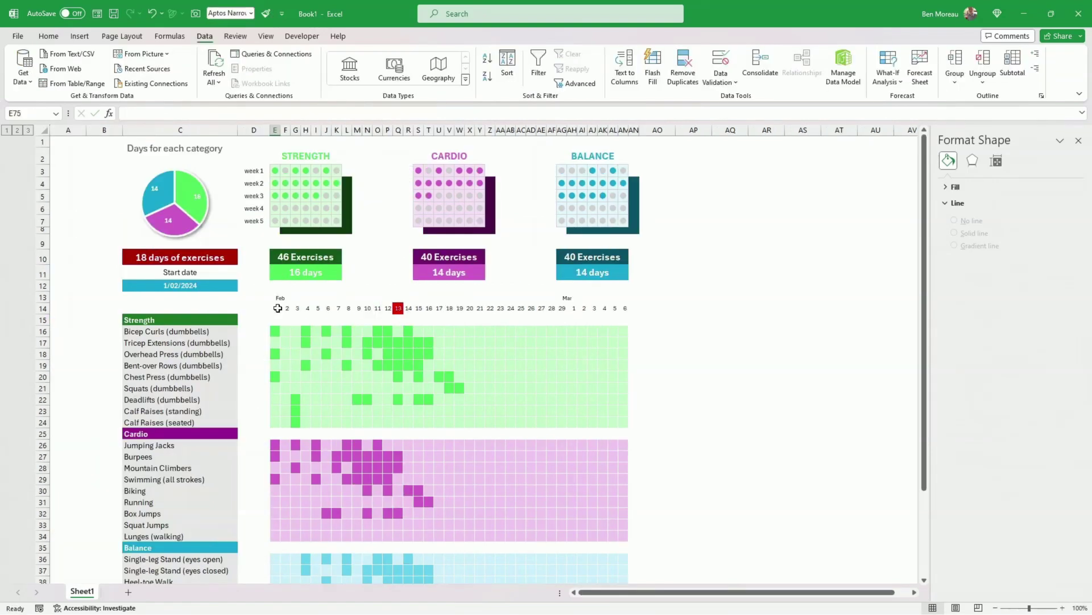
Step: Open the border settings for the date cells E14:AM14 and show the choices for the border line colour
{"action": "left_click_drag", "start_coordinate": [275, 308], "coordinate": [621, 305]}
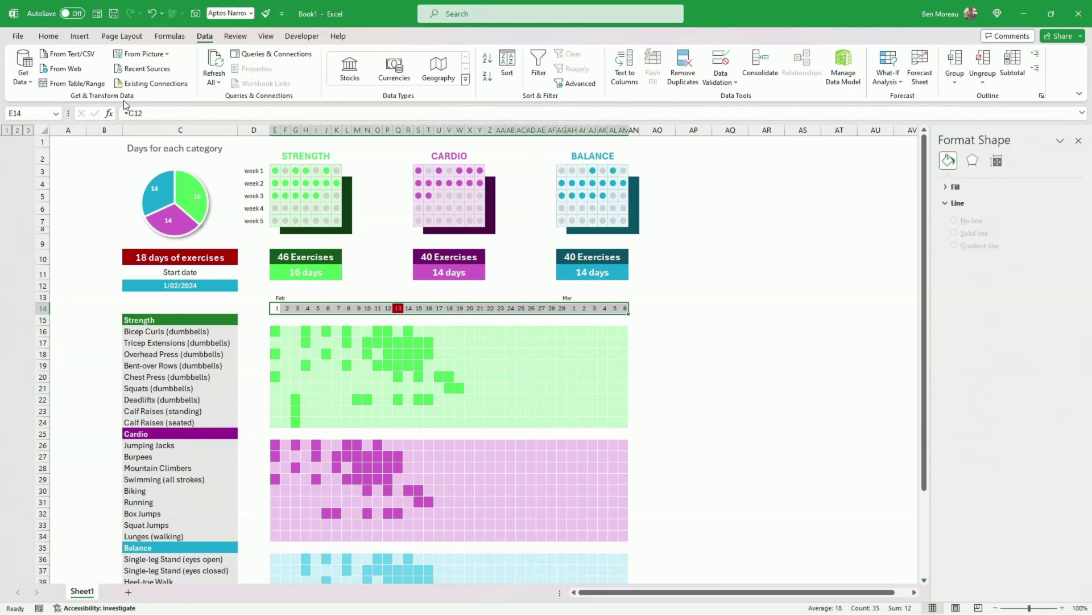
{"action": "left_click", "coordinate": [48, 36]}
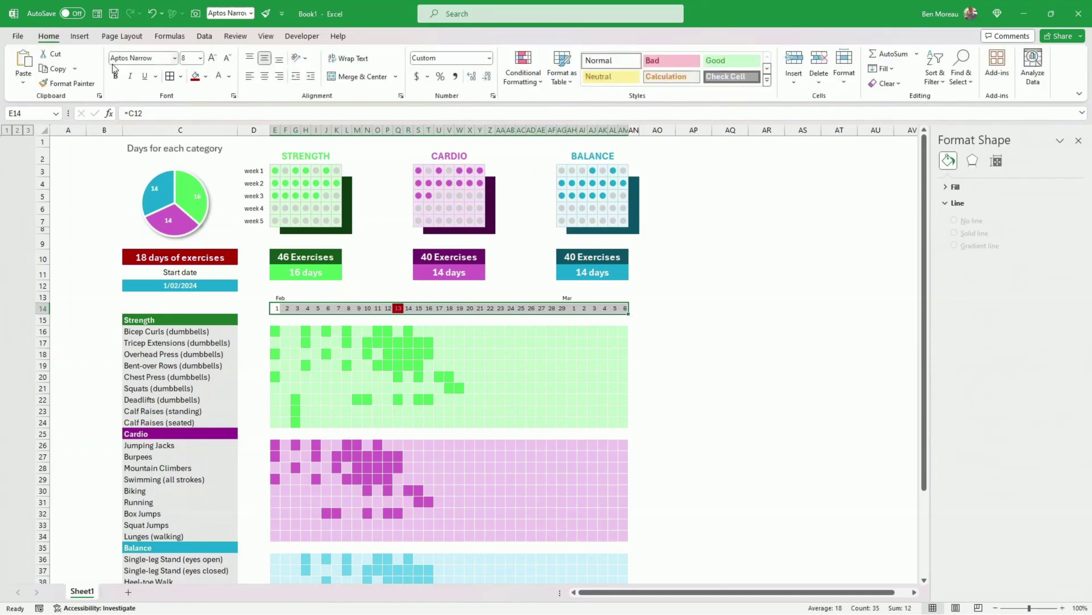
{"action": "left_click", "coordinate": [172, 75]}
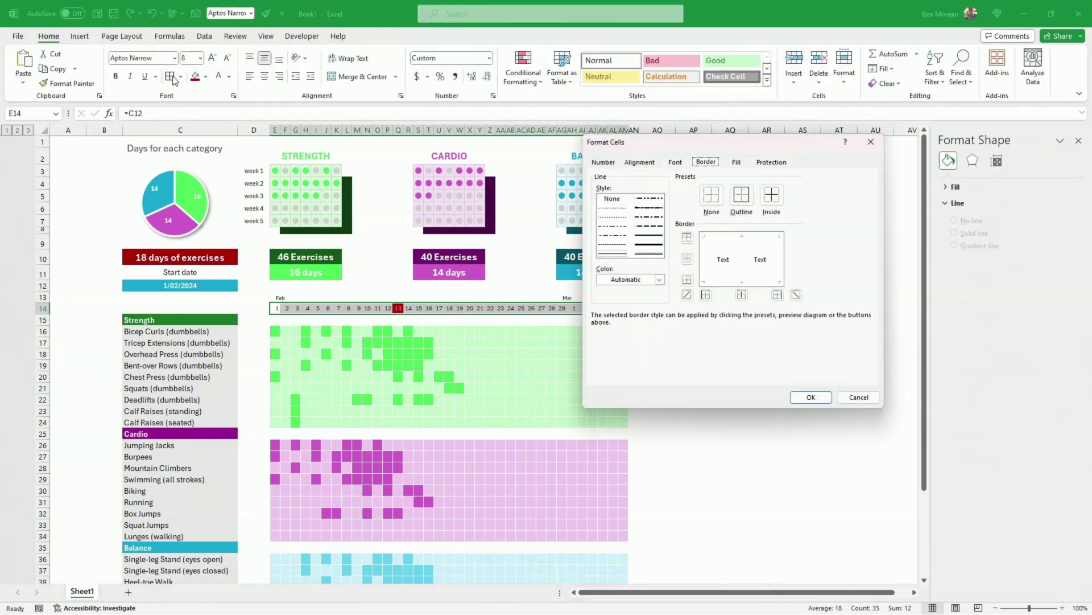
{"action": "left_click", "coordinate": [651, 281]}
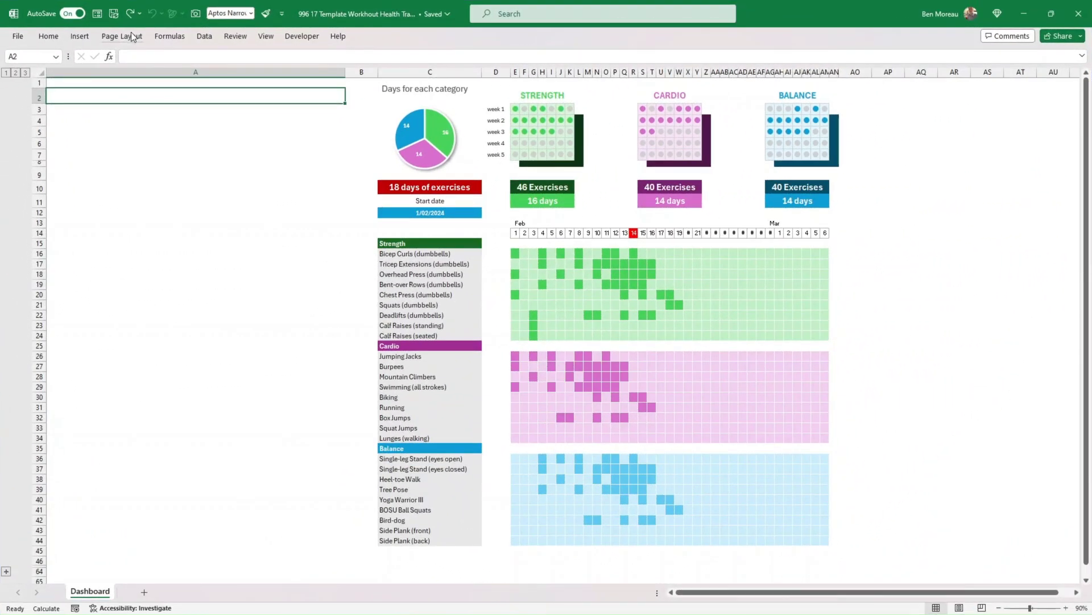
Step: Preview alternative theme colour schemes, such as Violet and Marquee, on the finished workout dashboard without applying one
{"action": "left_click", "coordinate": [131, 36]}
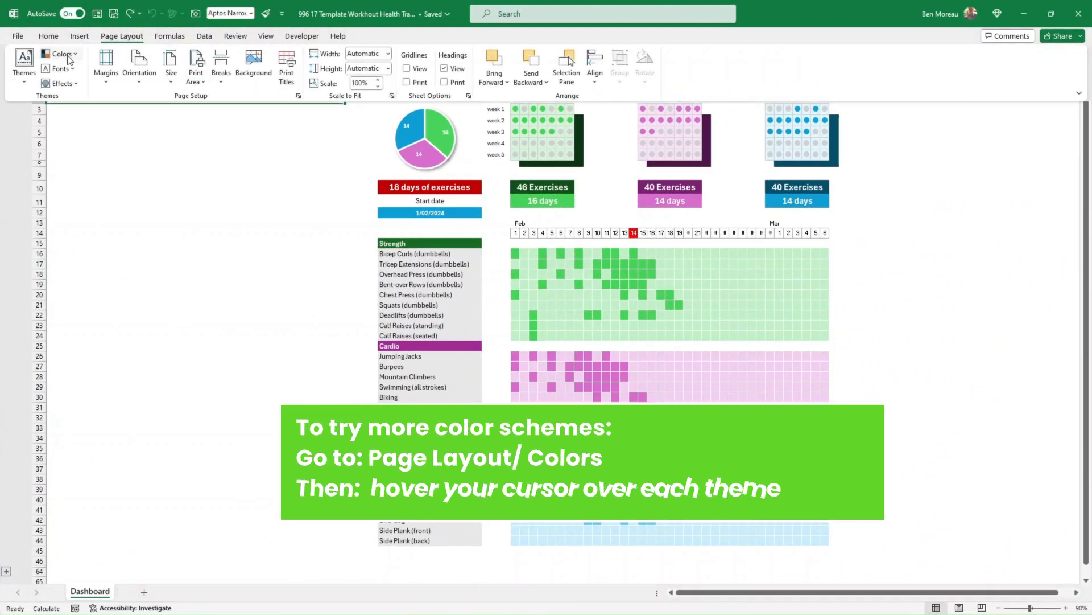
{"action": "left_click", "coordinate": [61, 53]}
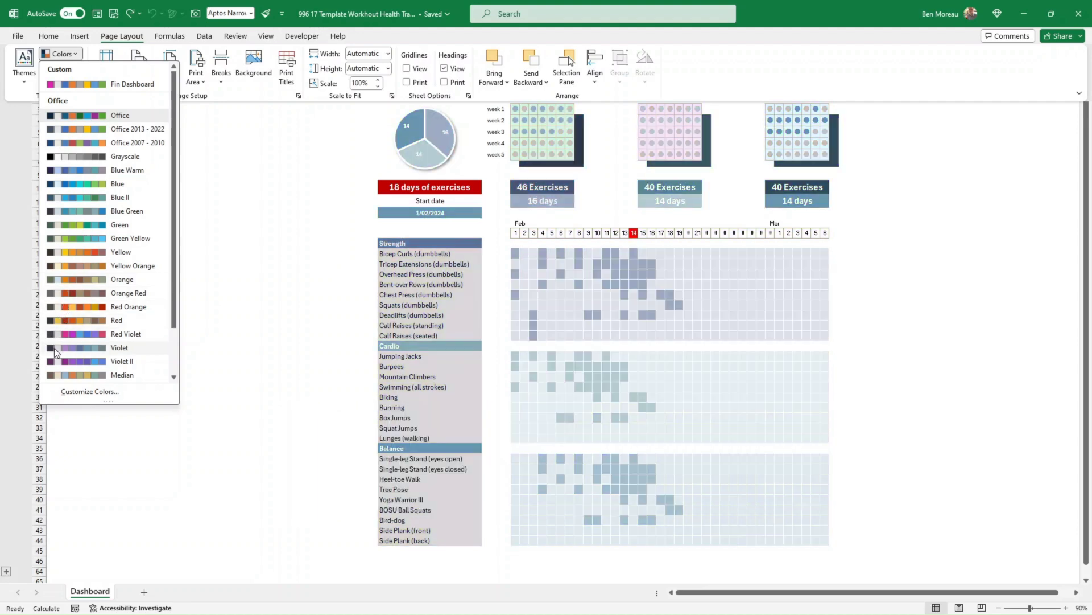
{"action": "scroll", "coordinate": [70, 350], "scroll_direction": "down", "scroll_amount": 1}
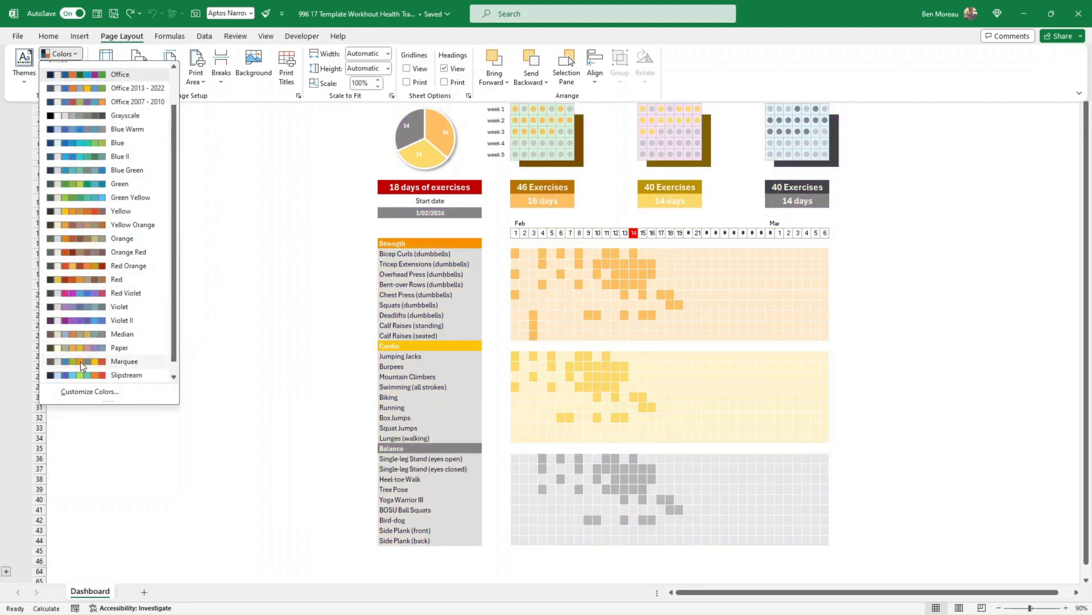
{"action": "left_click", "coordinate": [218, 291]}
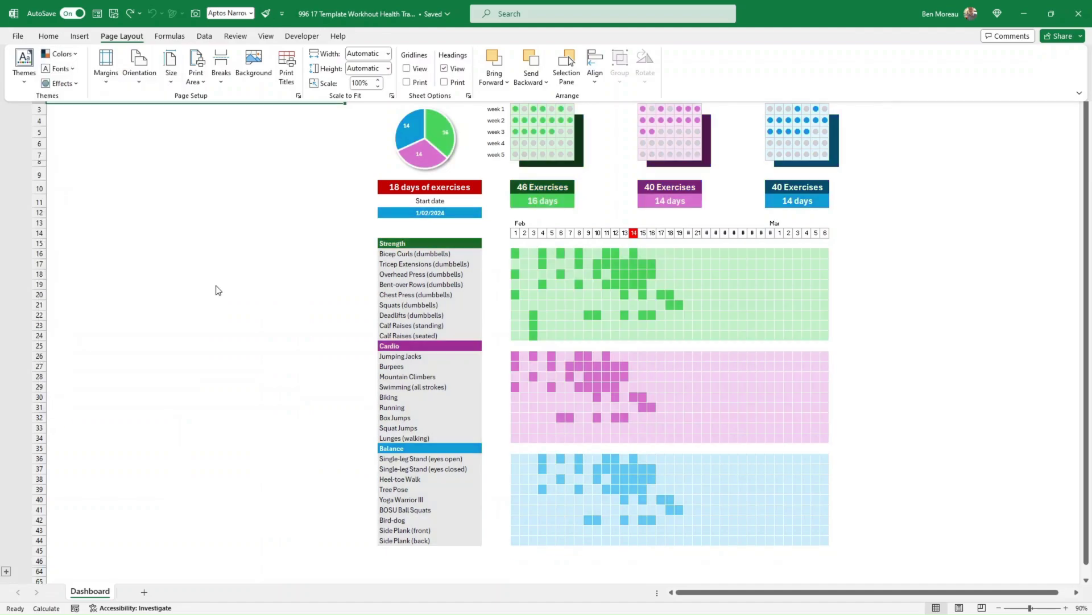